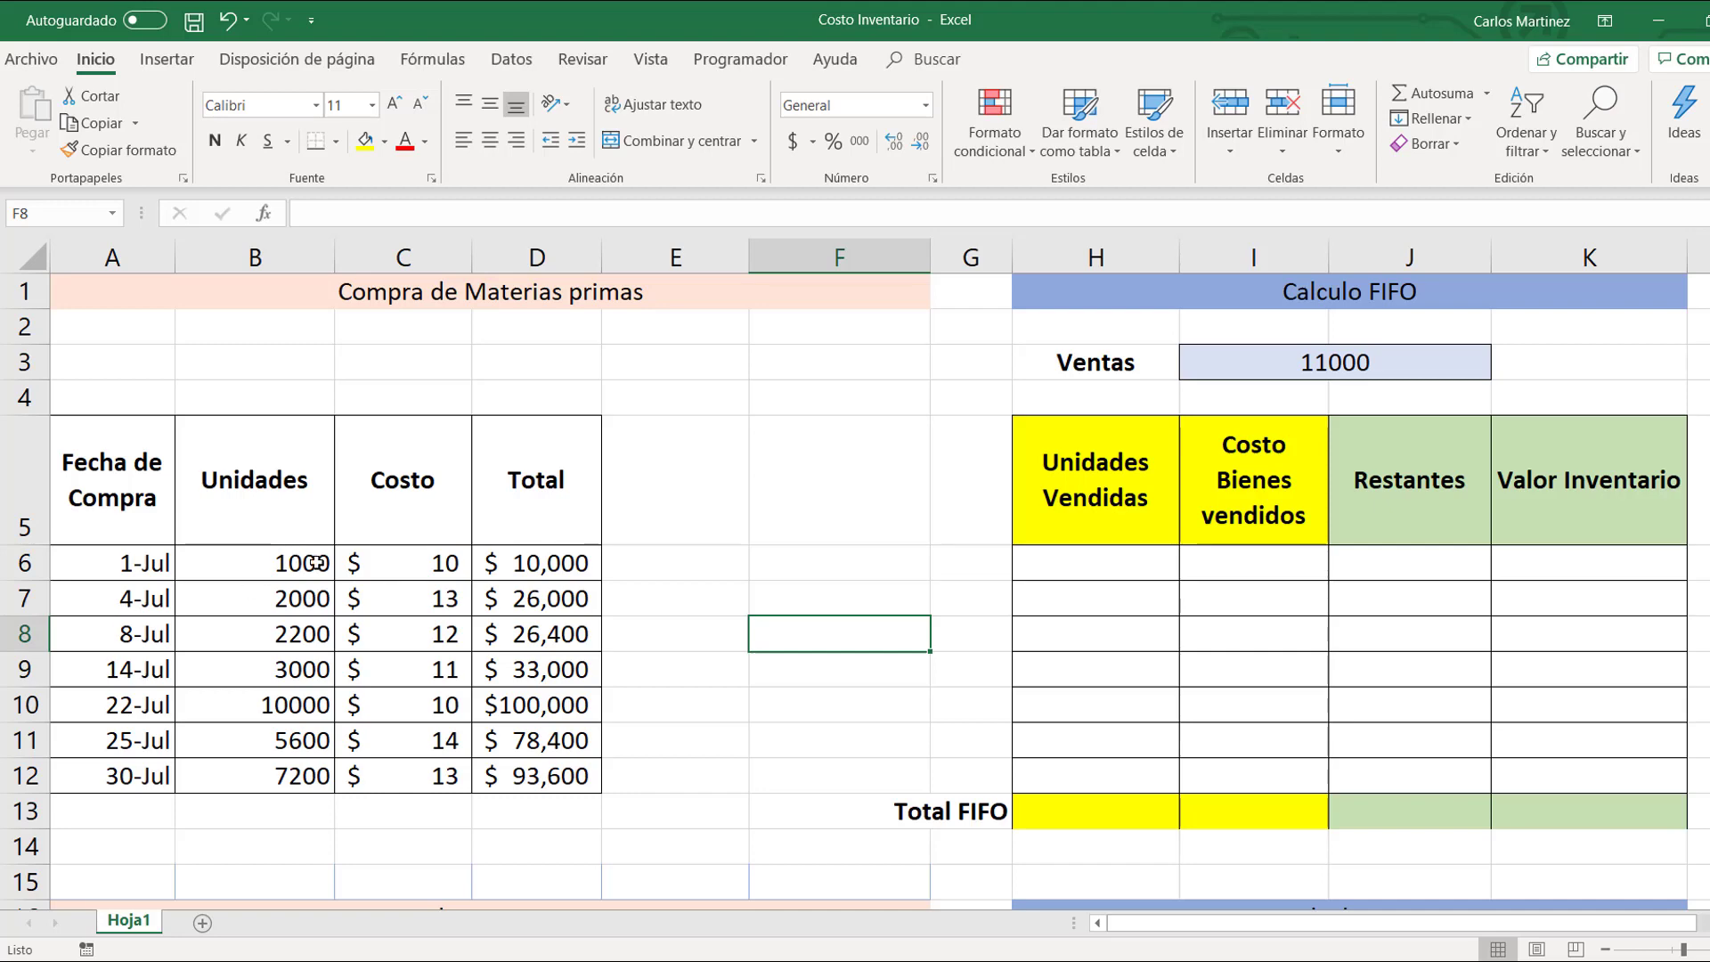
Step: Review the units and unit costs in the raw materials purchase table and the Ventas quantity in the FIFO section
{"action": "left_click", "coordinate": [316, 563]}
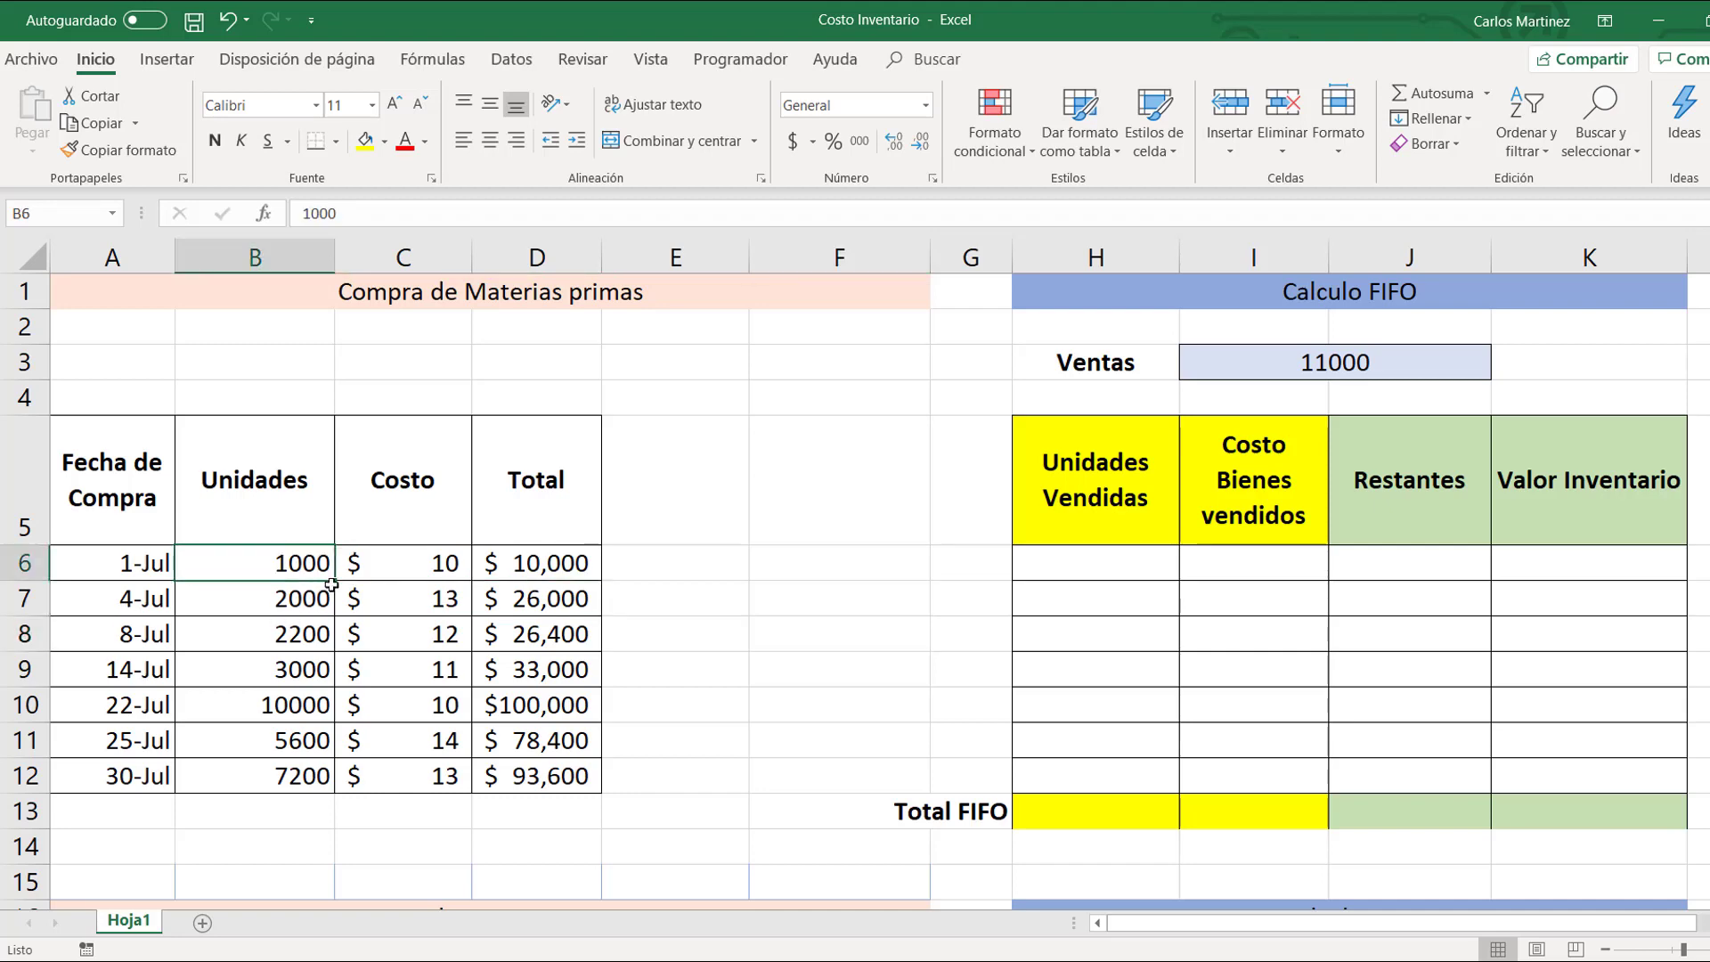
{"action": "left_click", "coordinate": [398, 562]}
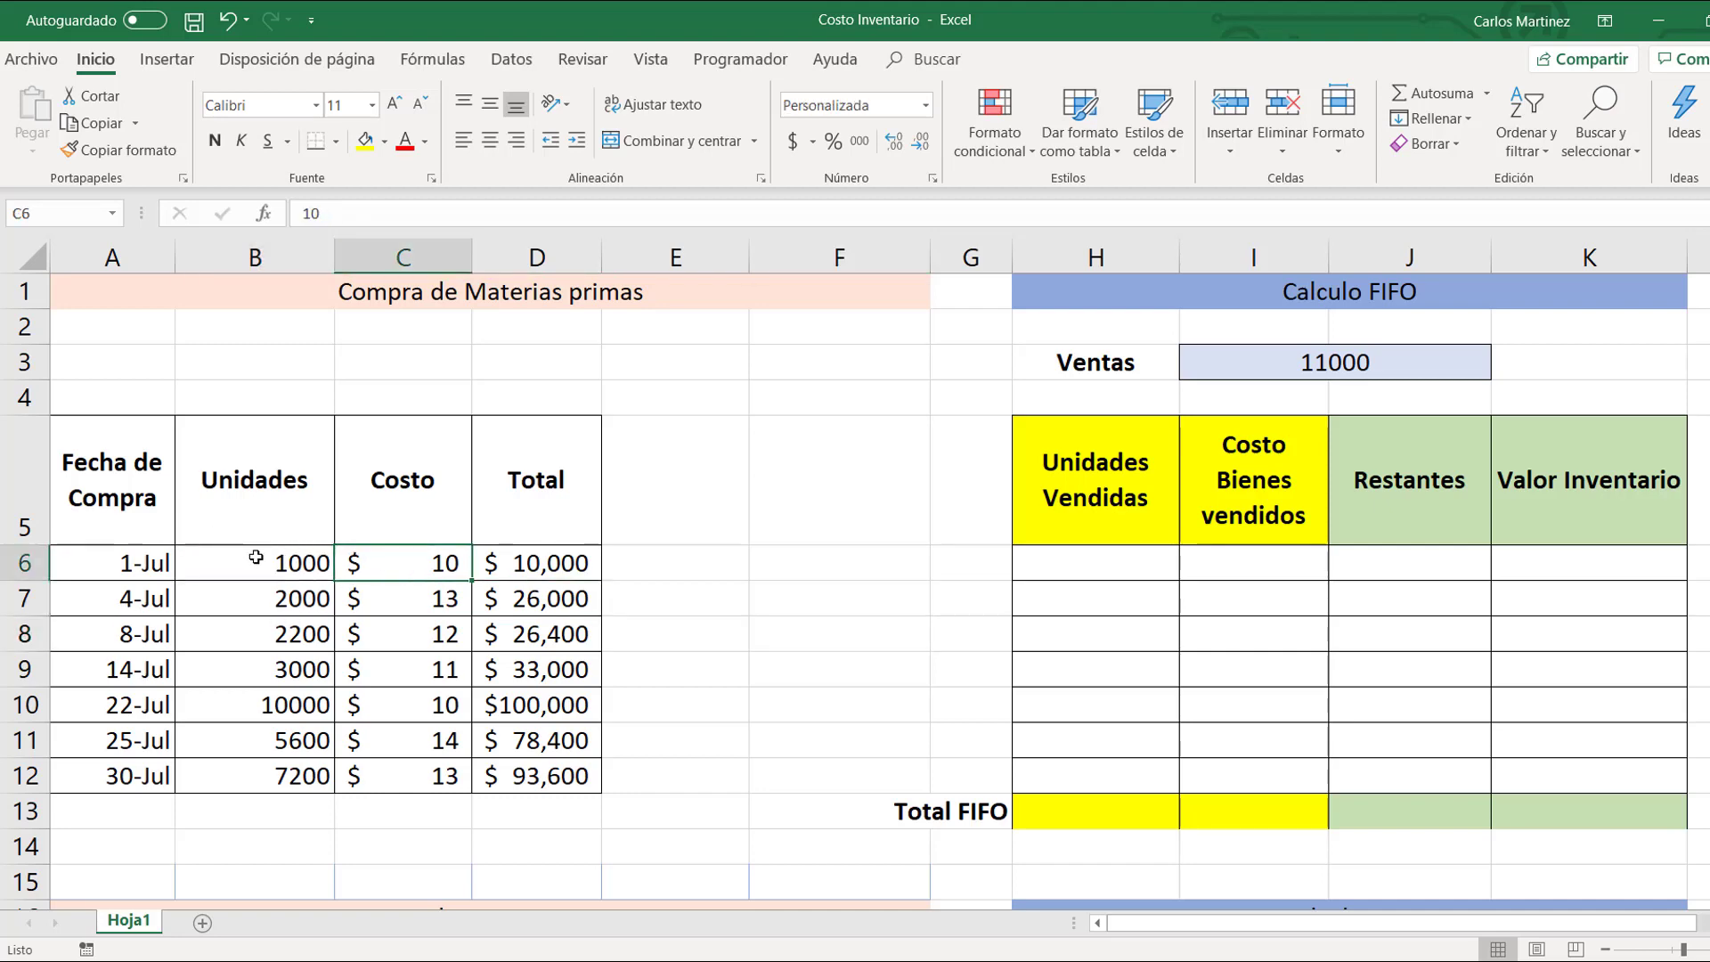
{"action": "left_click", "coordinate": [279, 564]}
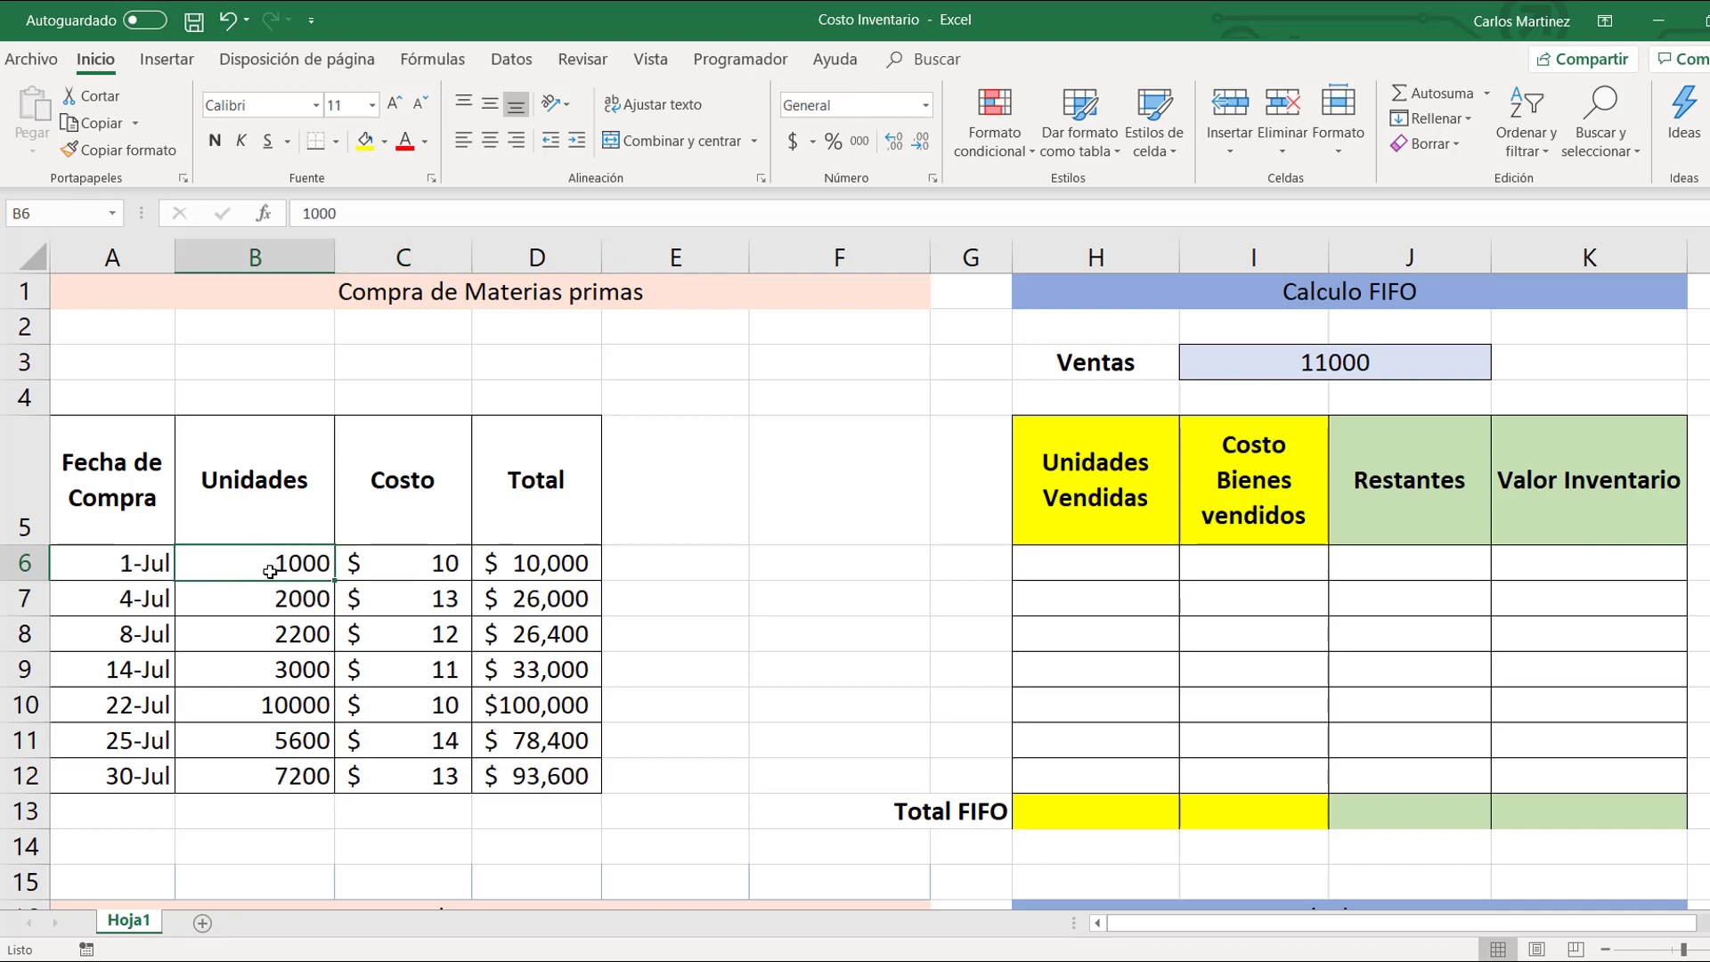
{"action": "left_click", "coordinate": [425, 565]}
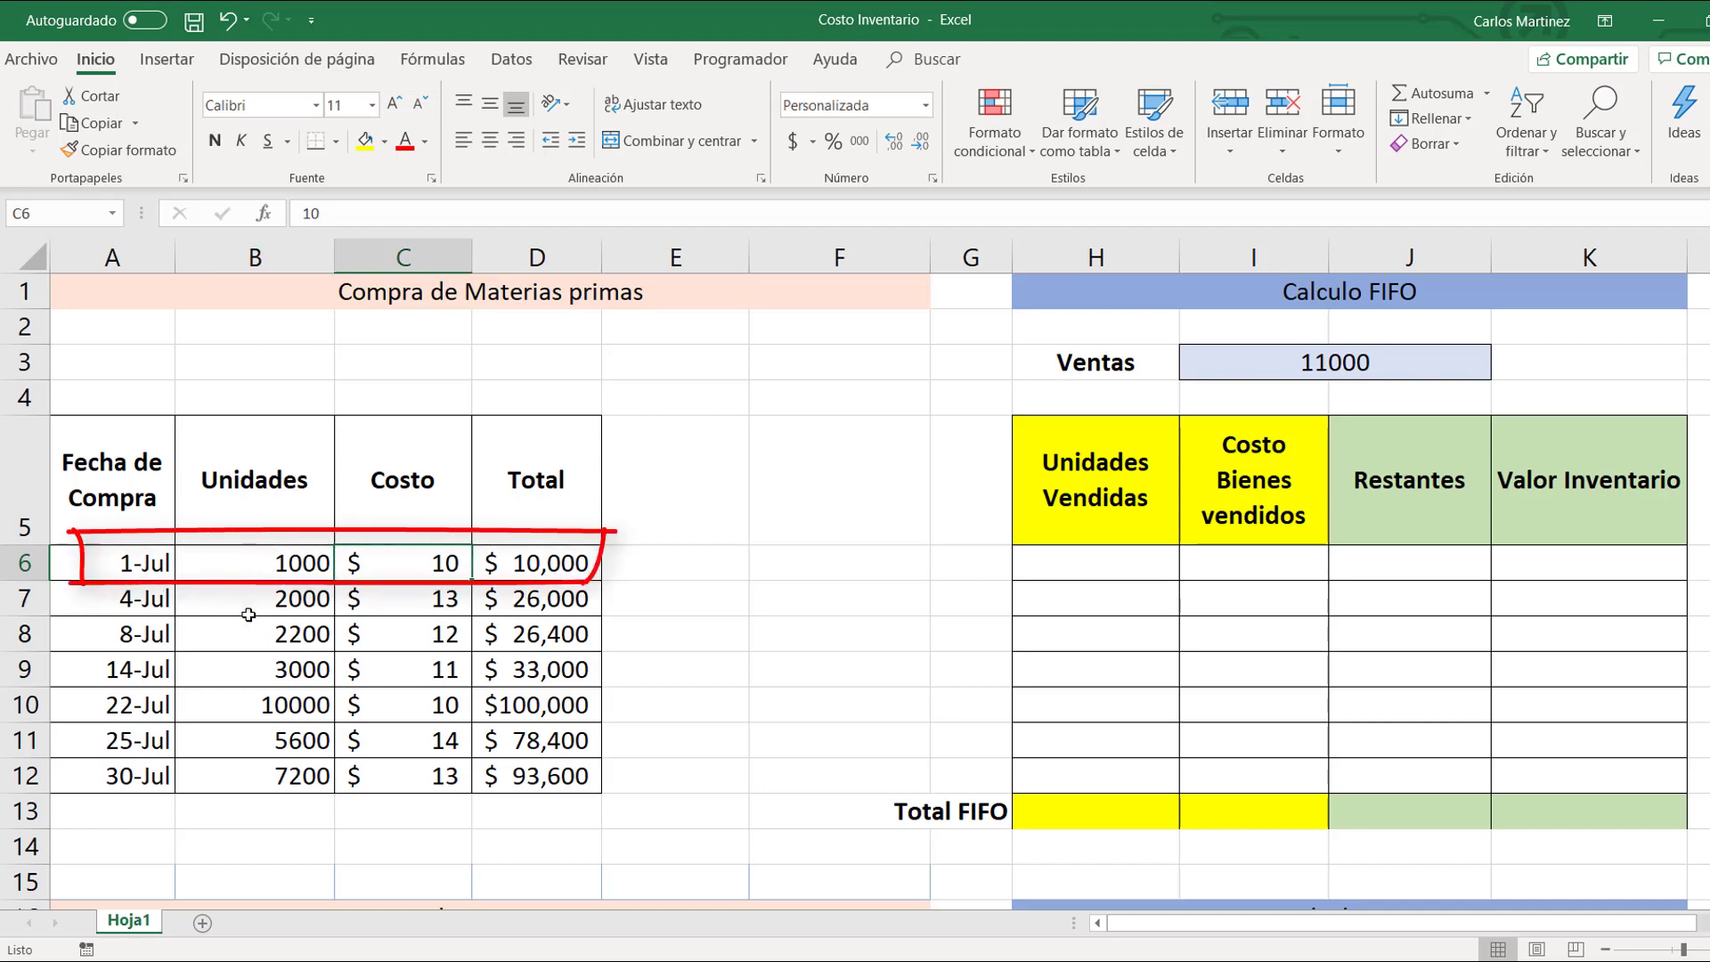
{"action": "left_click", "coordinate": [276, 601]}
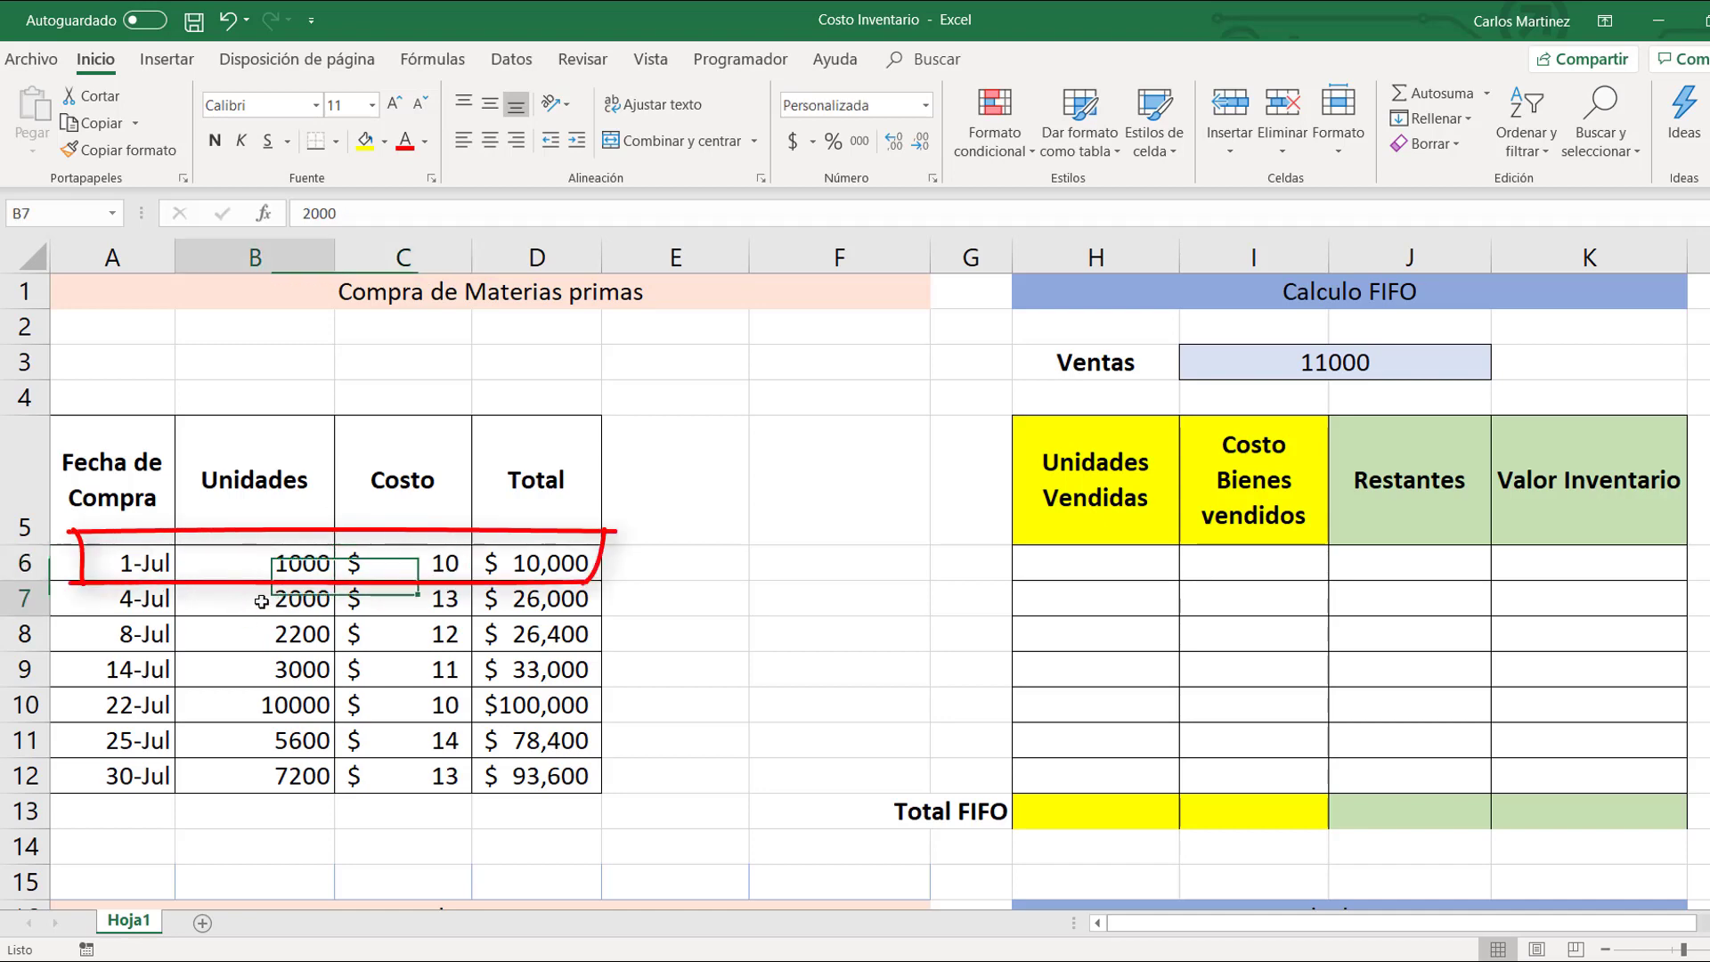
{"action": "left_click", "coordinate": [419, 602]}
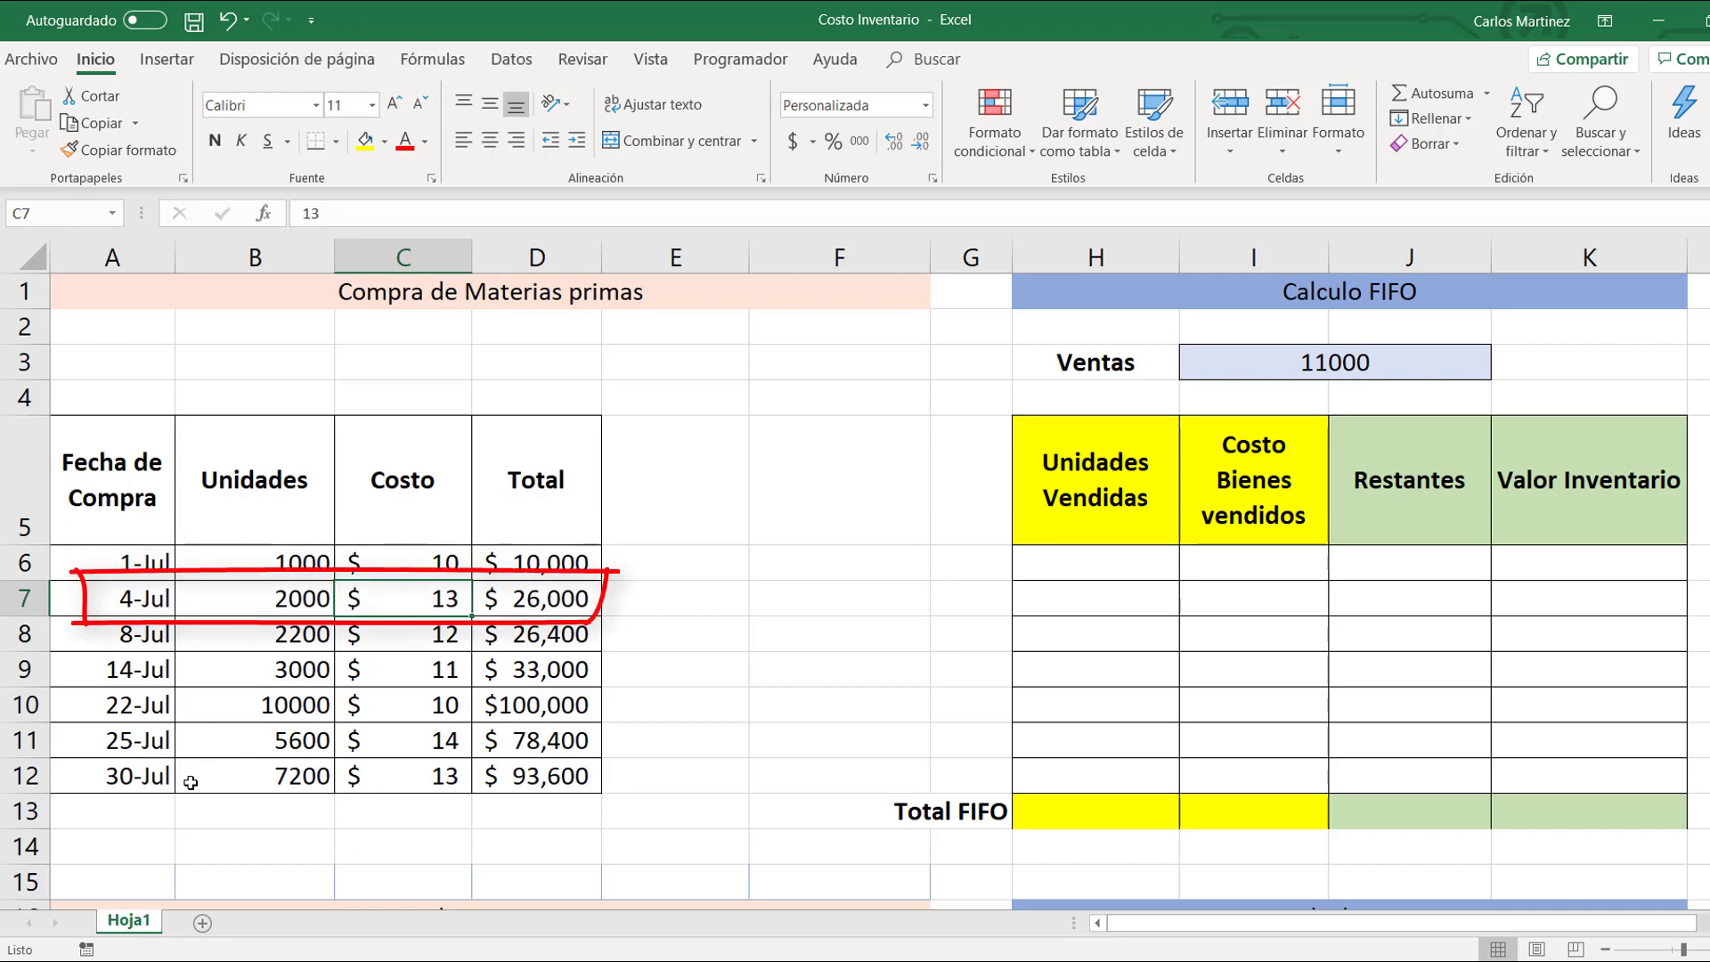
{"action": "left_click", "coordinate": [411, 782]}
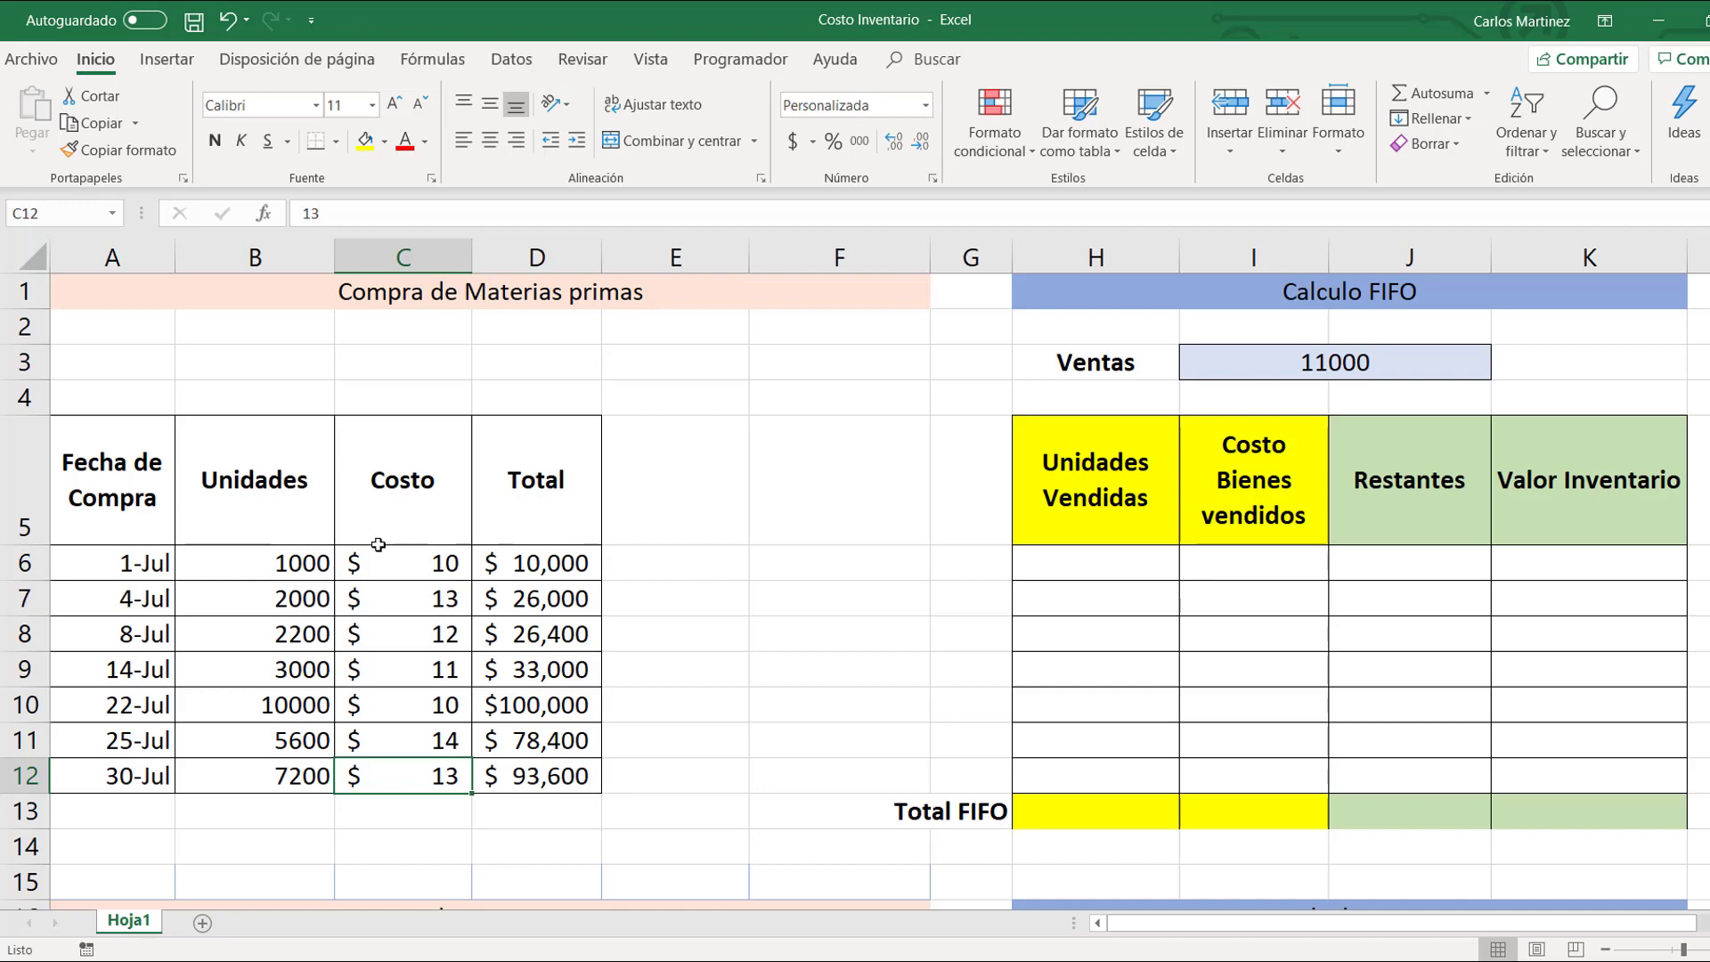
{"action": "left_click", "coordinate": [780, 578]}
{"action": "left_click", "coordinate": [787, 612]}
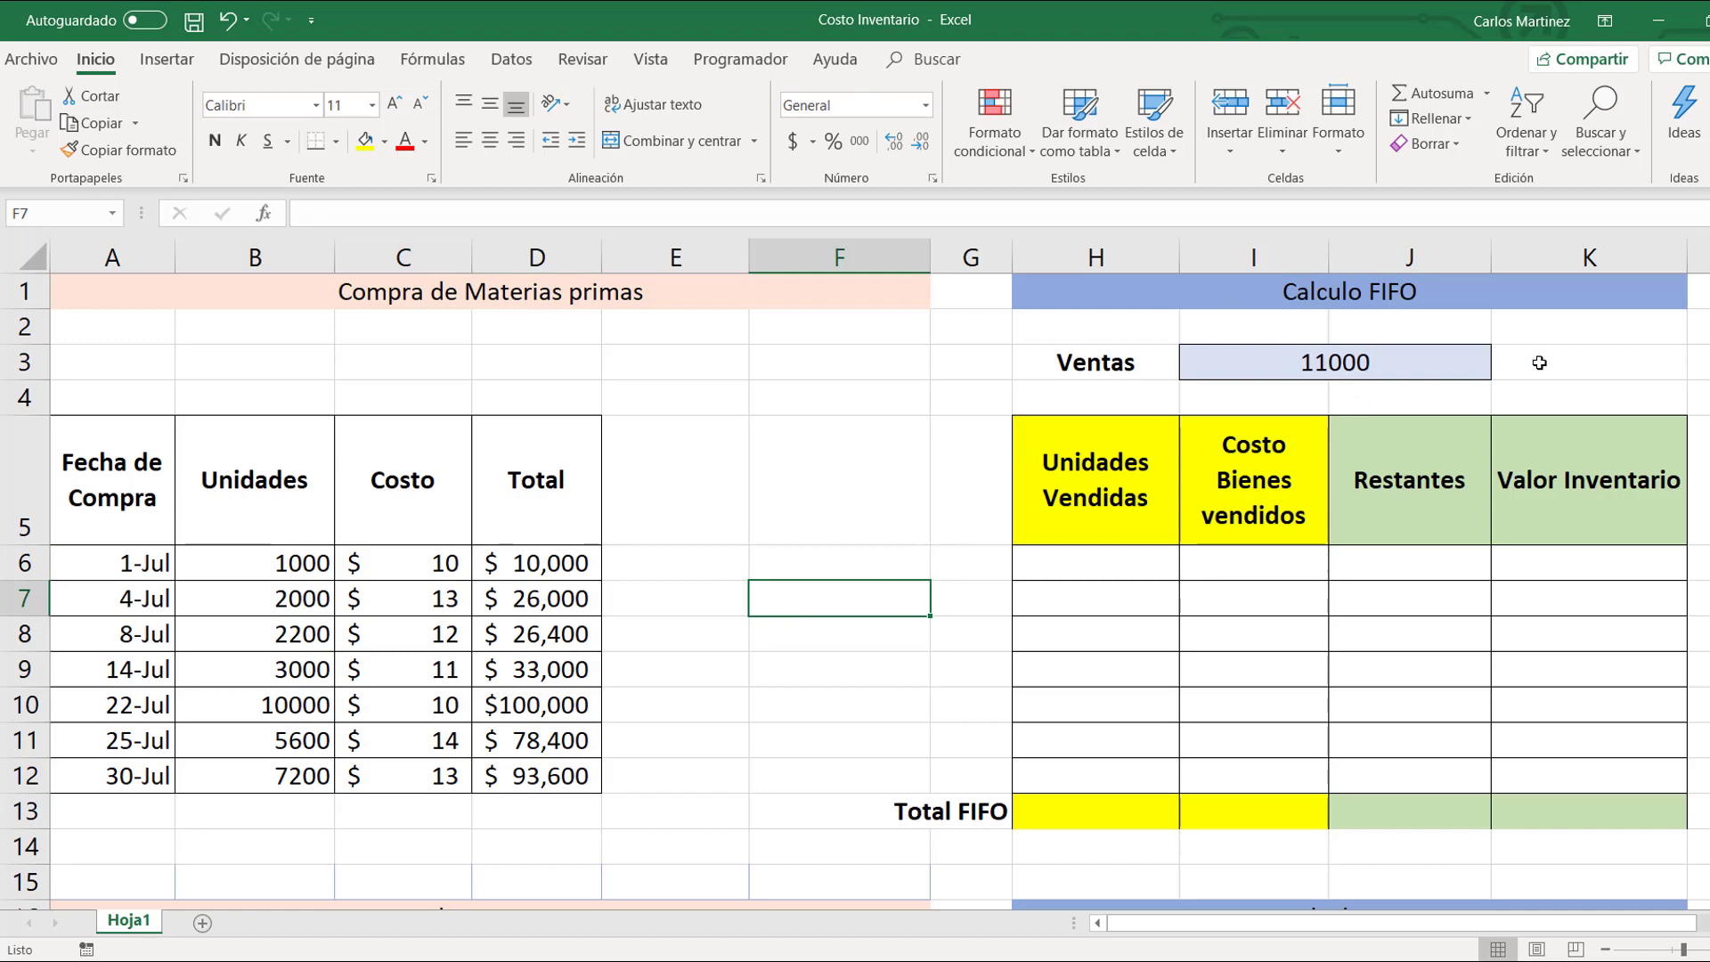
{"action": "left_click", "coordinate": [1373, 358]}
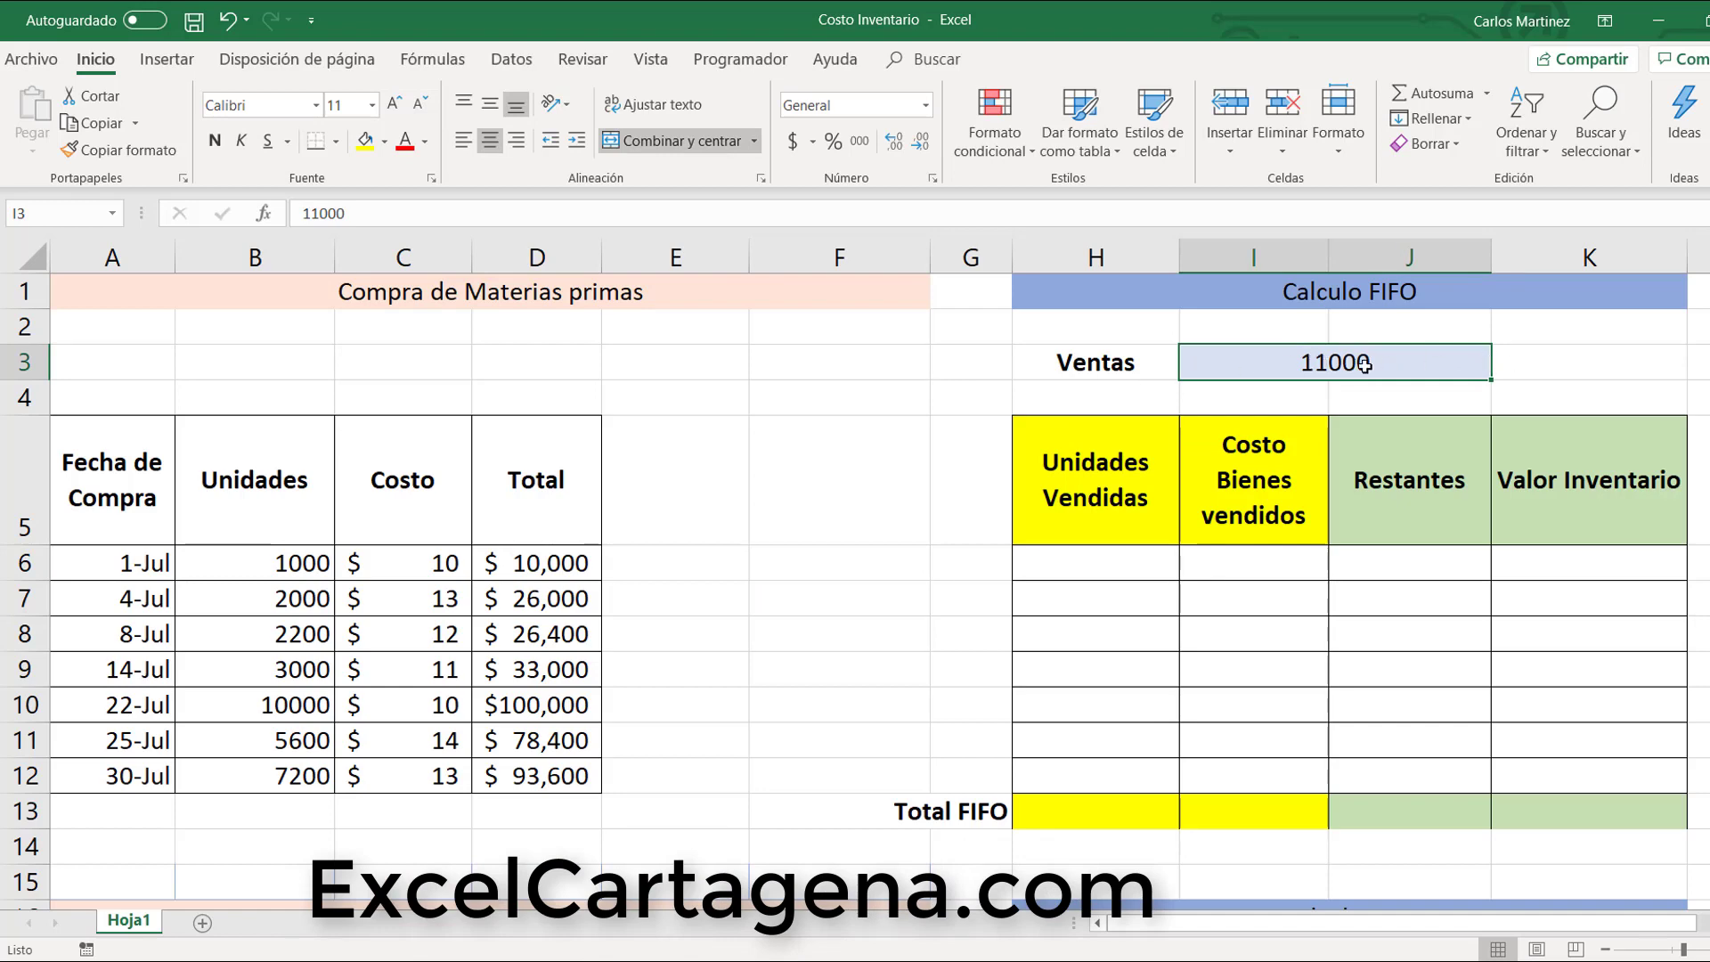
{"action": "left_click", "coordinate": [1538, 358]}
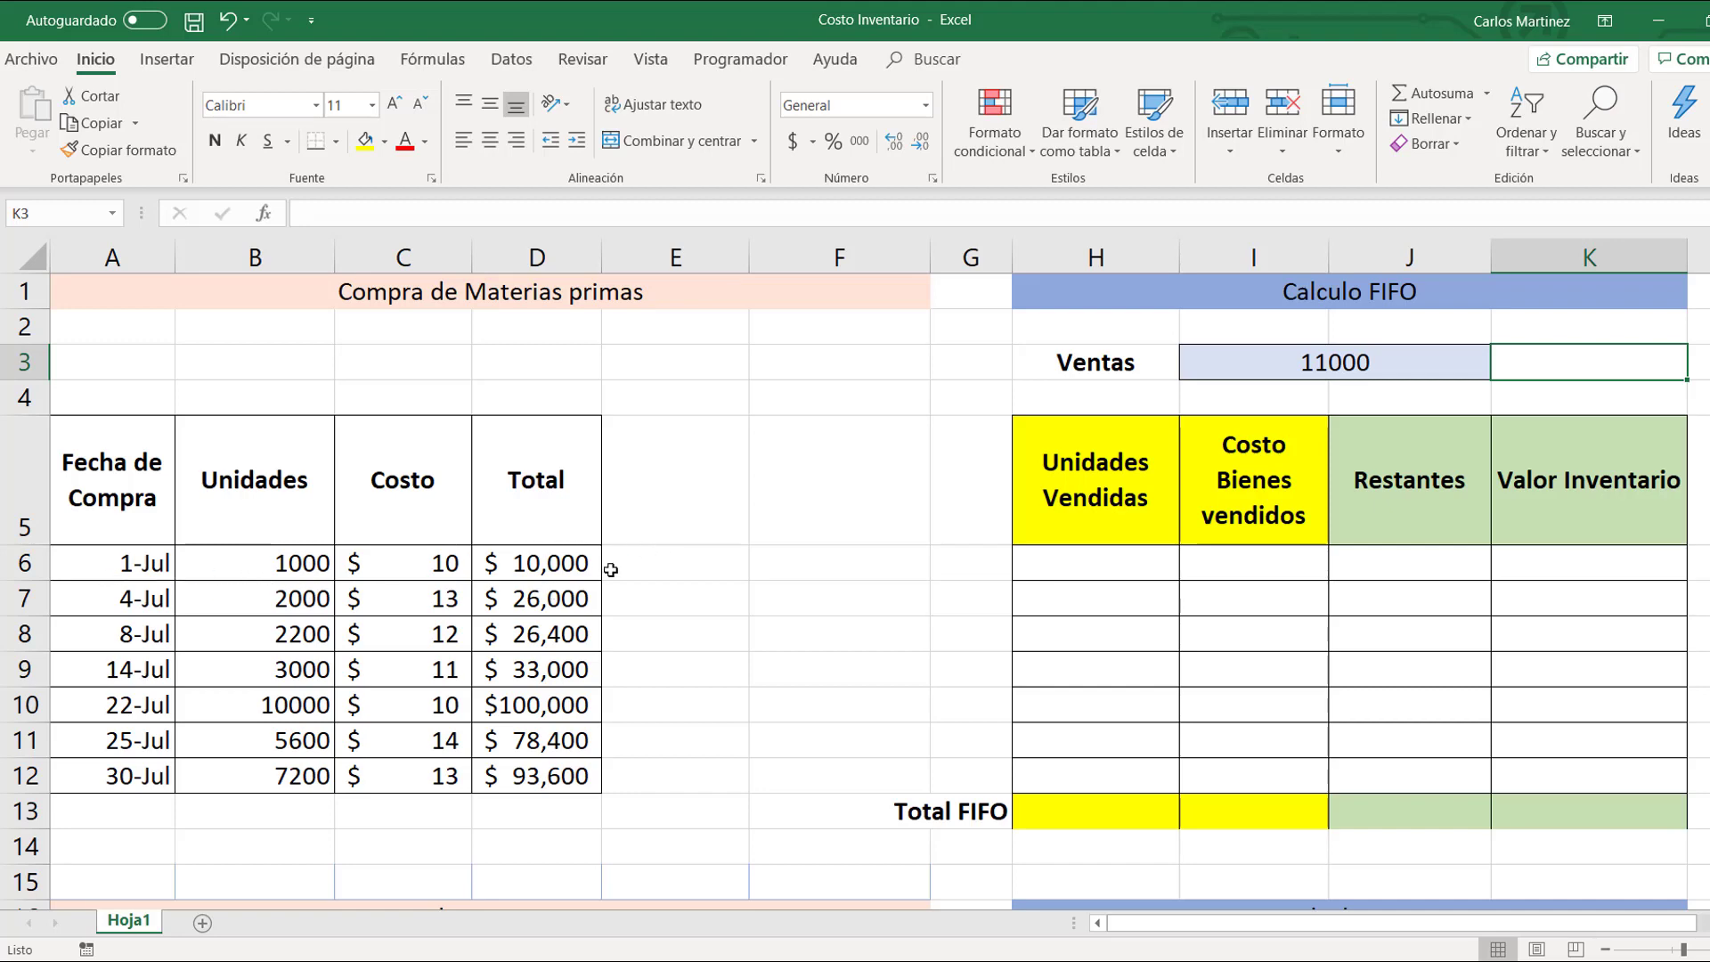
Step: Start a MIN formula in H6 under Unidades Vendidas, comparing B6 with the absolute sales reference $I$3
{"action": "left_click", "coordinate": [1086, 554]}
{"action": "type", "text": "="}
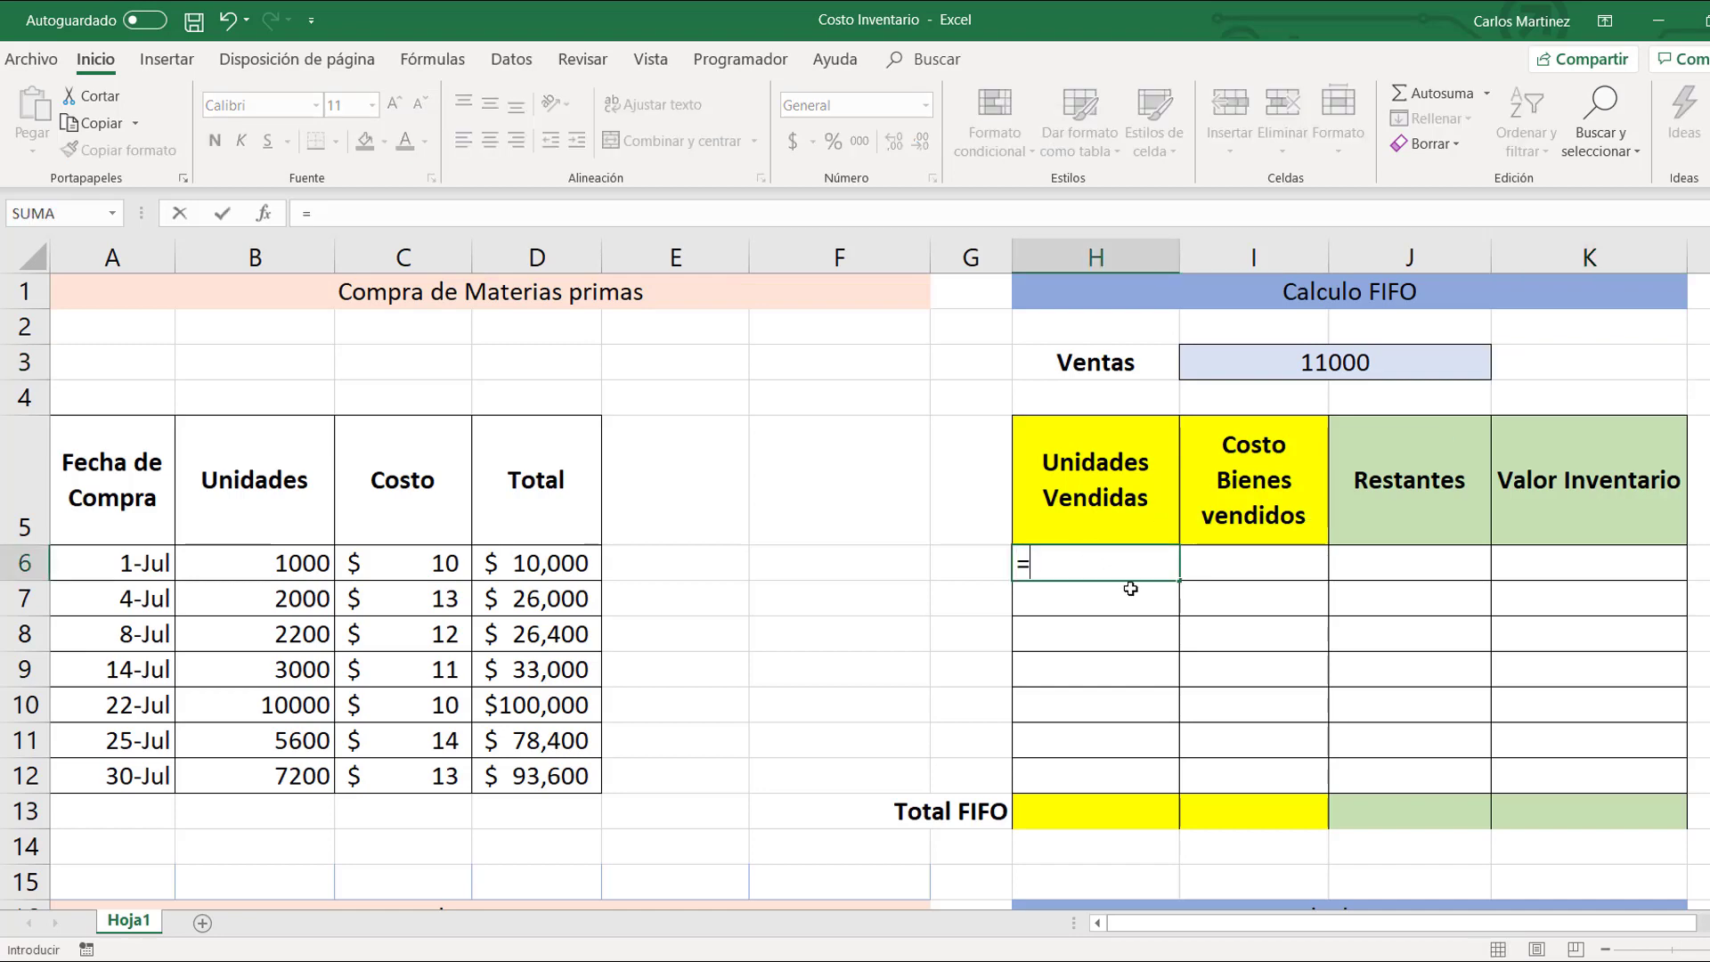
{"action": "type", "text": "min"}
{"action": "double_click", "coordinate": [1130, 589]}
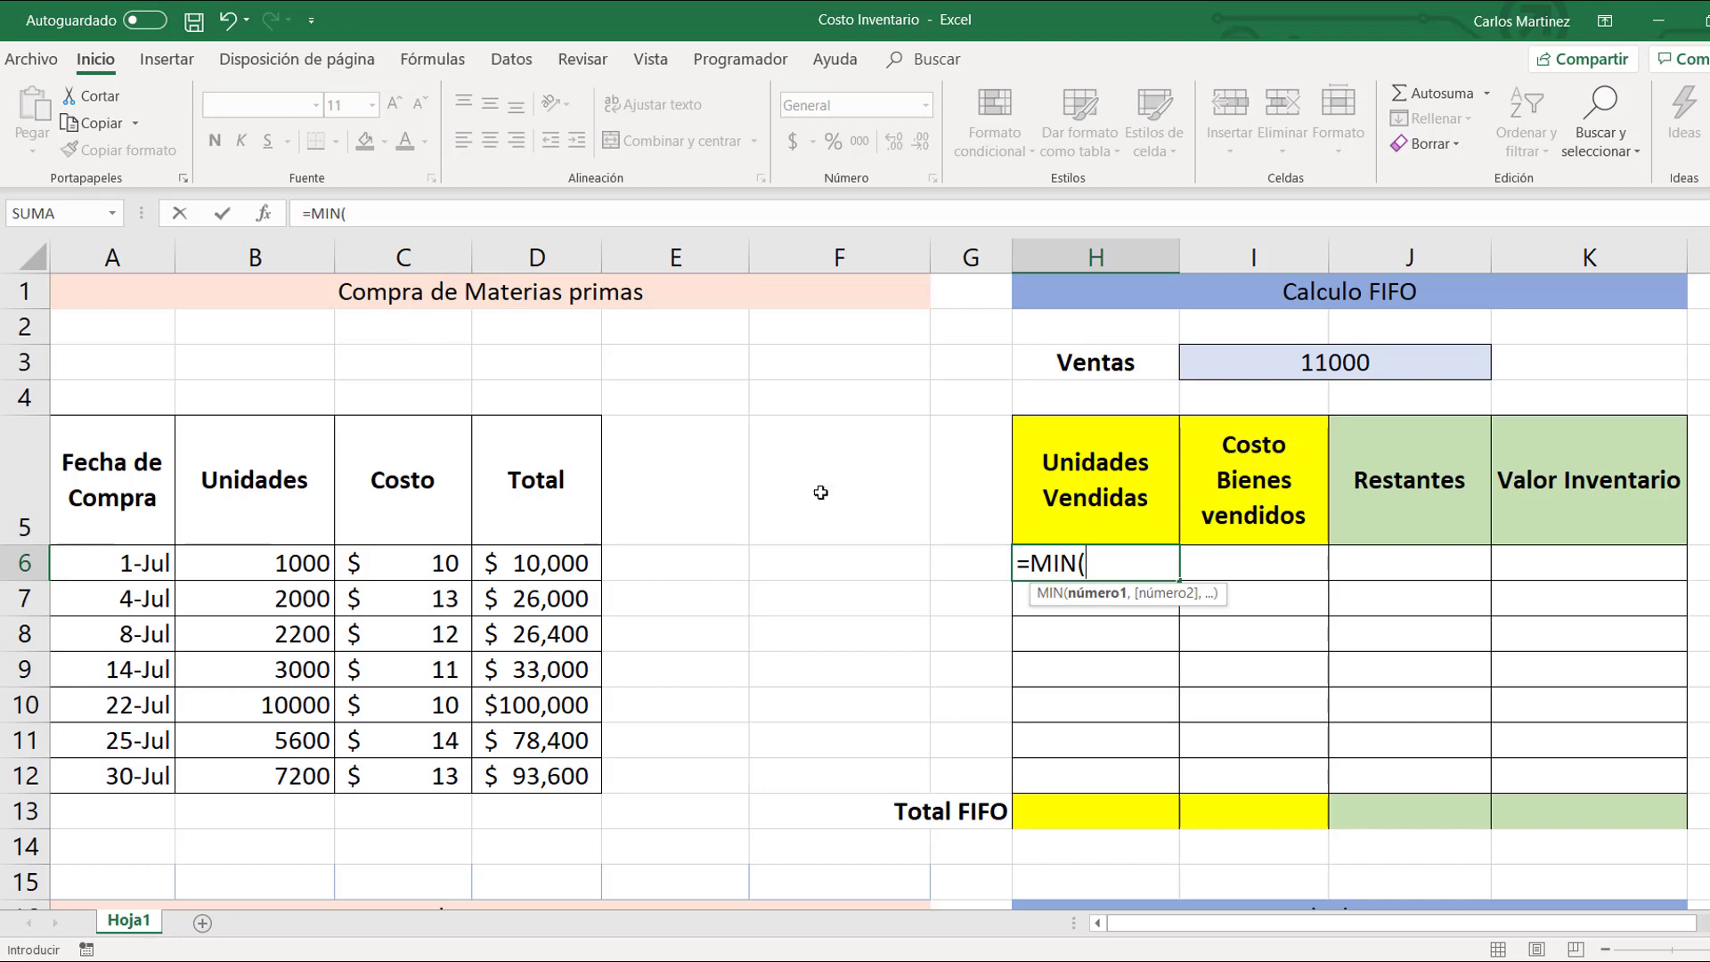
{"action": "left_click", "coordinate": [284, 563]}
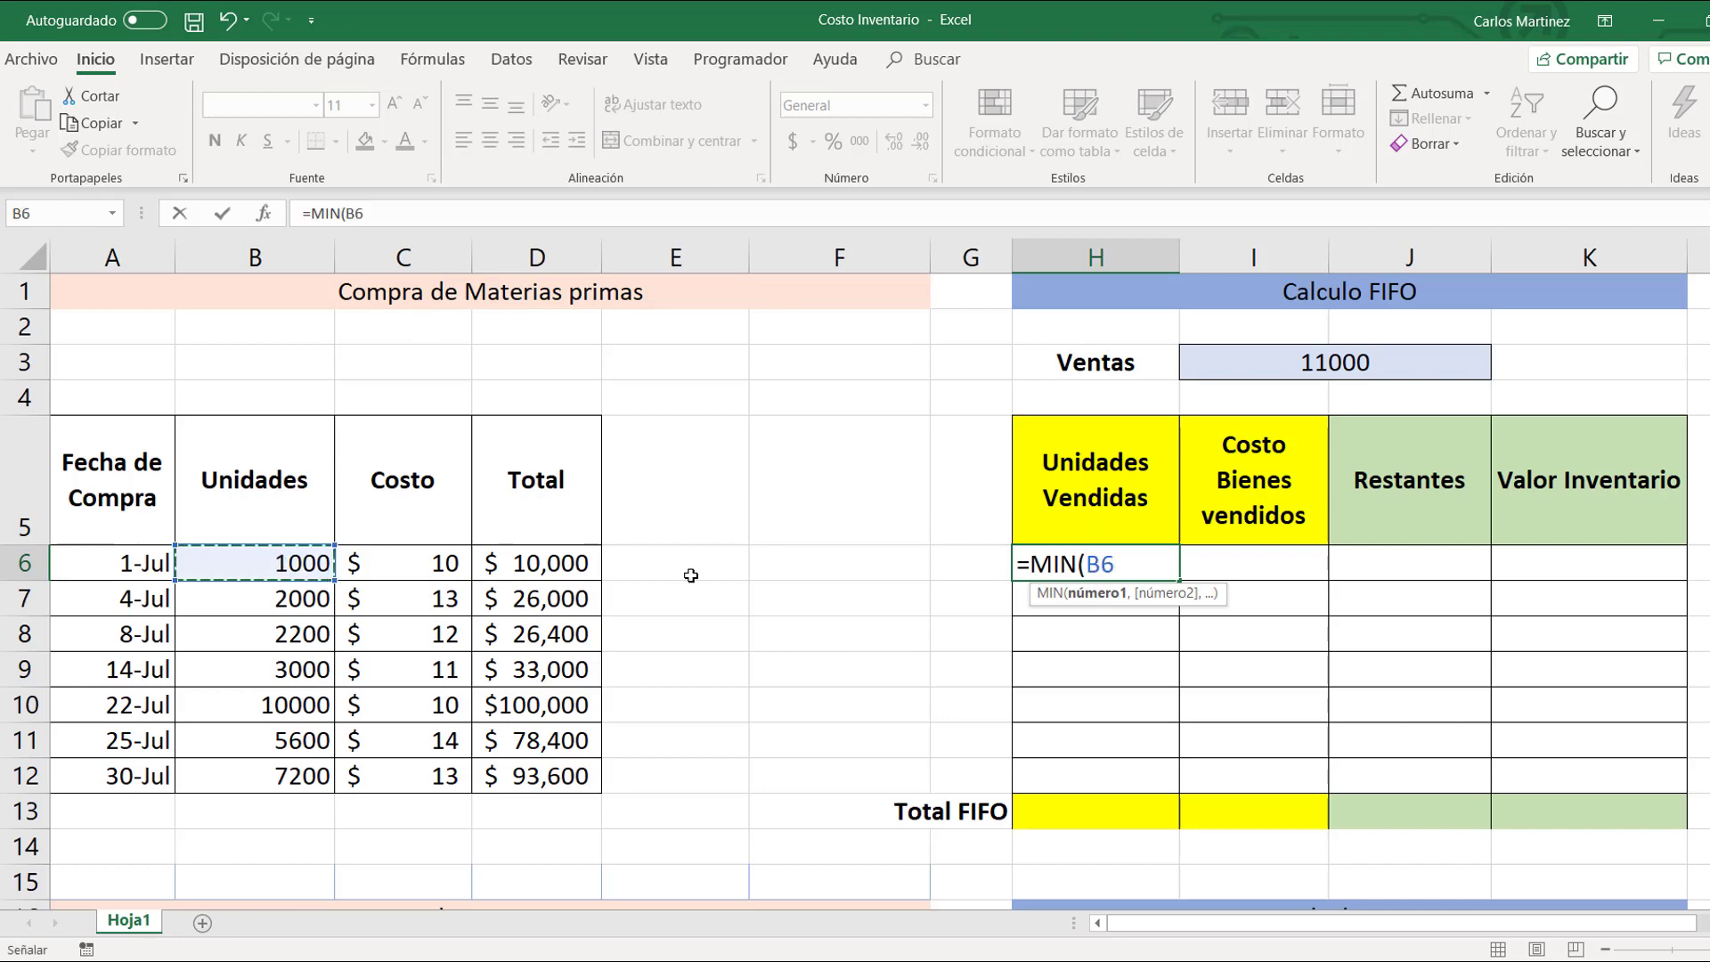
{"action": "type", "text": ","}
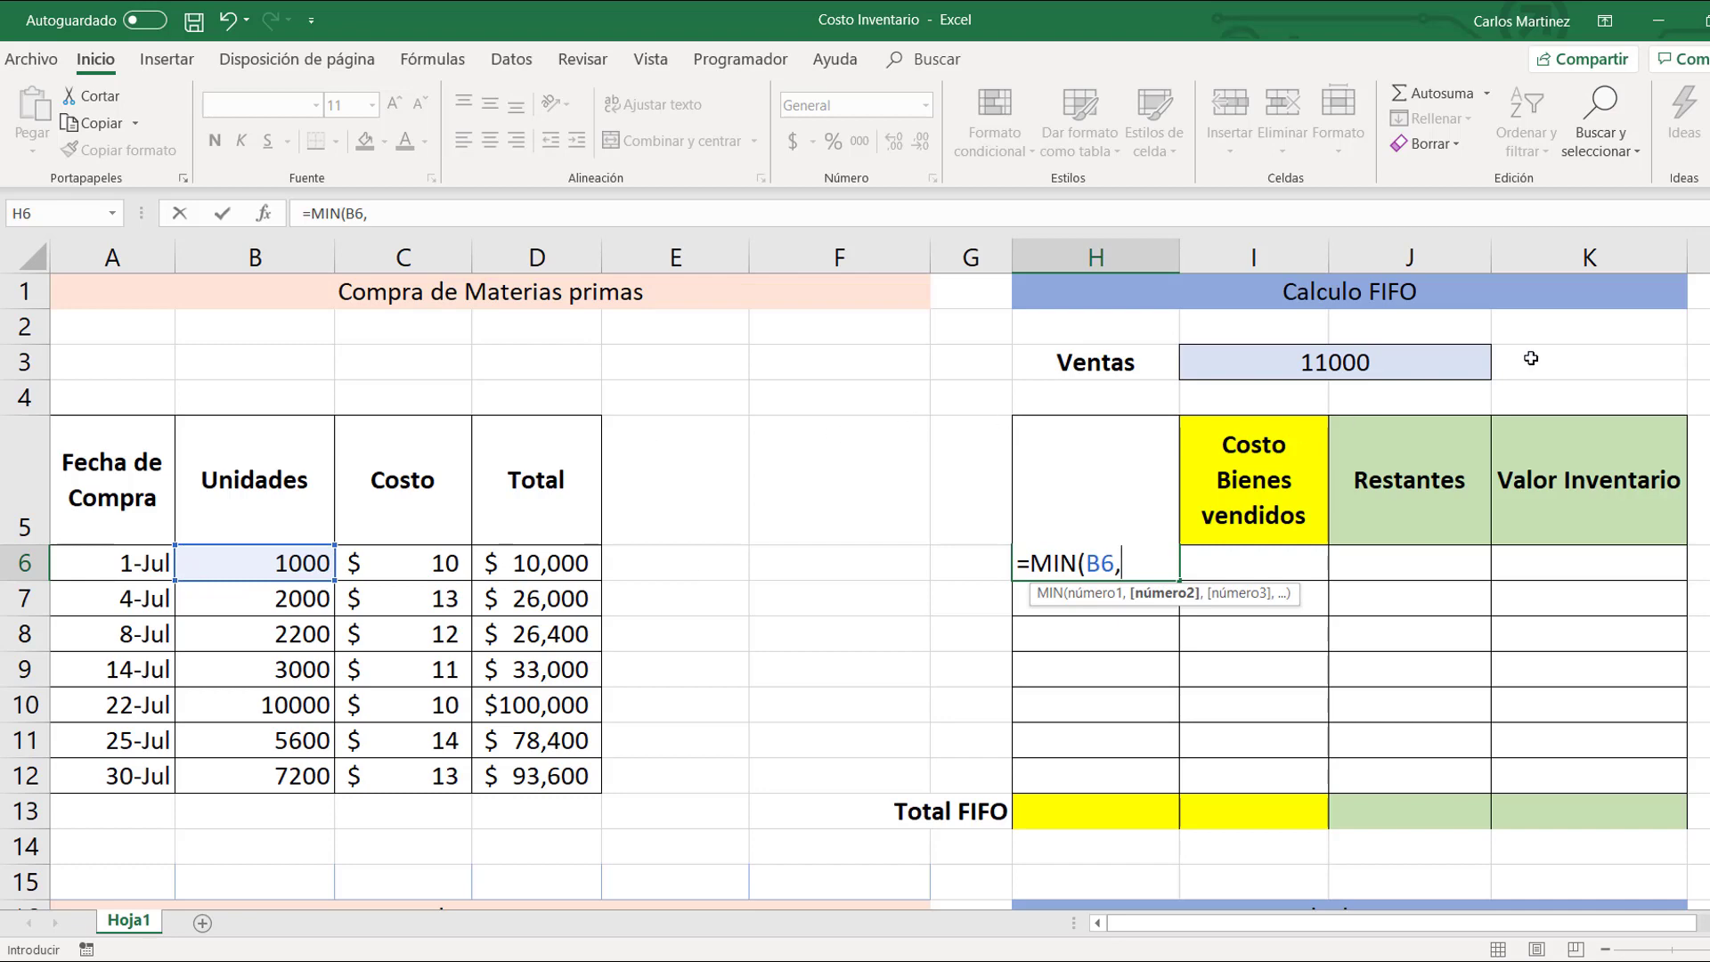
{"action": "left_click", "coordinate": [1402, 359]}
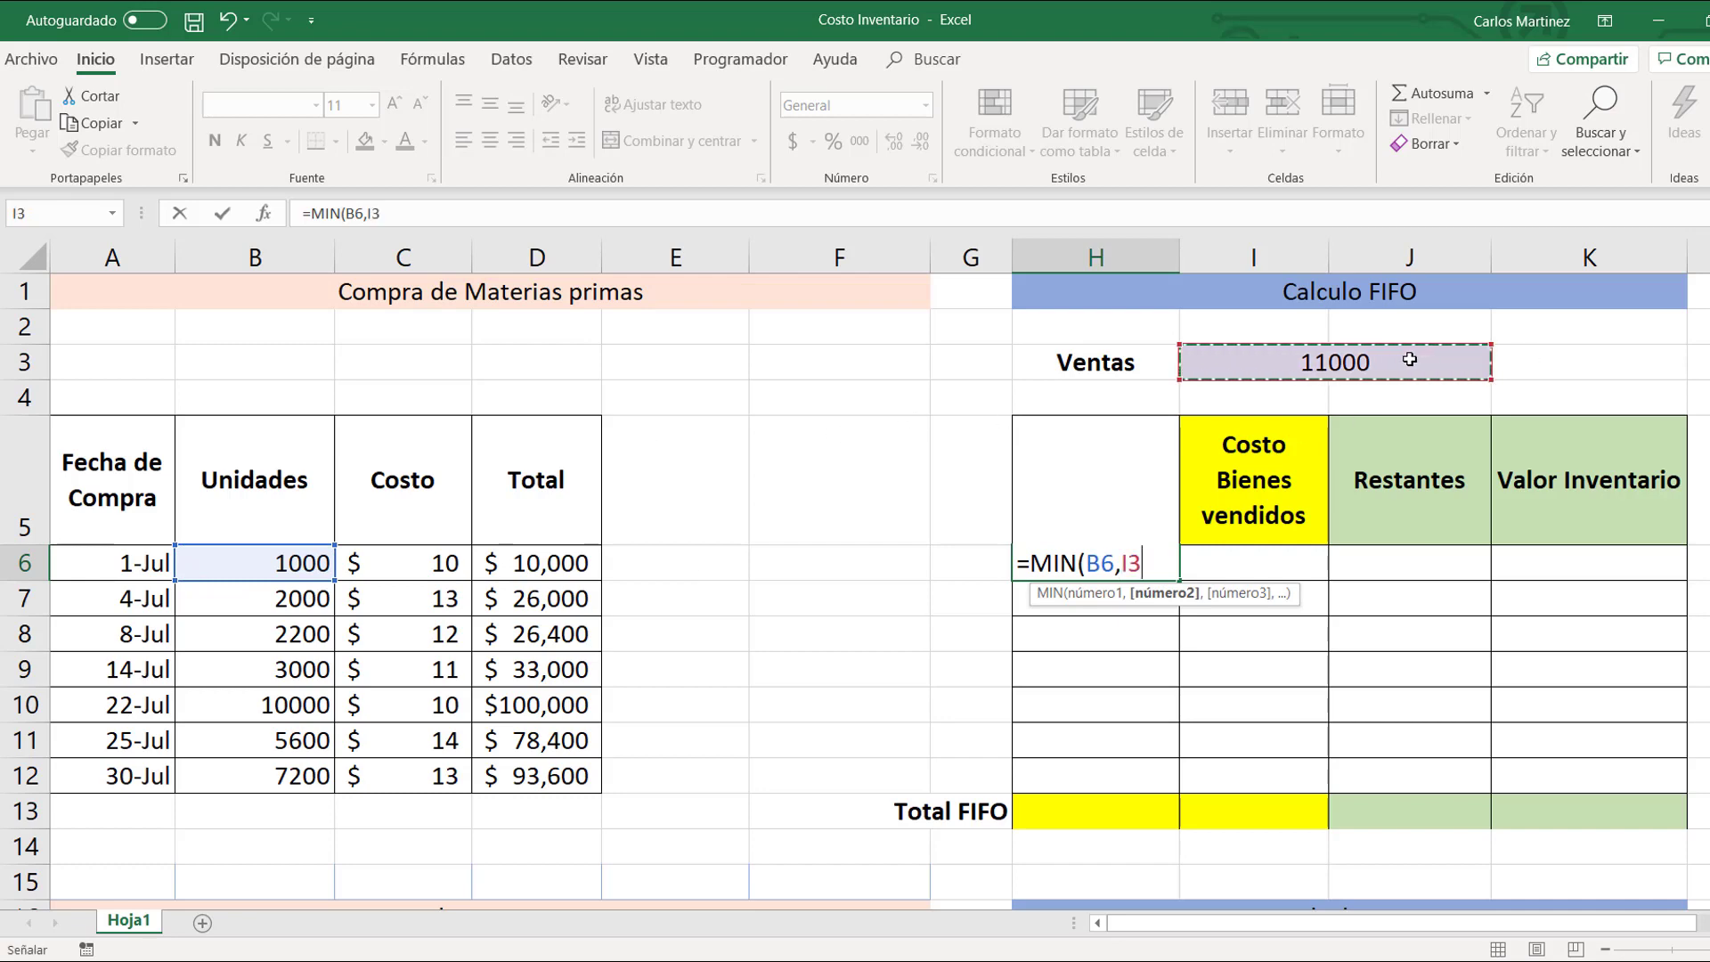
{"action": "key", "text": "F4"}
Step: Subtract SUMA($H$5:H5) from the sales reference and complete the H6 formula as =MIN(B6,$I$3-SUMA($H$5:H5))
{"action": "type", "text": "-sum"}
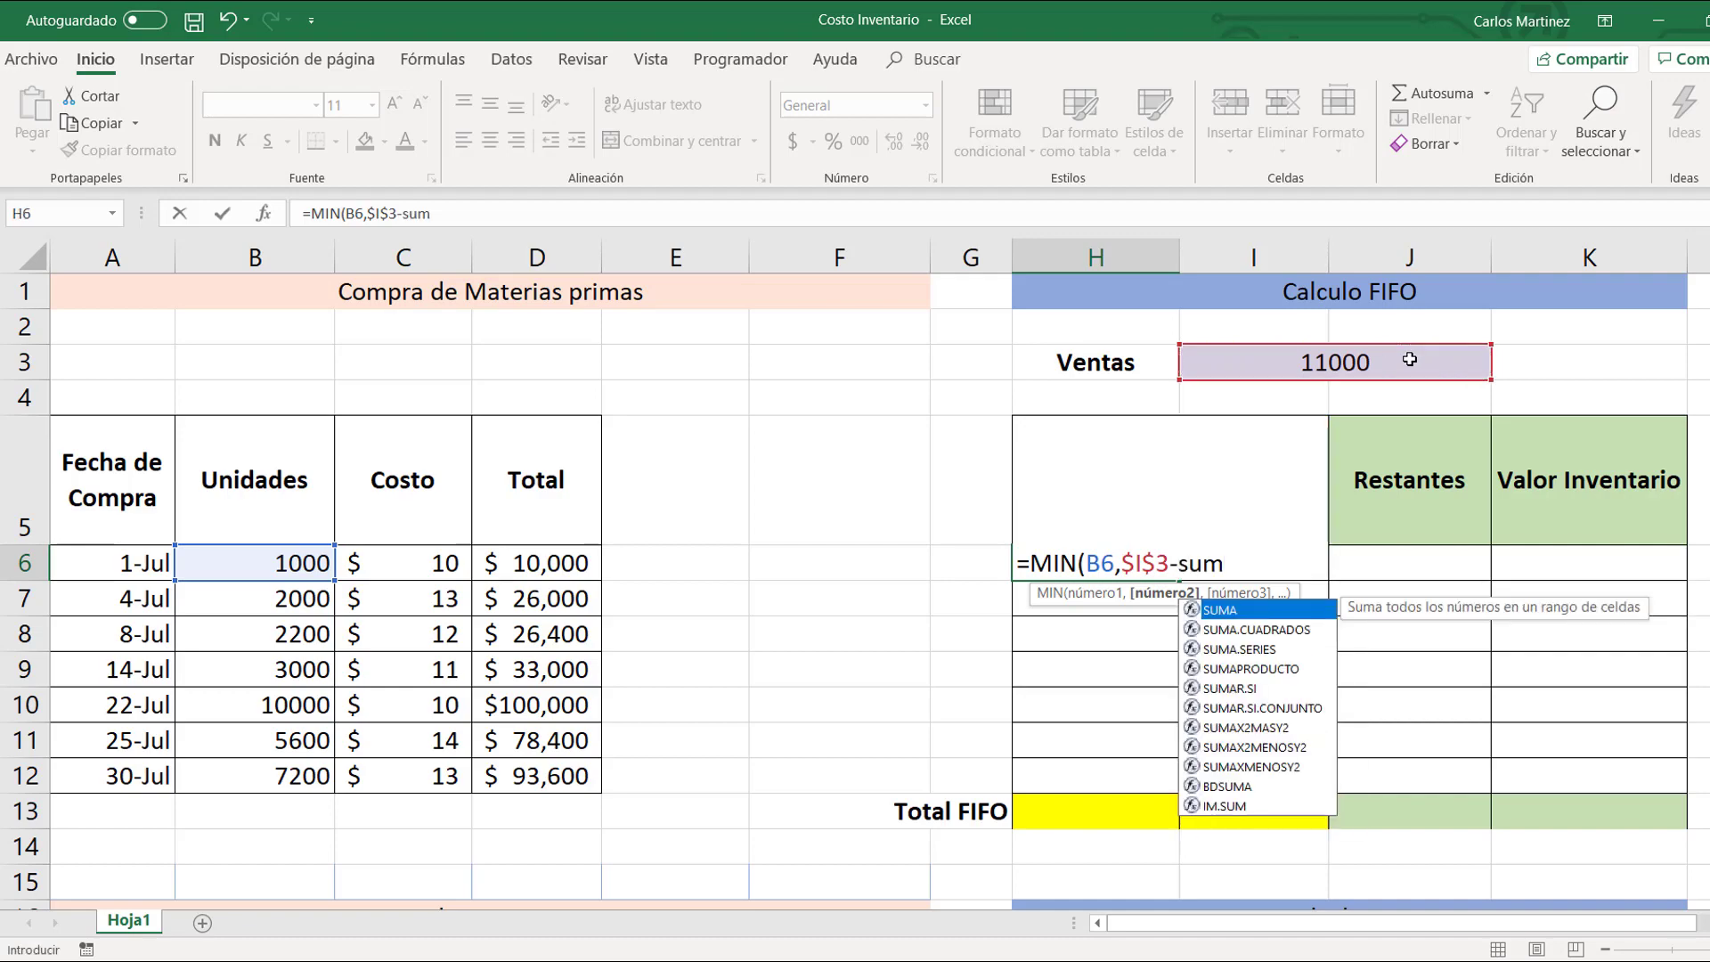
{"action": "key", "text": "Tab"}
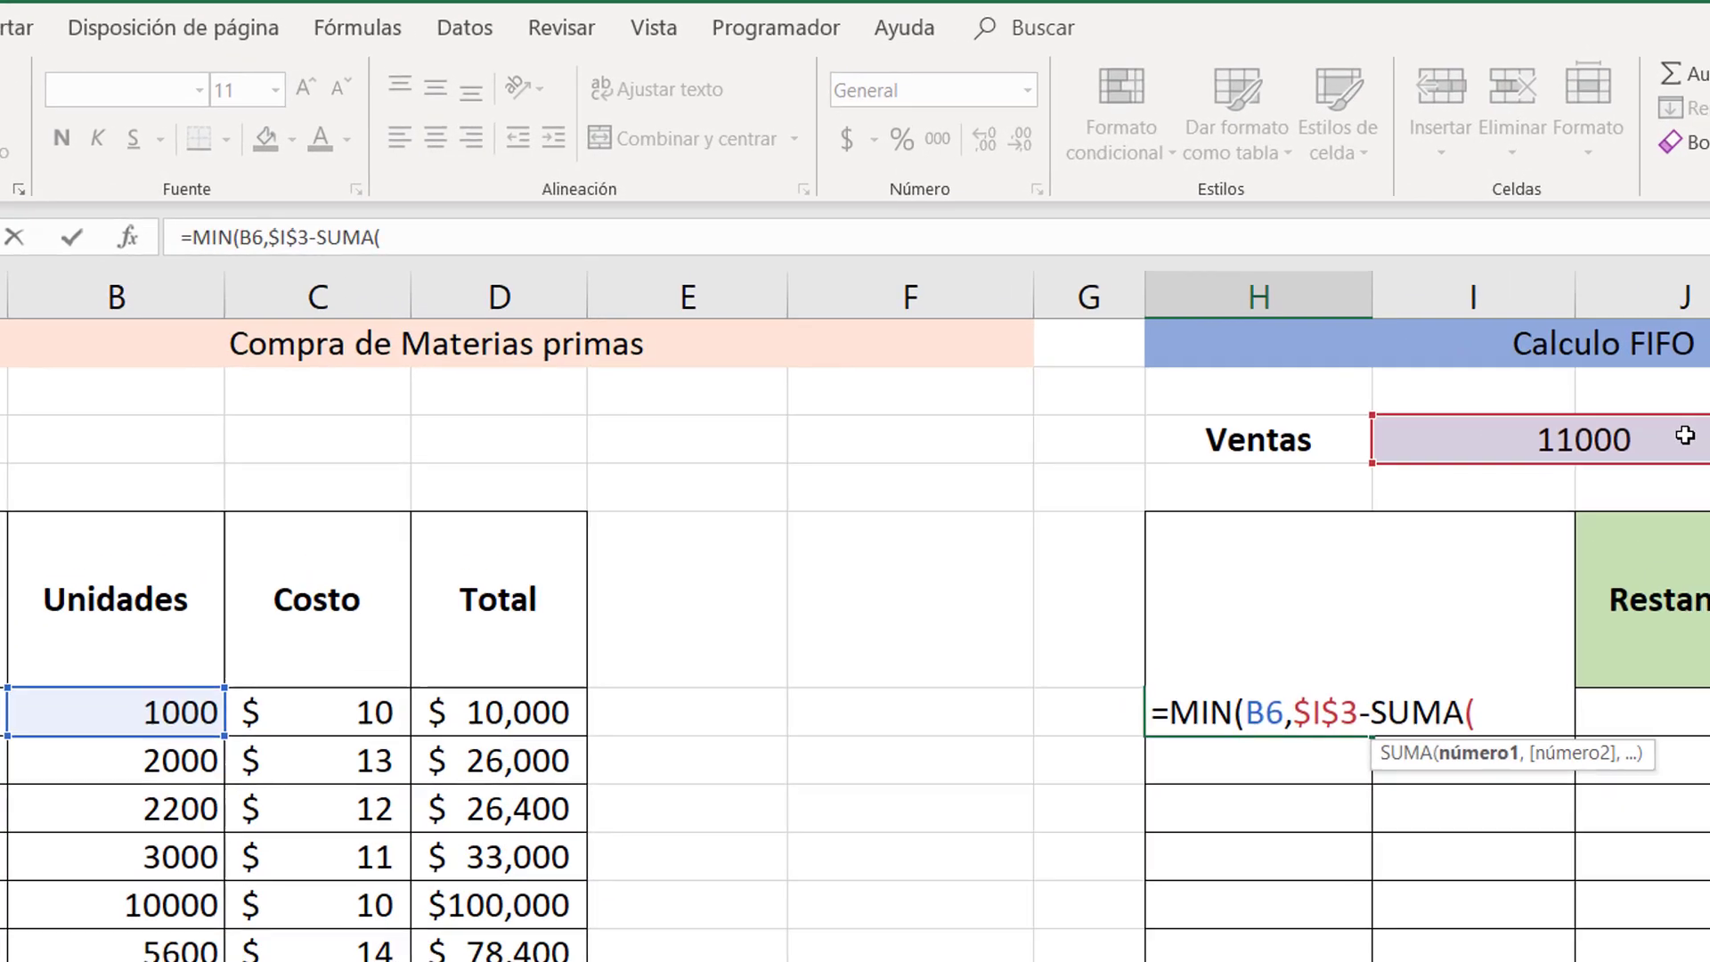
{"action": "left_click", "coordinate": [1095, 481]}
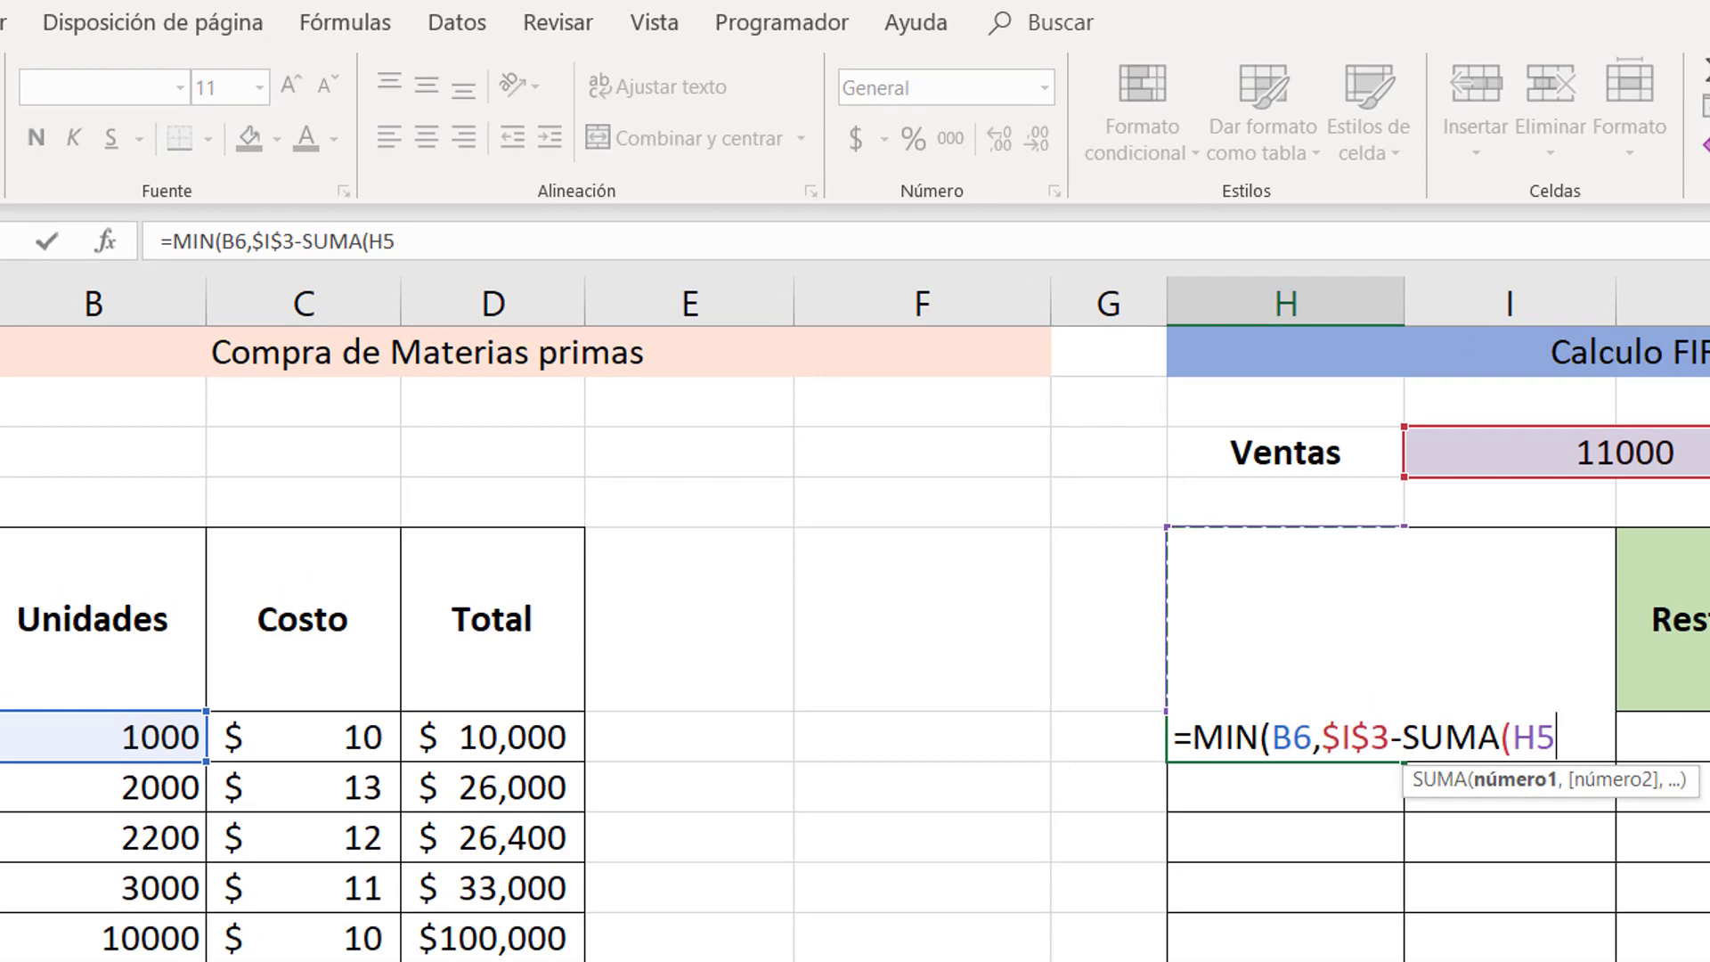
{"action": "type", "text": ":H5"}
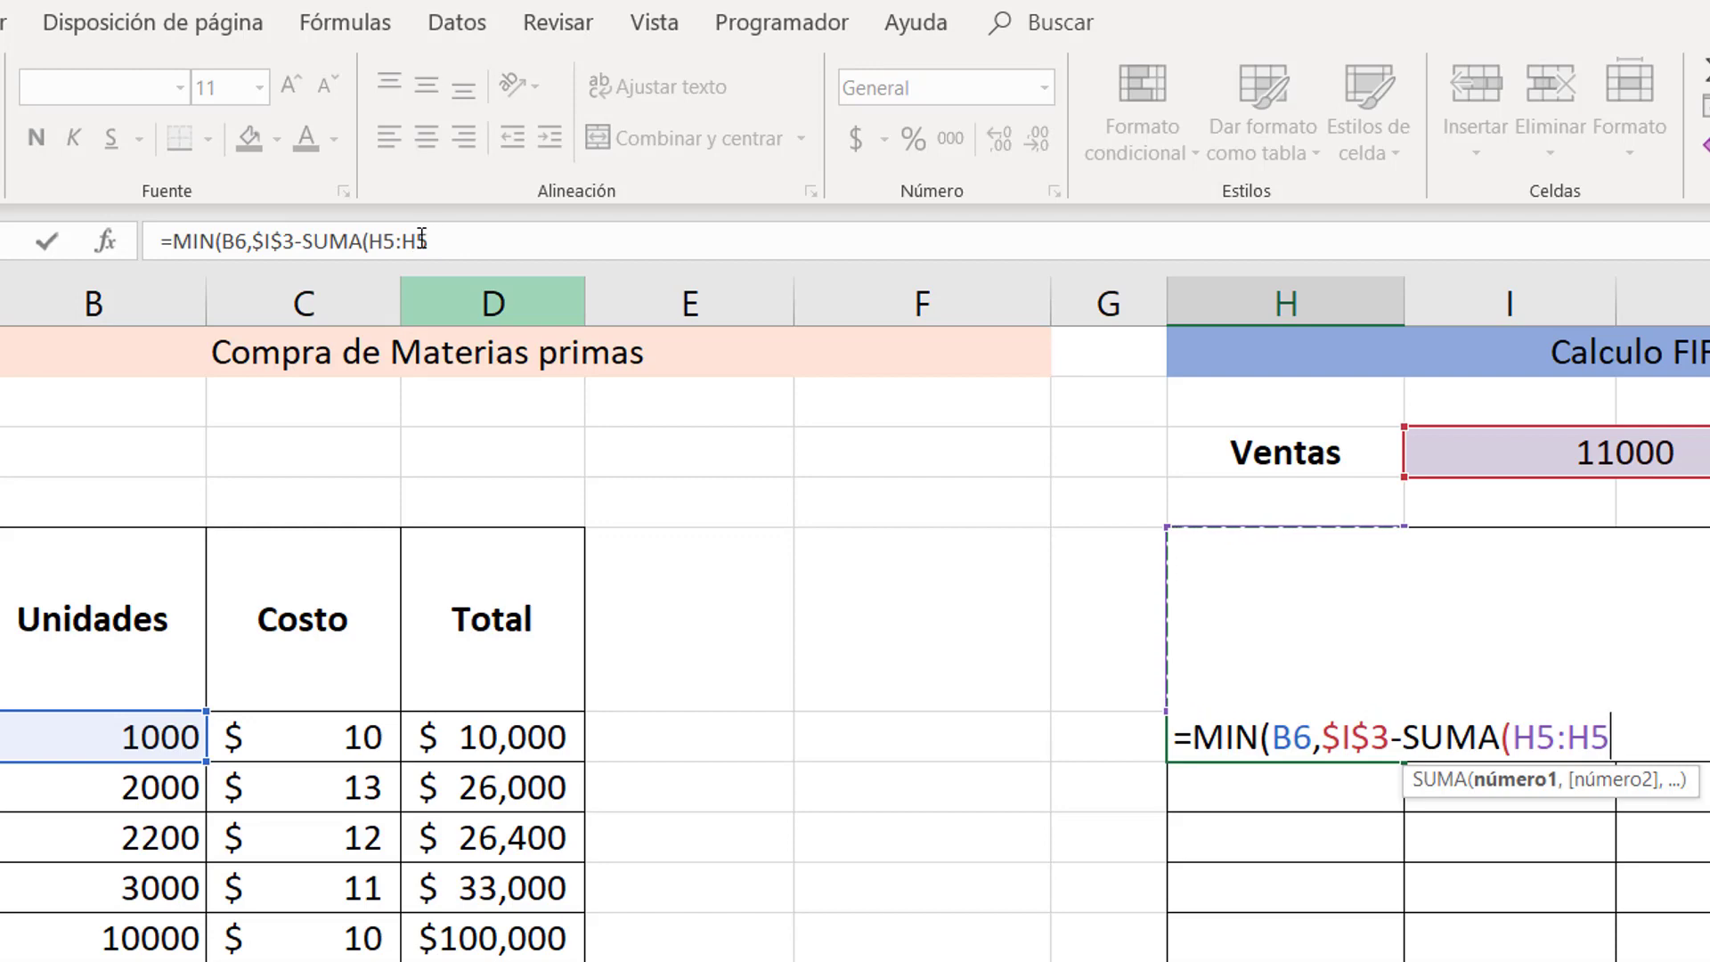
{"action": "key", "text": "F4"}
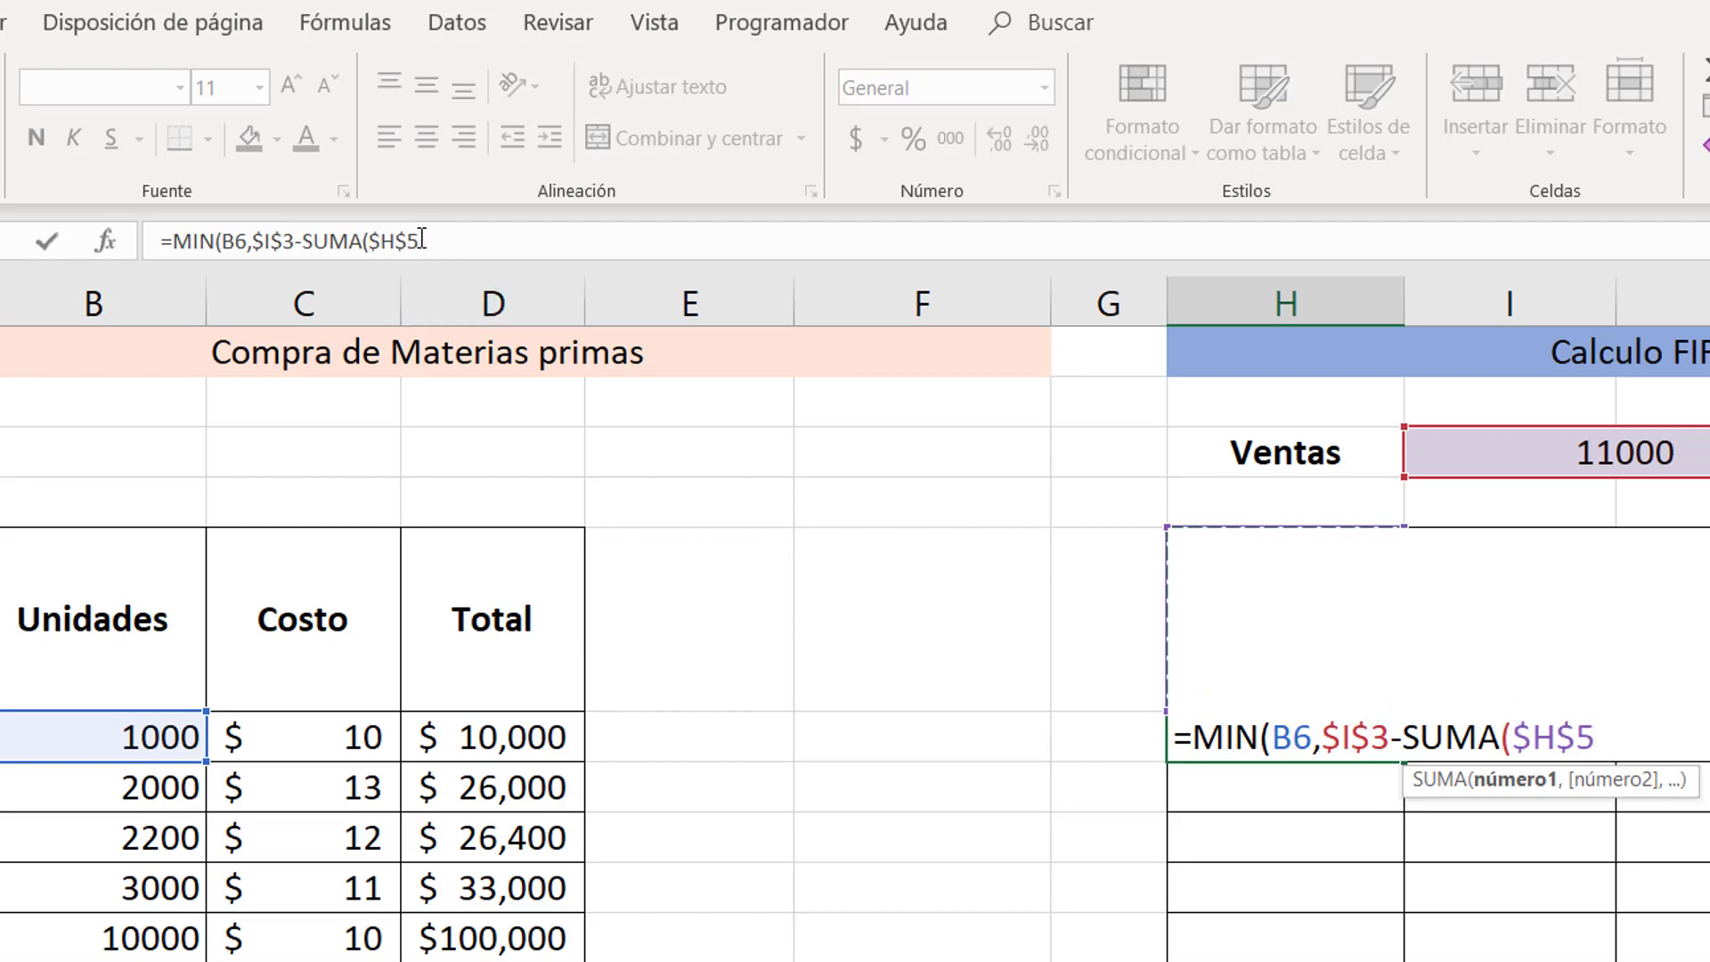
{"action": "left_click", "coordinate": [422, 239]}
{"action": "type", "text": ":H5"}
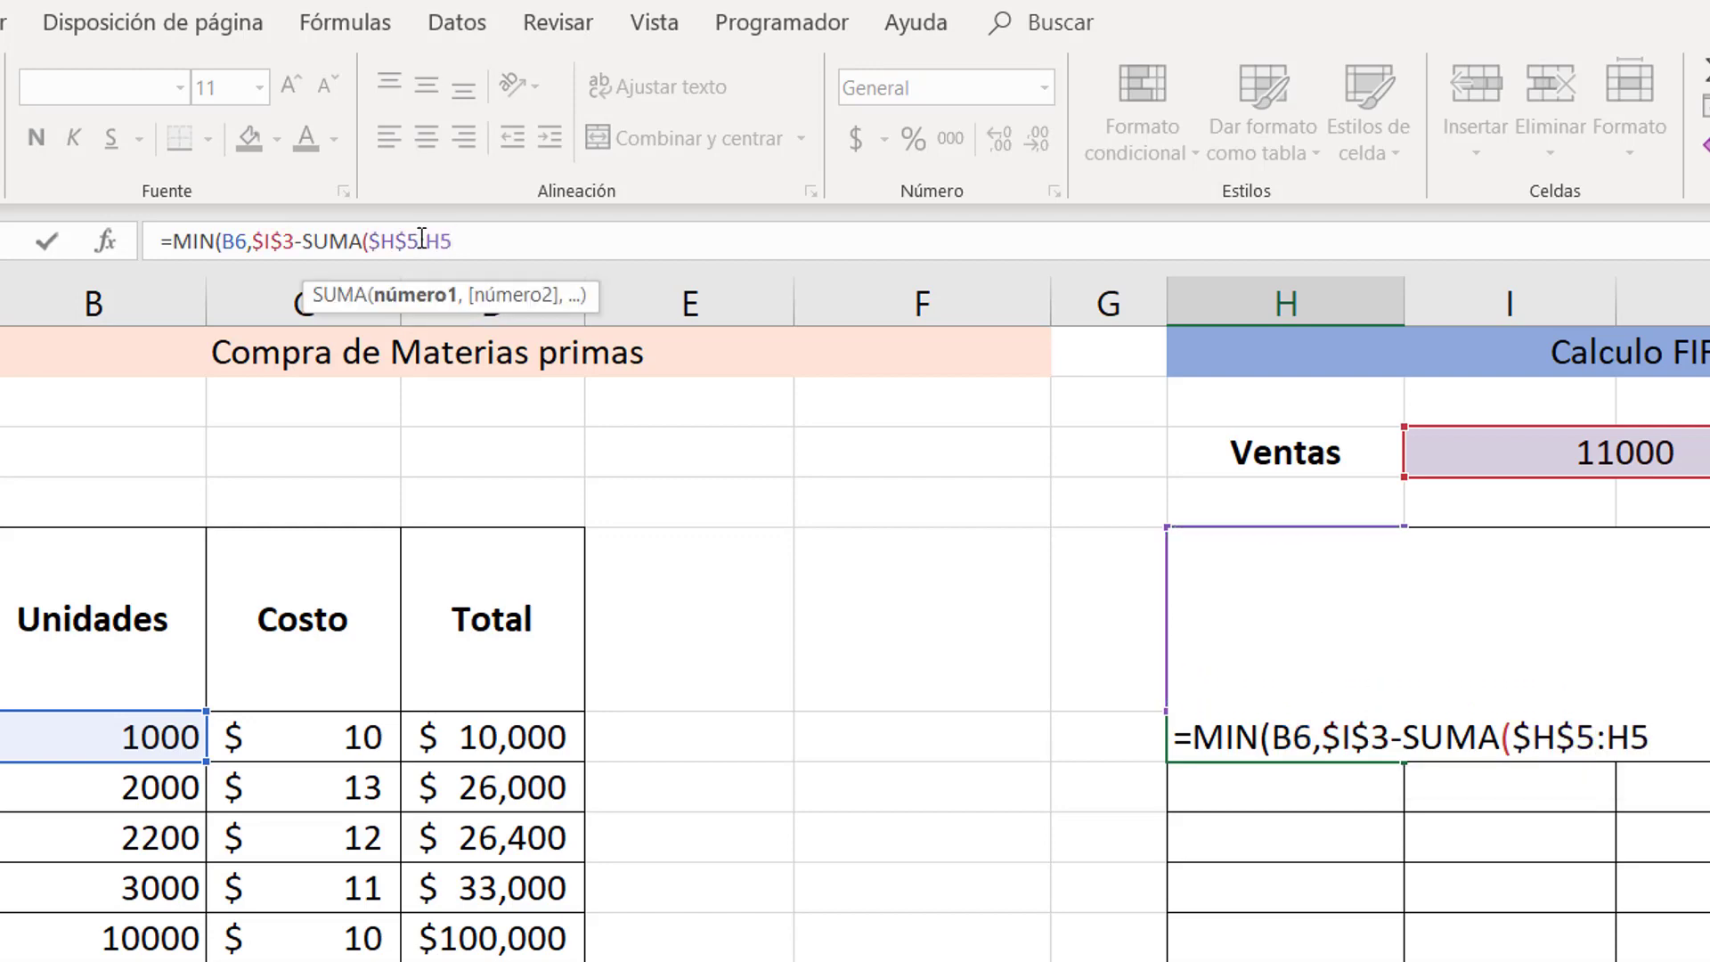
{"action": "type", "text": ")"}
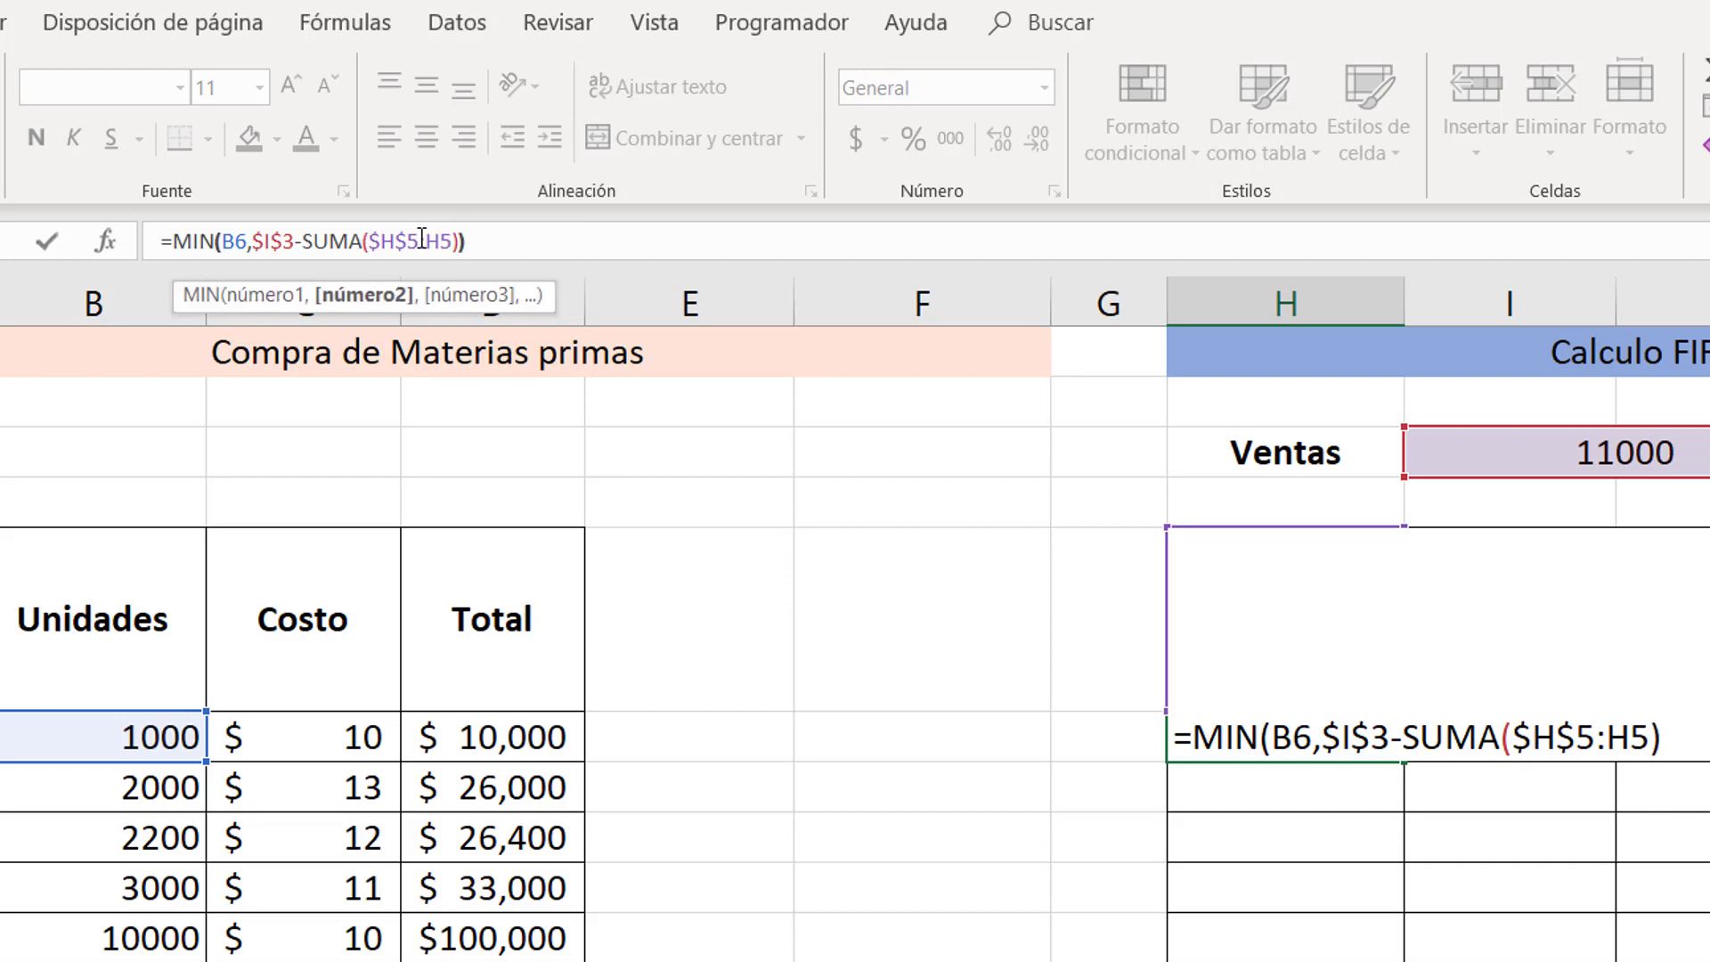
{"action": "type", "text": ")"}
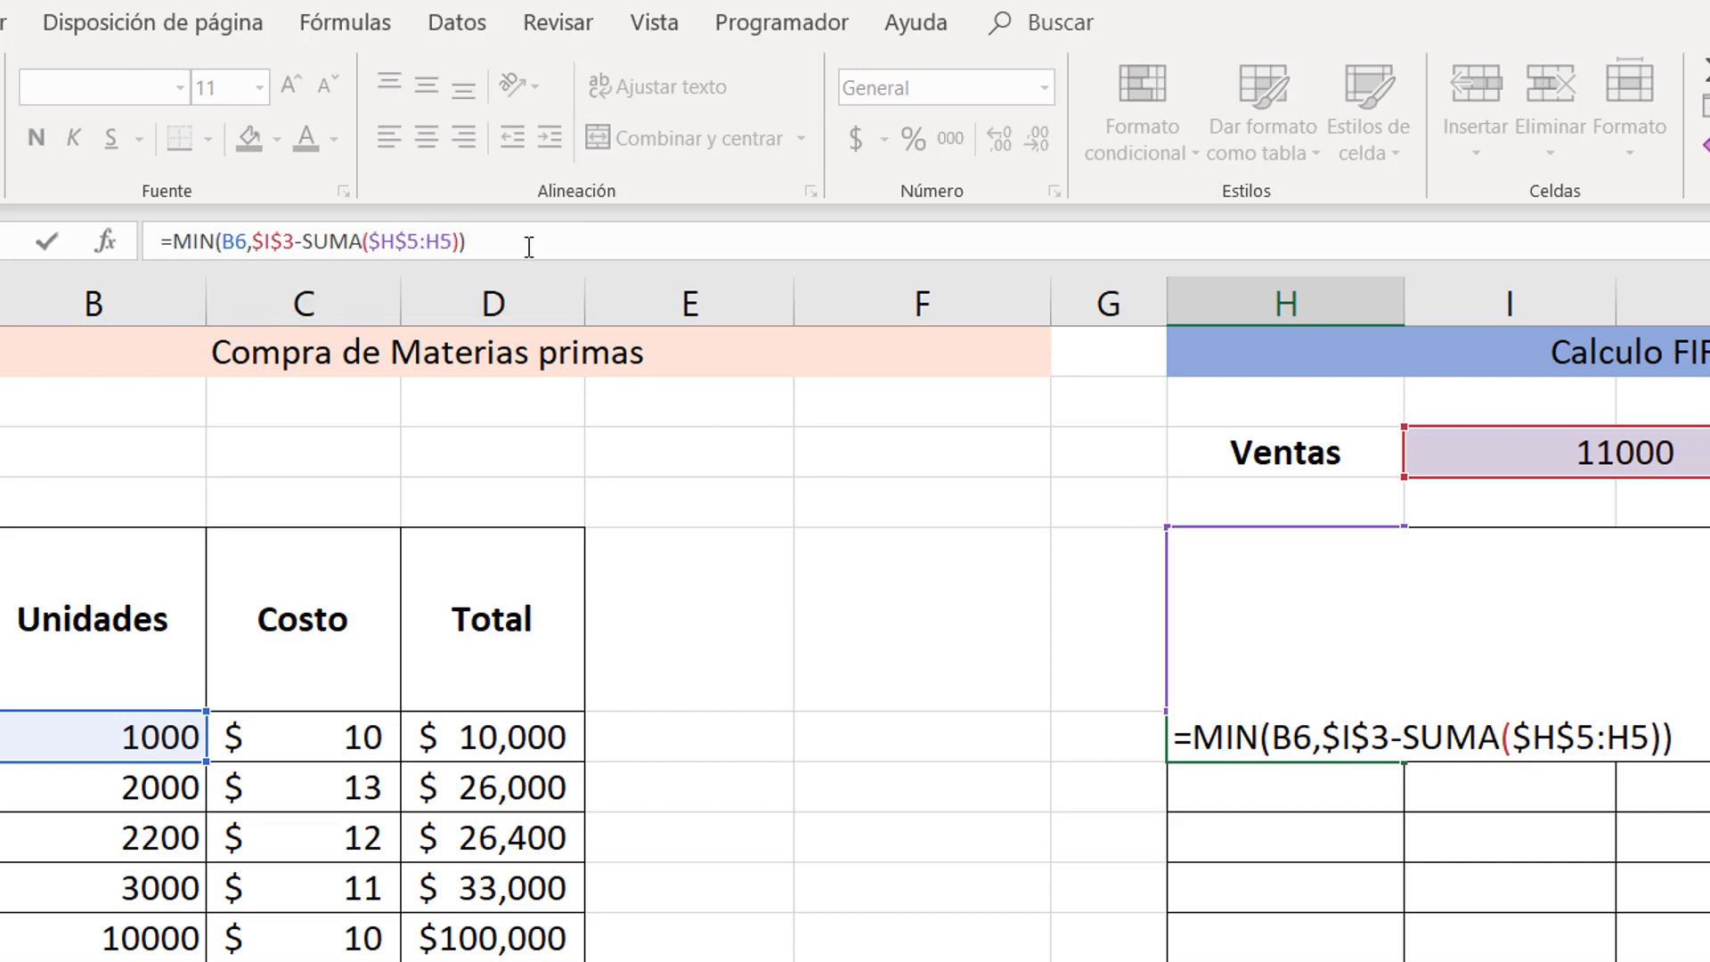
{"action": "key", "text": "Return"}
{"action": "key", "text": "Up"}
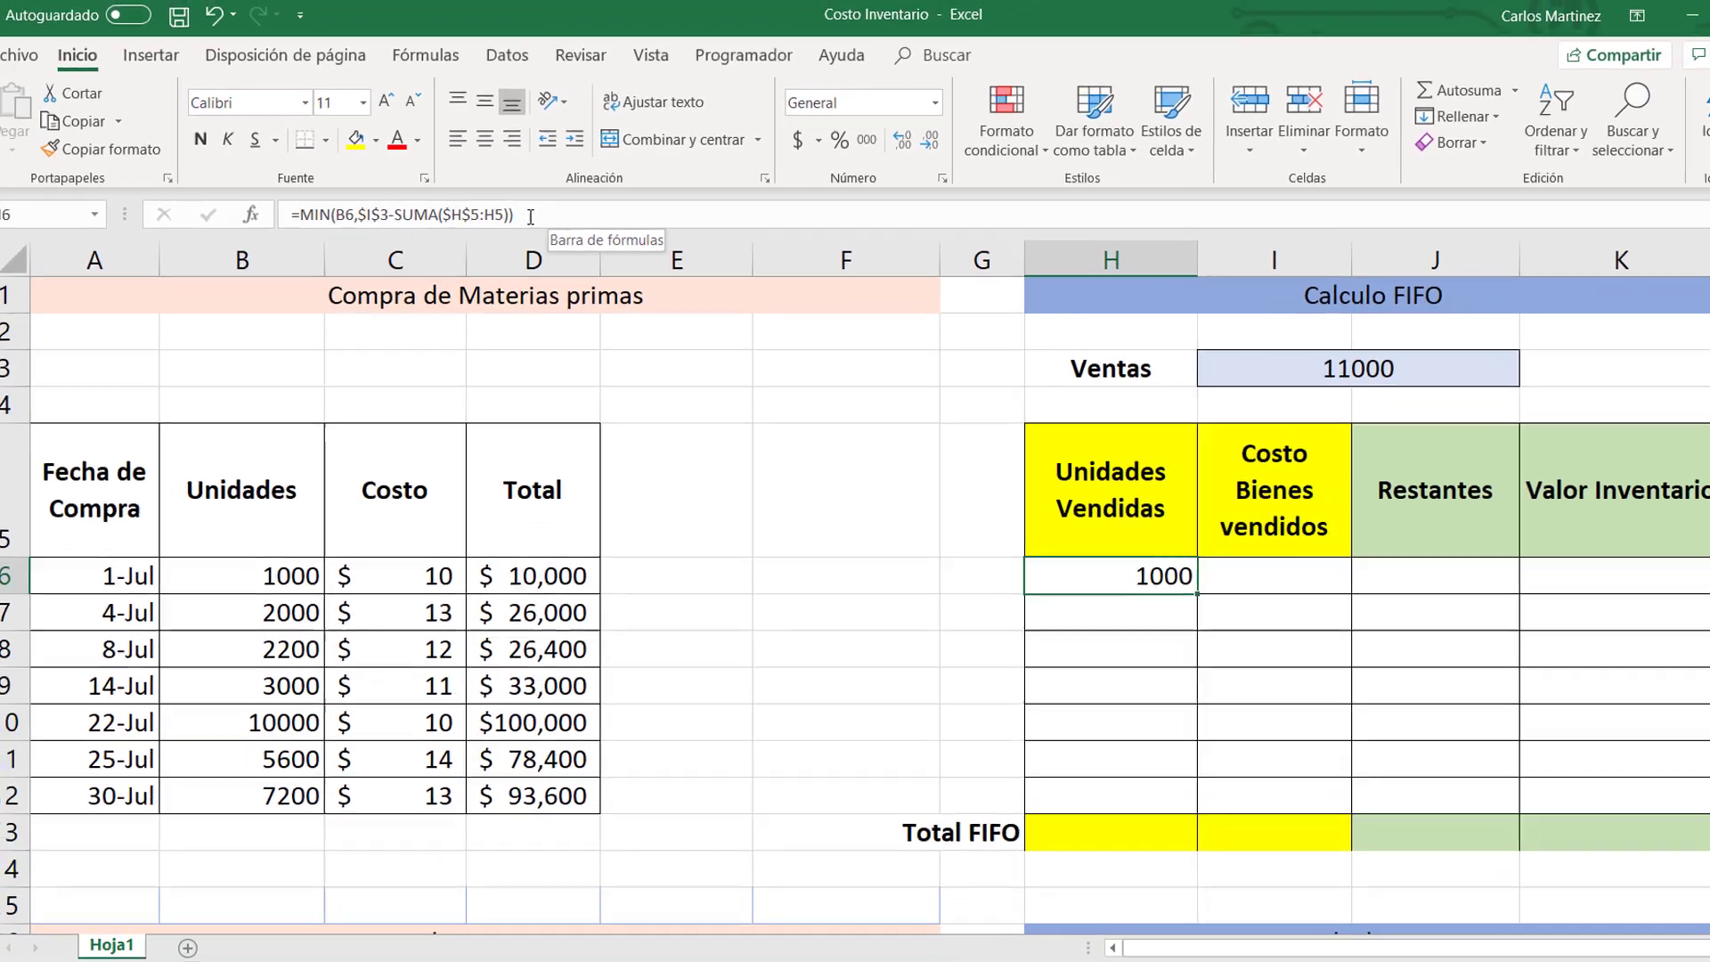
Step: Check the references in the H6 formula and fill it down the Unidades Vendidas column through H12
{"action": "key", "text": "F2"}
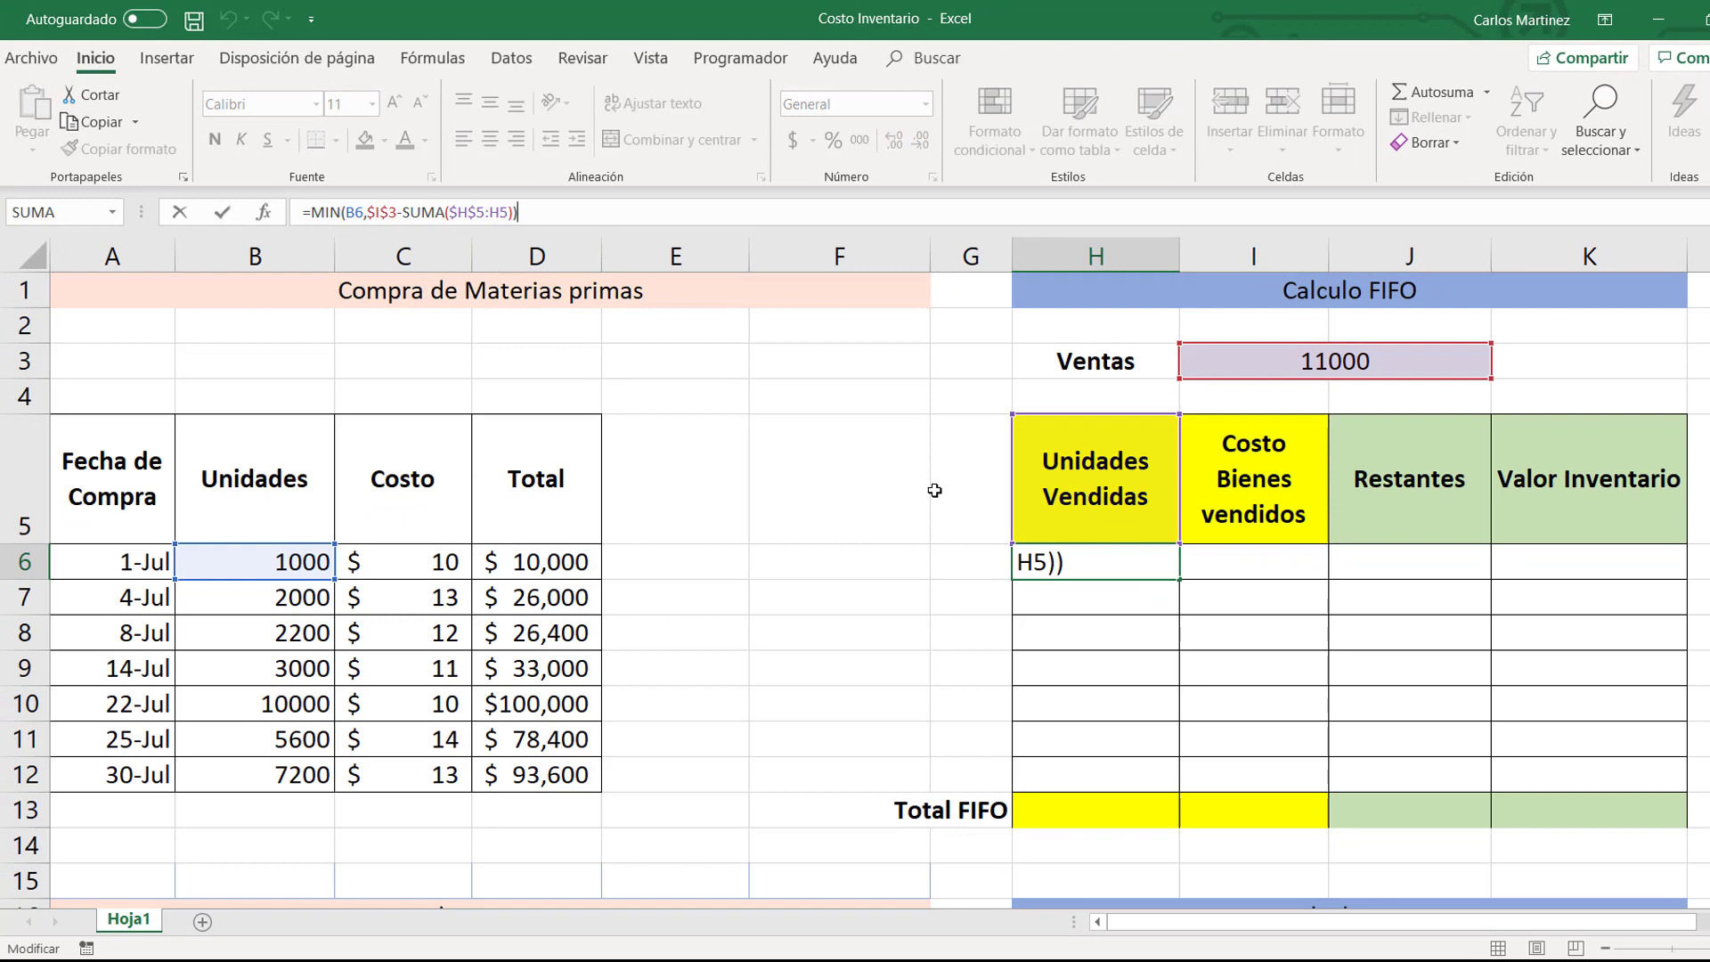
{"action": "left_click", "coordinate": [910, 556]}
{"action": "left_click", "coordinate": [1087, 556]}
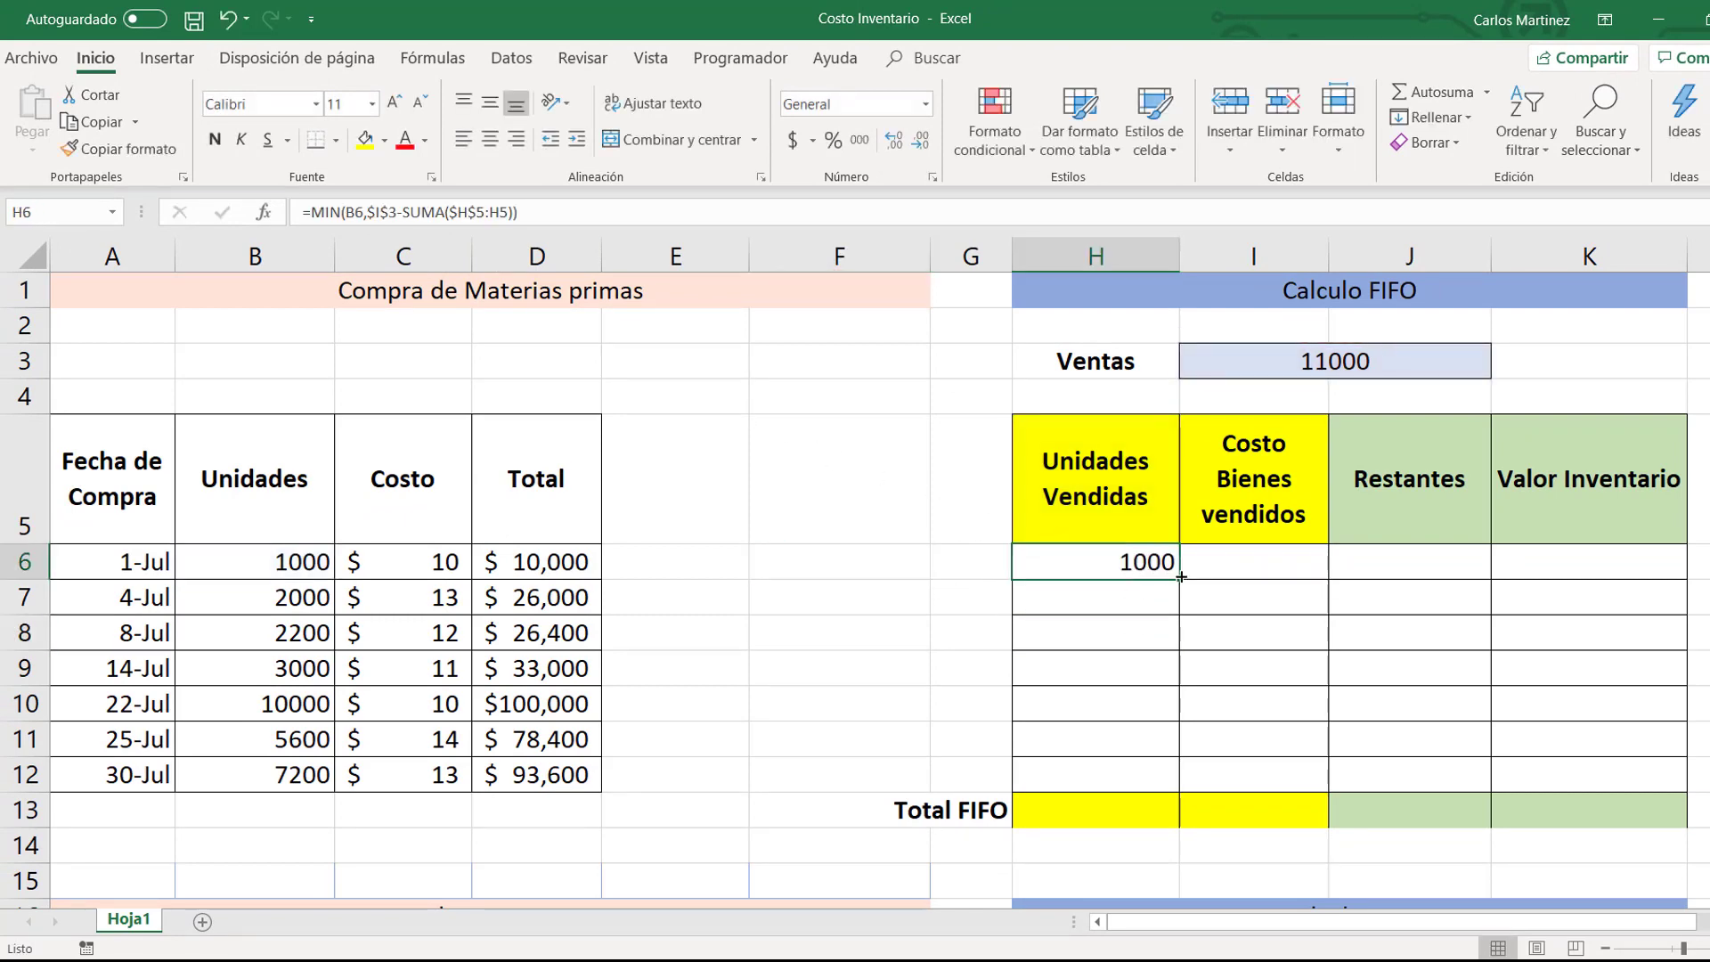
{"action": "left_click_drag", "start_coordinate": [1179, 579], "coordinate": [1149, 779]}
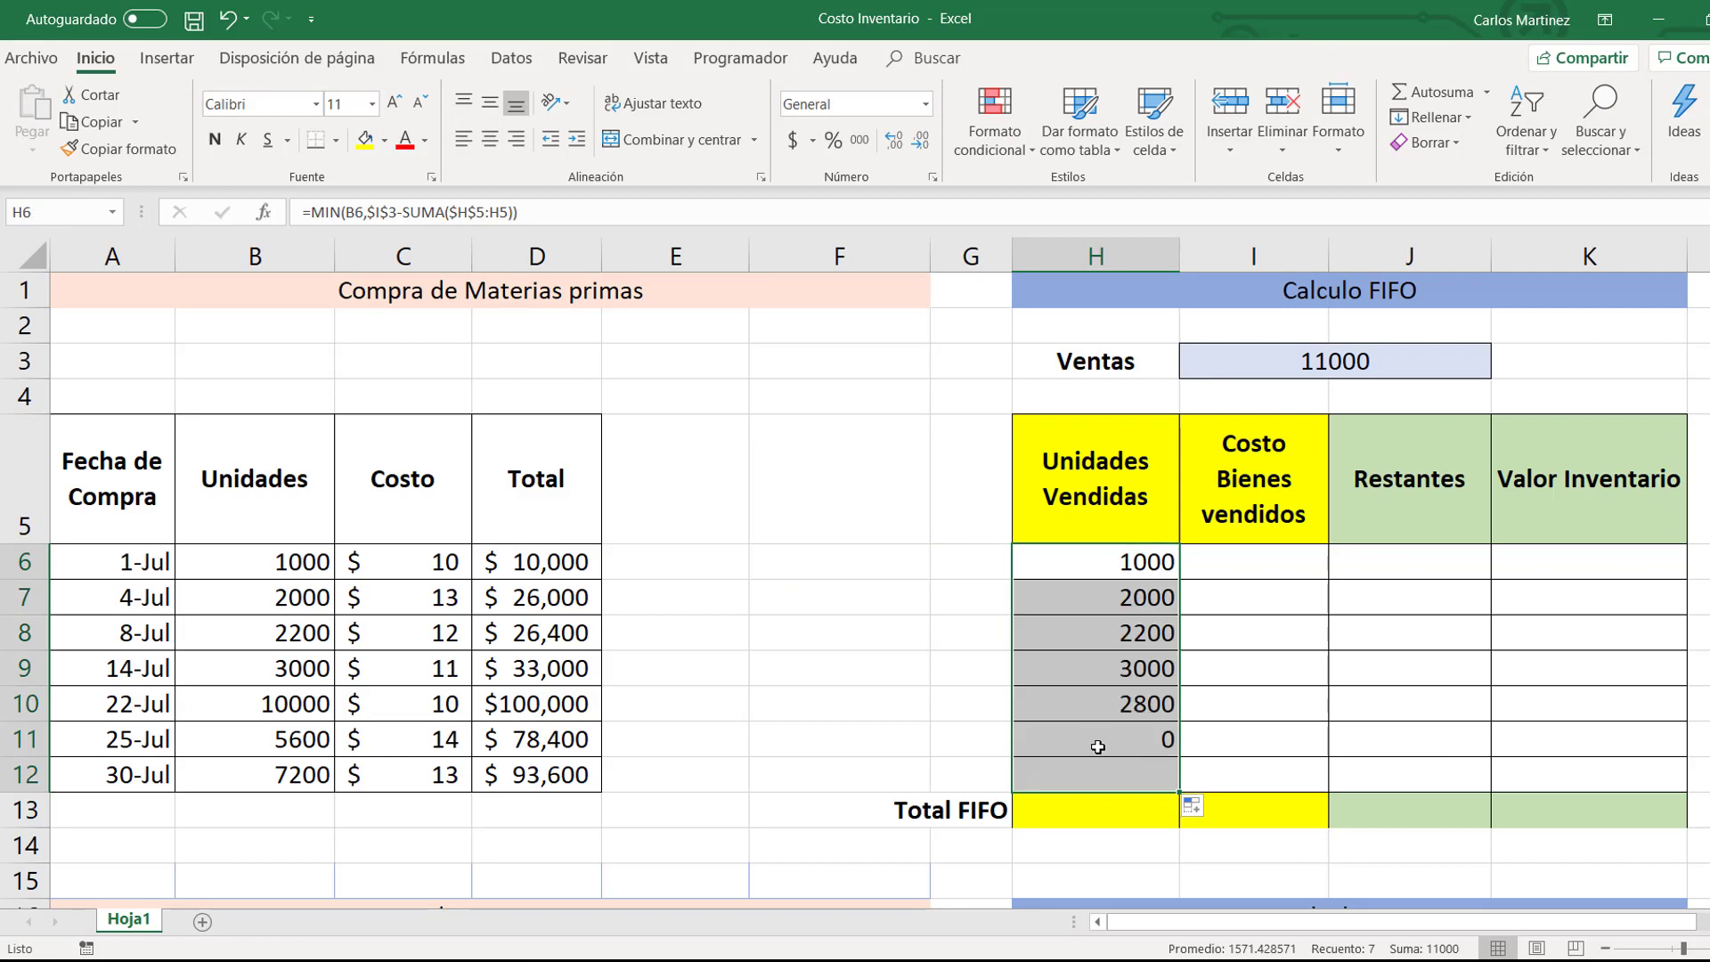
Step: Examine the copied MIN formulas in the Unidades Vendidas column, comparing the first rows with the 22-Jul row
{"action": "left_click", "coordinate": [860, 603]}
{"action": "left_click", "coordinate": [1141, 596]}
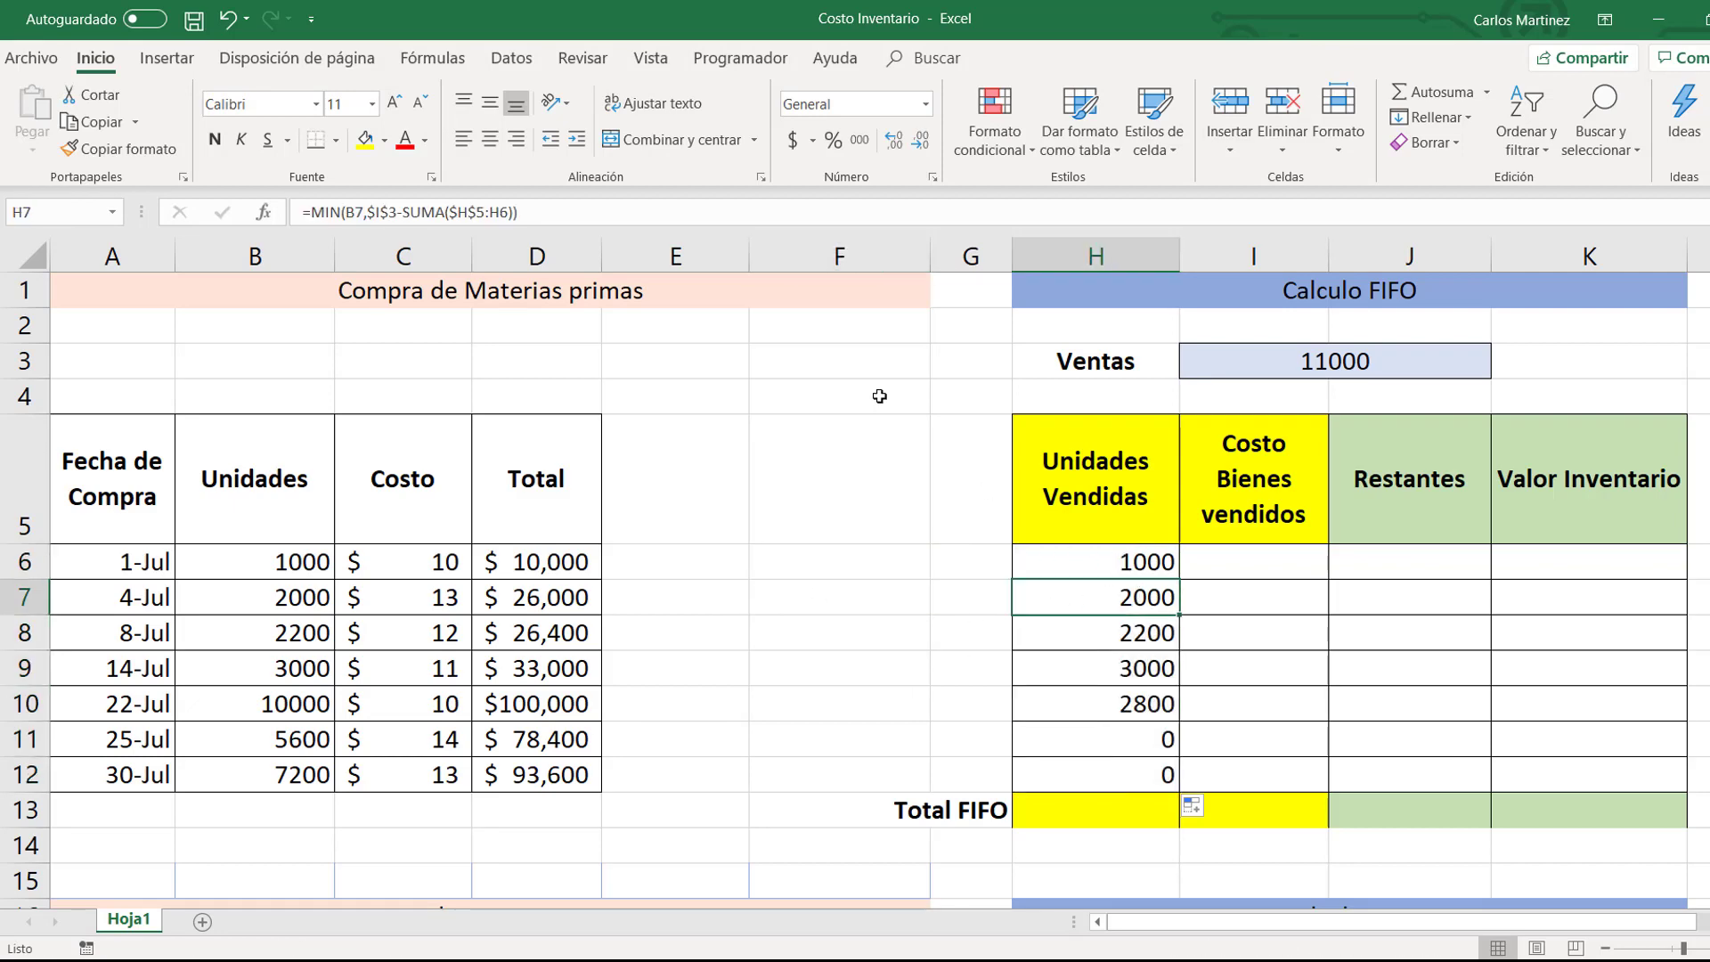
{"action": "left_click", "coordinate": [1154, 693]}
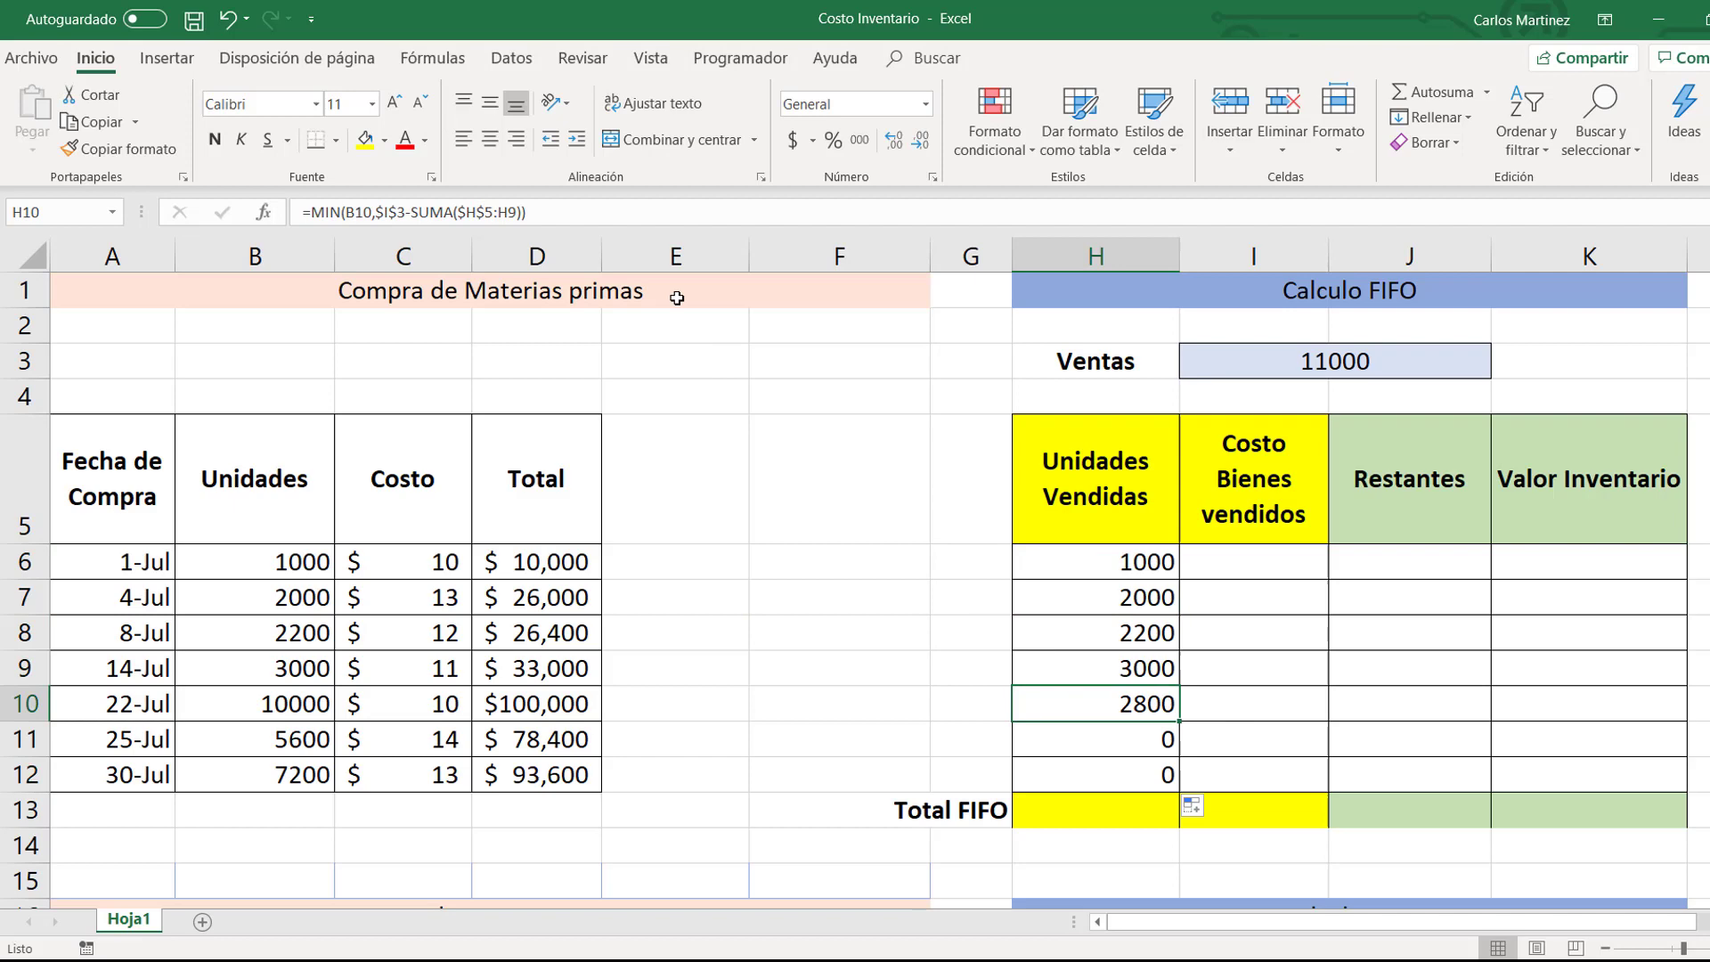
{"action": "left_click", "coordinate": [613, 214]}
{"action": "key", "text": "ctrl+Return"}
{"action": "left_click", "coordinate": [1133, 563]}
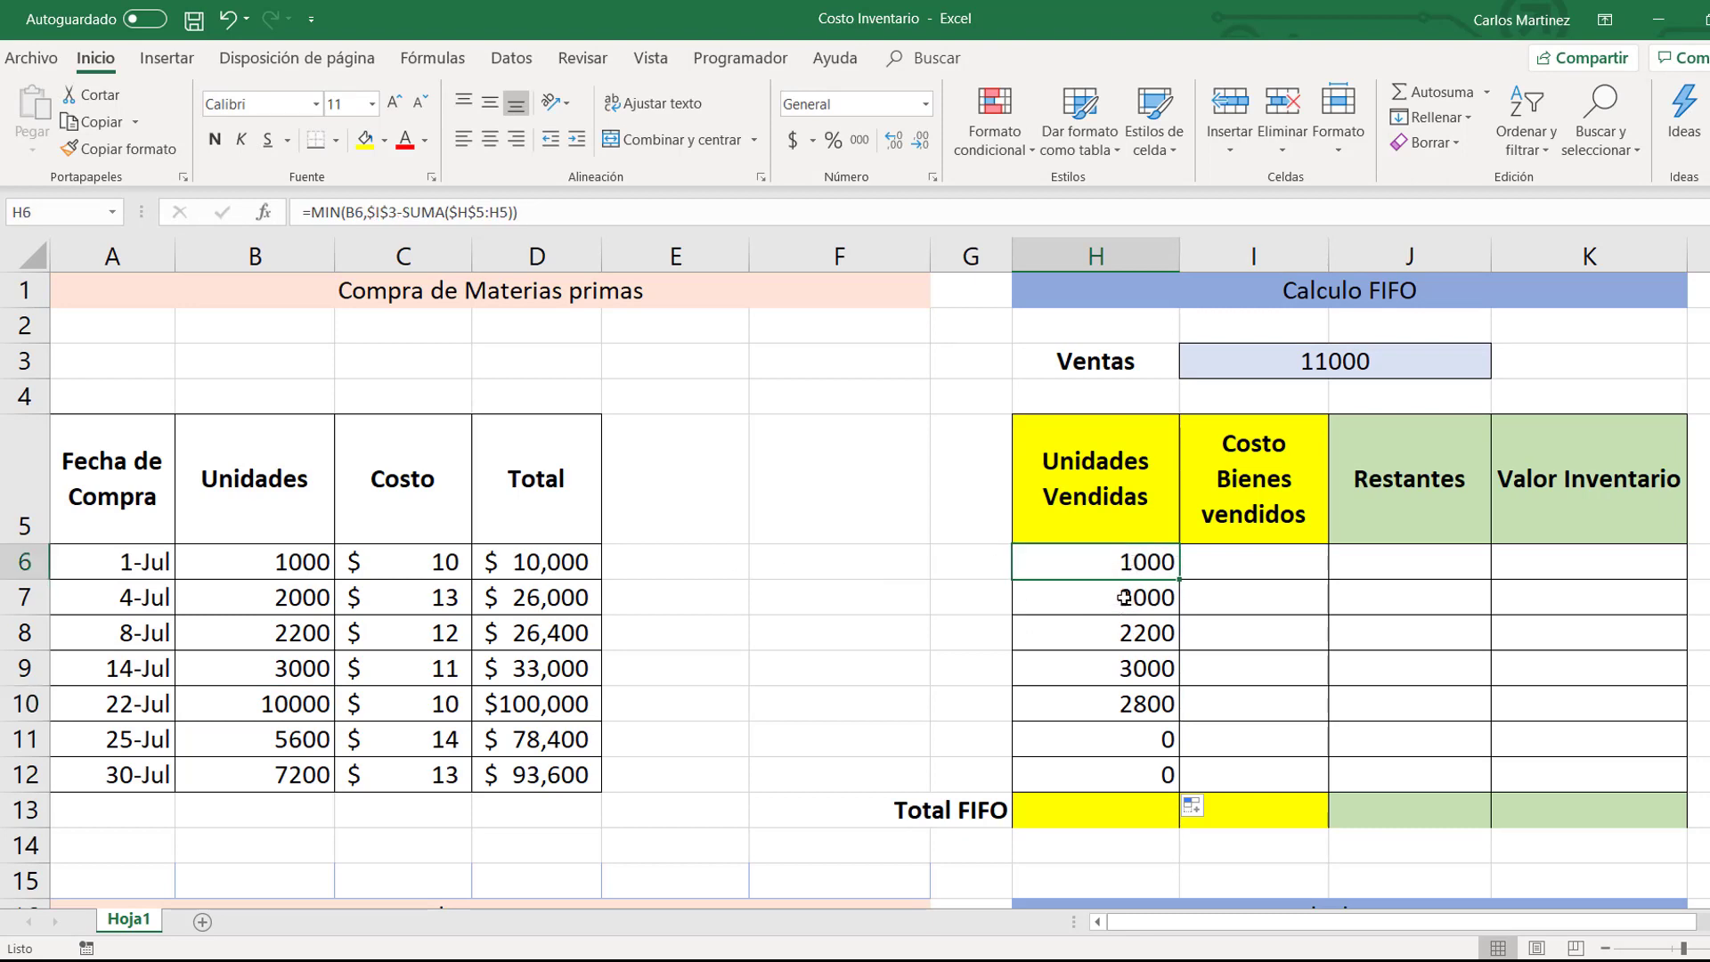
{"action": "left_click", "coordinate": [1124, 597]}
{"action": "left_click", "coordinate": [1107, 646]}
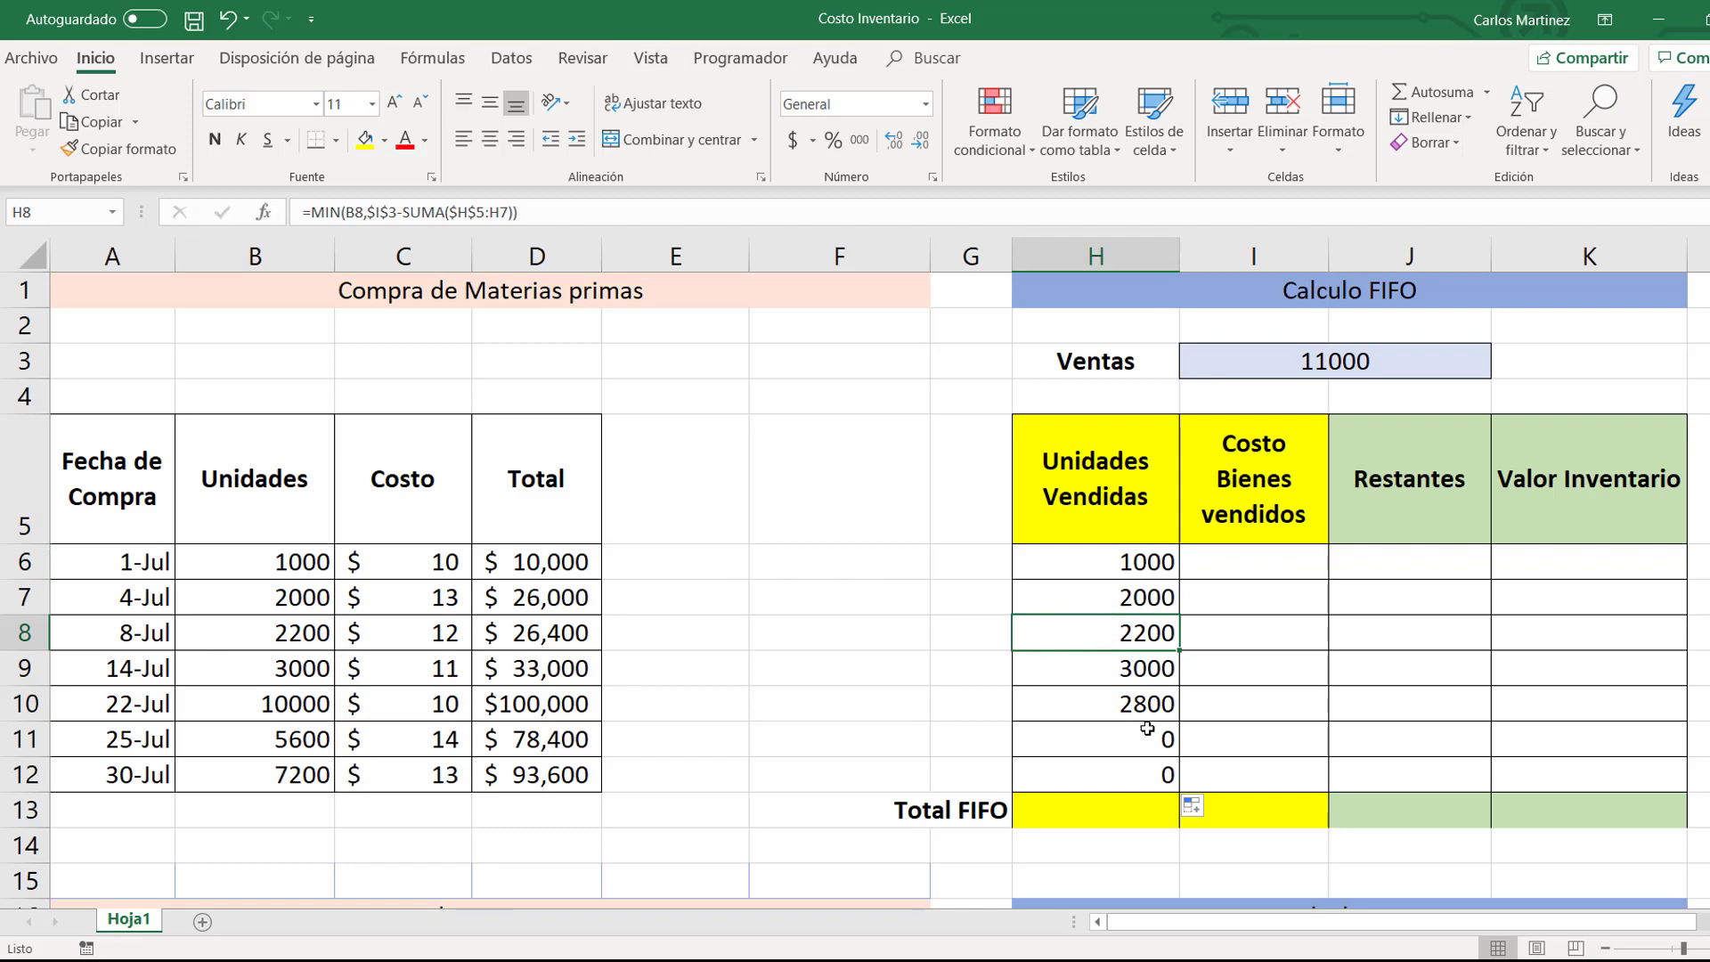
{"action": "left_click", "coordinate": [75, 705]}
{"action": "left_click", "coordinate": [1141, 704]}
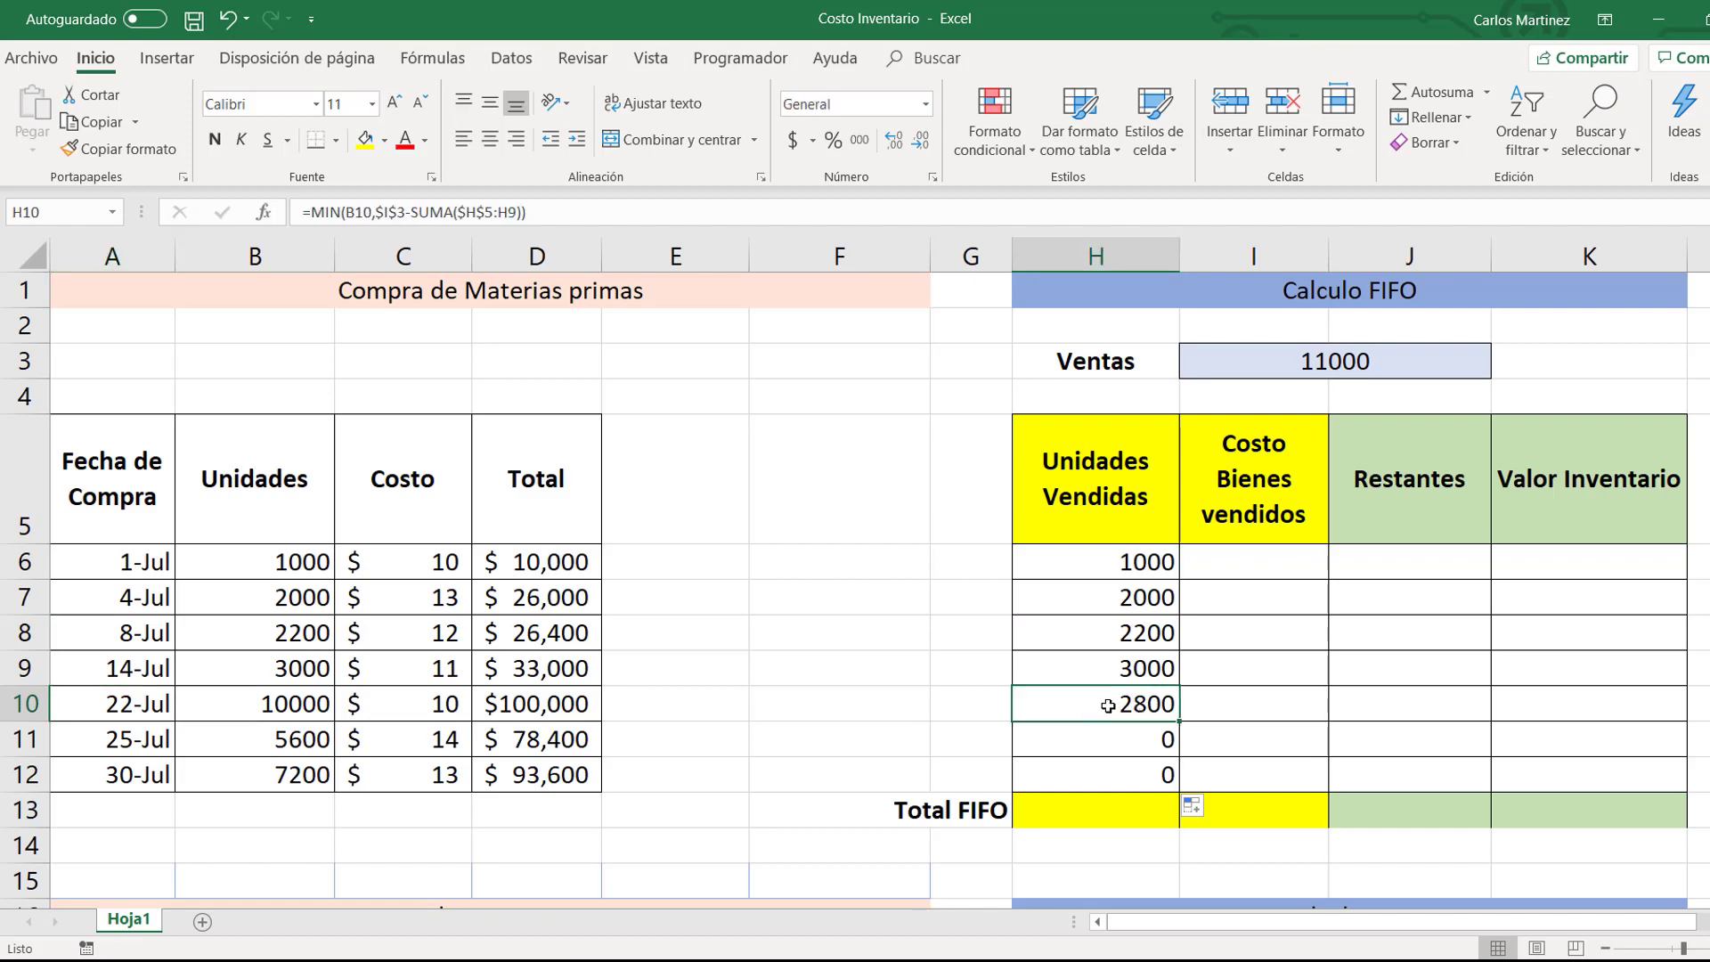
Step: Enter =C6*H6 in I6 under Costo Bienes vendidos and fill it down through I12
{"action": "left_click", "coordinate": [1272, 568]}
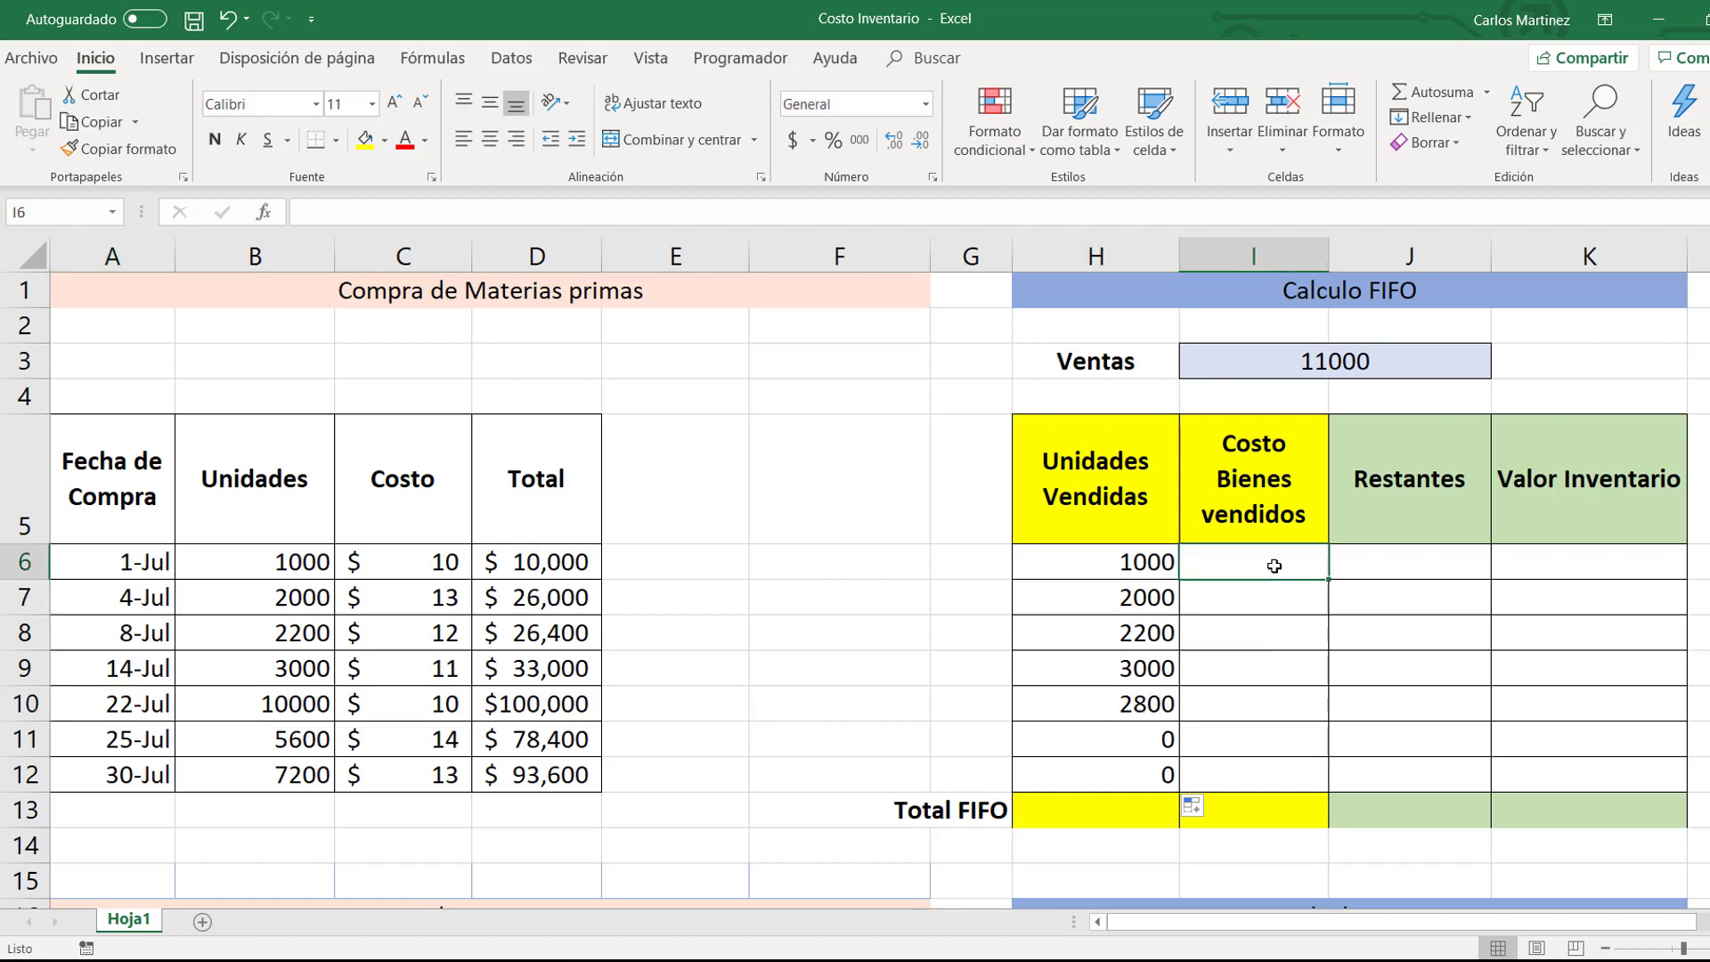
{"action": "type", "text": "="}
{"action": "key", "text": "Left"}
{"action": "key", "text": "Left"}
{"action": "key", "text": "Left"}
{"action": "key", "text": "Left"}
{"action": "key", "text": "Left"}
{"action": "key", "text": "Left"}
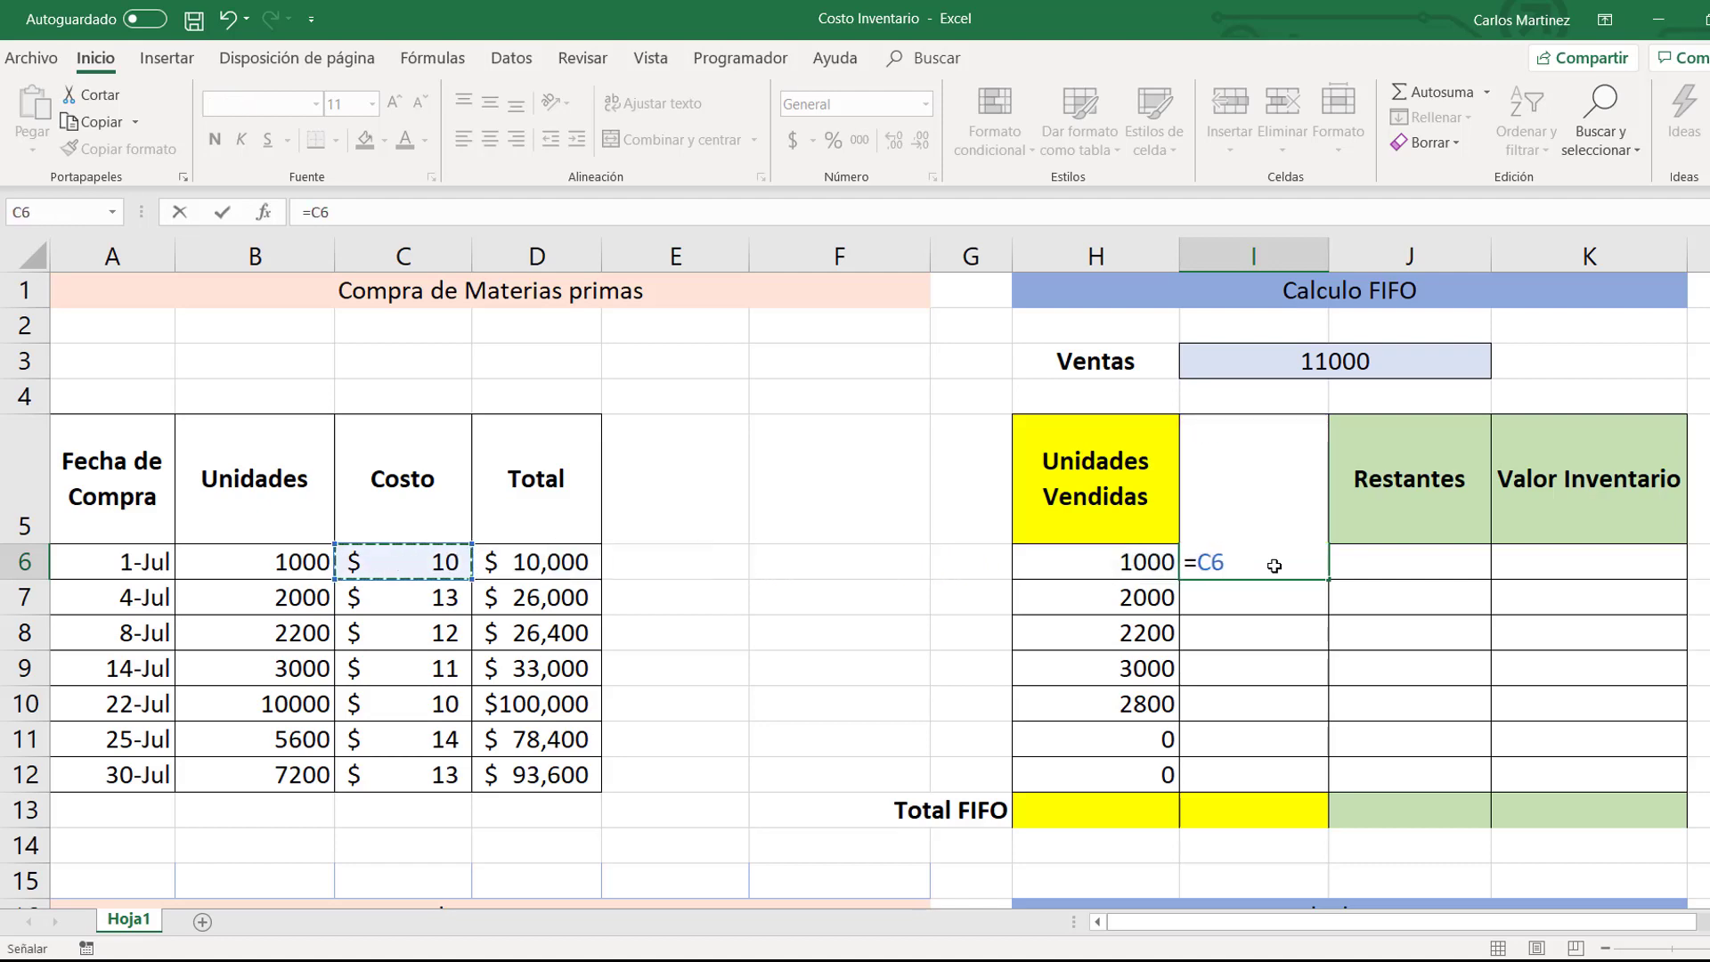
{"action": "type", "text": "*"}
{"action": "key", "text": "Left"}
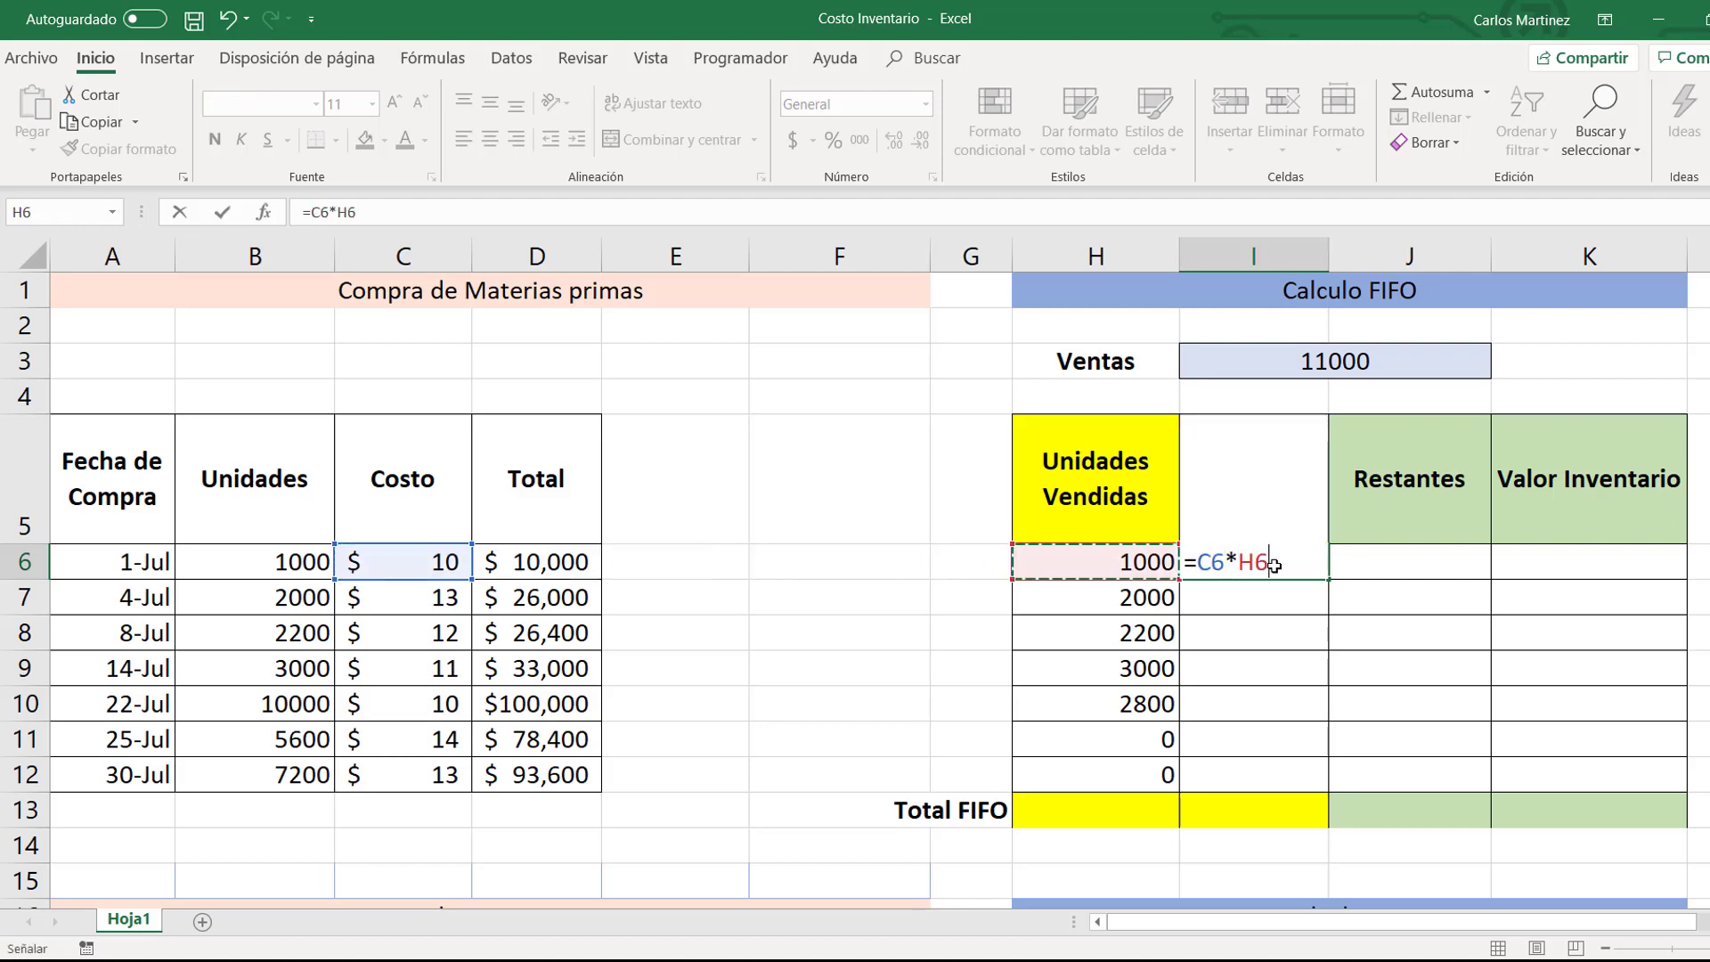
{"action": "key", "text": "Return"}
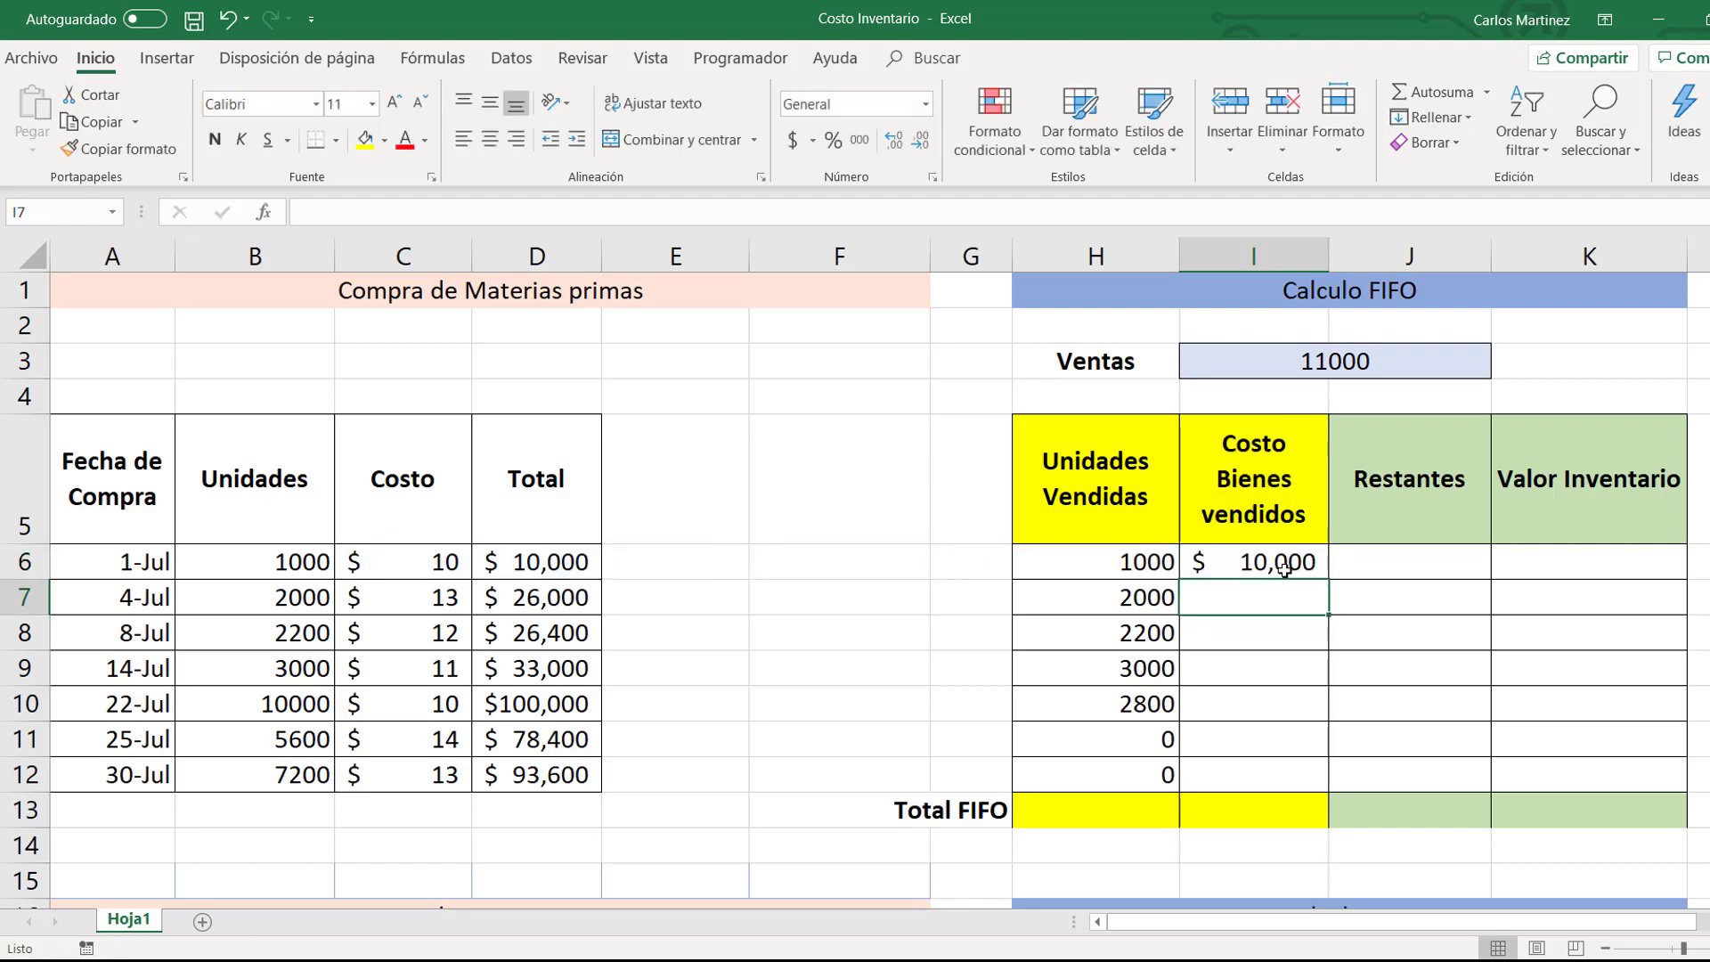
{"action": "left_click", "coordinate": [1277, 567]}
{"action": "left_click_drag", "start_coordinate": [1327, 579], "coordinate": [1313, 770]}
Step: Enter =B6-H6 in J6 under Restantes and fill it down through J12
{"action": "left_click", "coordinate": [1383, 569]}
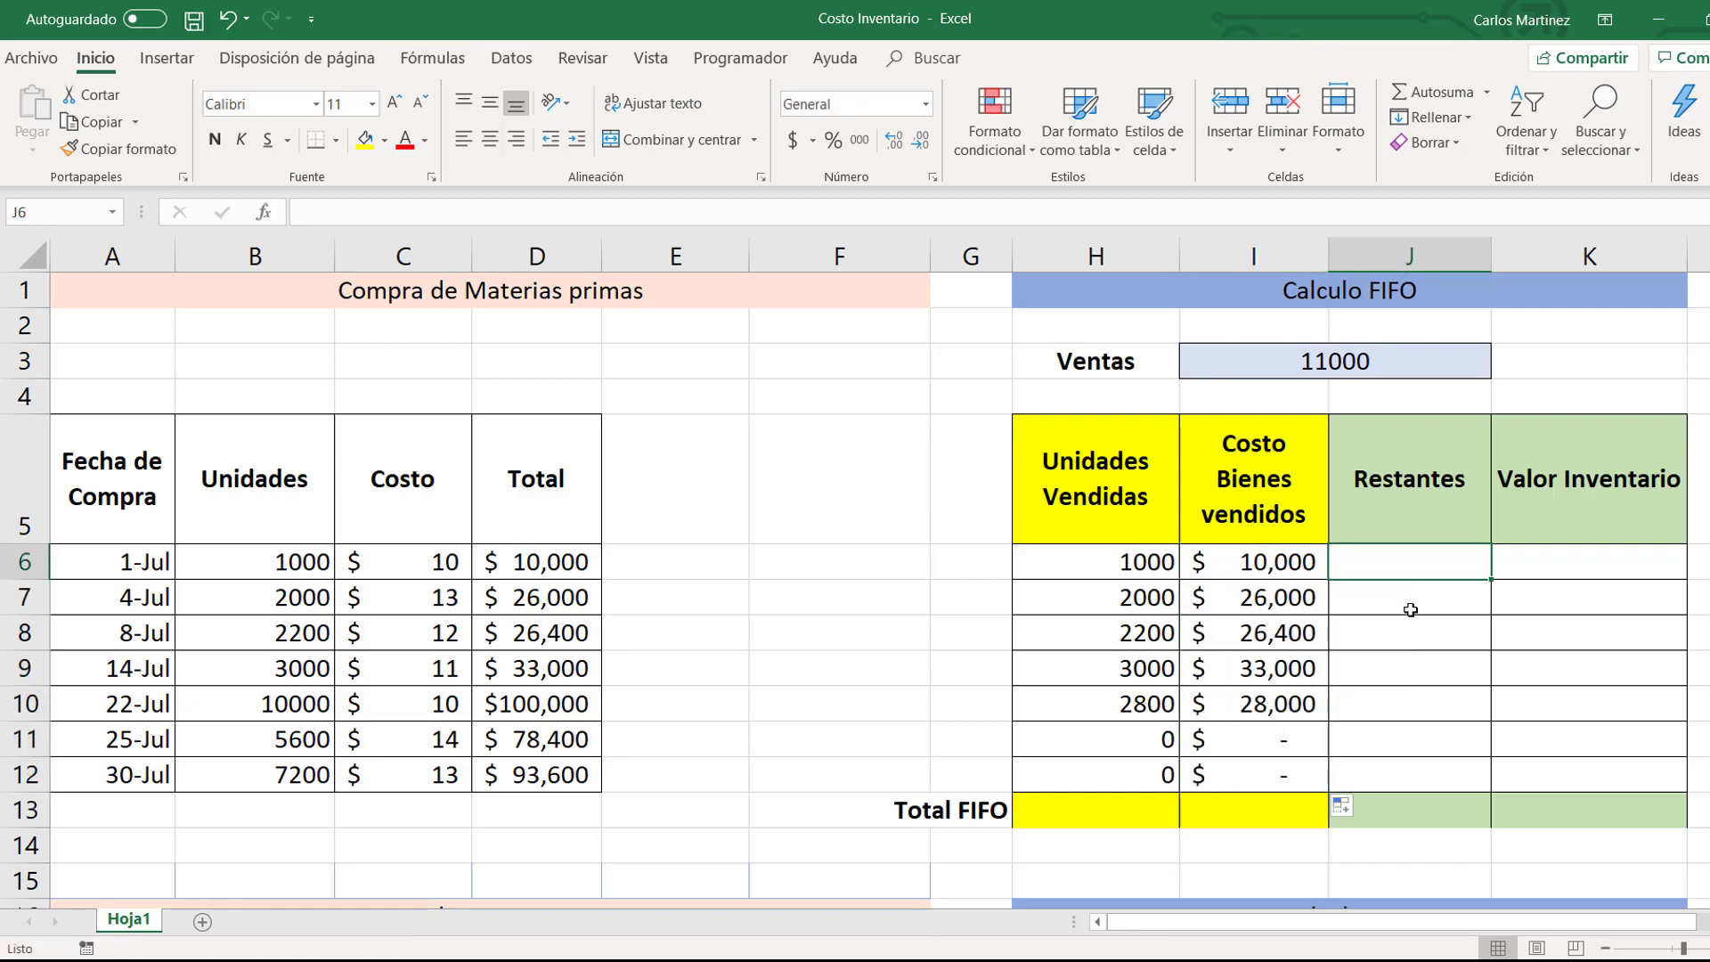
{"action": "type", "text": "="}
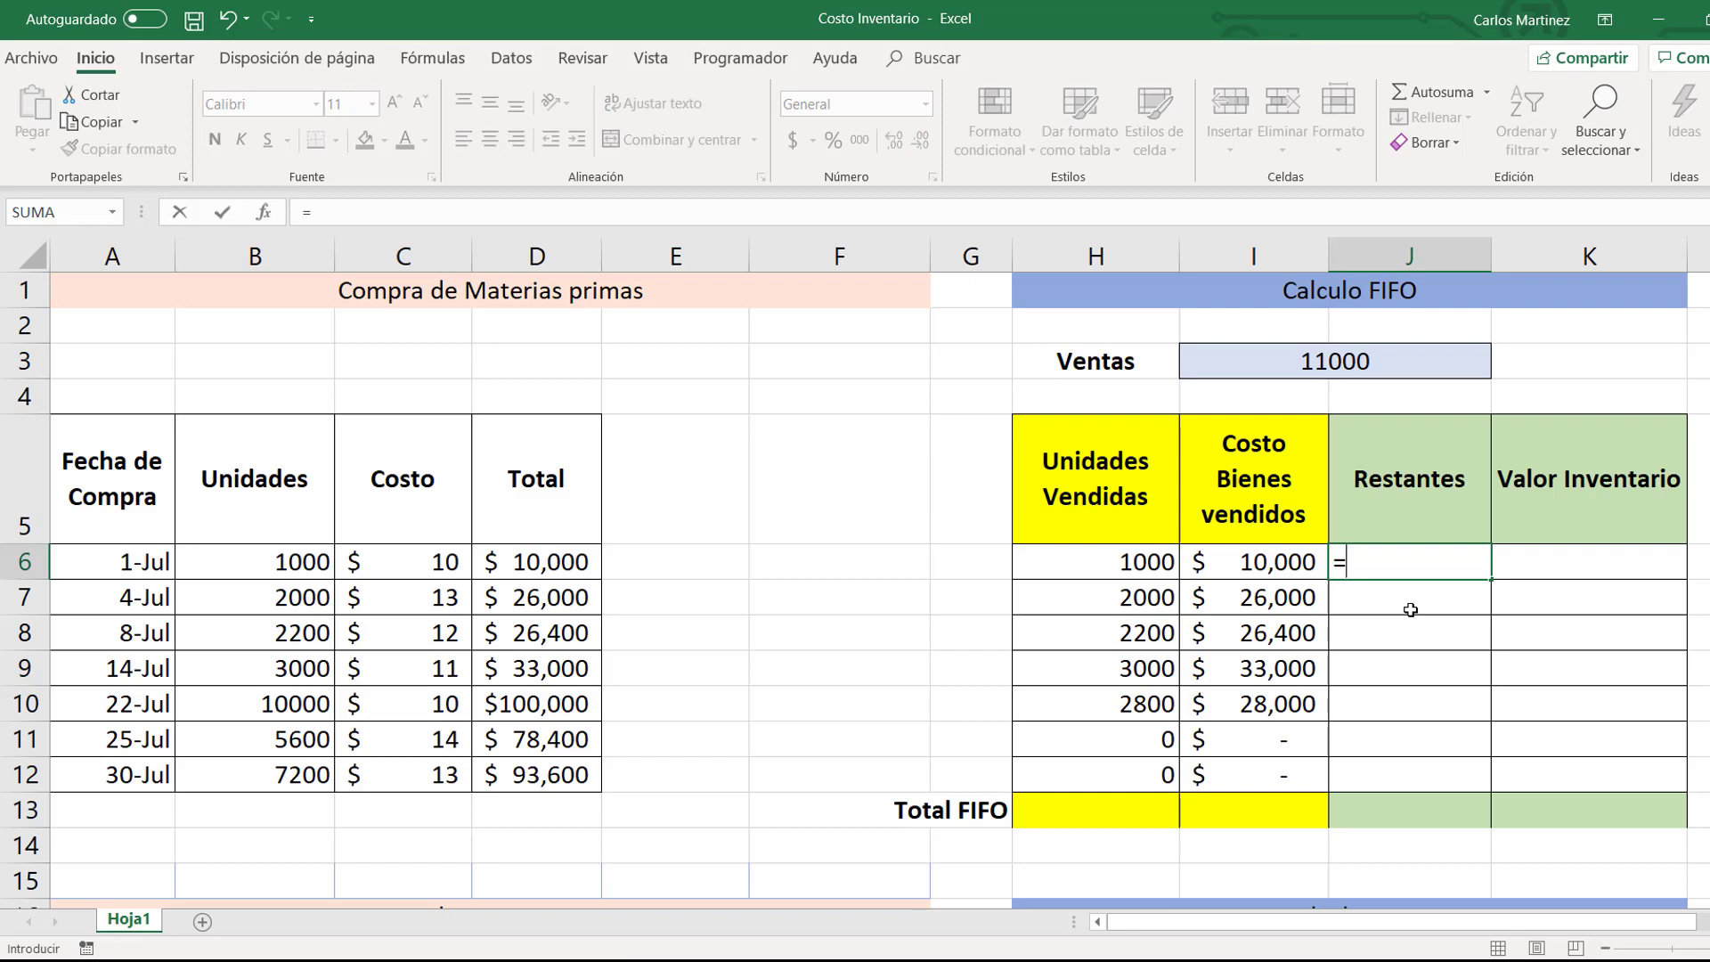
{"action": "key", "text": "Left"}
{"action": "key", "text": "Left"}
{"action": "key", "text": "Left"}
{"action": "key", "text": "Left"}
{"action": "key", "text": "Left"}
{"action": "key", "text": "Left"}
{"action": "key", "text": "Left"}
{"action": "key", "text": "Left"}
{"action": "key", "text": "Left"}
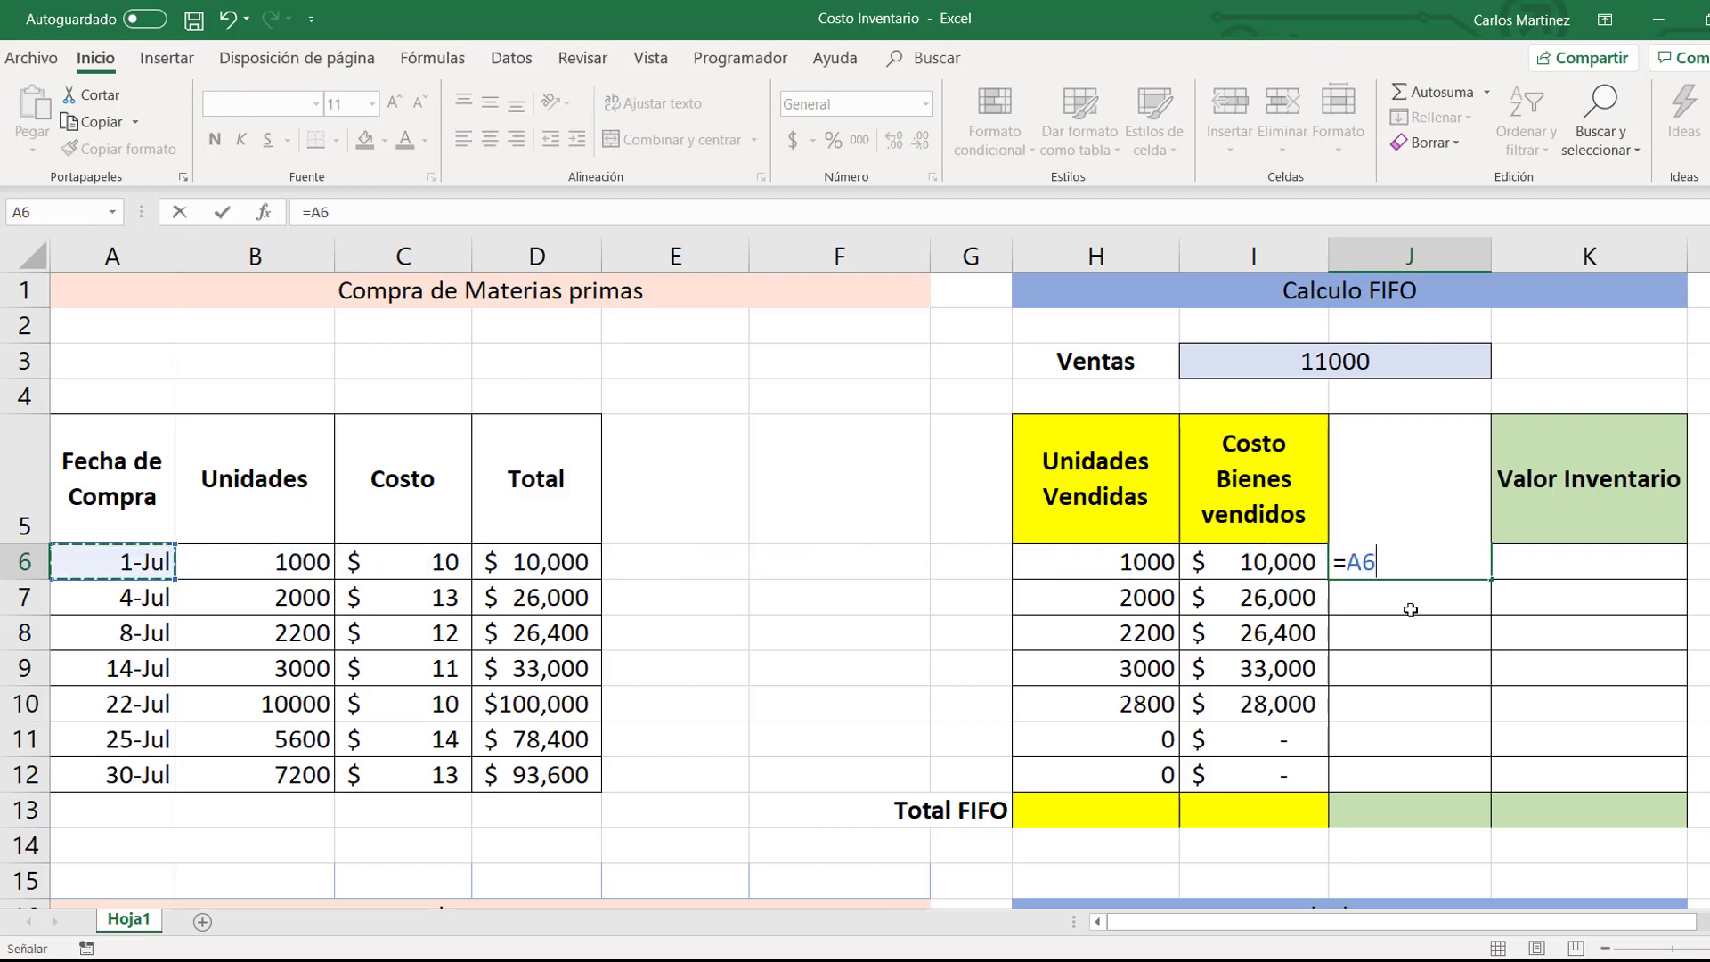
{"action": "key", "text": "Right"}
{"action": "type", "text": "-"}
{"action": "key", "text": "Left"}
{"action": "key", "text": "Left"}
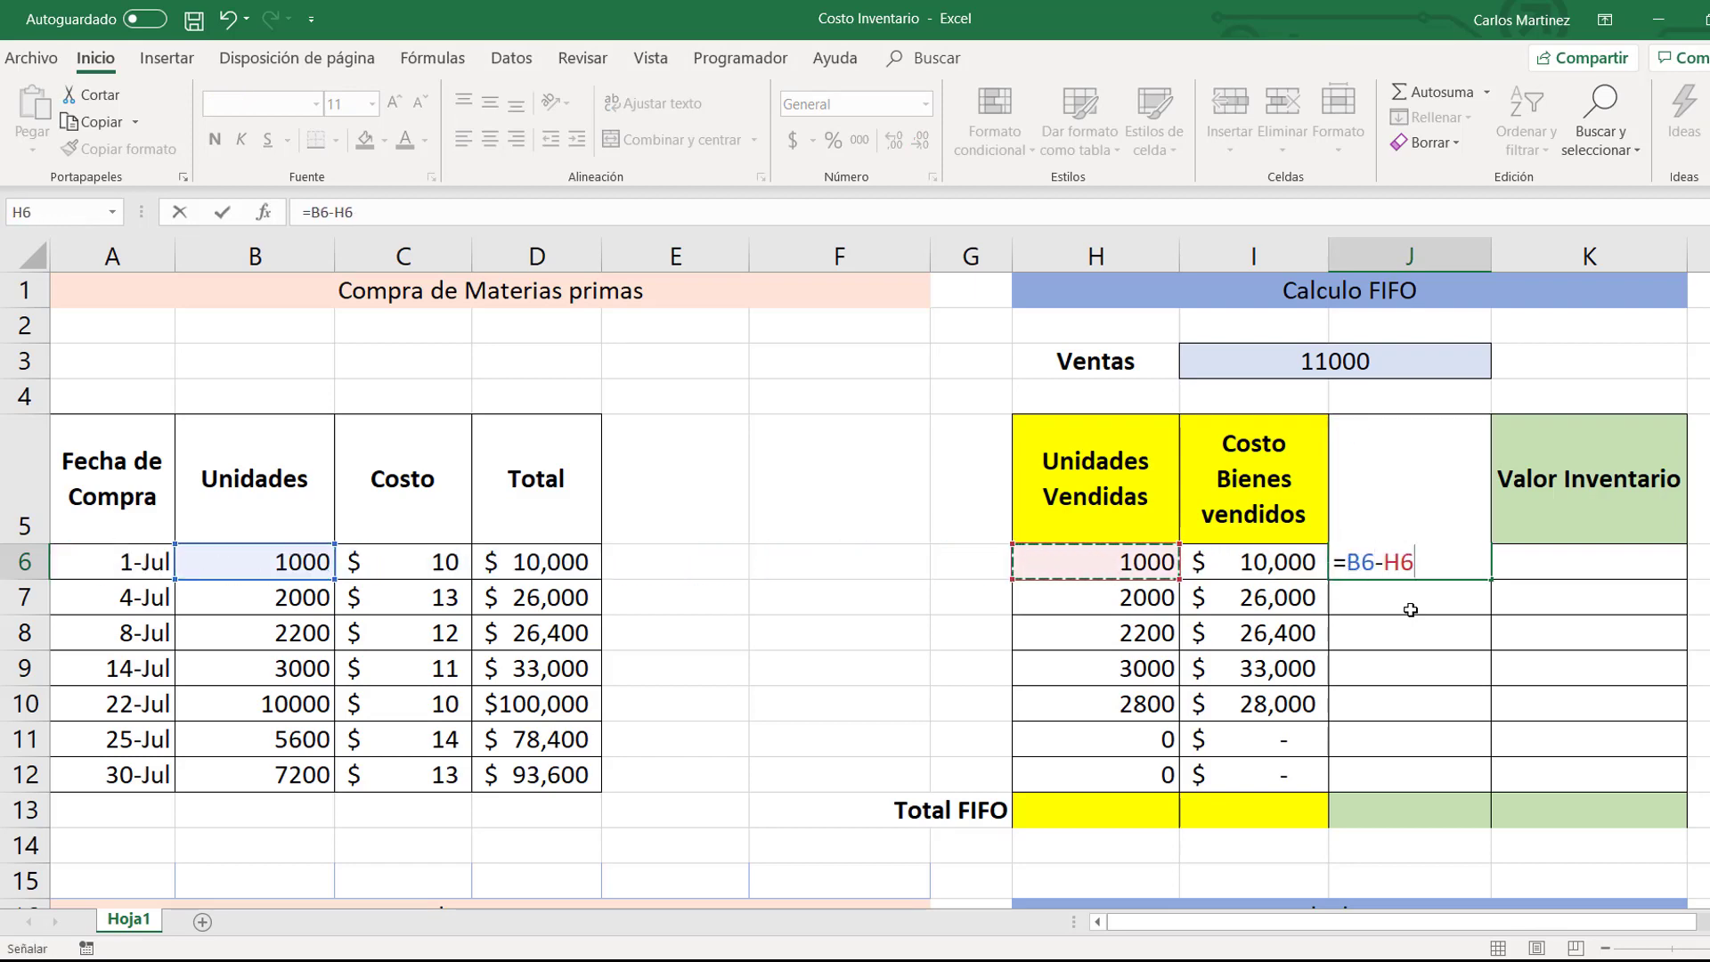
{"action": "key", "text": "Return"}
{"action": "left_click", "coordinate": [1411, 563]}
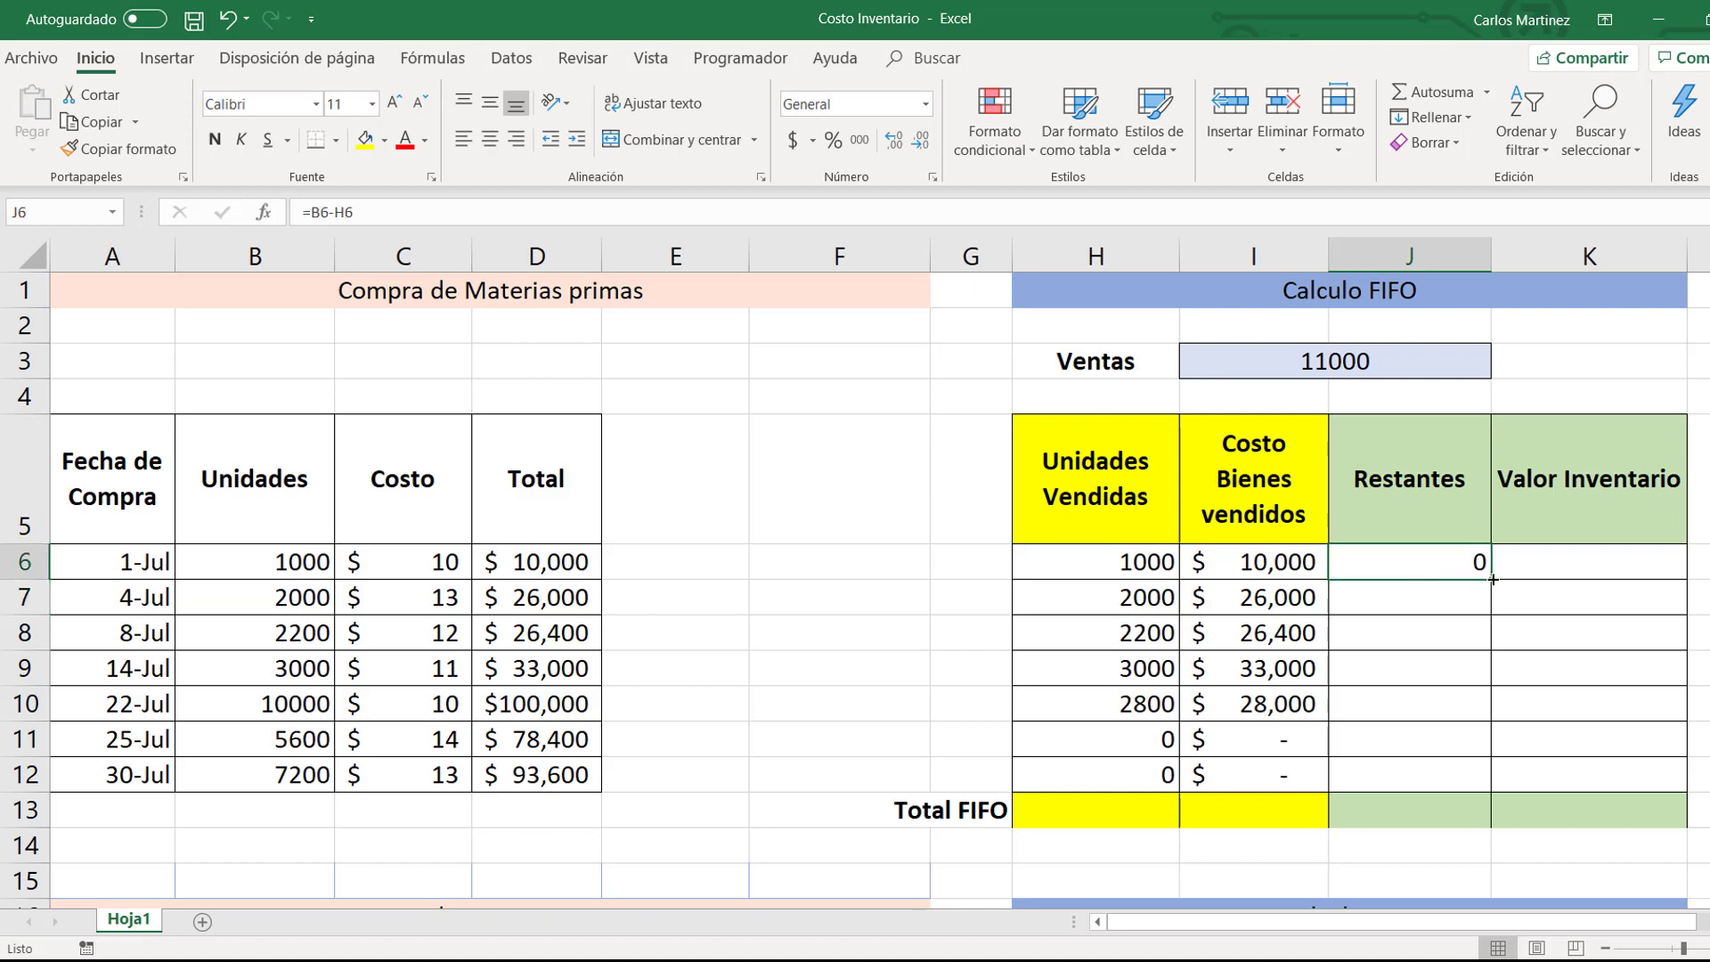
{"action": "left_click_drag", "start_coordinate": [1492, 580], "coordinate": [1462, 789]}
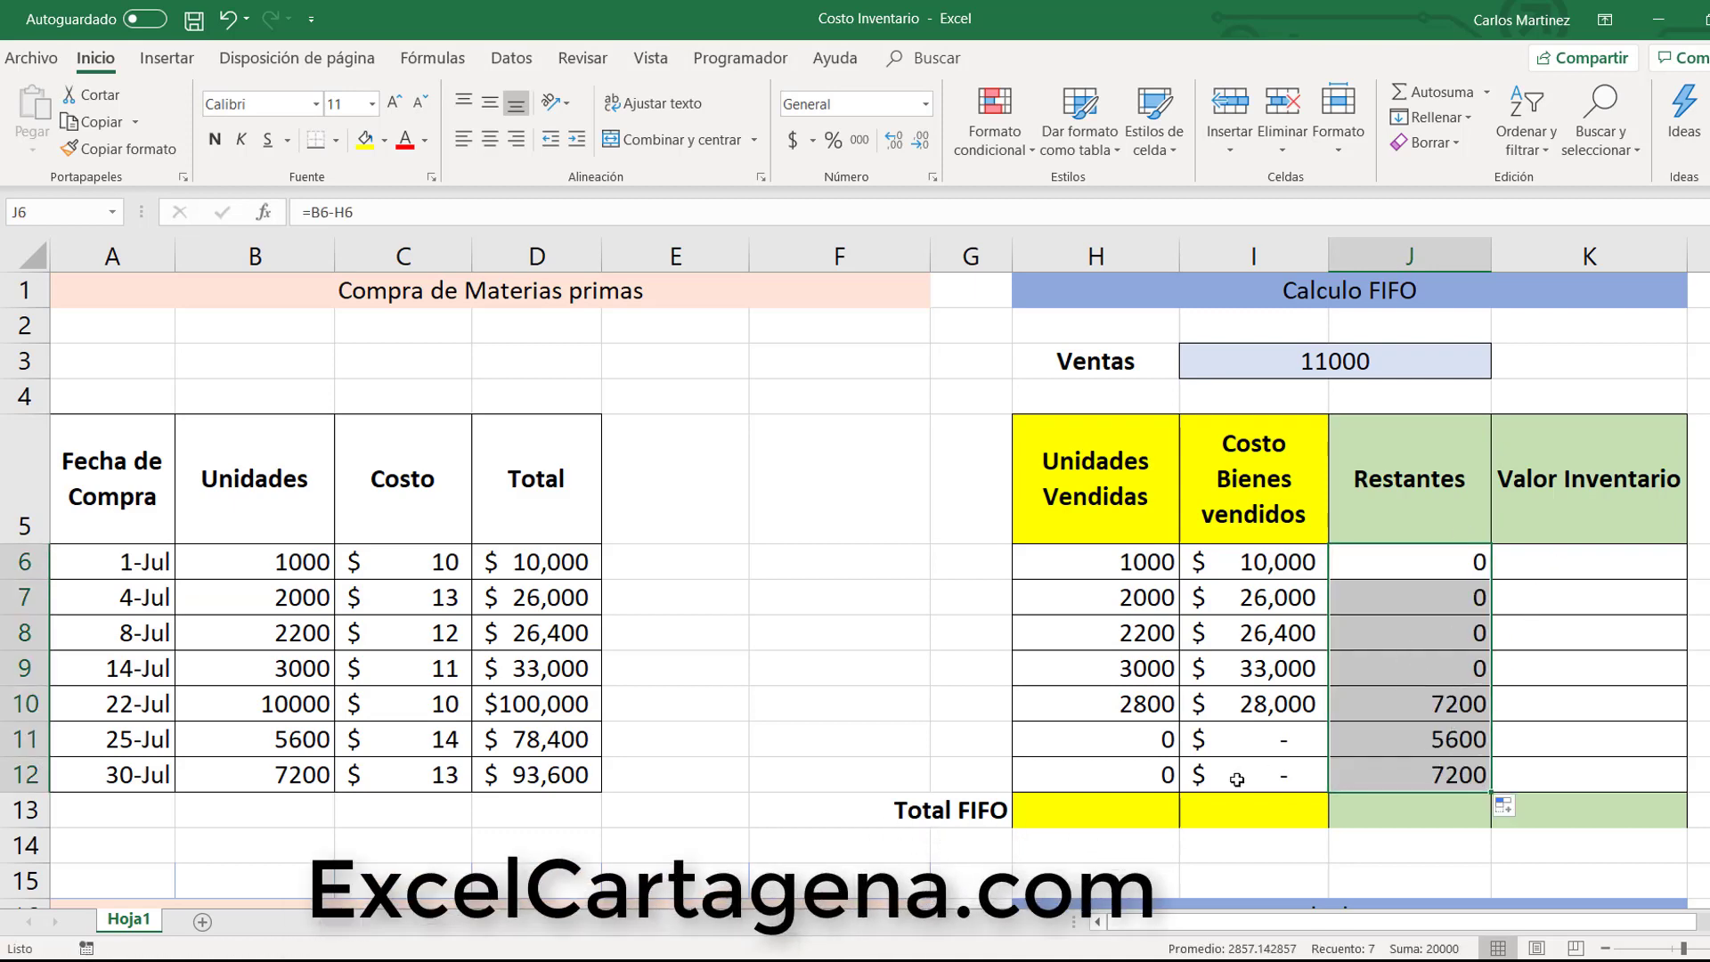
Step: Enter =J6*C6 in K6 under Valor Inventario and fill it down through K12
{"action": "left_click", "coordinate": [1588, 565]}
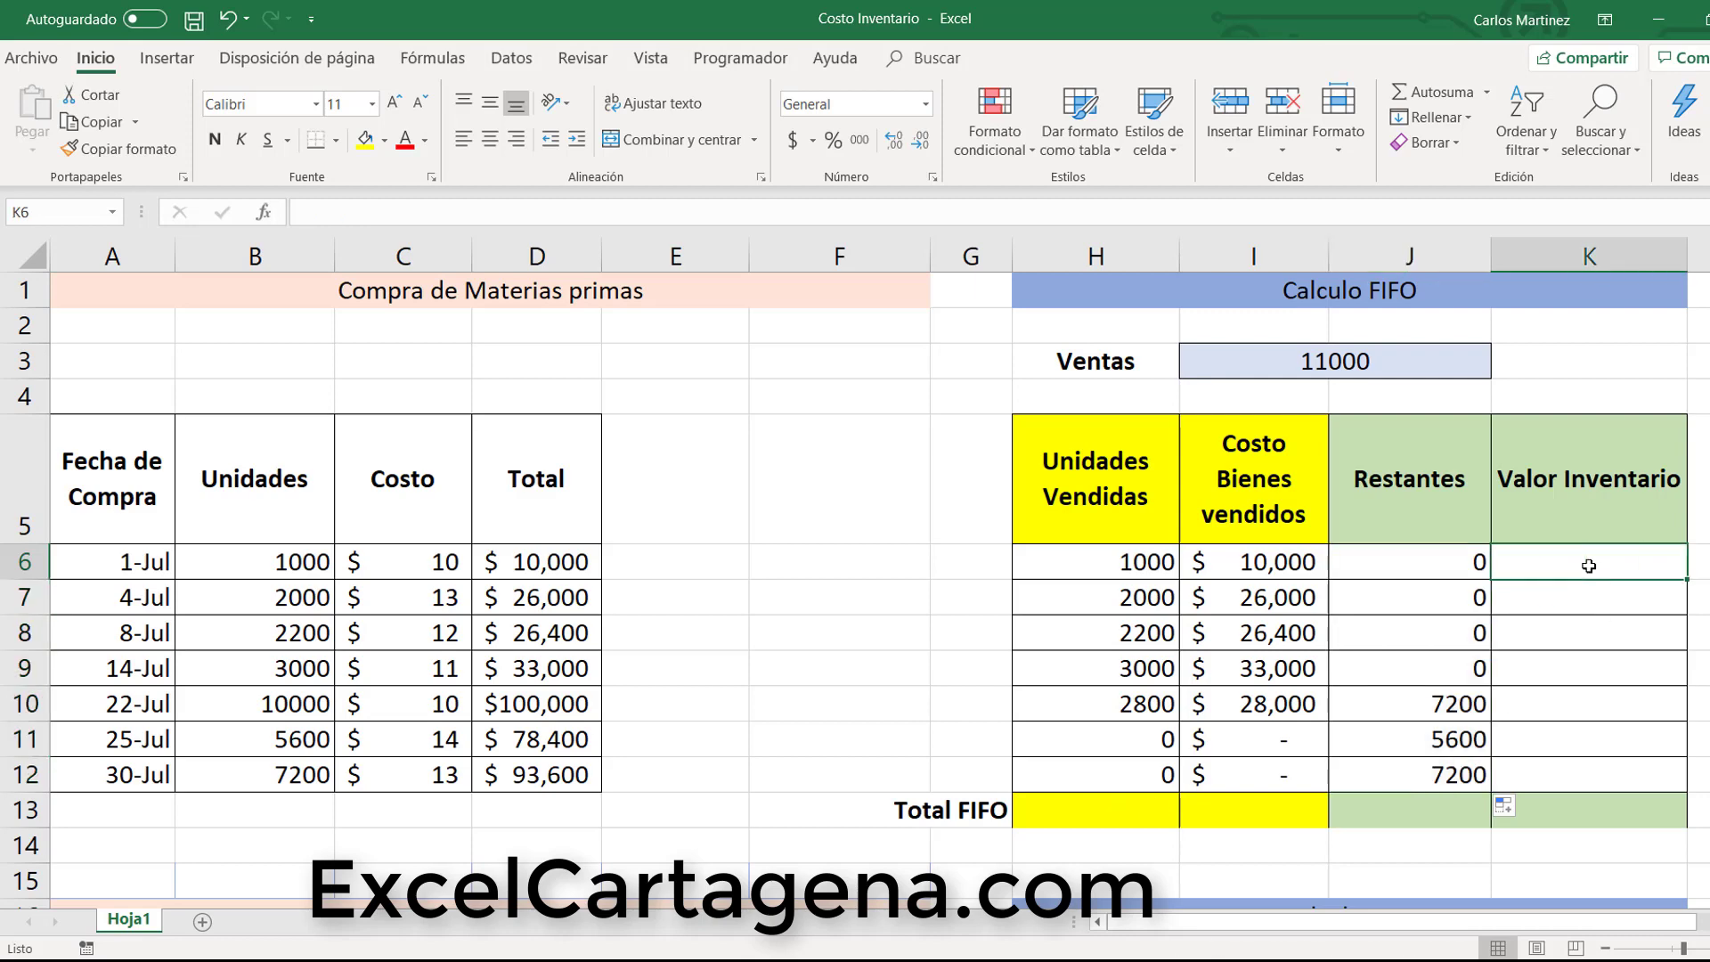
{"action": "type", "text": "="}
{"action": "key", "text": "Left"}
{"action": "type", "text": "*"}
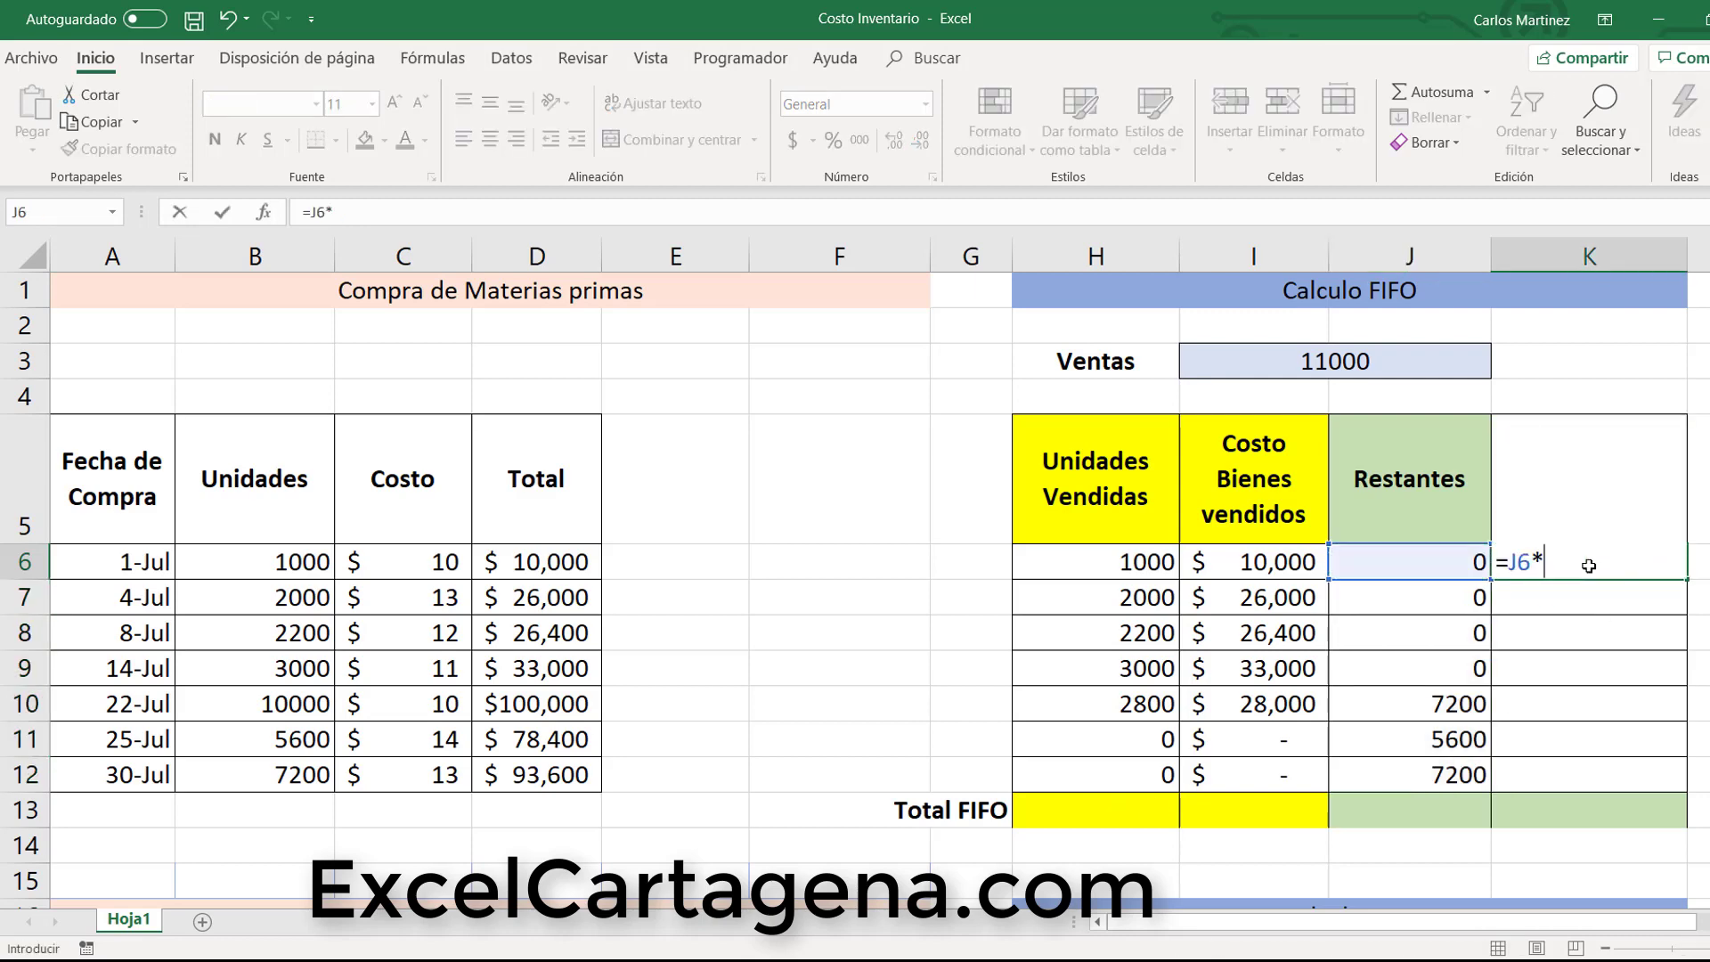
{"action": "key", "text": "Left"}
{"action": "key", "text": "Left"}
{"action": "key", "text": "Left"}
{"action": "key", "text": "Left"}
{"action": "key", "text": "Left"}
{"action": "key", "text": "Left"}
{"action": "key", "text": "Left"}
{"action": "key", "text": "Left"}
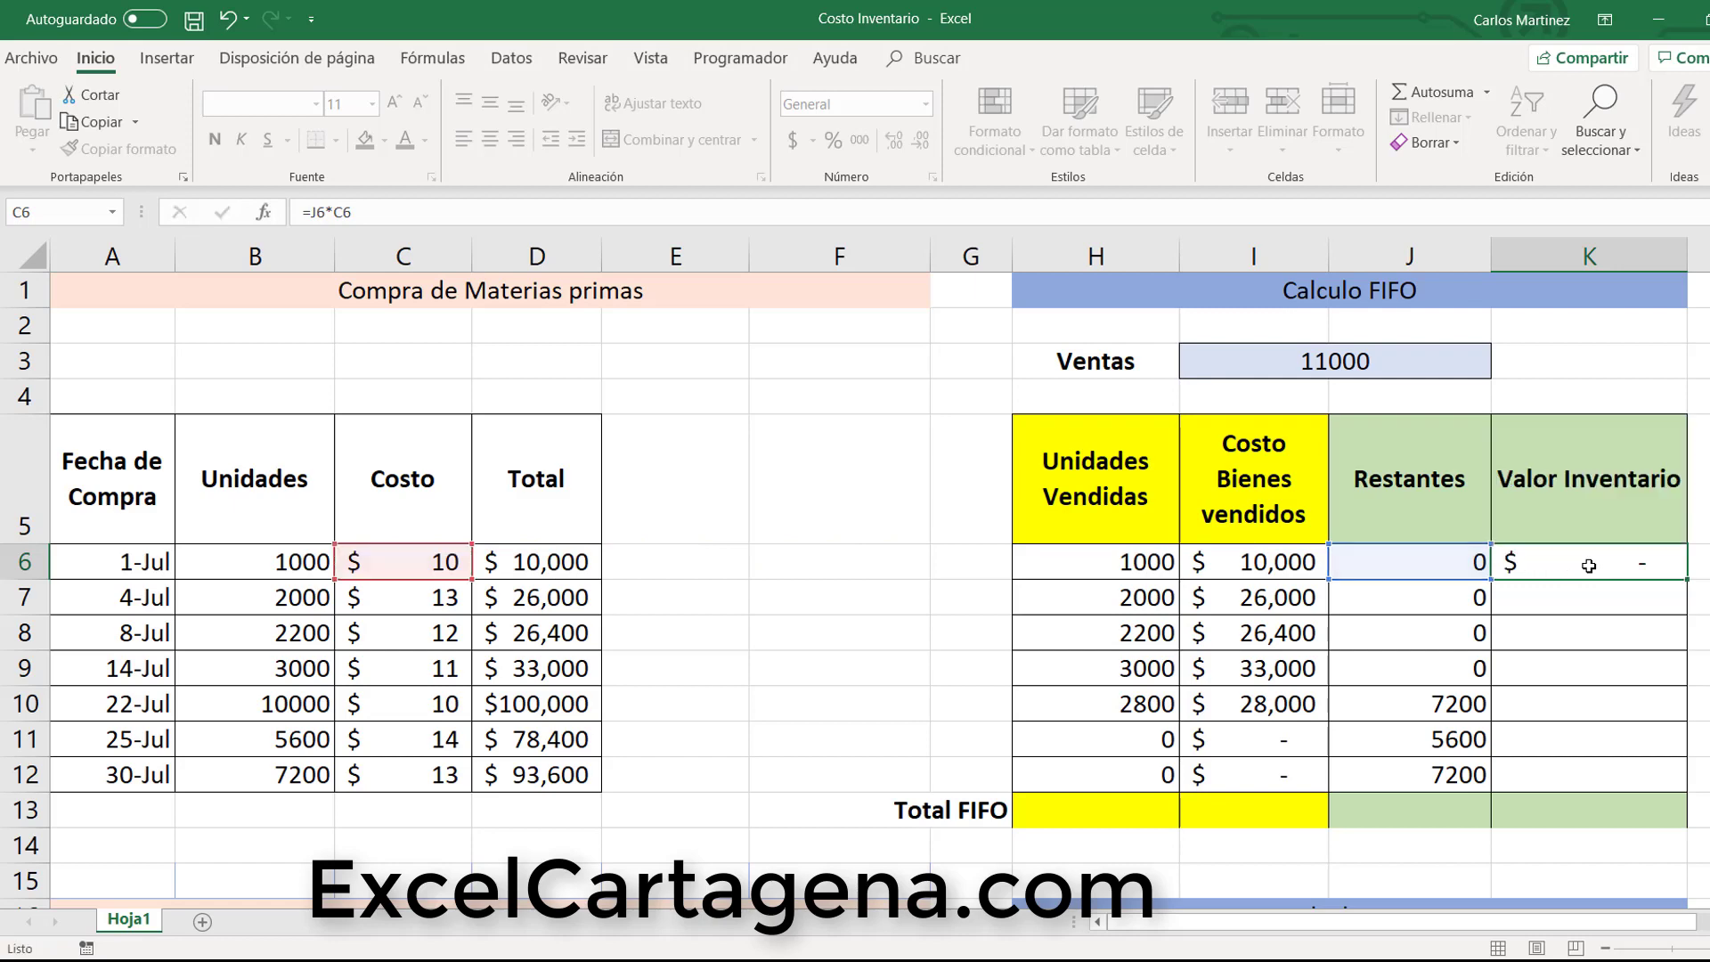
{"action": "key", "text": "ctrl+Return"}
{"action": "left_click_drag", "start_coordinate": [1684, 579], "coordinate": [1668, 777]}
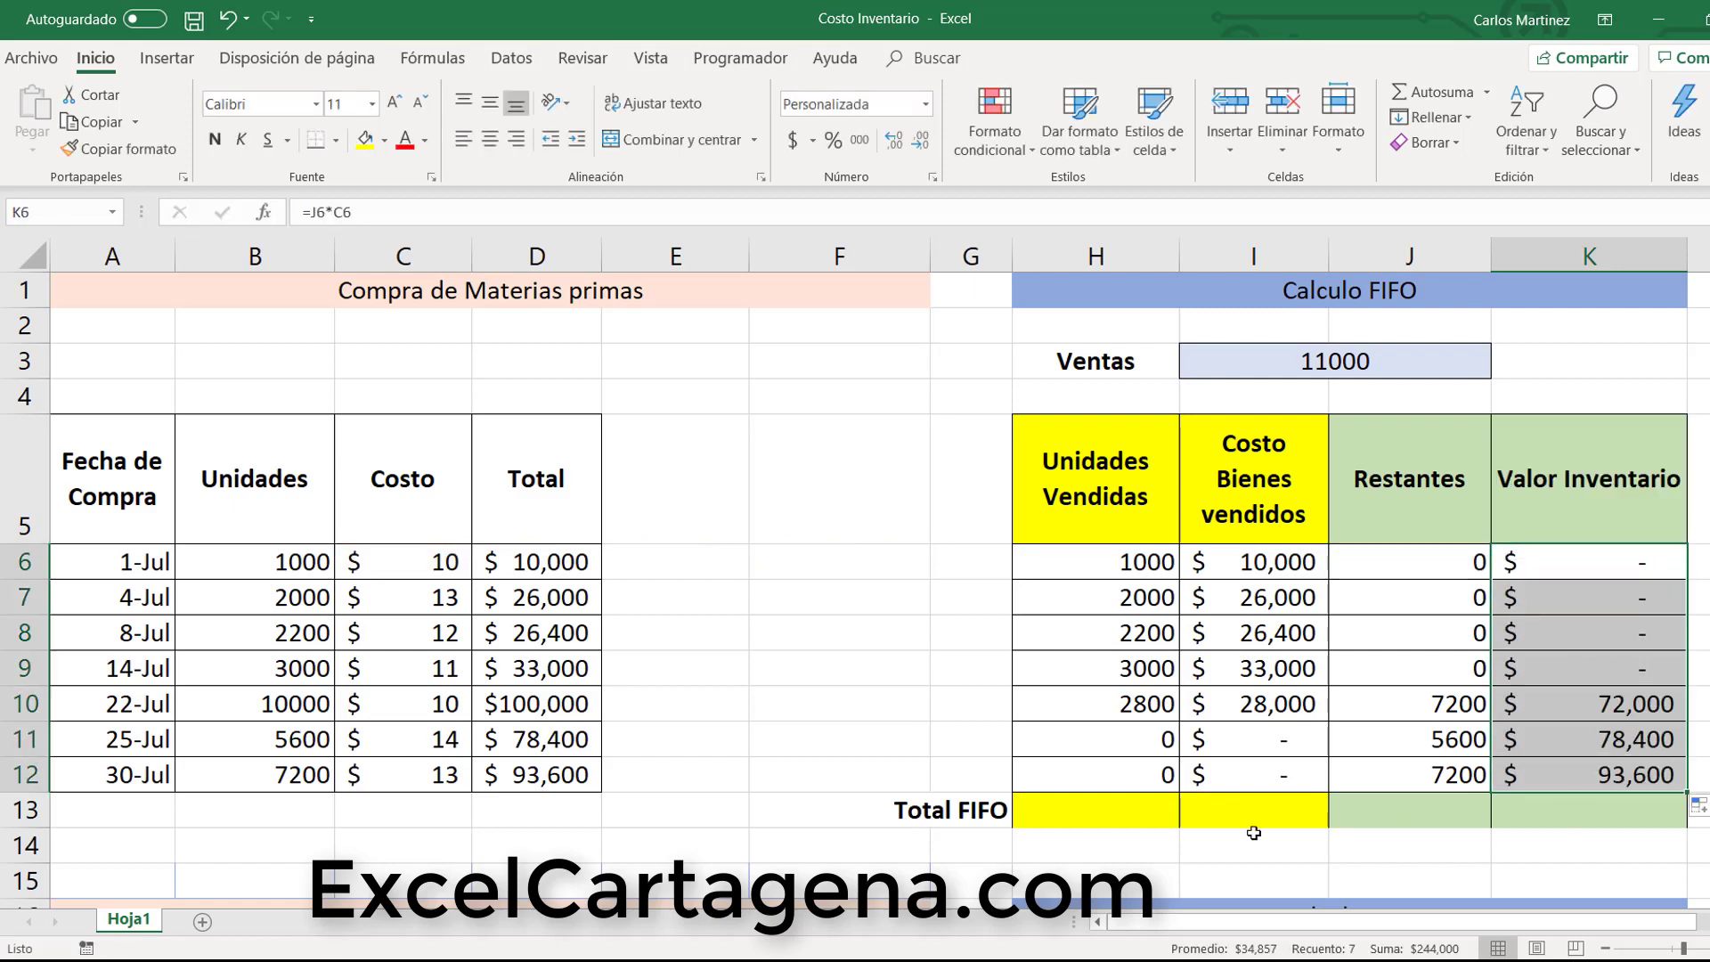
Step: Total the Unidades Vendidas column in H13 of the Total FIFO row with SUMA over H6:H12
{"action": "left_click", "coordinate": [1109, 820]}
{"action": "type", "text": "=sum"}
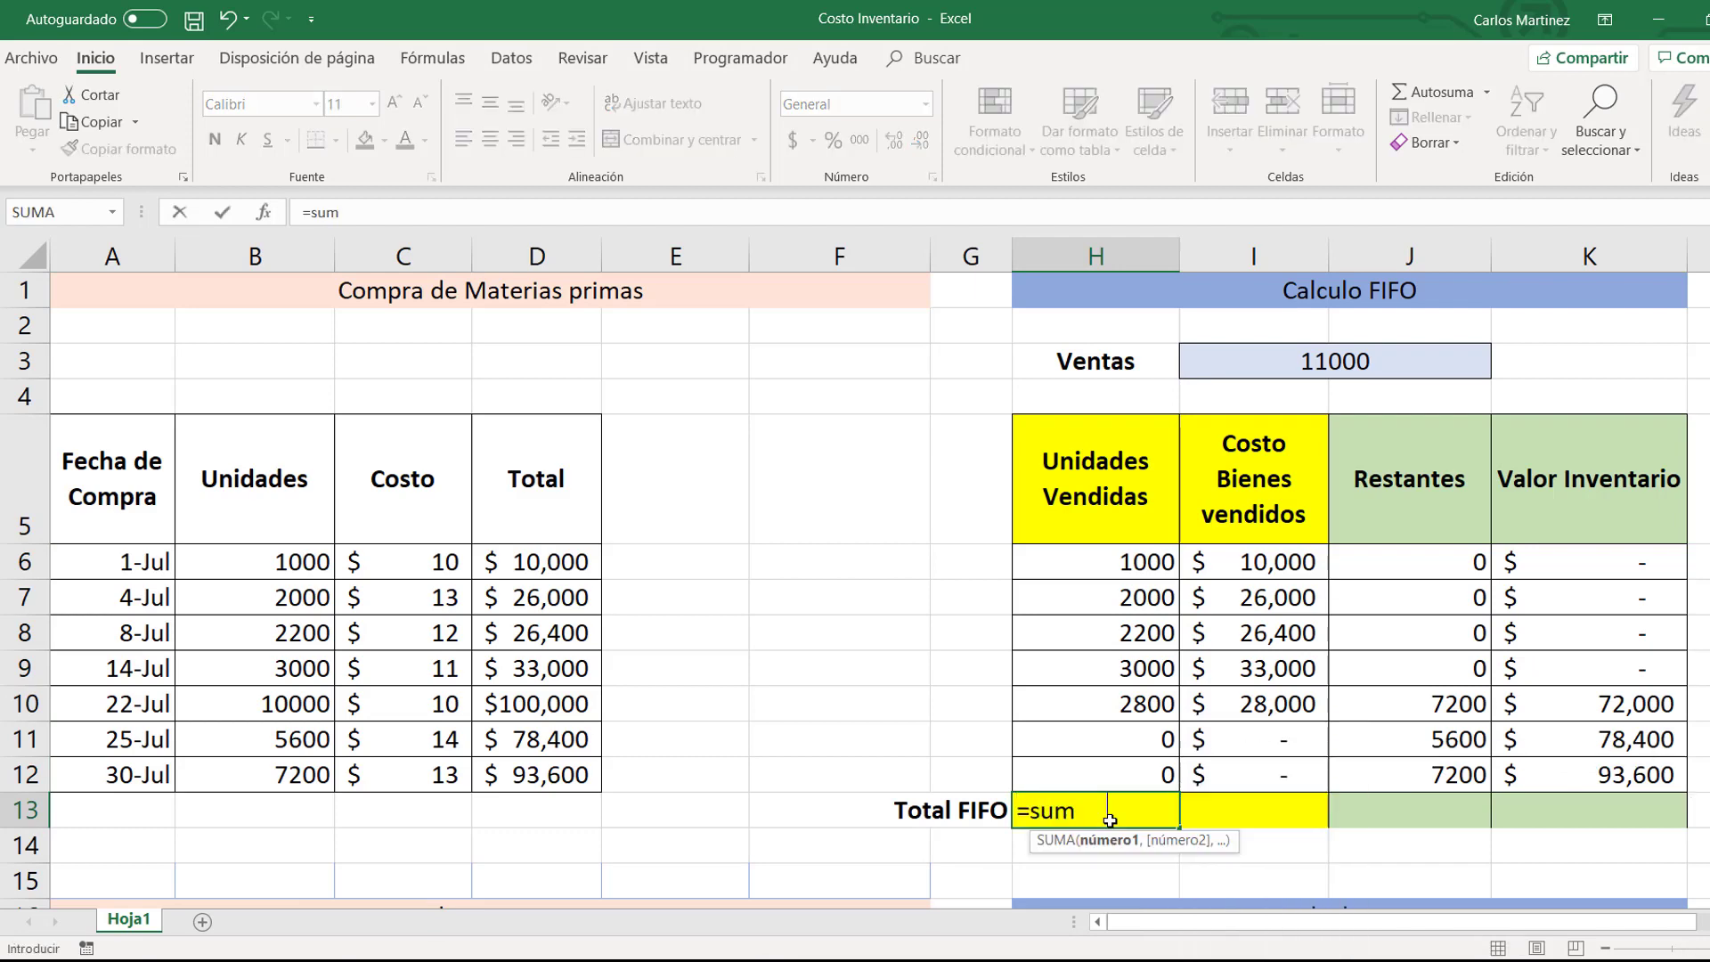
{"action": "key", "text": "Tab"}
{"action": "left_click_drag", "start_coordinate": [1118, 561], "coordinate": [1104, 772]}
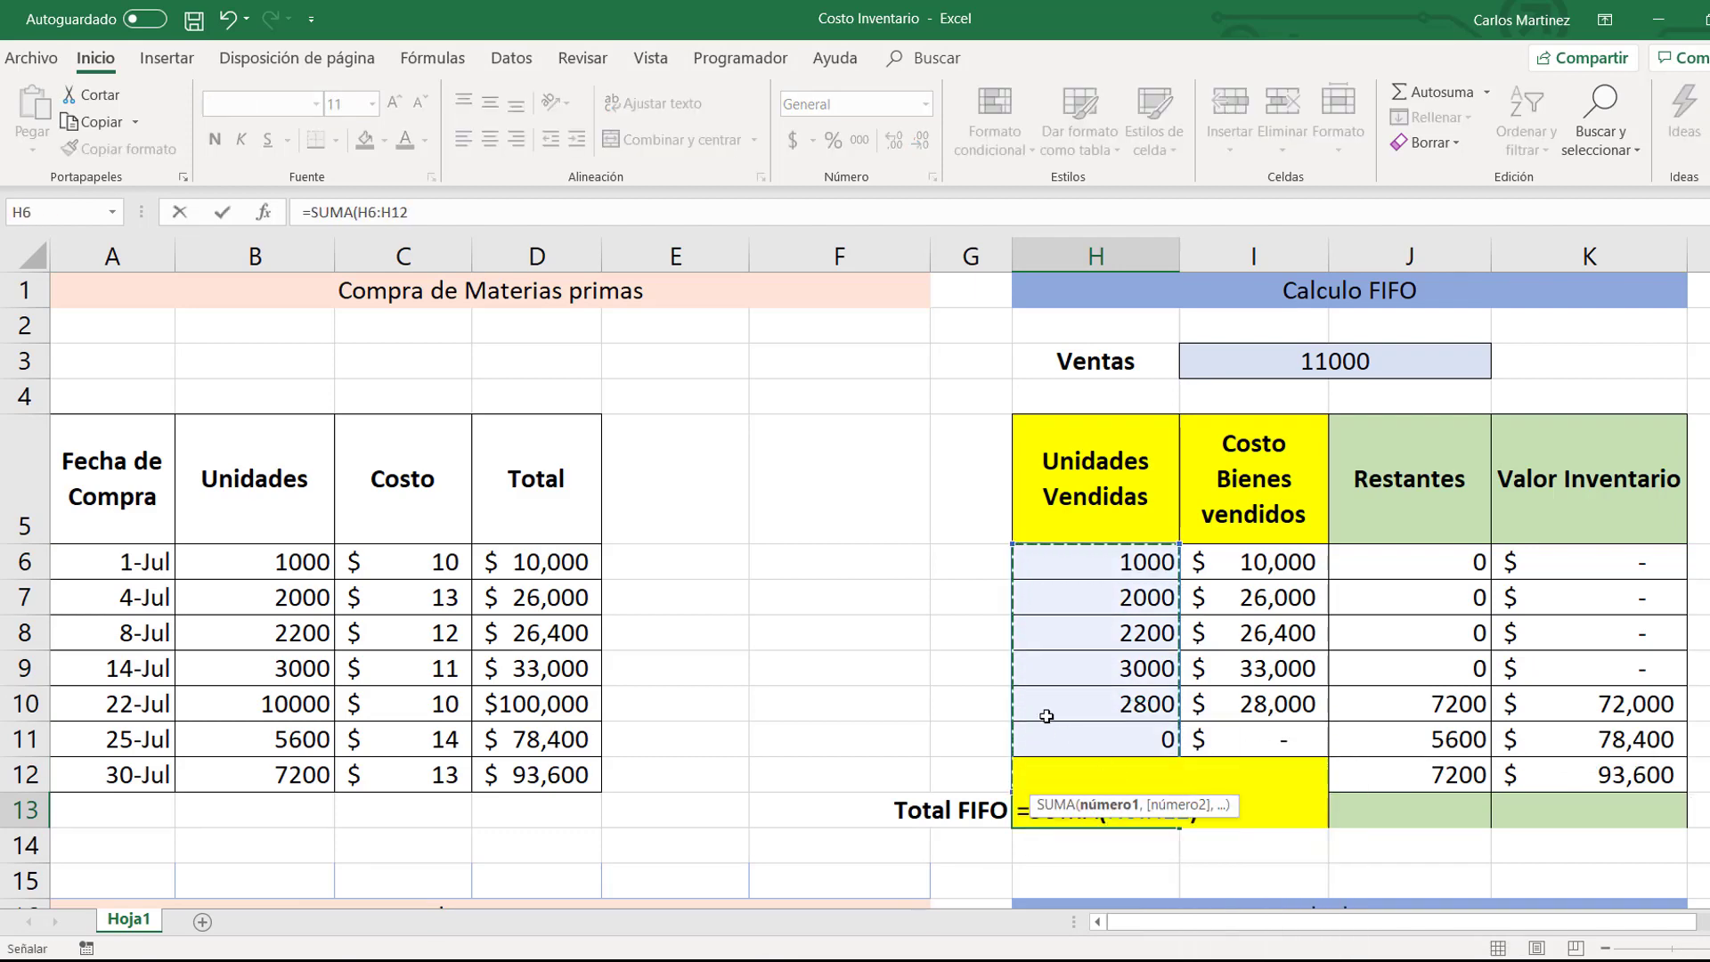
{"action": "key", "text": "Return"}
Step: Total the Costo Bienes vendidos column in I13 with SUMA over I6:I12
{"action": "key", "text": "Up"}
{"action": "key", "text": "Right"}
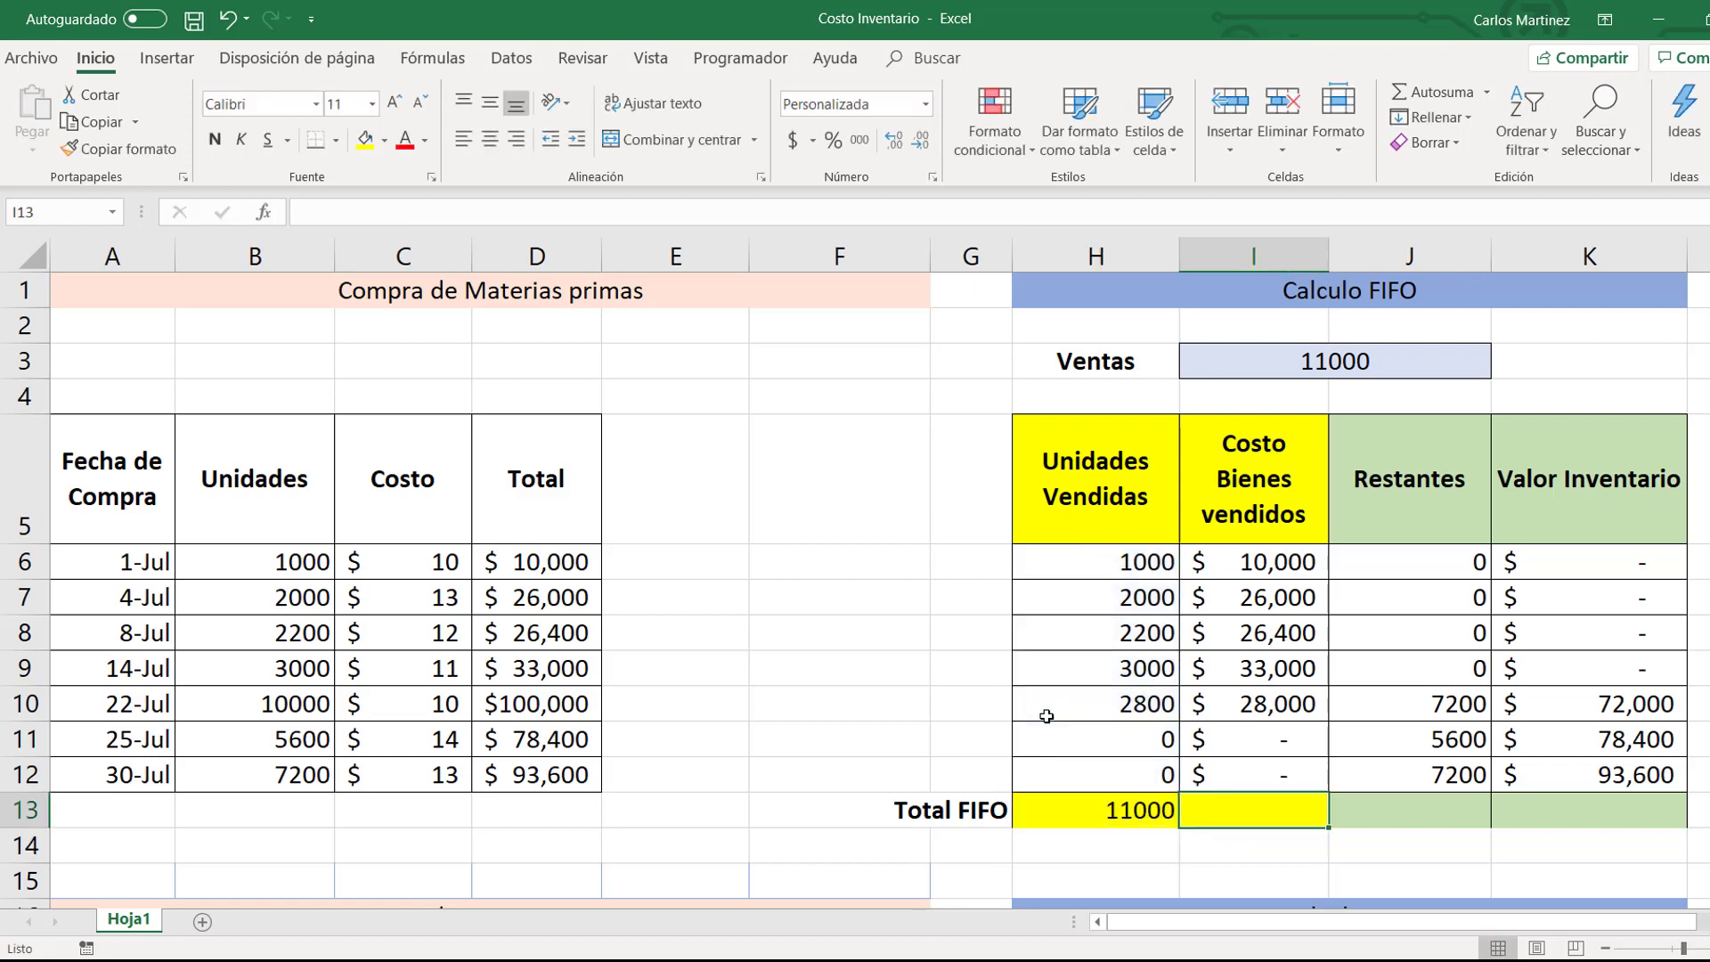
{"action": "type", "text": "=sum"}
{"action": "key", "text": "Tab"}
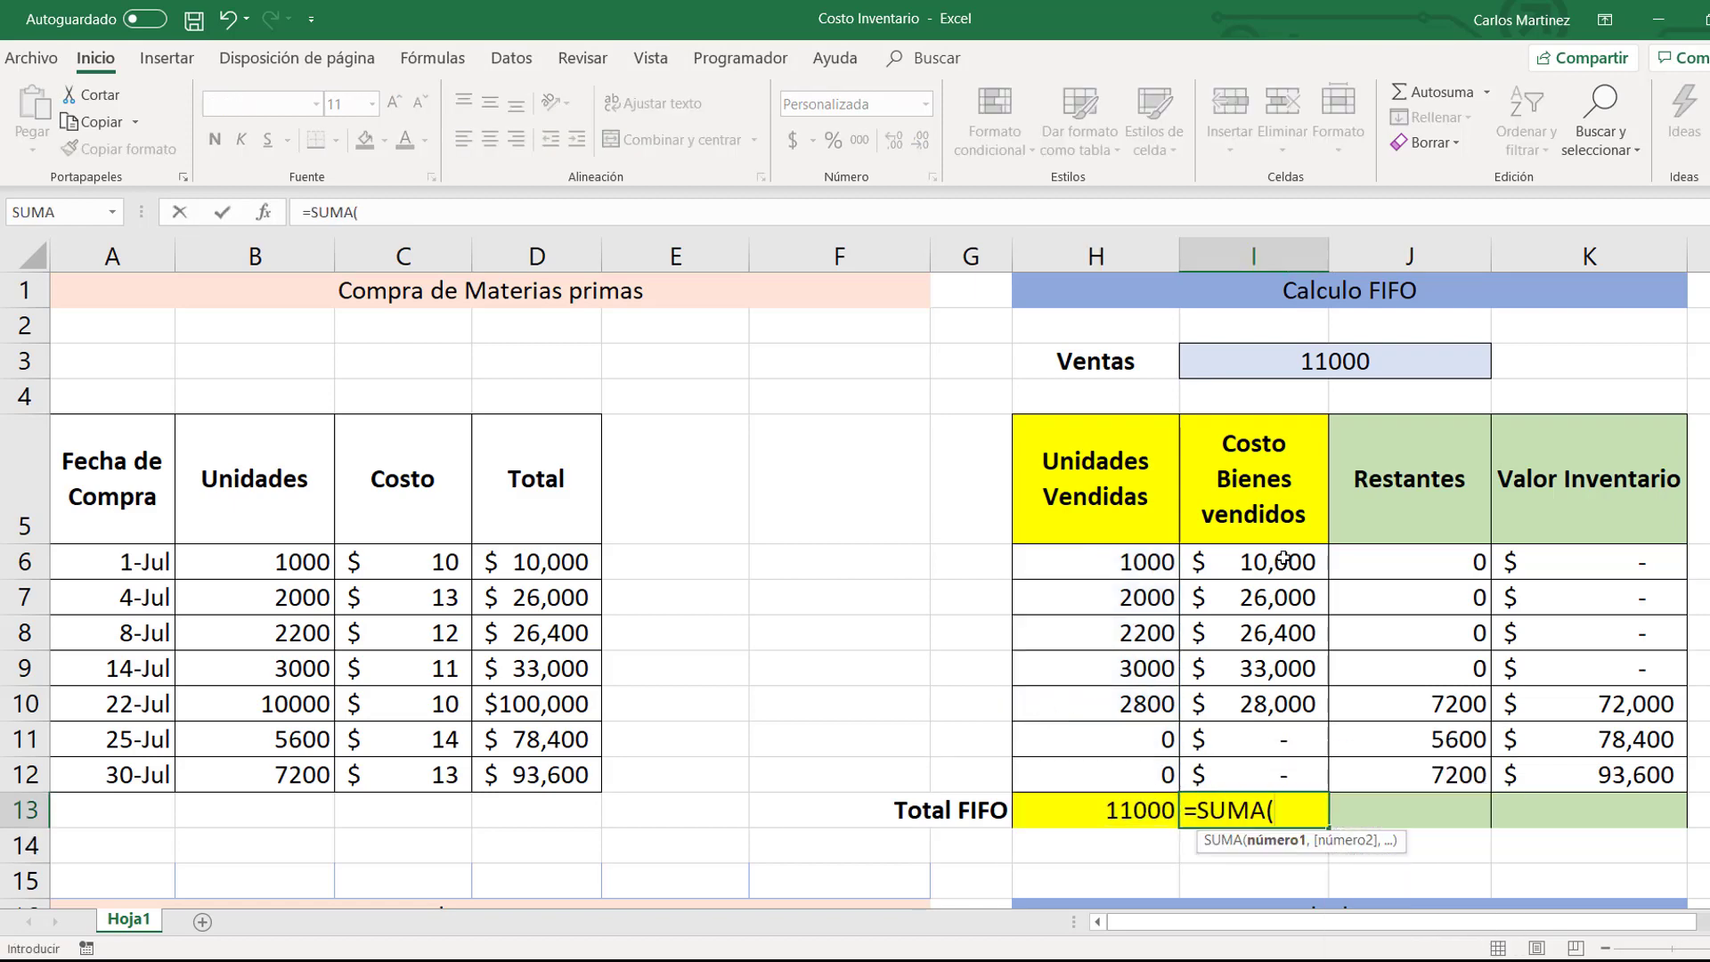
{"action": "left_click_drag", "start_coordinate": [1282, 558], "coordinate": [1274, 768]}
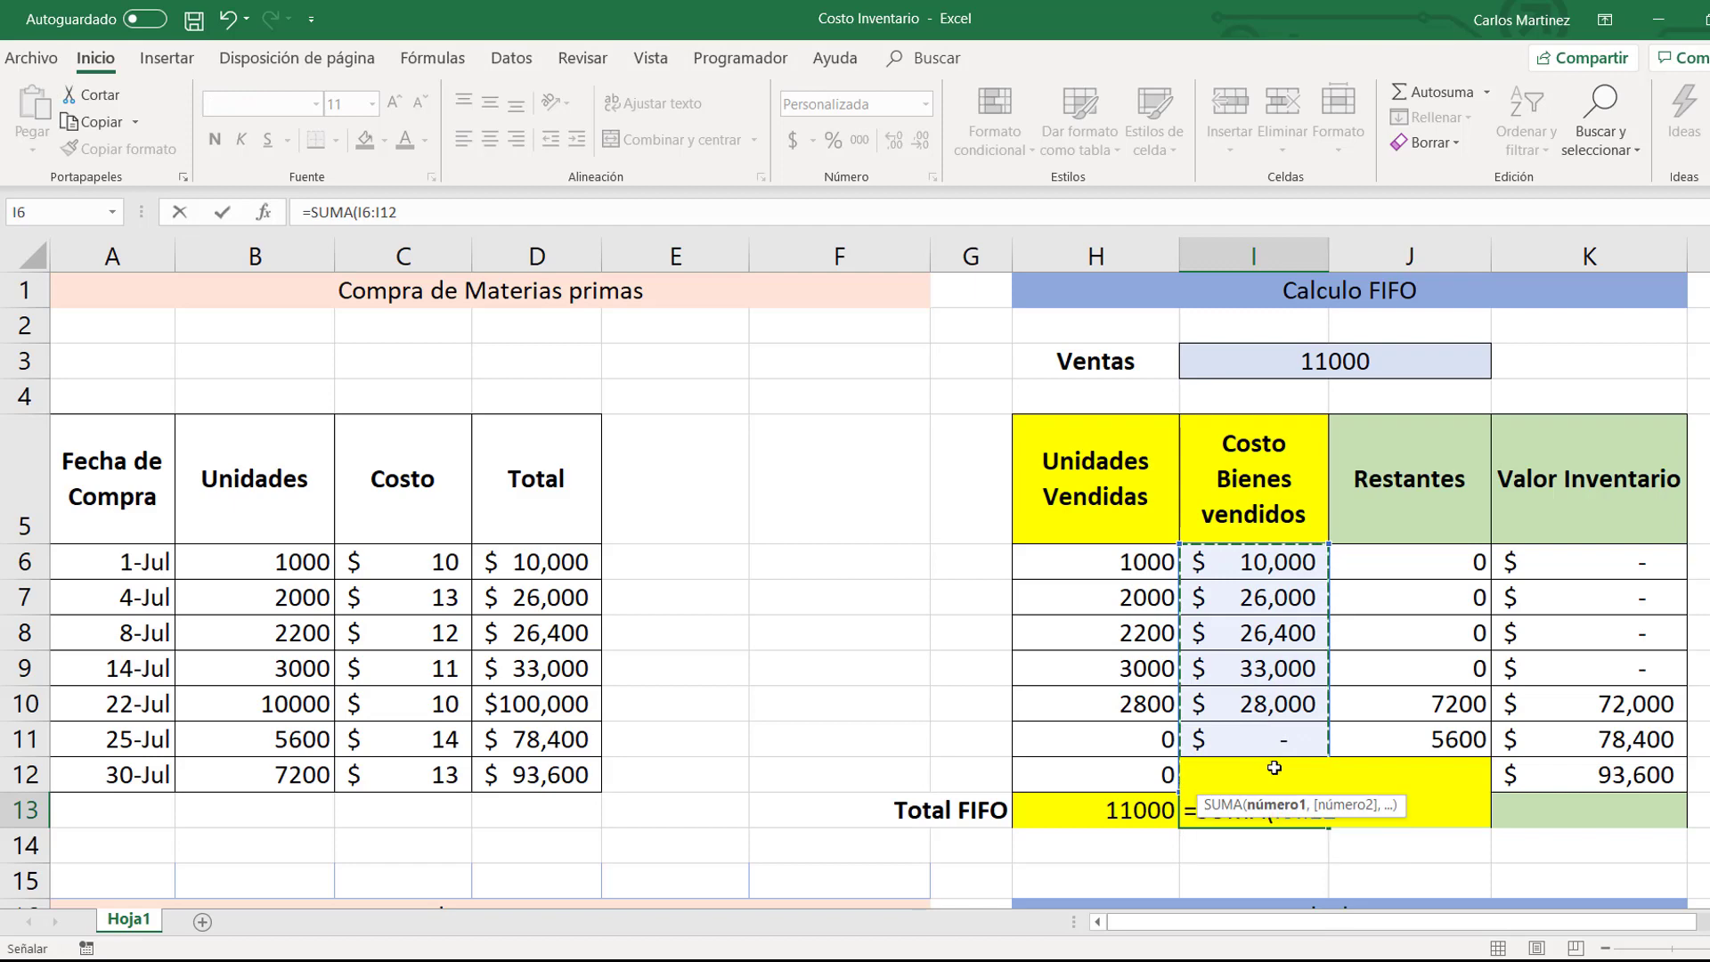
{"action": "key", "text": "Return"}
Step: Total the Restantes column in J13 with SUMA over J6:J12
{"action": "key", "text": "Up"}
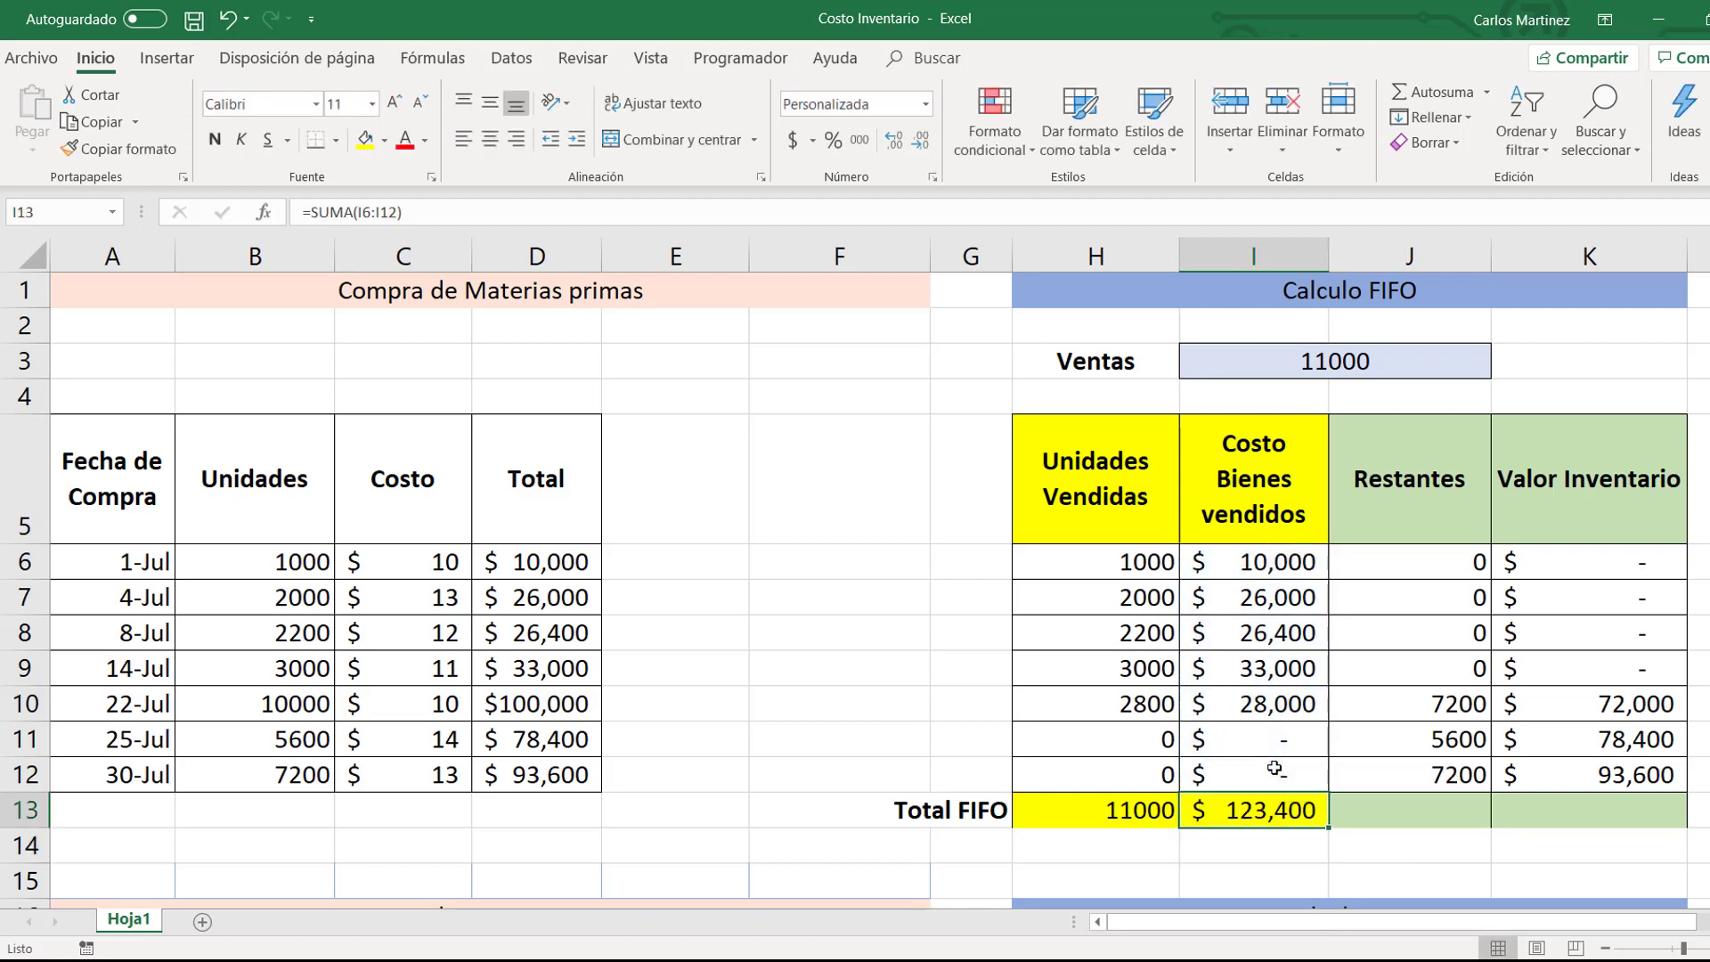
{"action": "key", "text": "Right"}
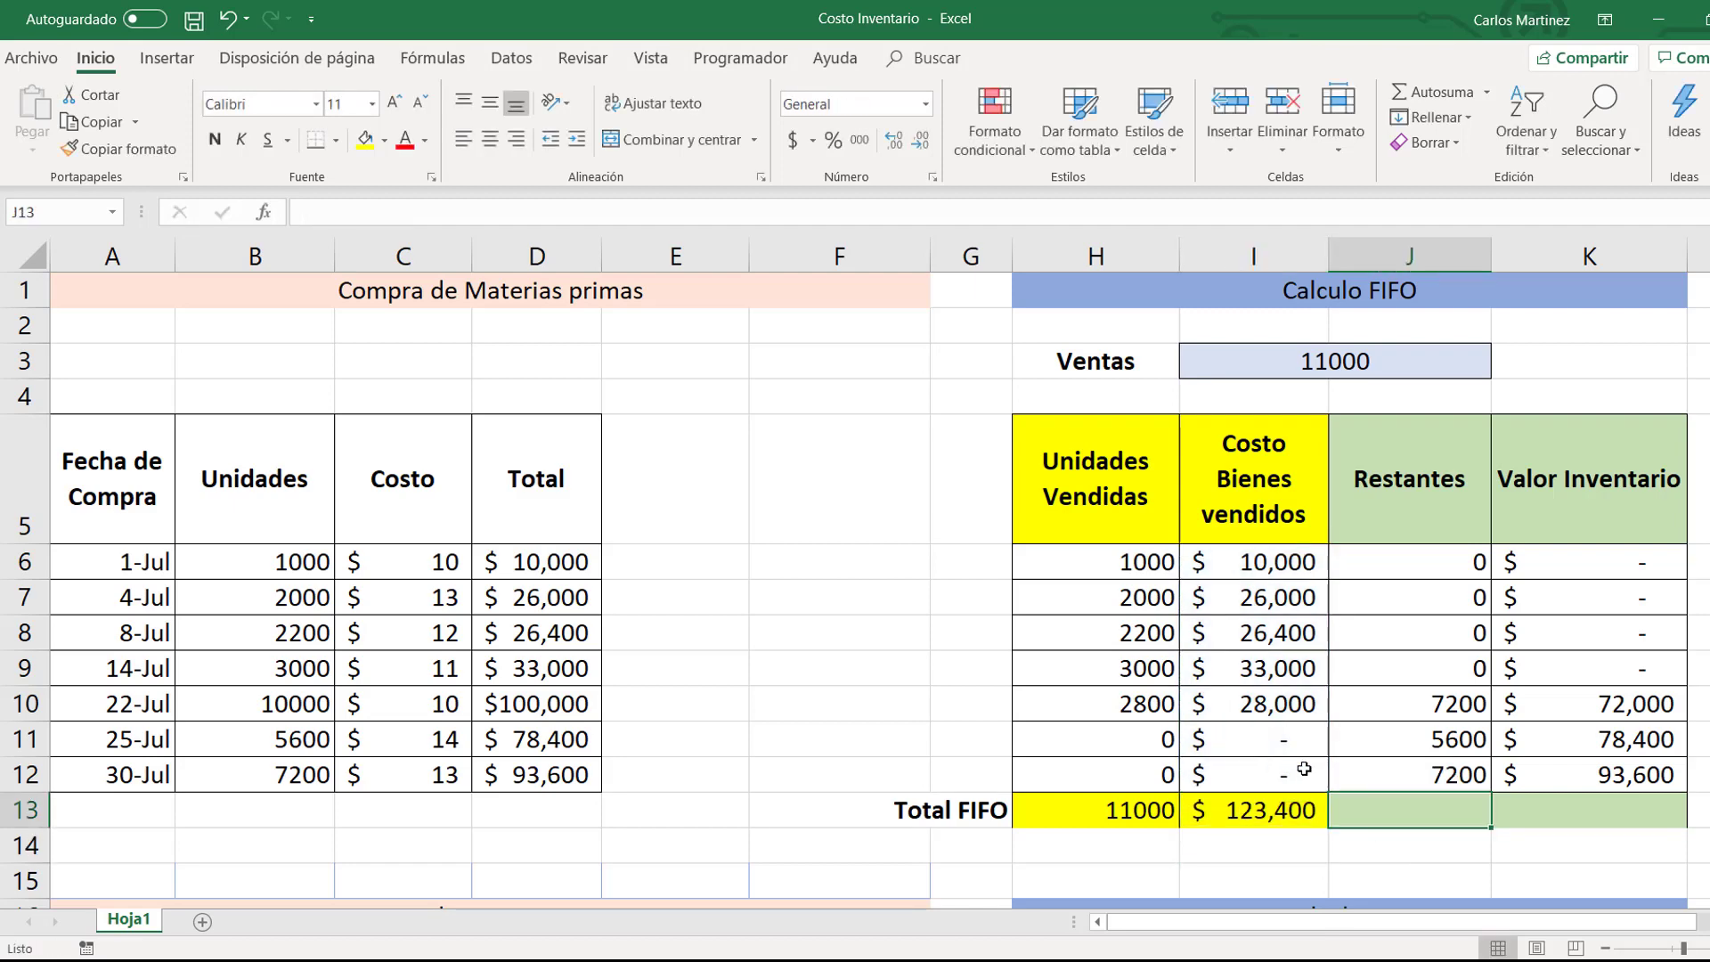
{"action": "type", "text": "=SUMA("}
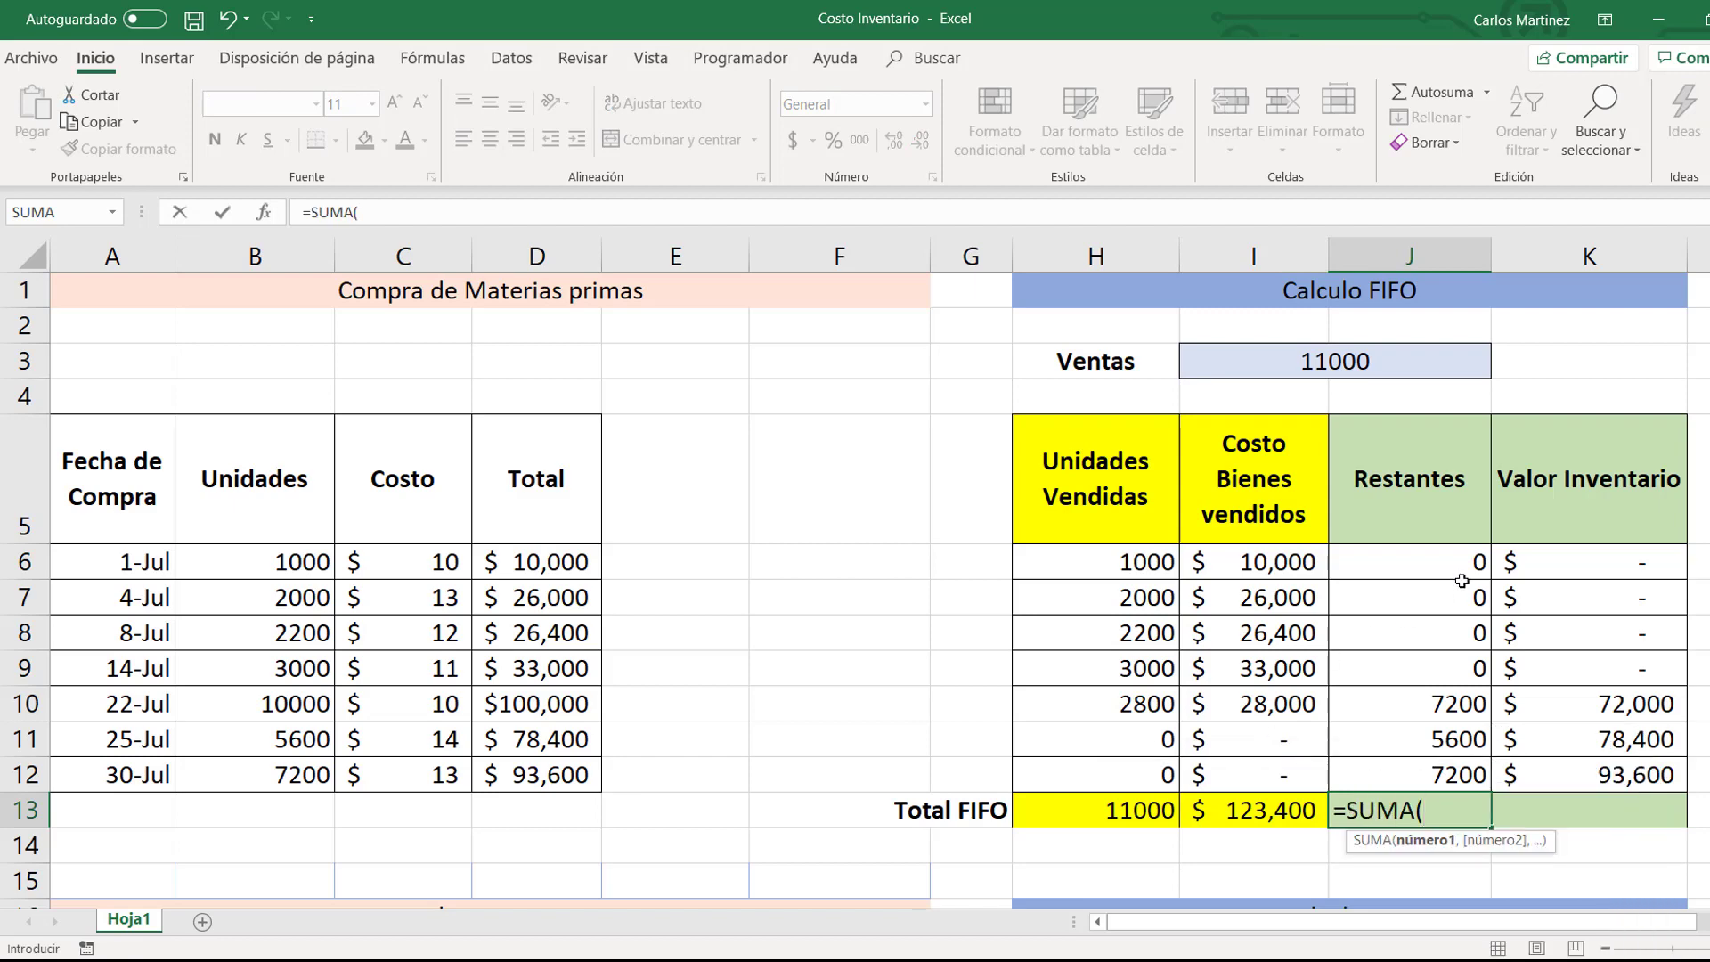
{"action": "left_click_drag", "start_coordinate": [1460, 577], "coordinate": [1469, 774]}
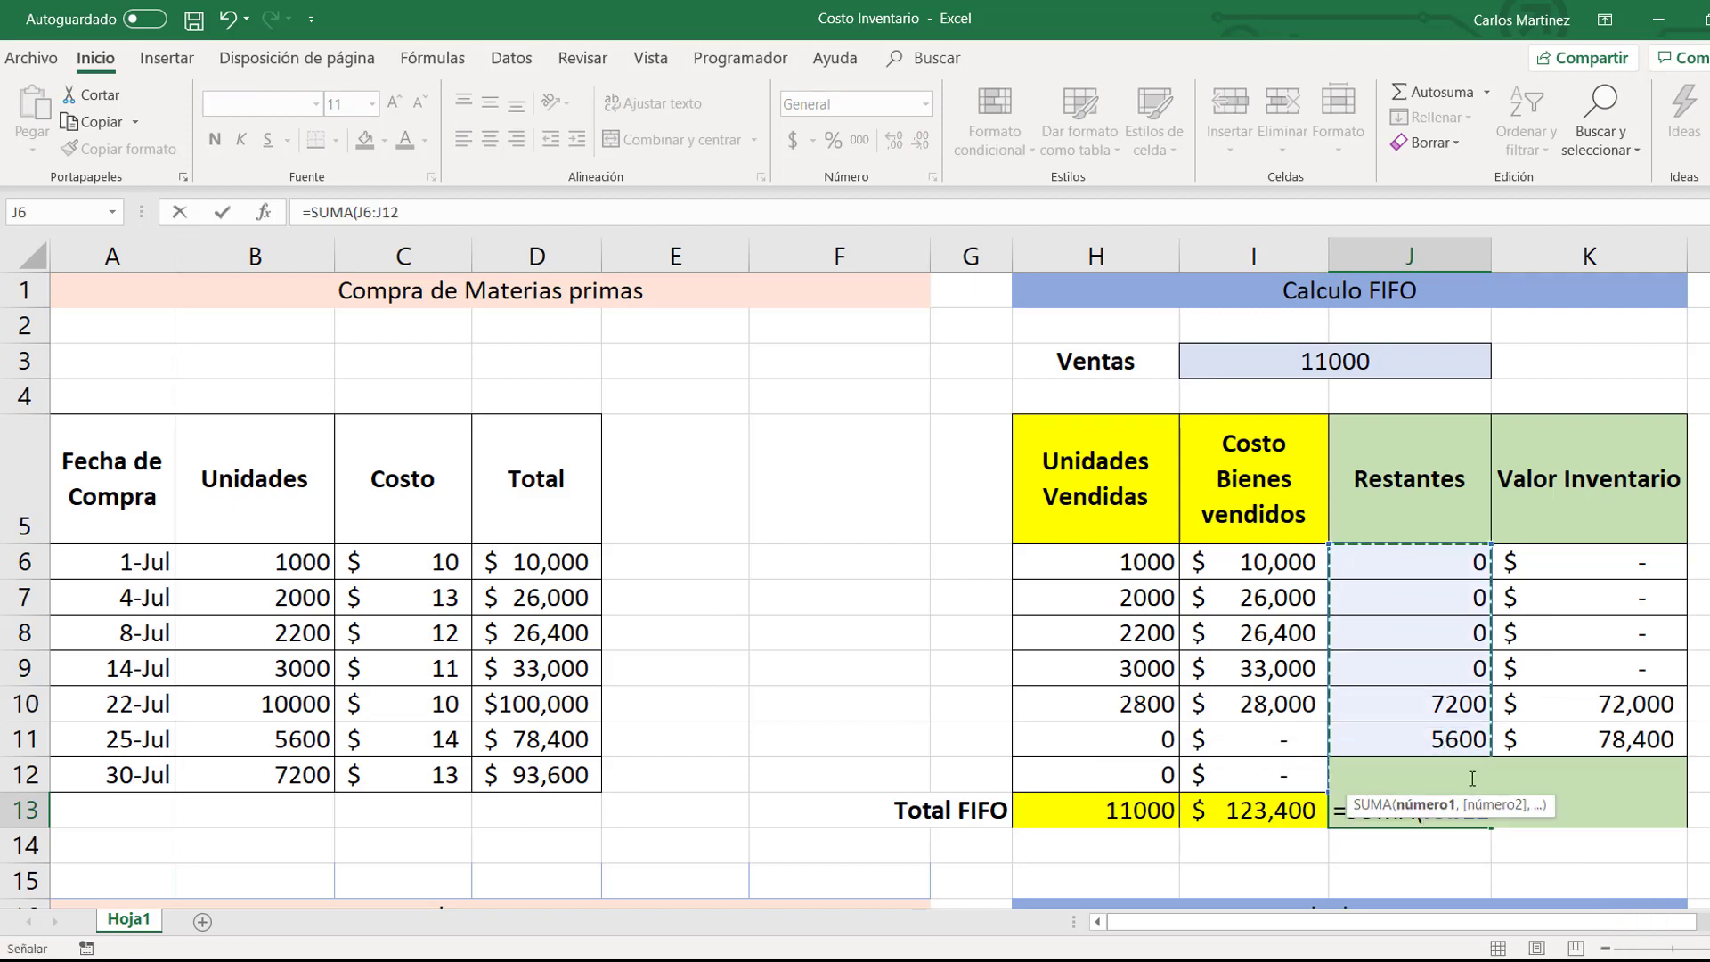
{"action": "key", "text": "Return"}
{"action": "key", "text": "Return"}
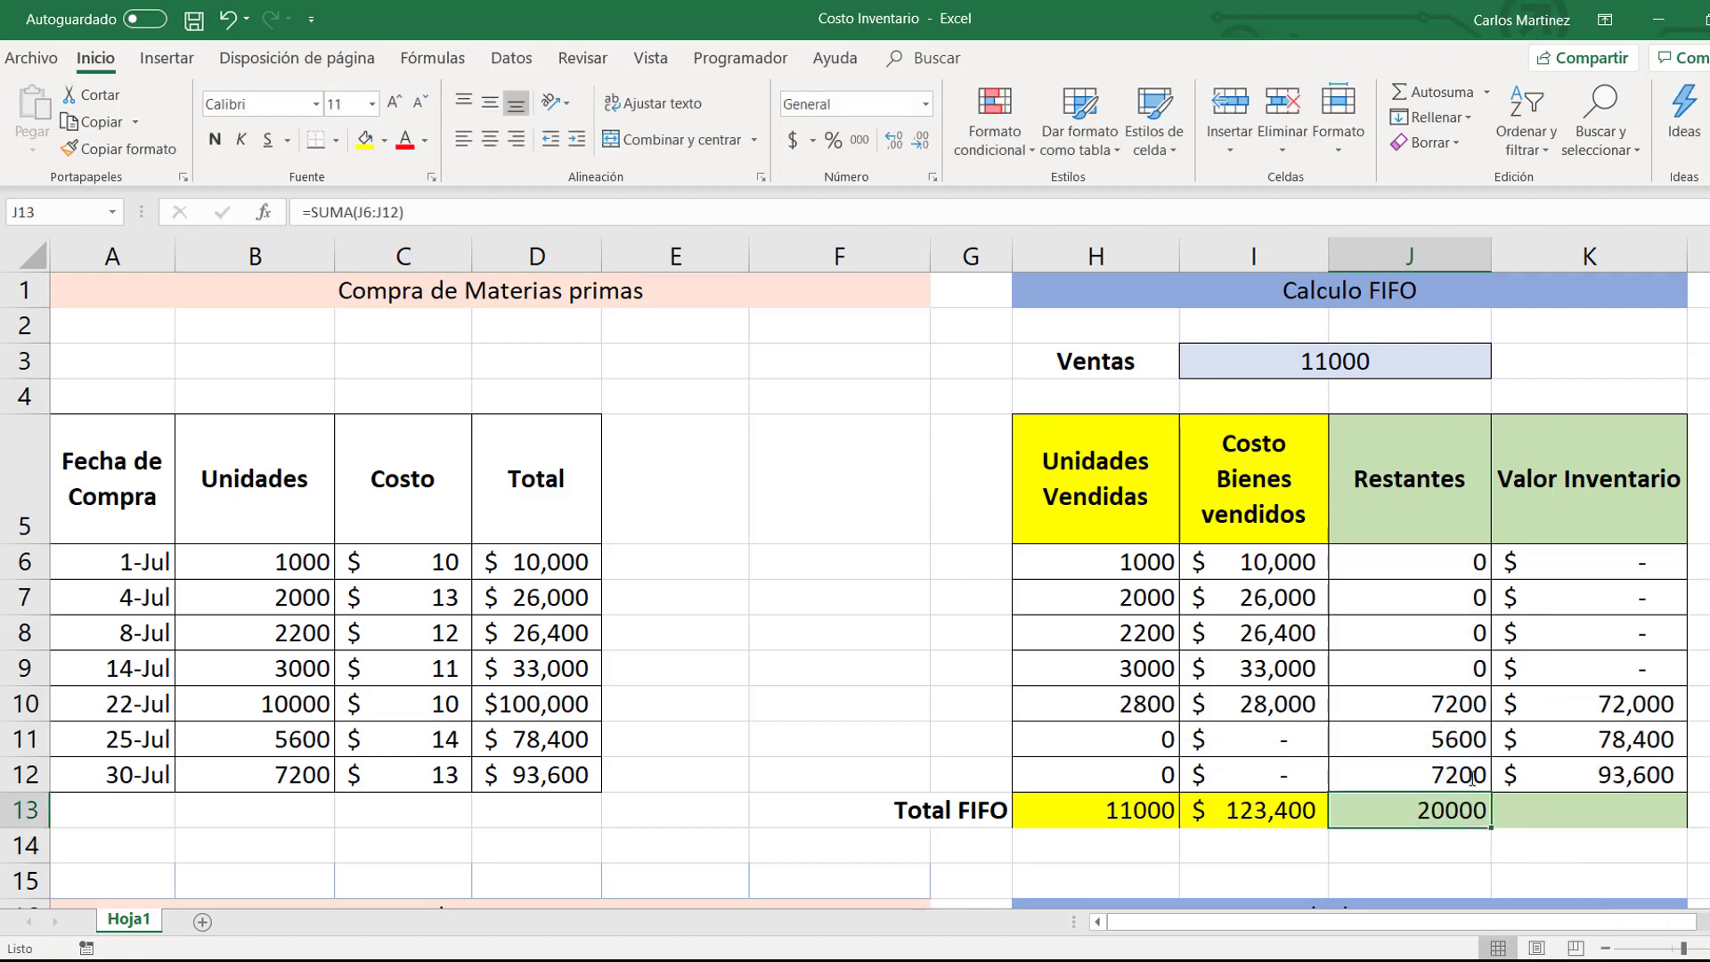
Step: Total the Valor Inventario column in K13 with SUMA over K6:K12
{"action": "key", "text": "Right"}
{"action": "type", "text": "=su"}
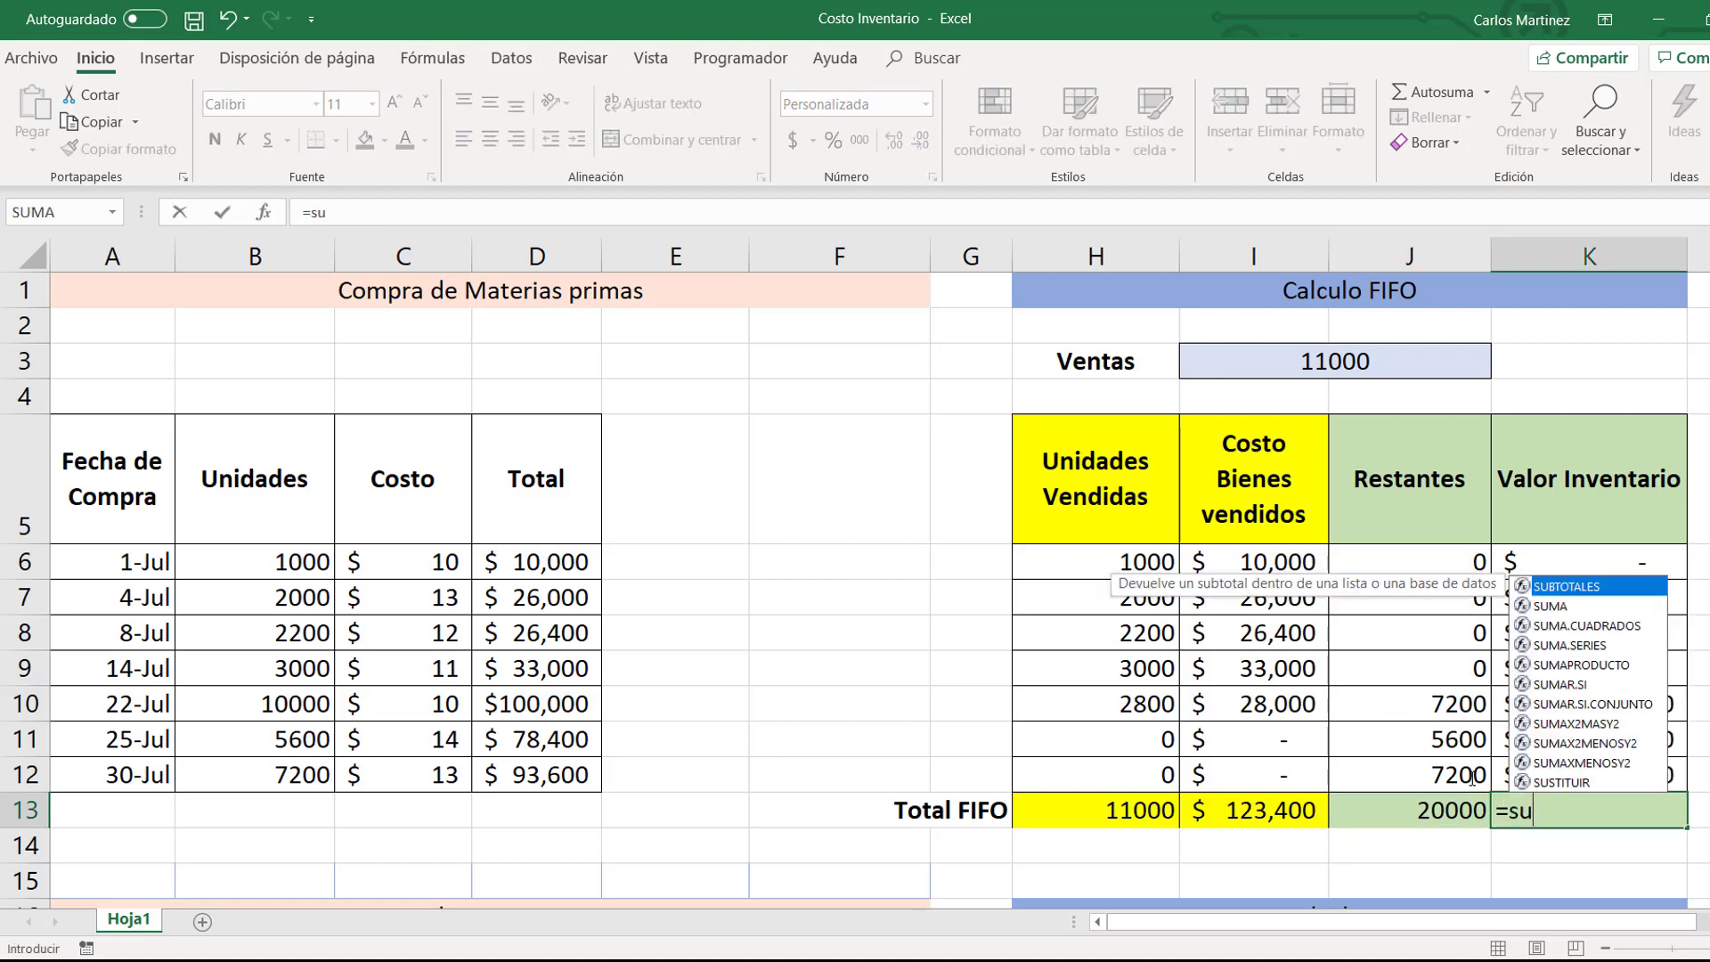
{"action": "key", "text": "Tab"}
{"action": "left_click_drag", "start_coordinate": [1596, 558], "coordinate": [1612, 789]}
{"action": "key", "text": "Return"}
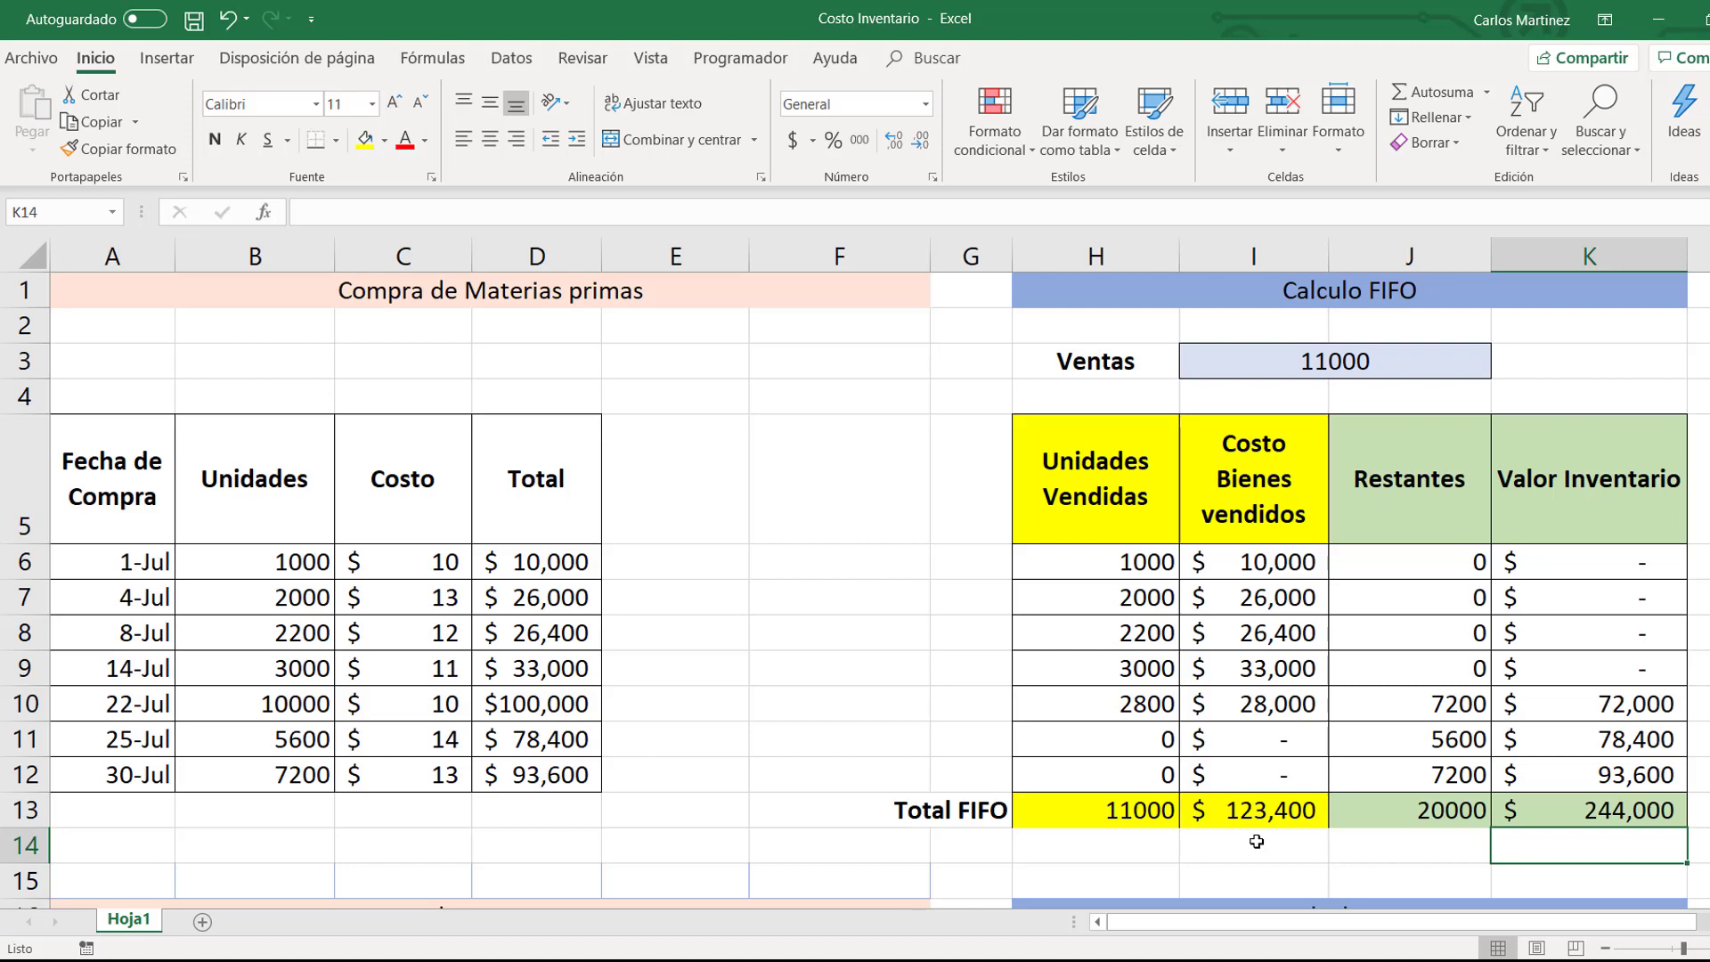
{"action": "left_click", "coordinate": [1699, 812]}
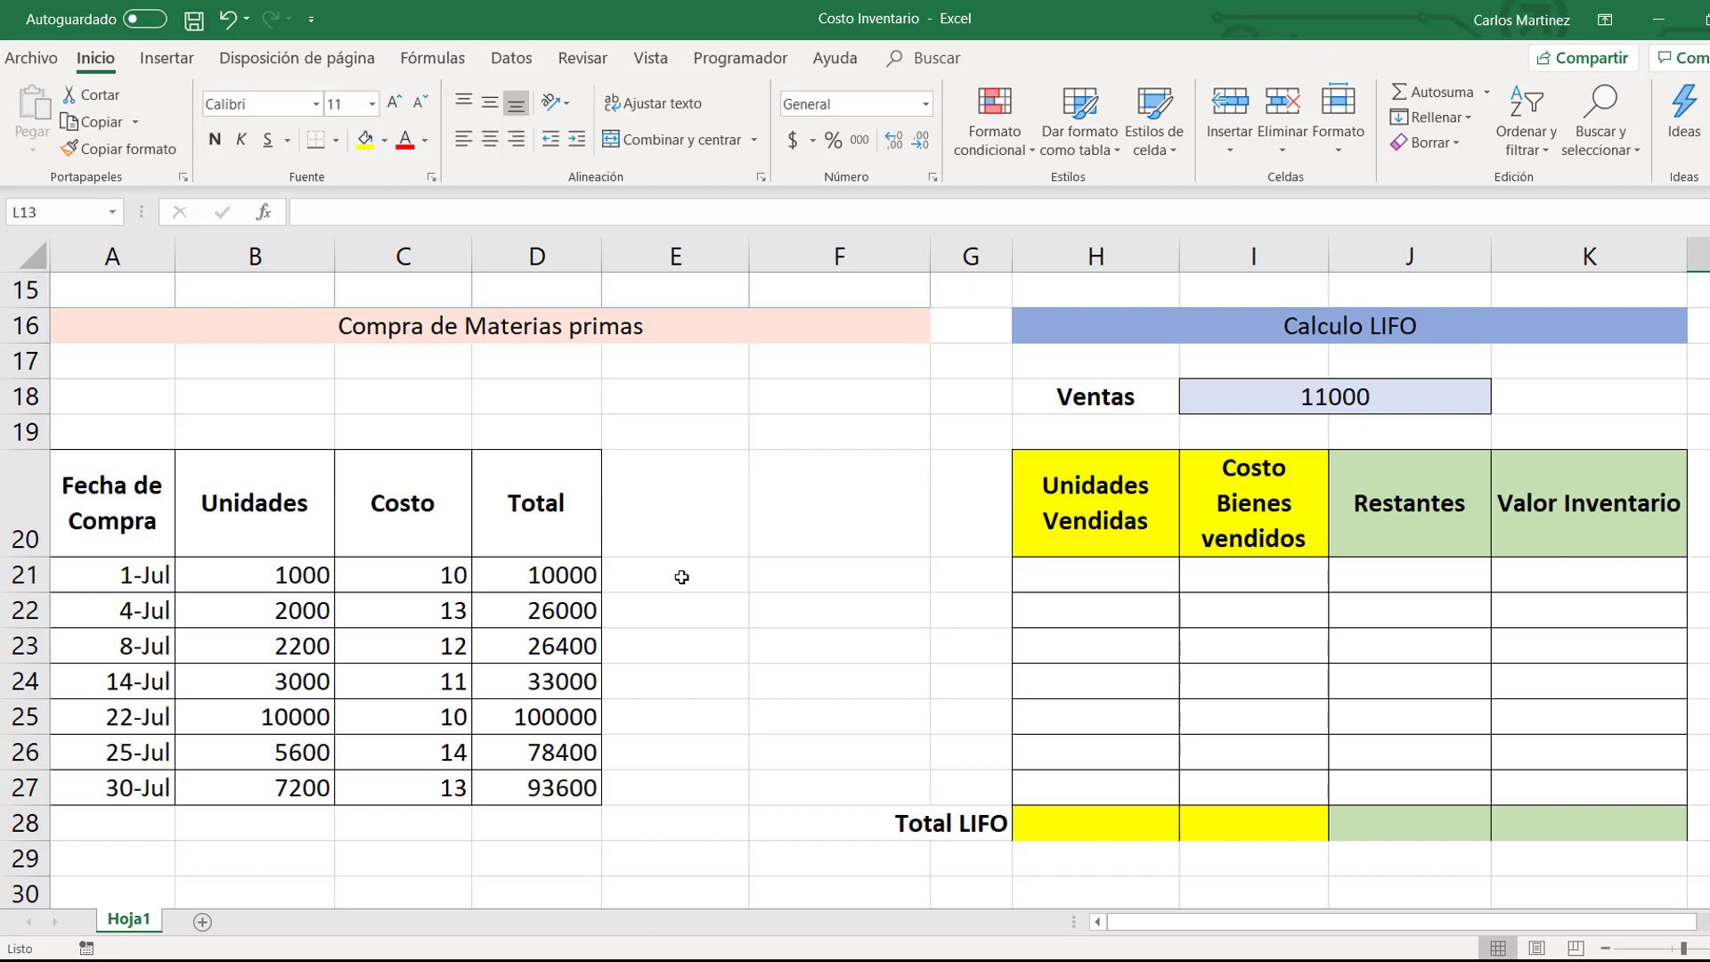
Step: Add the headers Unidades LIFO in E20 and Ventas LIFO in F20 beside the purchases table of the LIFO section
{"action": "left_click", "coordinate": [672, 523]}
{"action": "type", "text": "Un"}
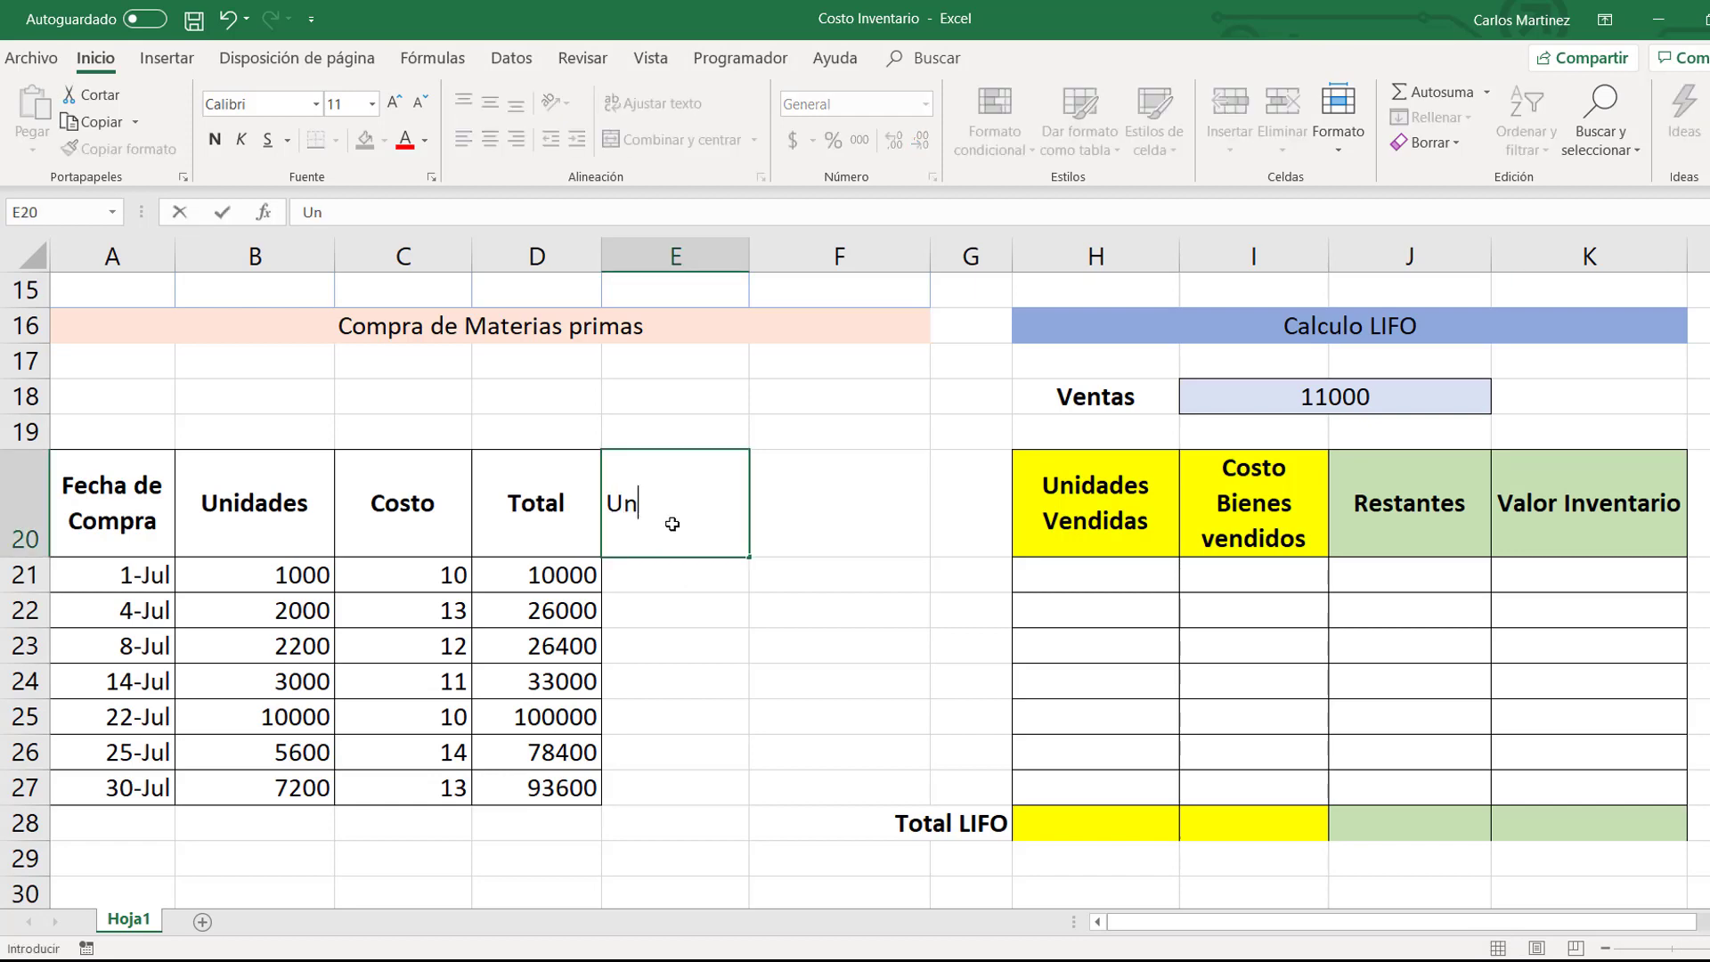
{"action": "type", "text": "idades LIFO"}
{"action": "key", "text": "Return"}
{"action": "left_click", "coordinate": [673, 524]}
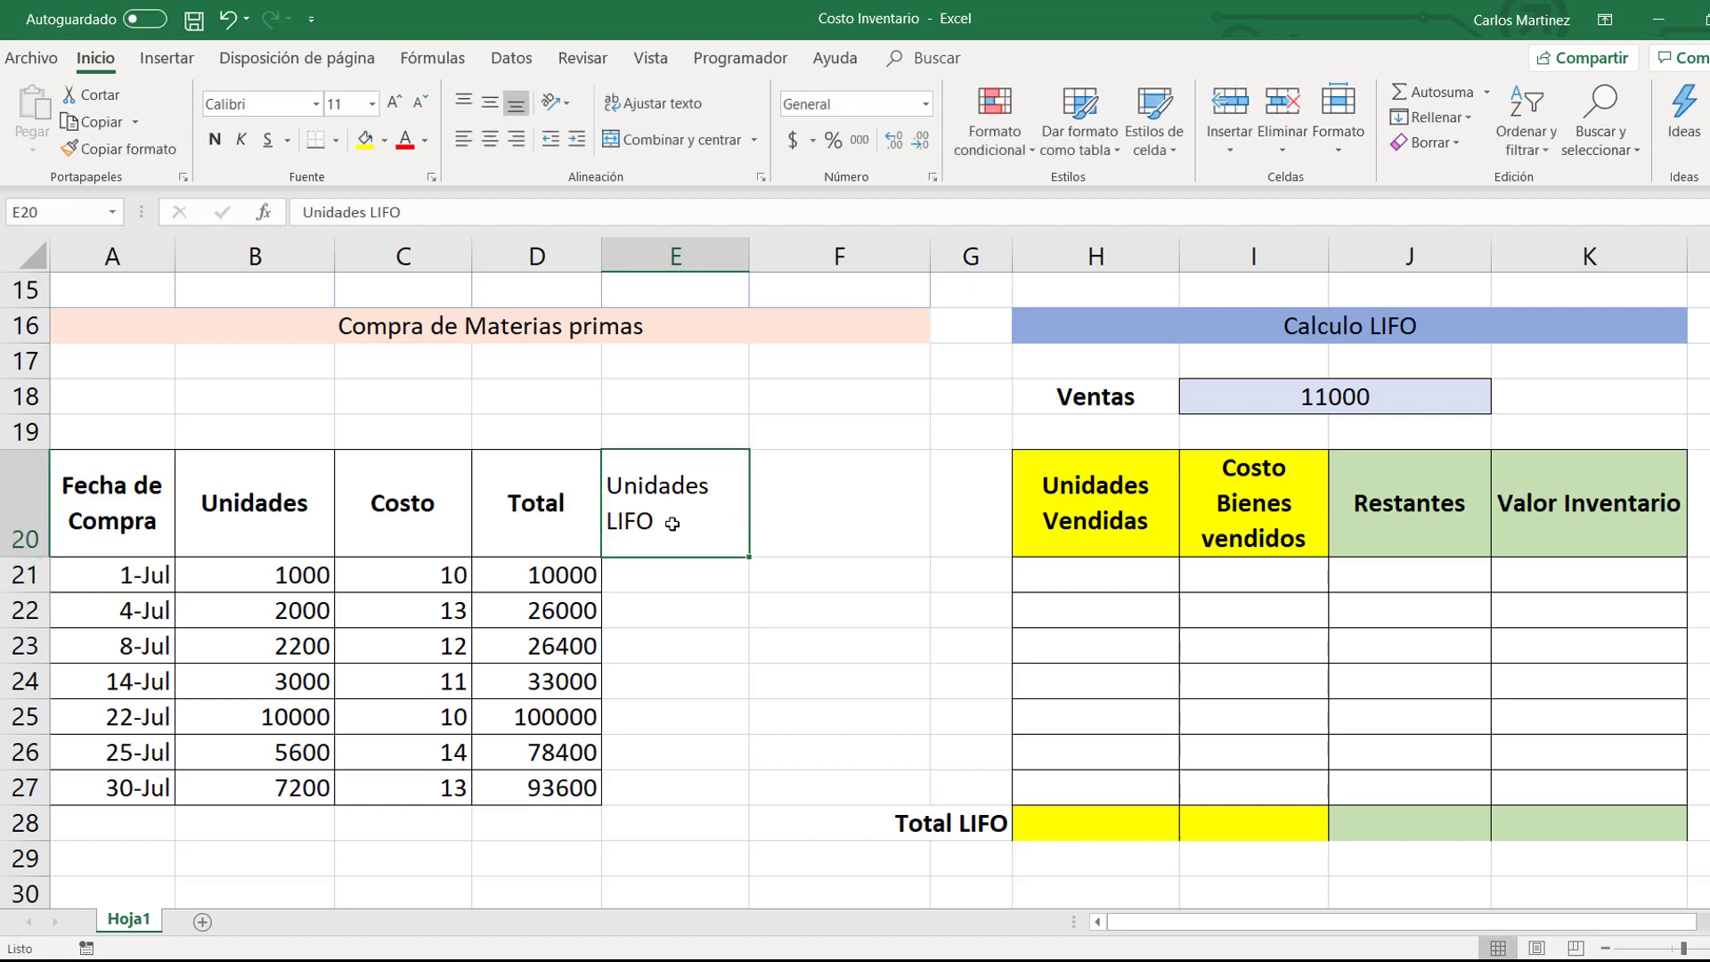
{"action": "key", "text": "Tab"}
{"action": "type", "text": "Ventas LIFO"}
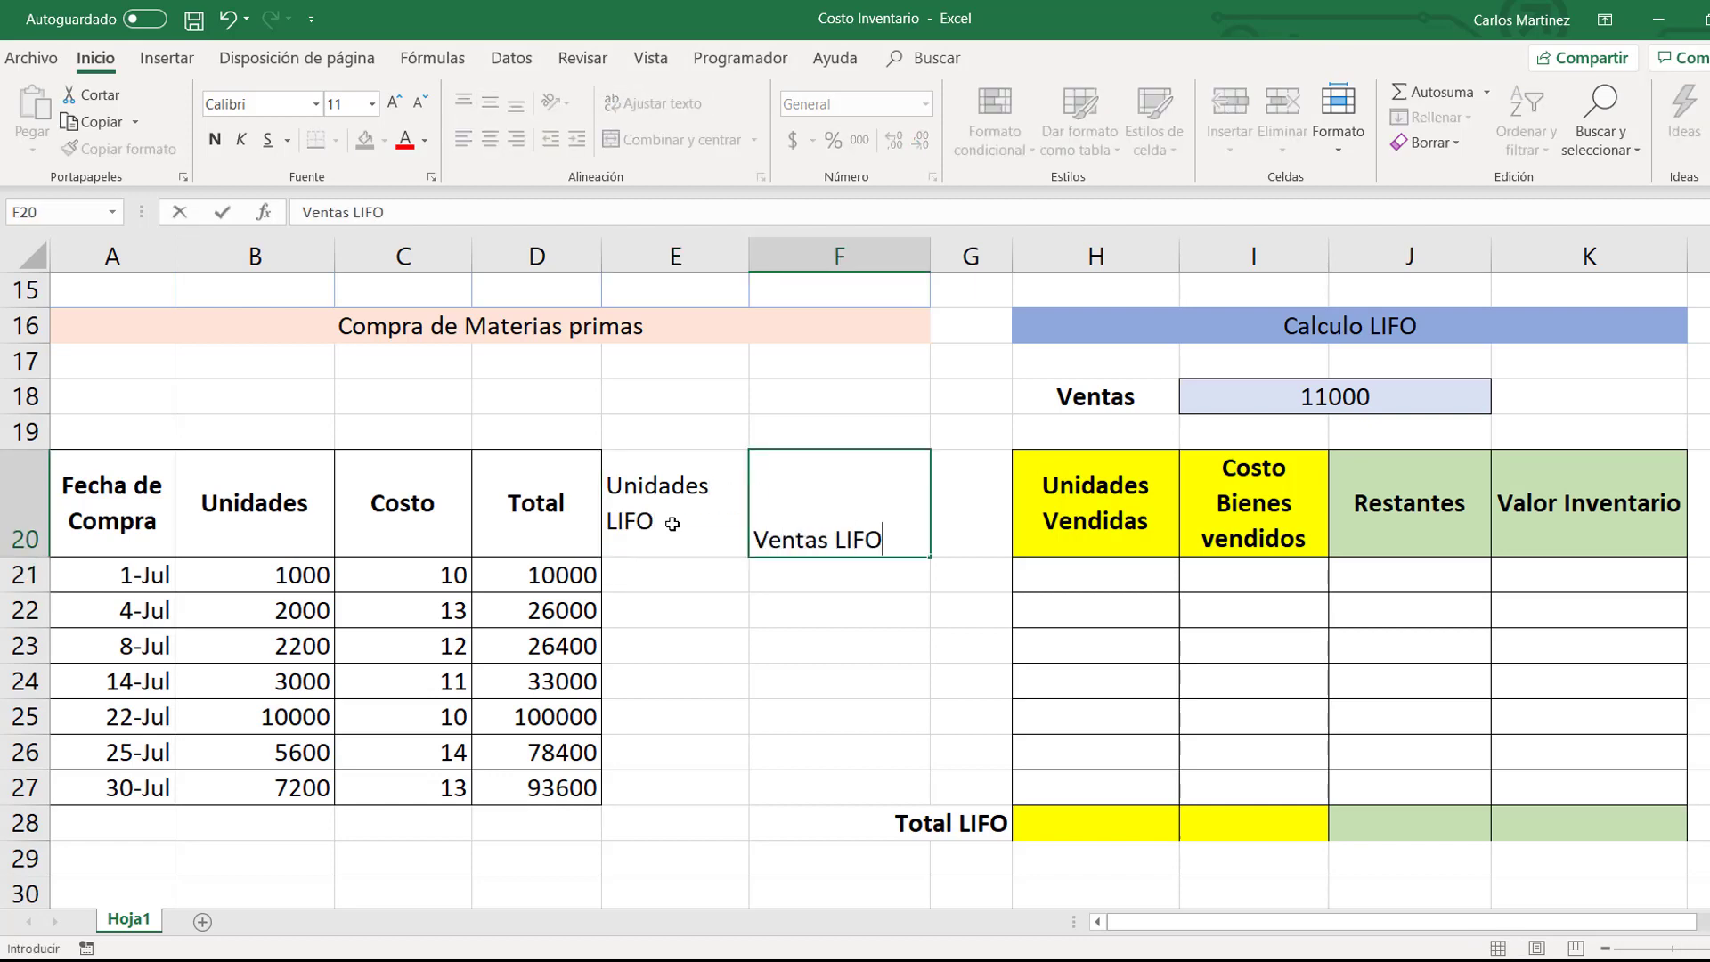
{"action": "key", "text": "Return"}
Step: Change the header in F20 to Costo LIFO
{"action": "left_click", "coordinate": [553, 503]}
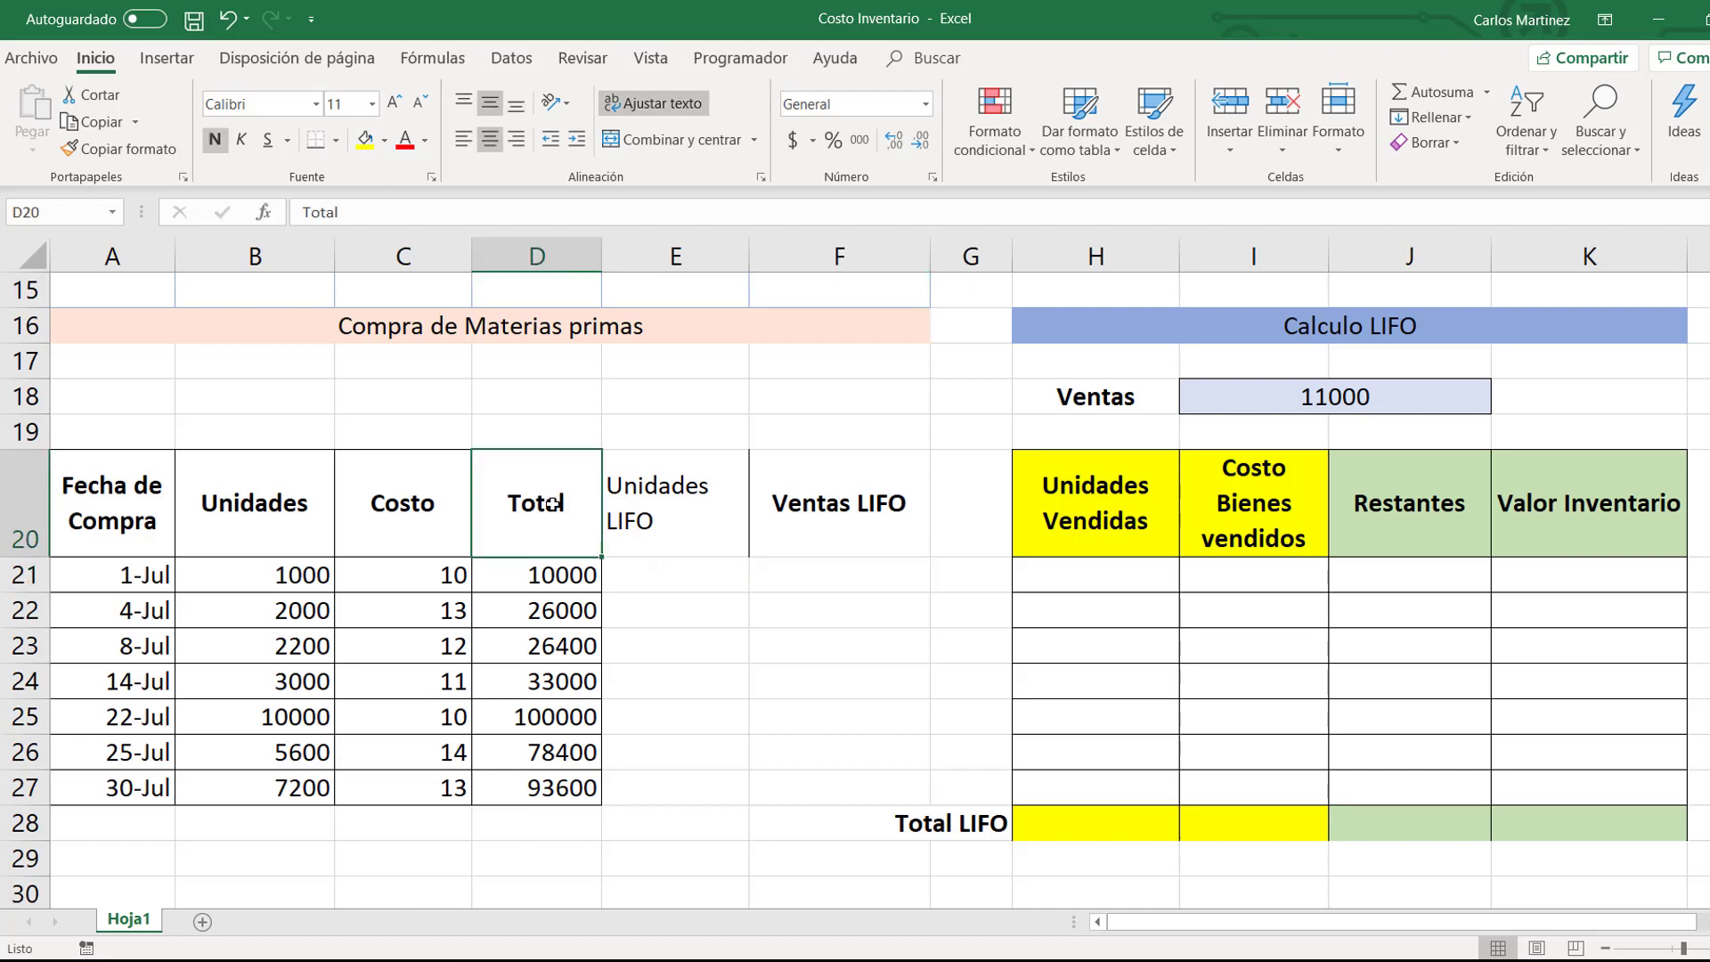
{"action": "left_click", "coordinate": [847, 505]}
{"action": "double_click", "coordinate": [824, 504]}
{"action": "type", "text": "Cos"}
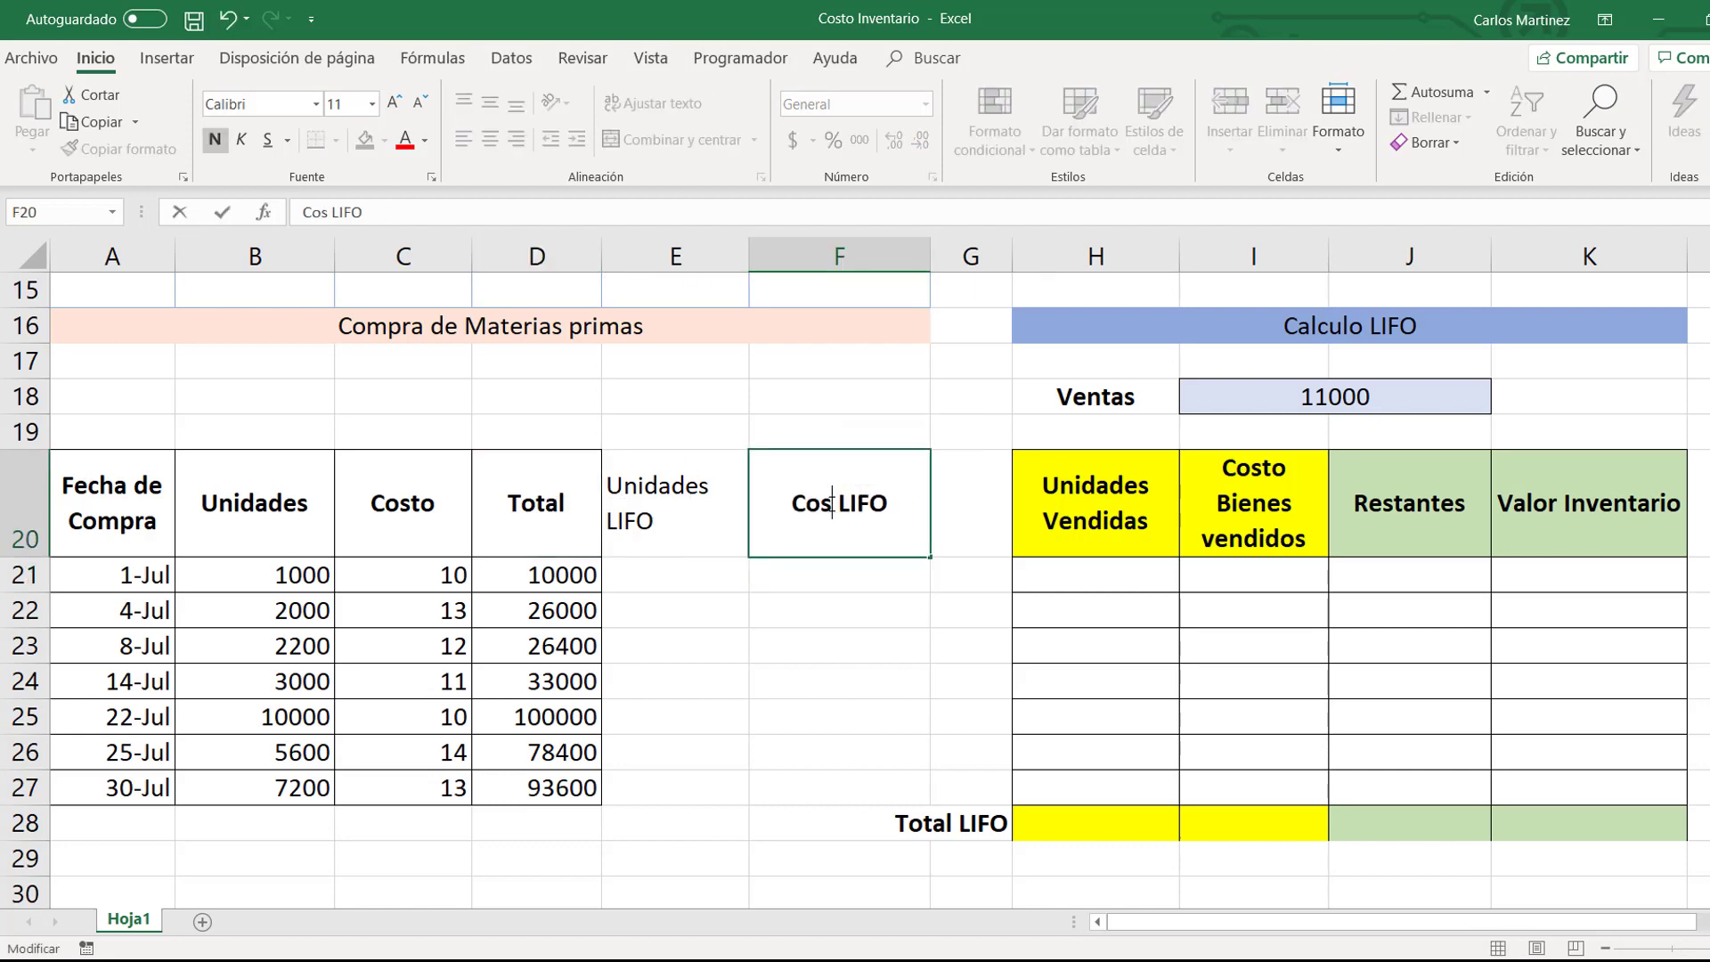
{"action": "type", "text": "to"}
{"action": "key", "text": "Return"}
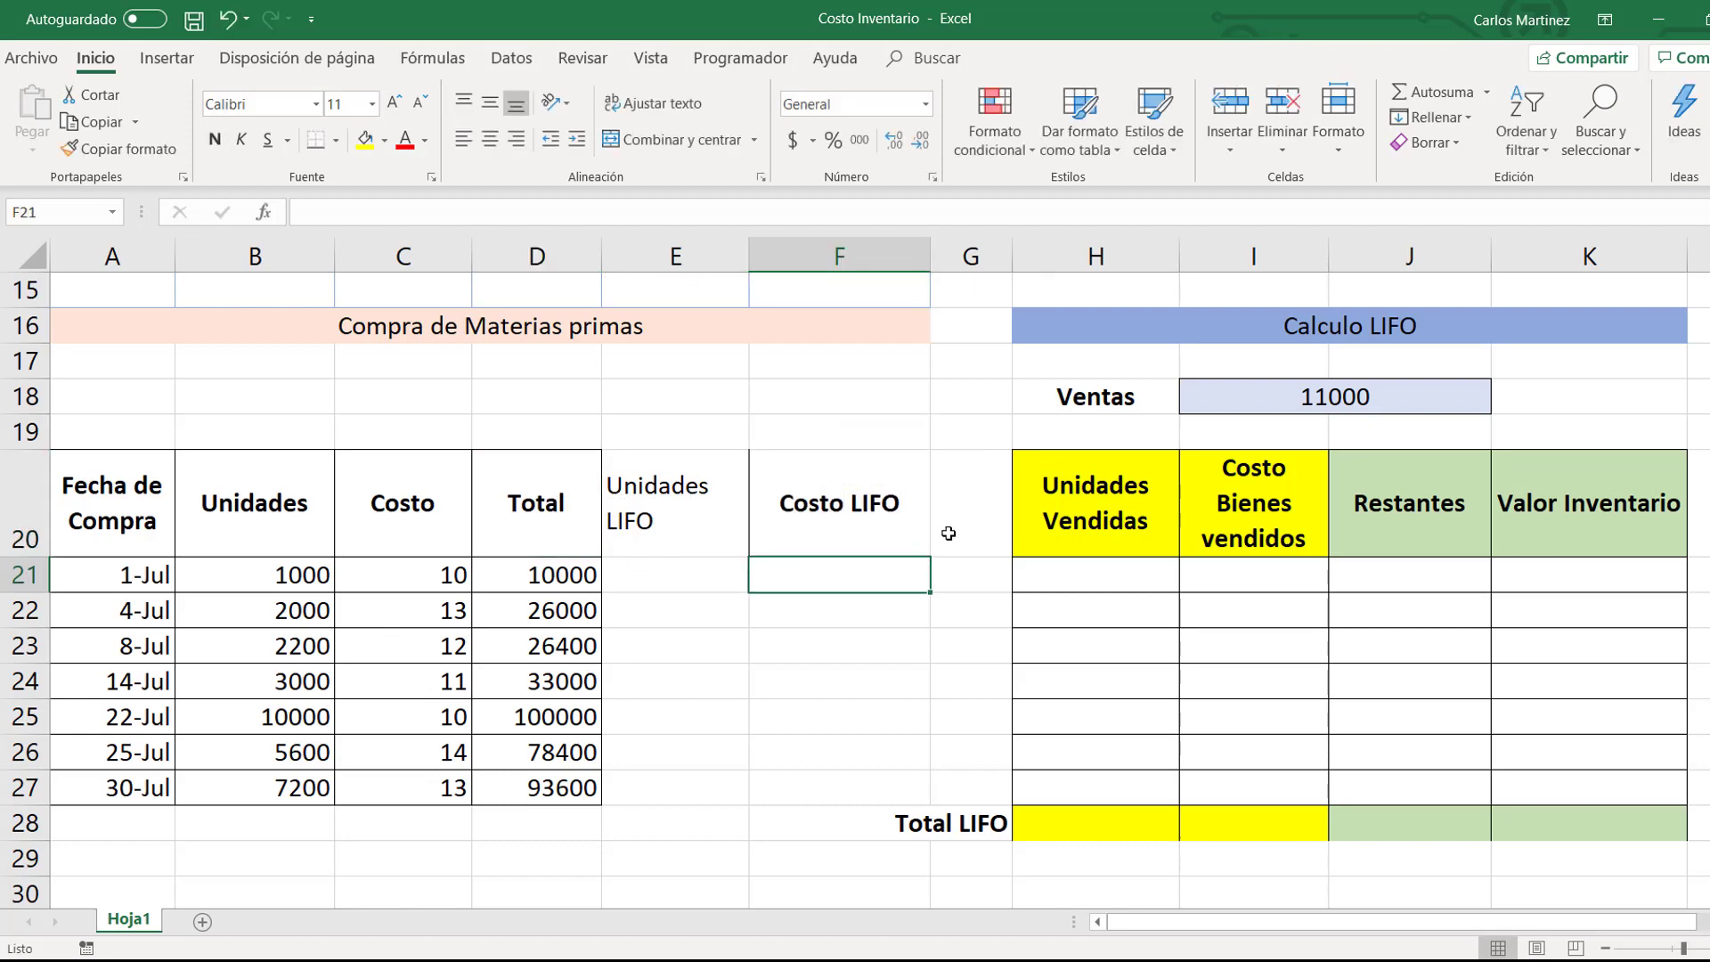
Step: Copy the format of the Total header in D20 to the headers in E20:F20
{"action": "left_click", "coordinate": [821, 497]}
{"action": "left_click", "coordinate": [537, 486]}
{"action": "left_click", "coordinate": [120, 149]}
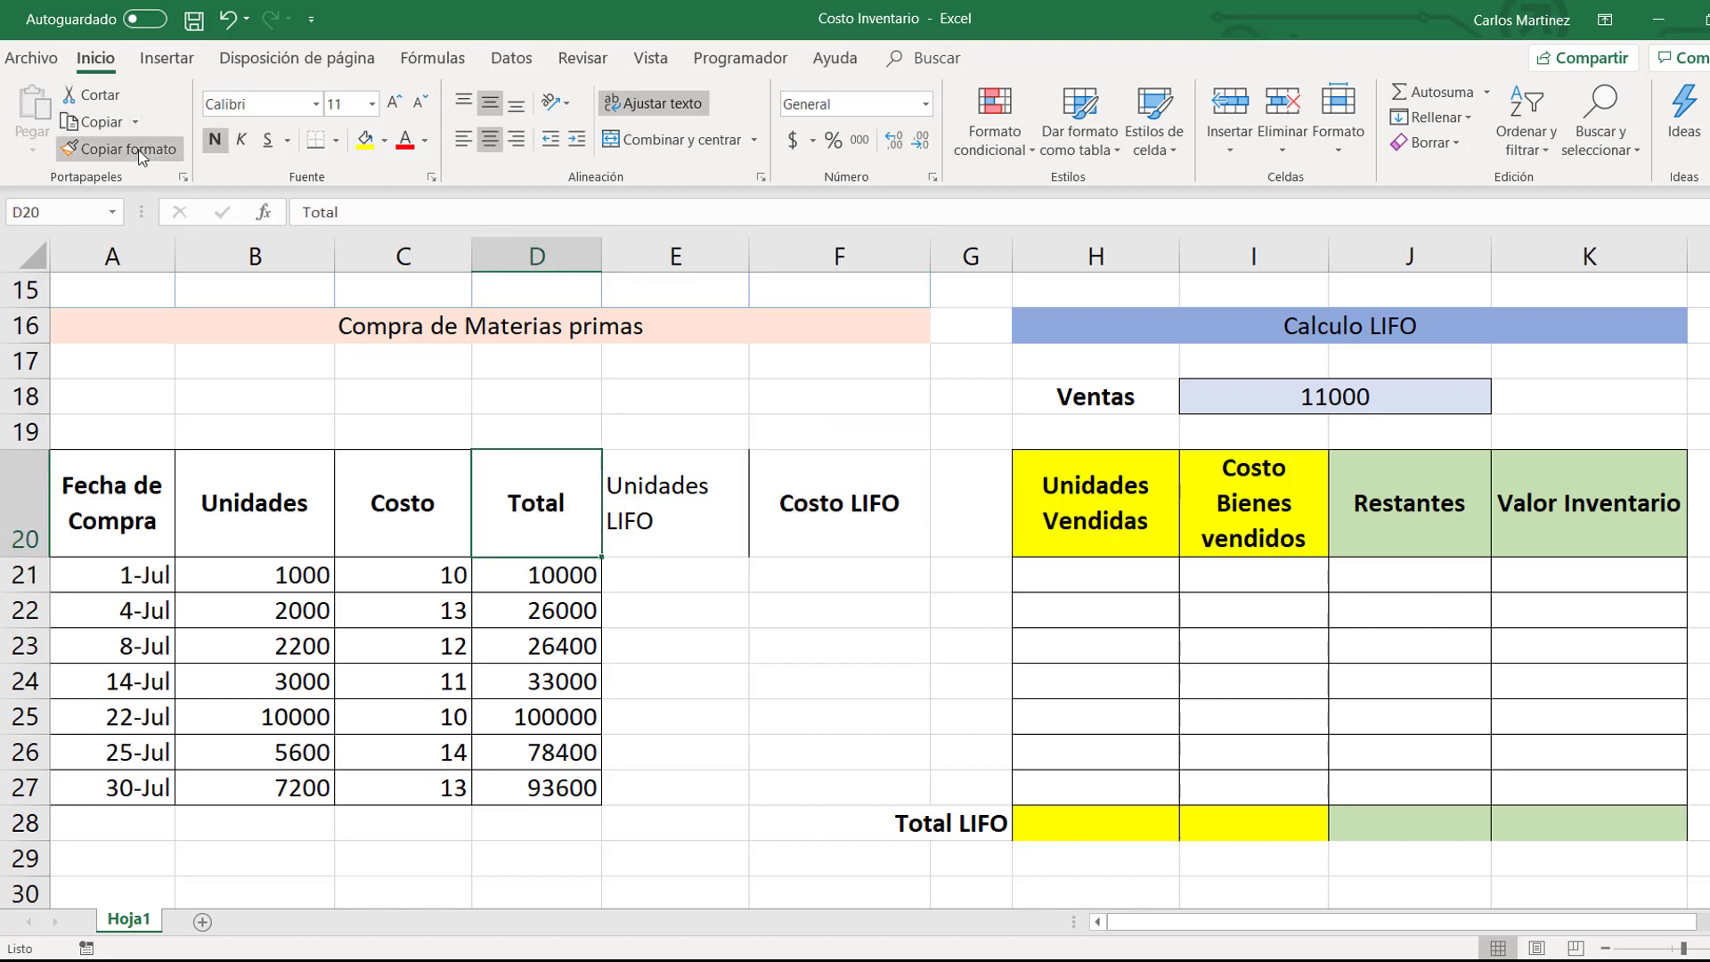
{"action": "left_click_drag", "start_coordinate": [659, 491], "coordinate": [774, 534]}
Step: Apply all borders to the empty Unidades LIFO and Costo LIFO cells E21:F27
{"action": "mouse_move", "coordinate": [667, 580]}
{"action": "left_mouse_down"}
{"action": "mouse_move", "coordinate": [725, 793]}
{"action": "mouse_move", "coordinate": [815, 793]}
{"action": "left_mouse_up"}
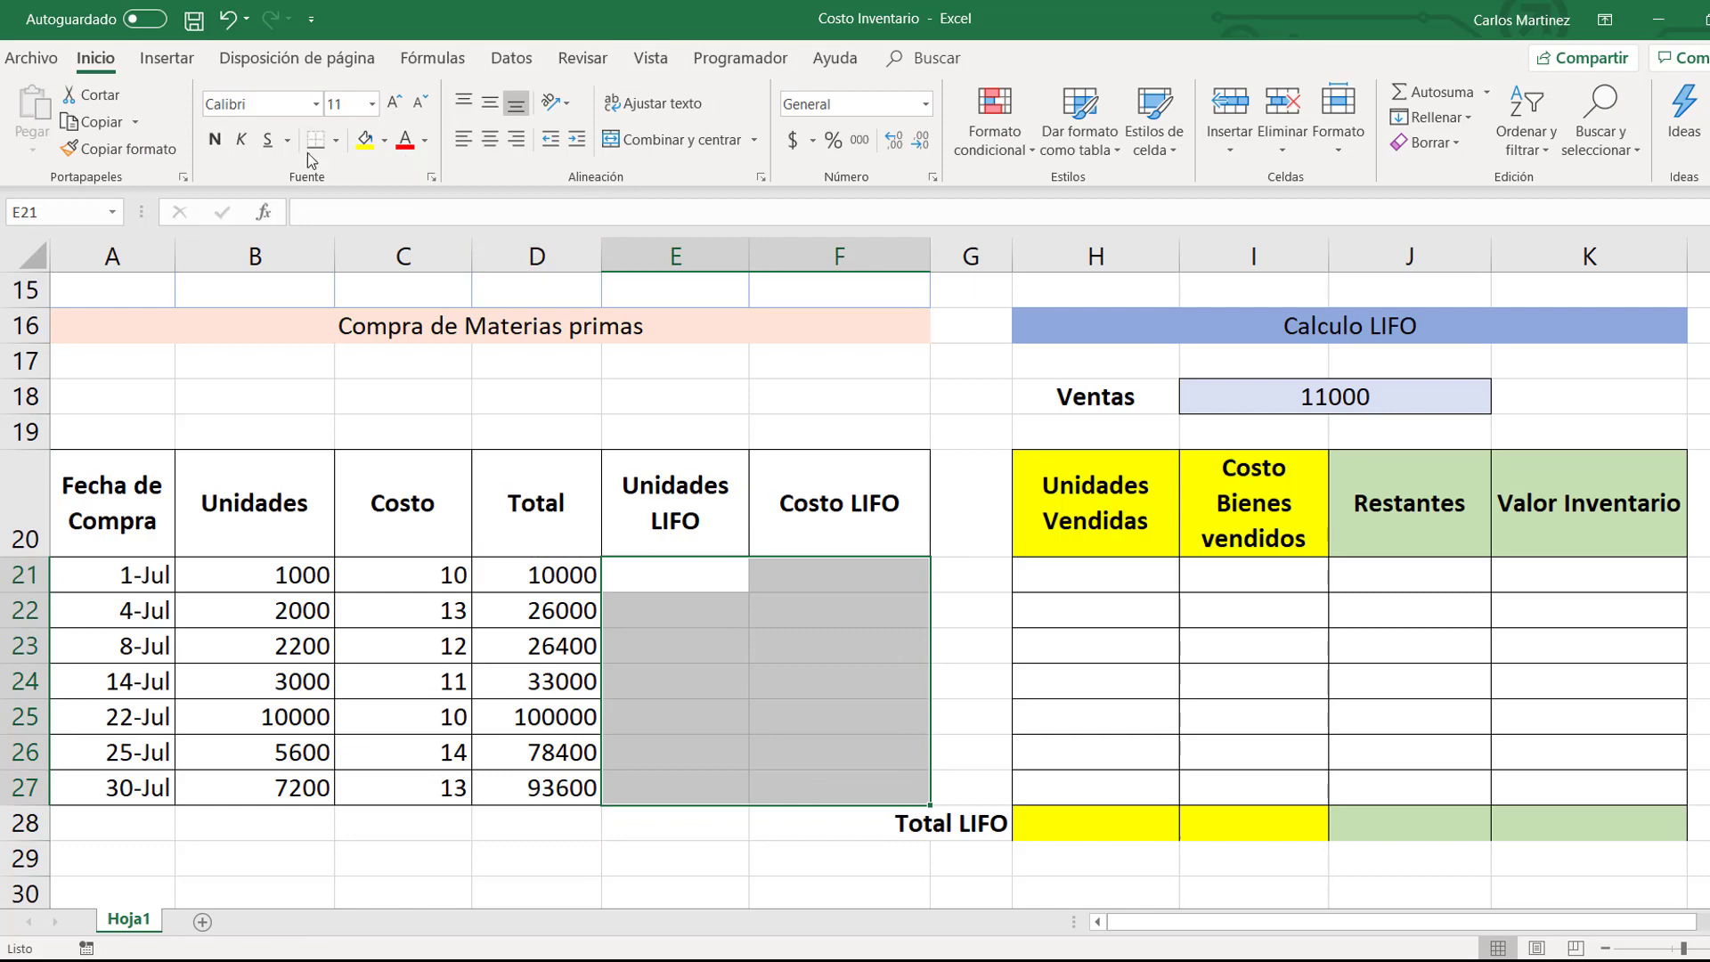
{"action": "left_click", "coordinate": [336, 143]}
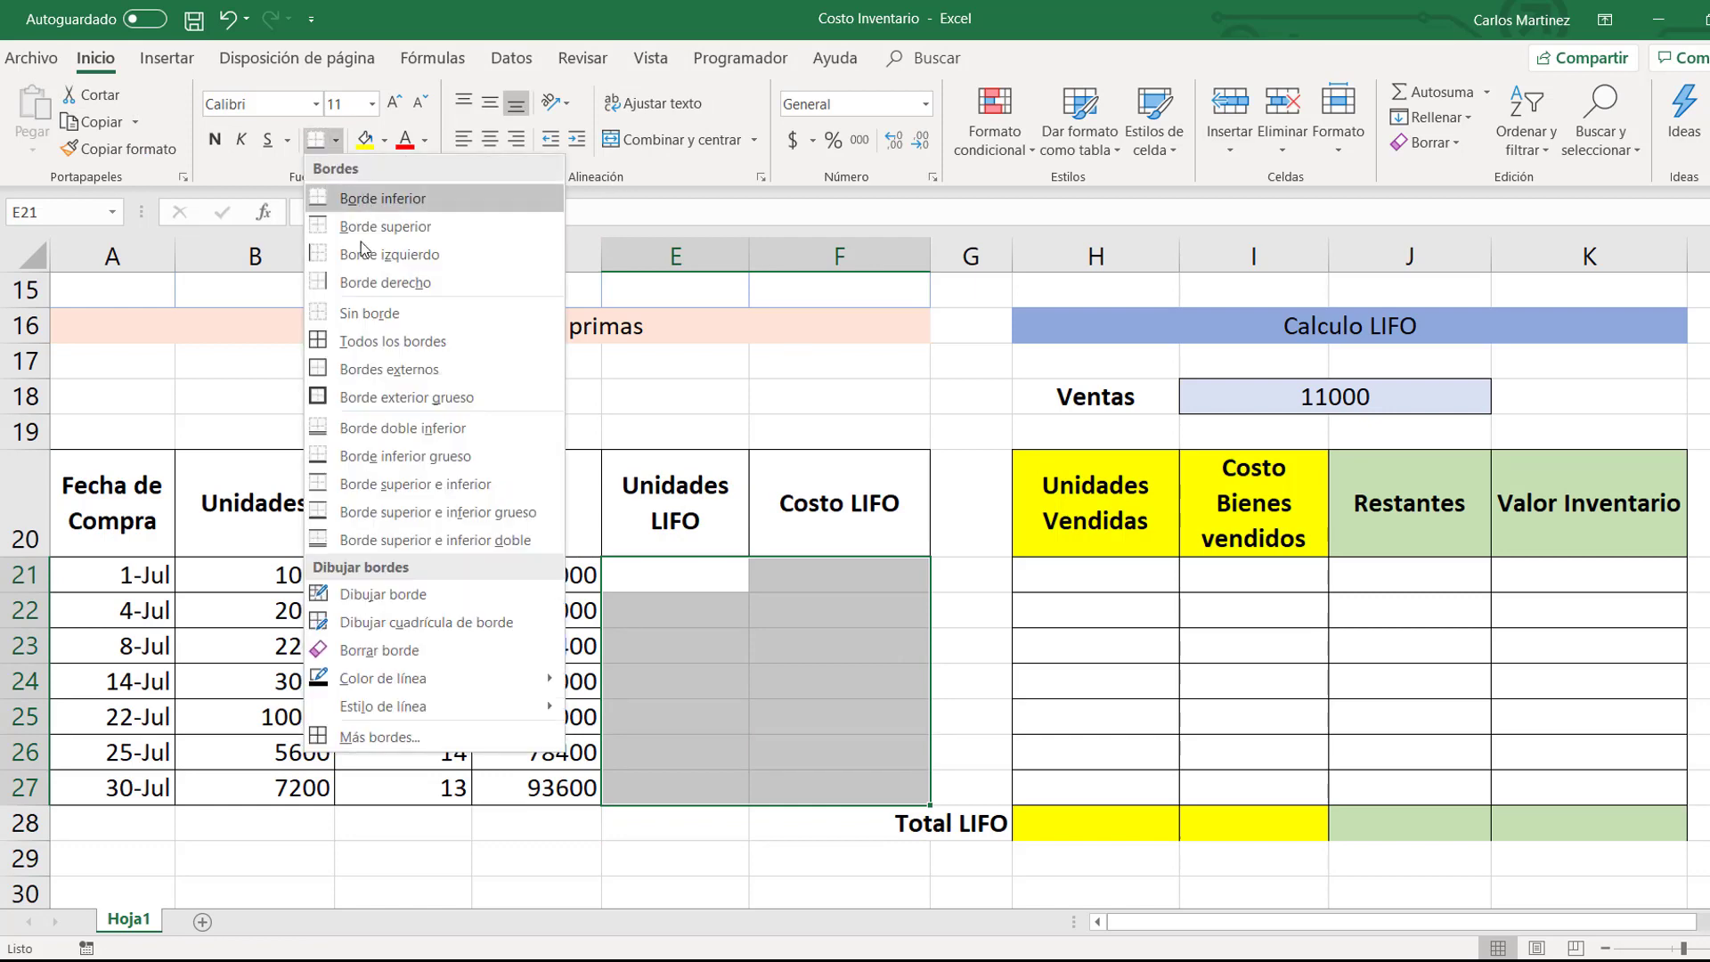
{"action": "left_click", "coordinate": [369, 339]}
{"action": "left_click", "coordinate": [648, 671]}
Step: Enter =INDICE(A21:D27,FILAS(A21:$A$27),2) in E21 to list the purchased units in reverse order
{"action": "left_click", "coordinate": [638, 583]}
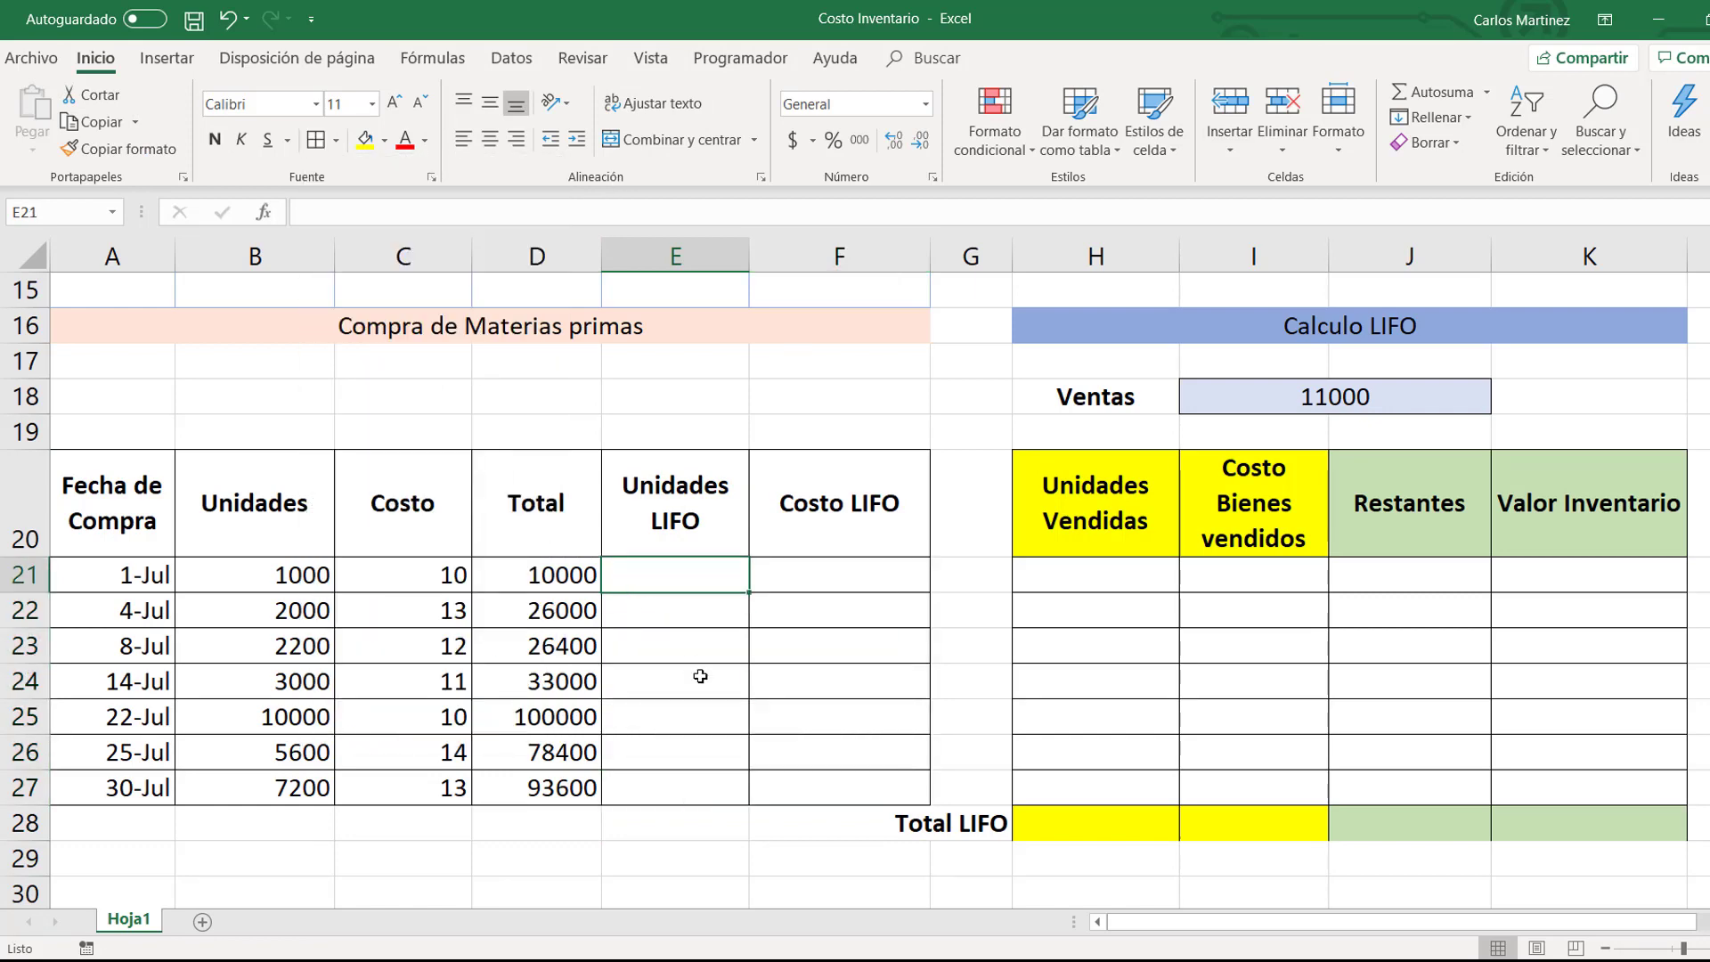
{"action": "type", "text": "=indi"}
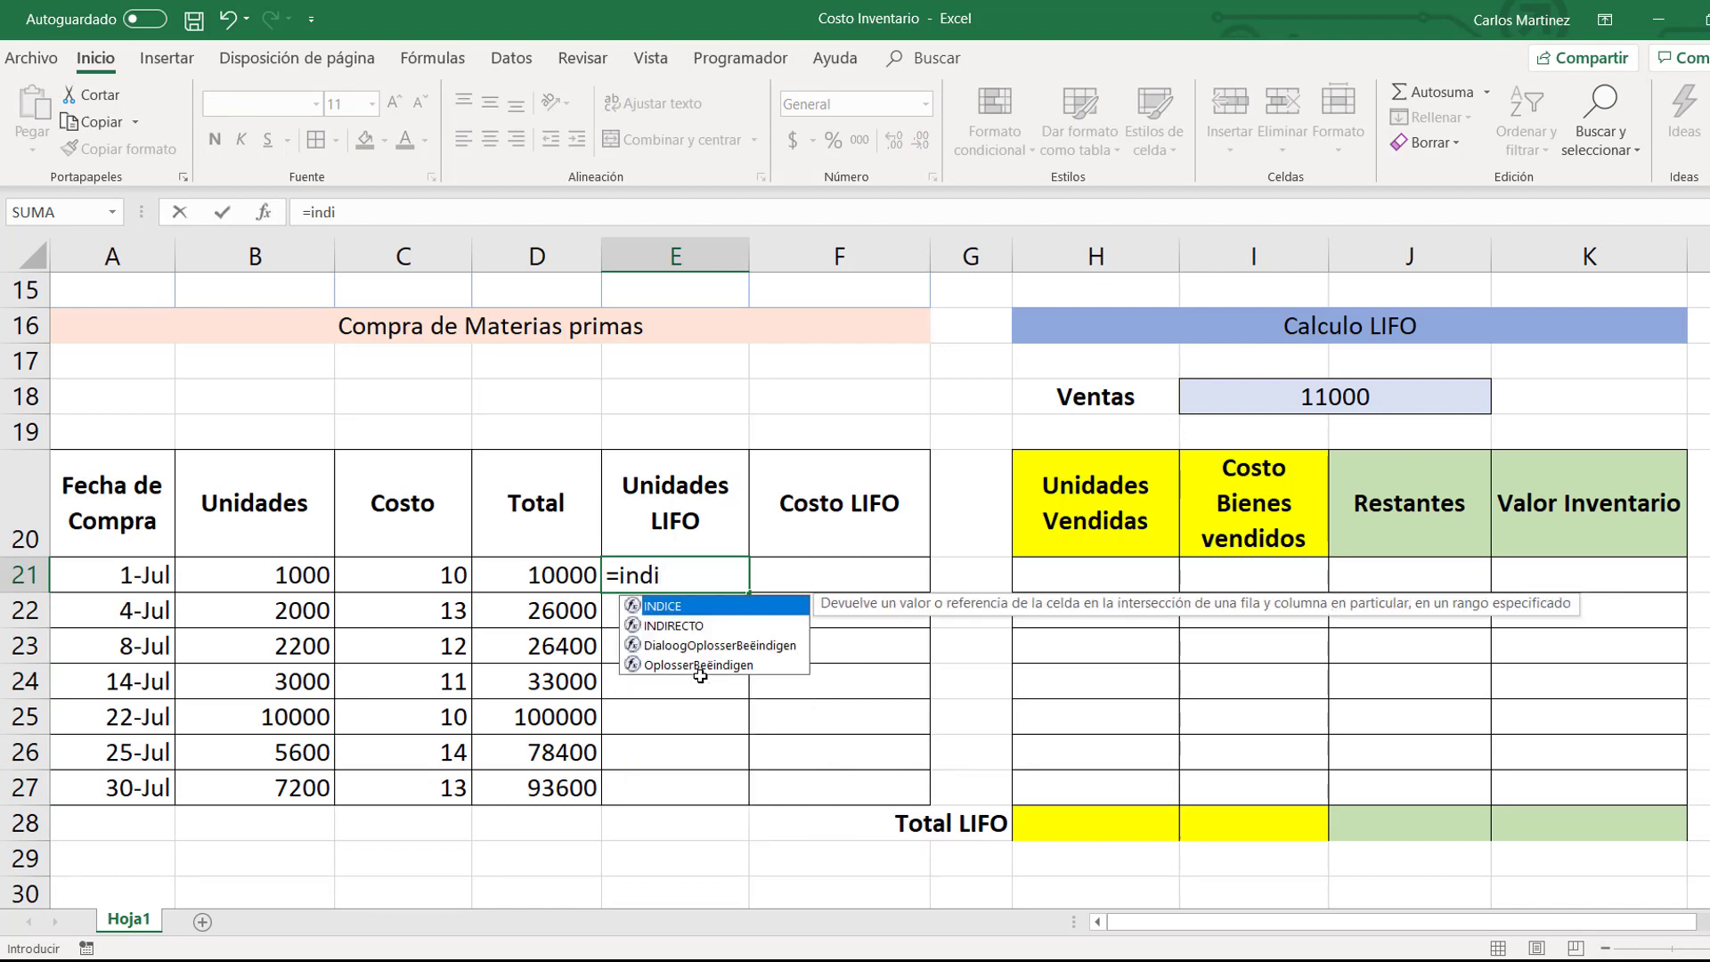
{"action": "key", "text": "Tab"}
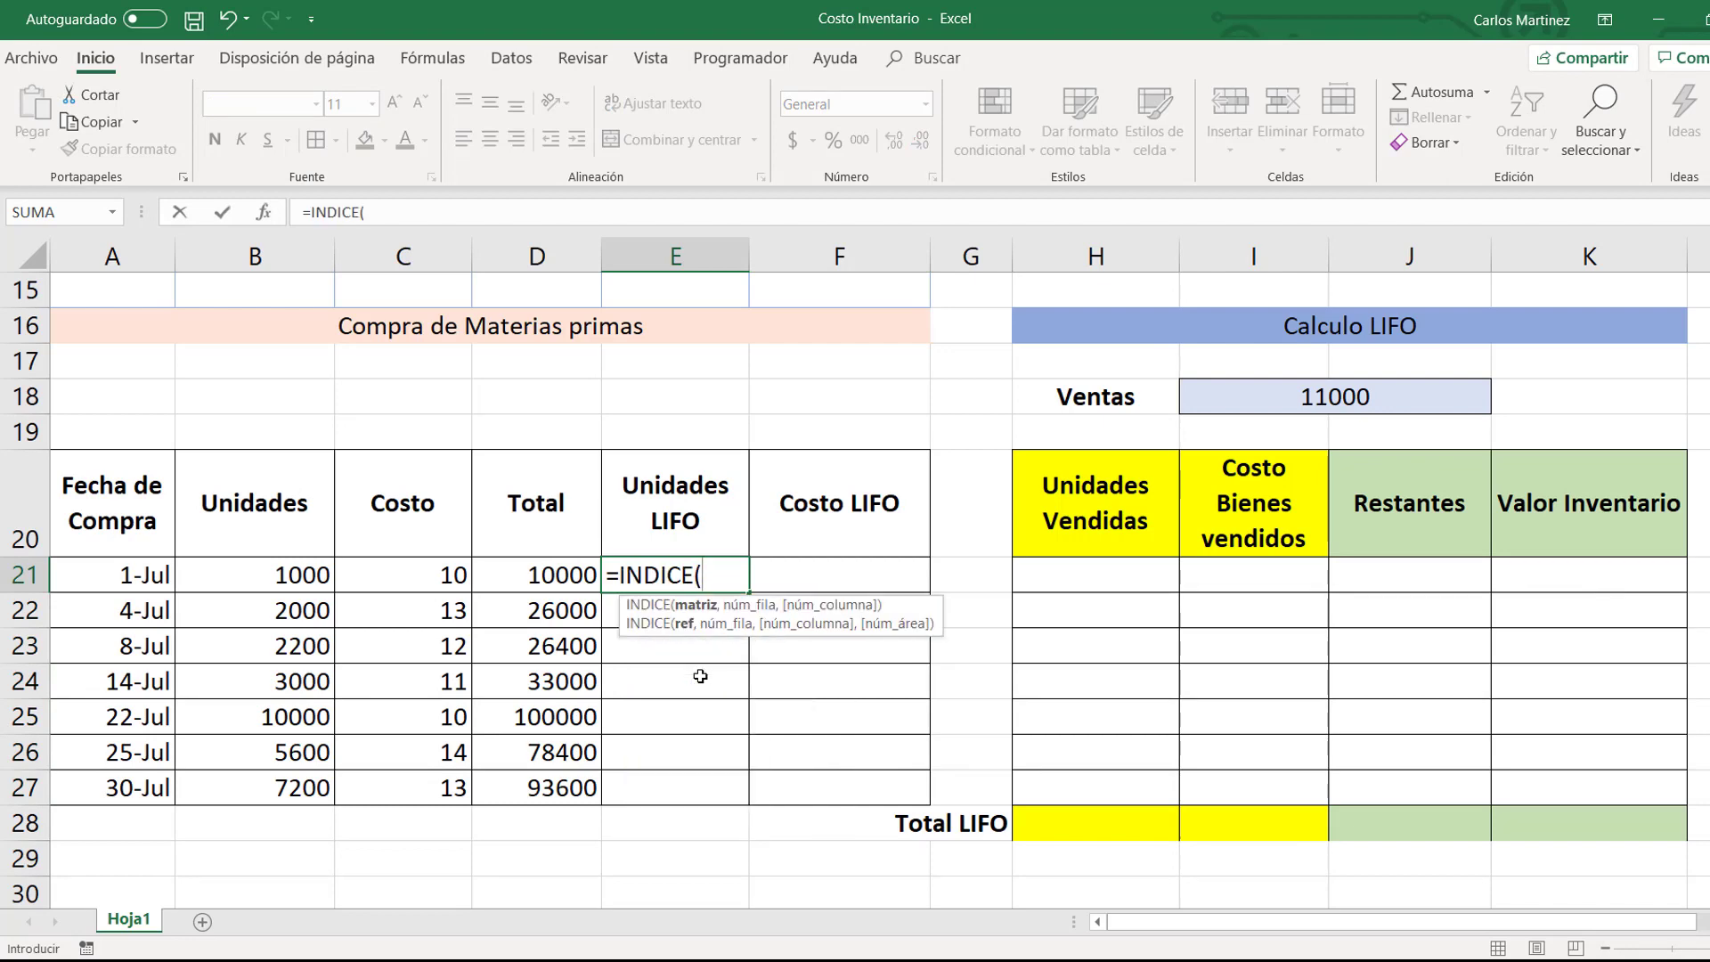
{"action": "left_click_drag", "start_coordinate": [125, 575], "coordinate": [501, 788]}
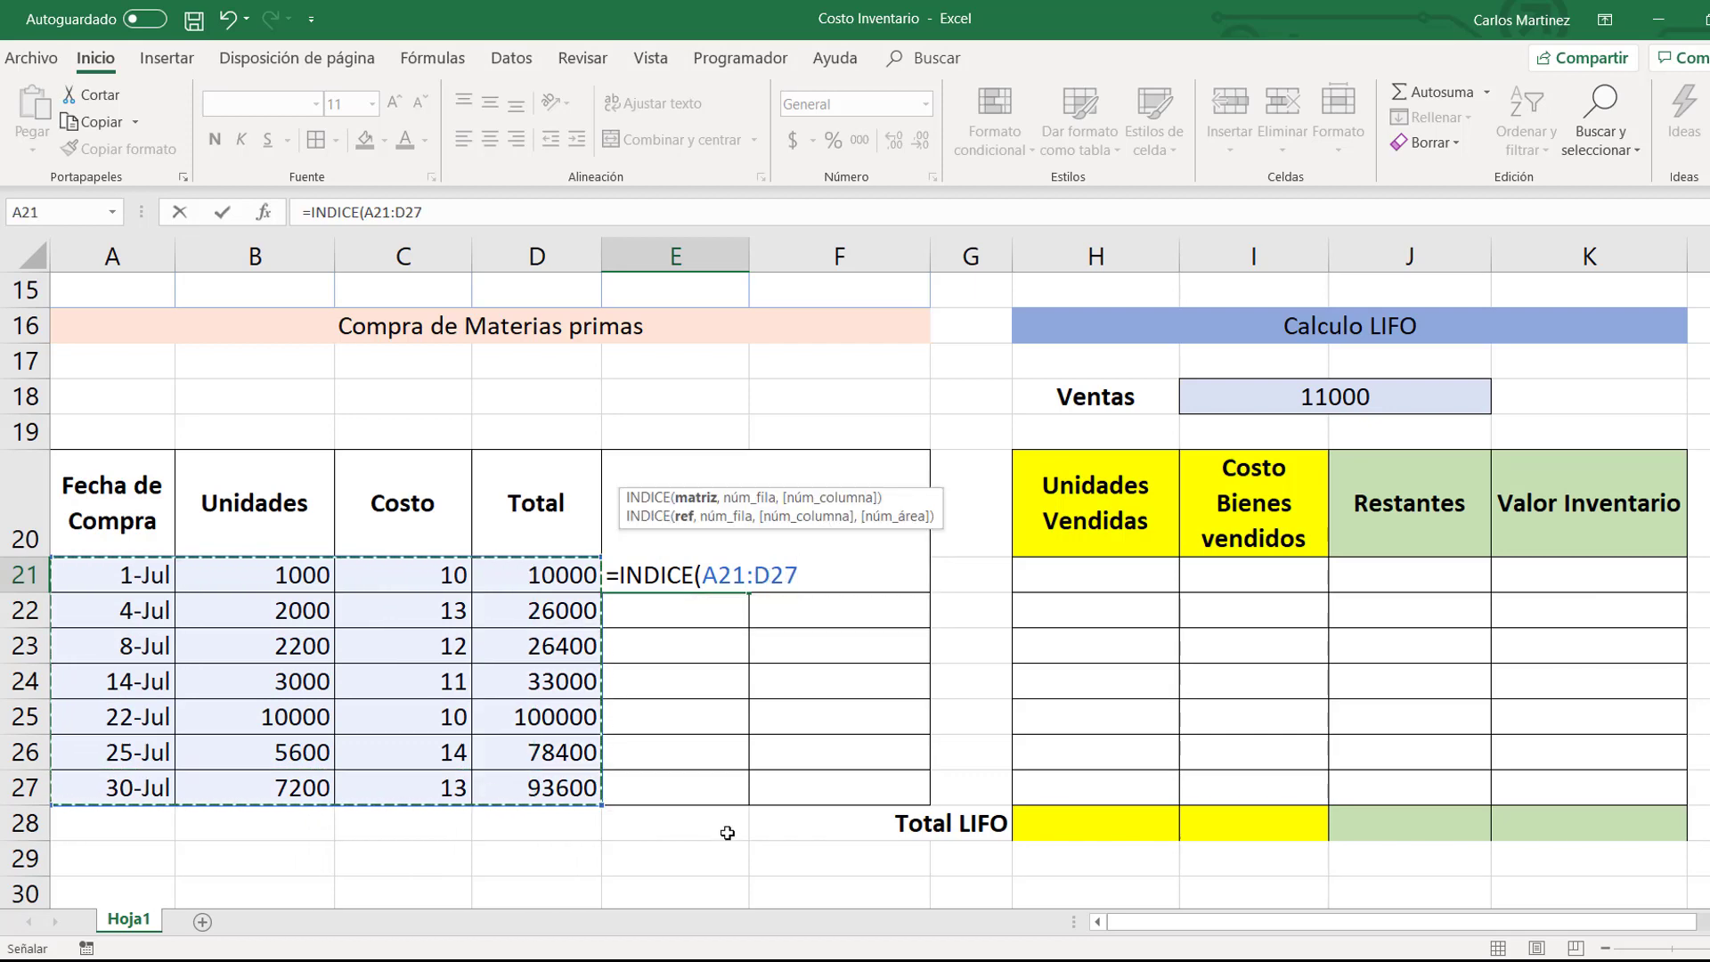
{"action": "type", "text": ","}
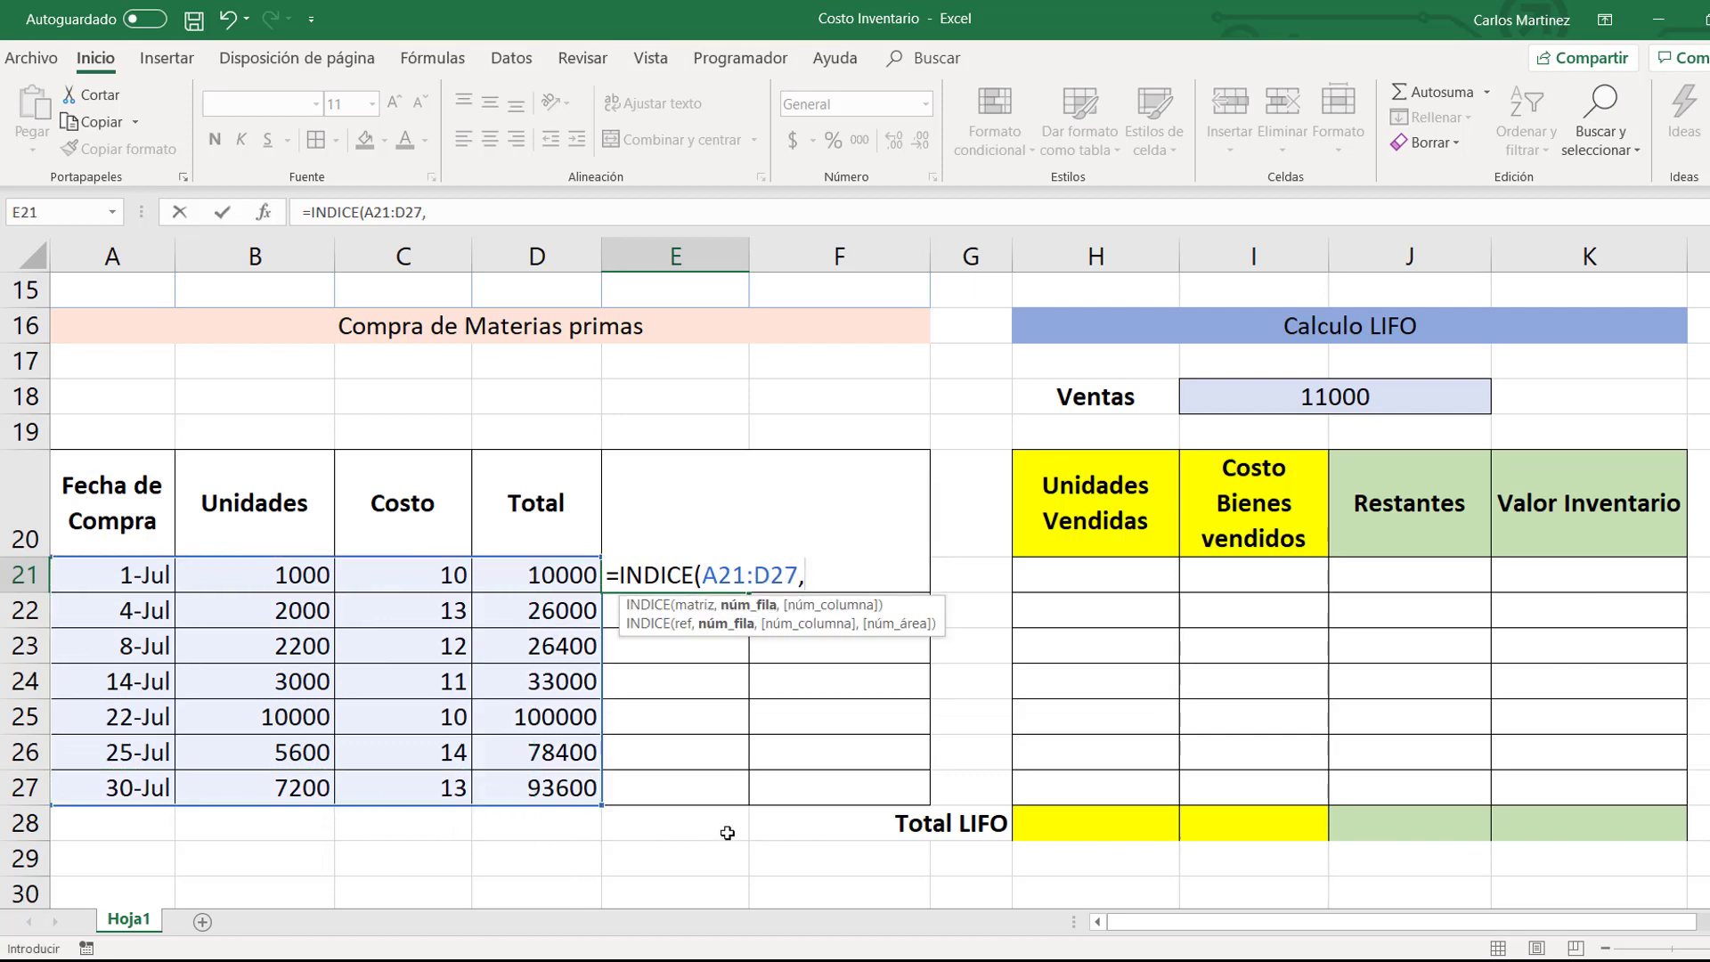
{"action": "type", "text": "fil"}
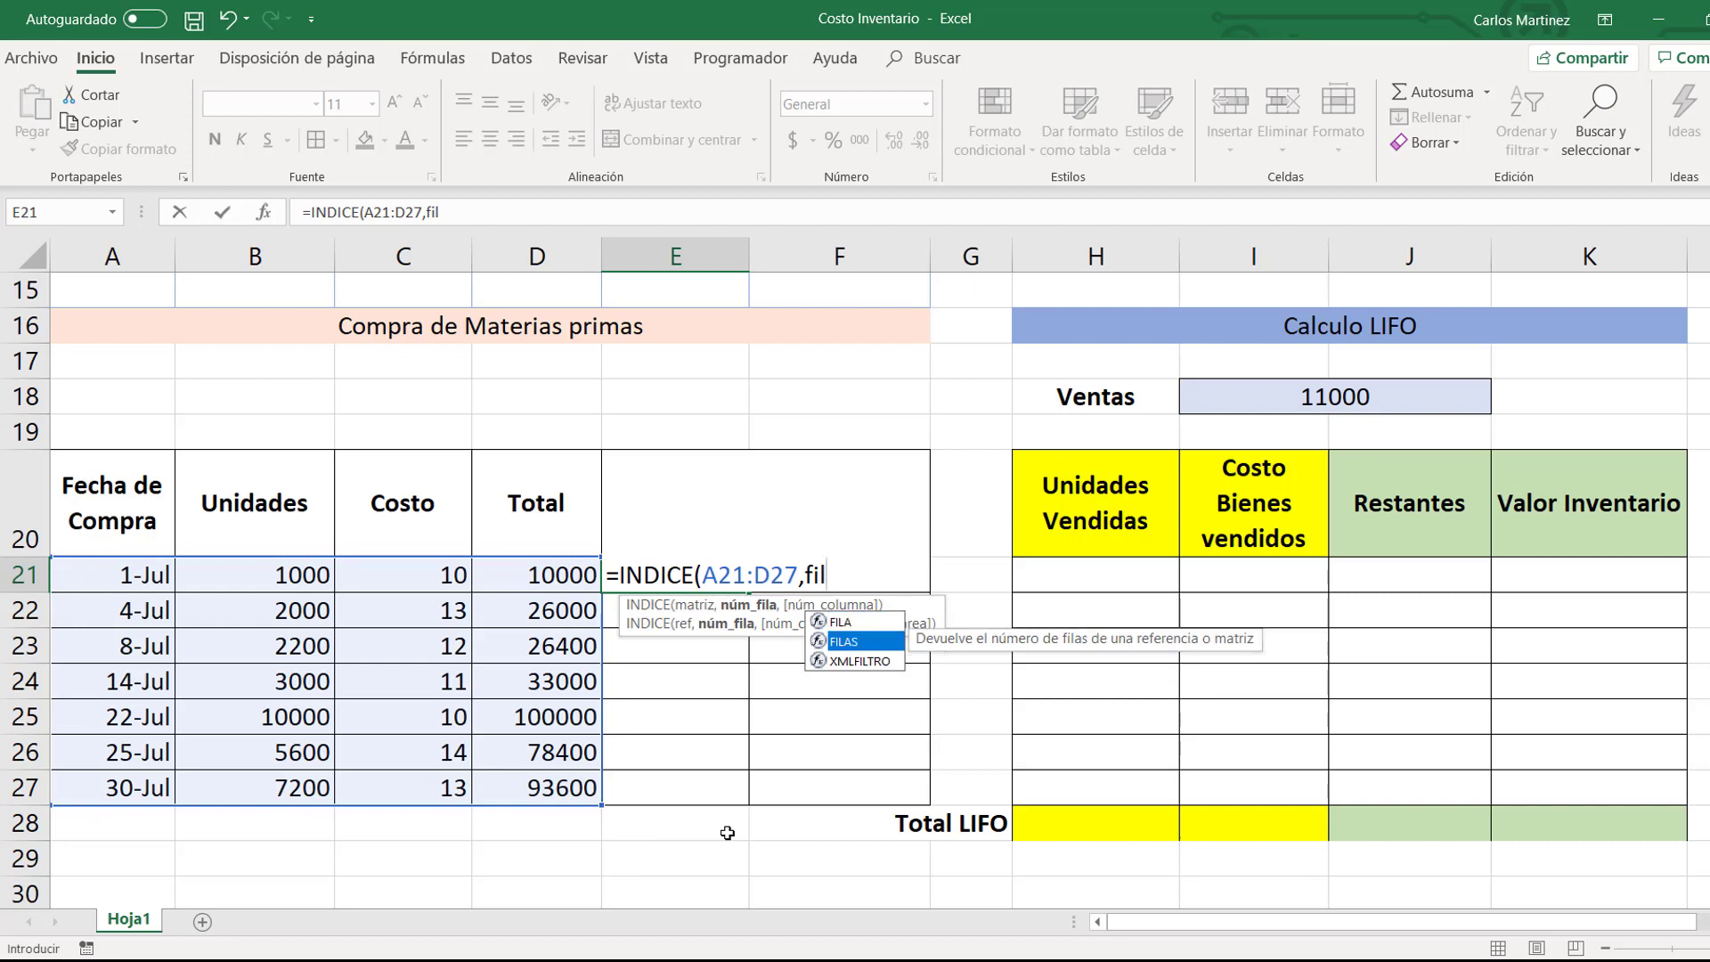
{"action": "key", "text": "Down"}
{"action": "key", "text": "Tab"}
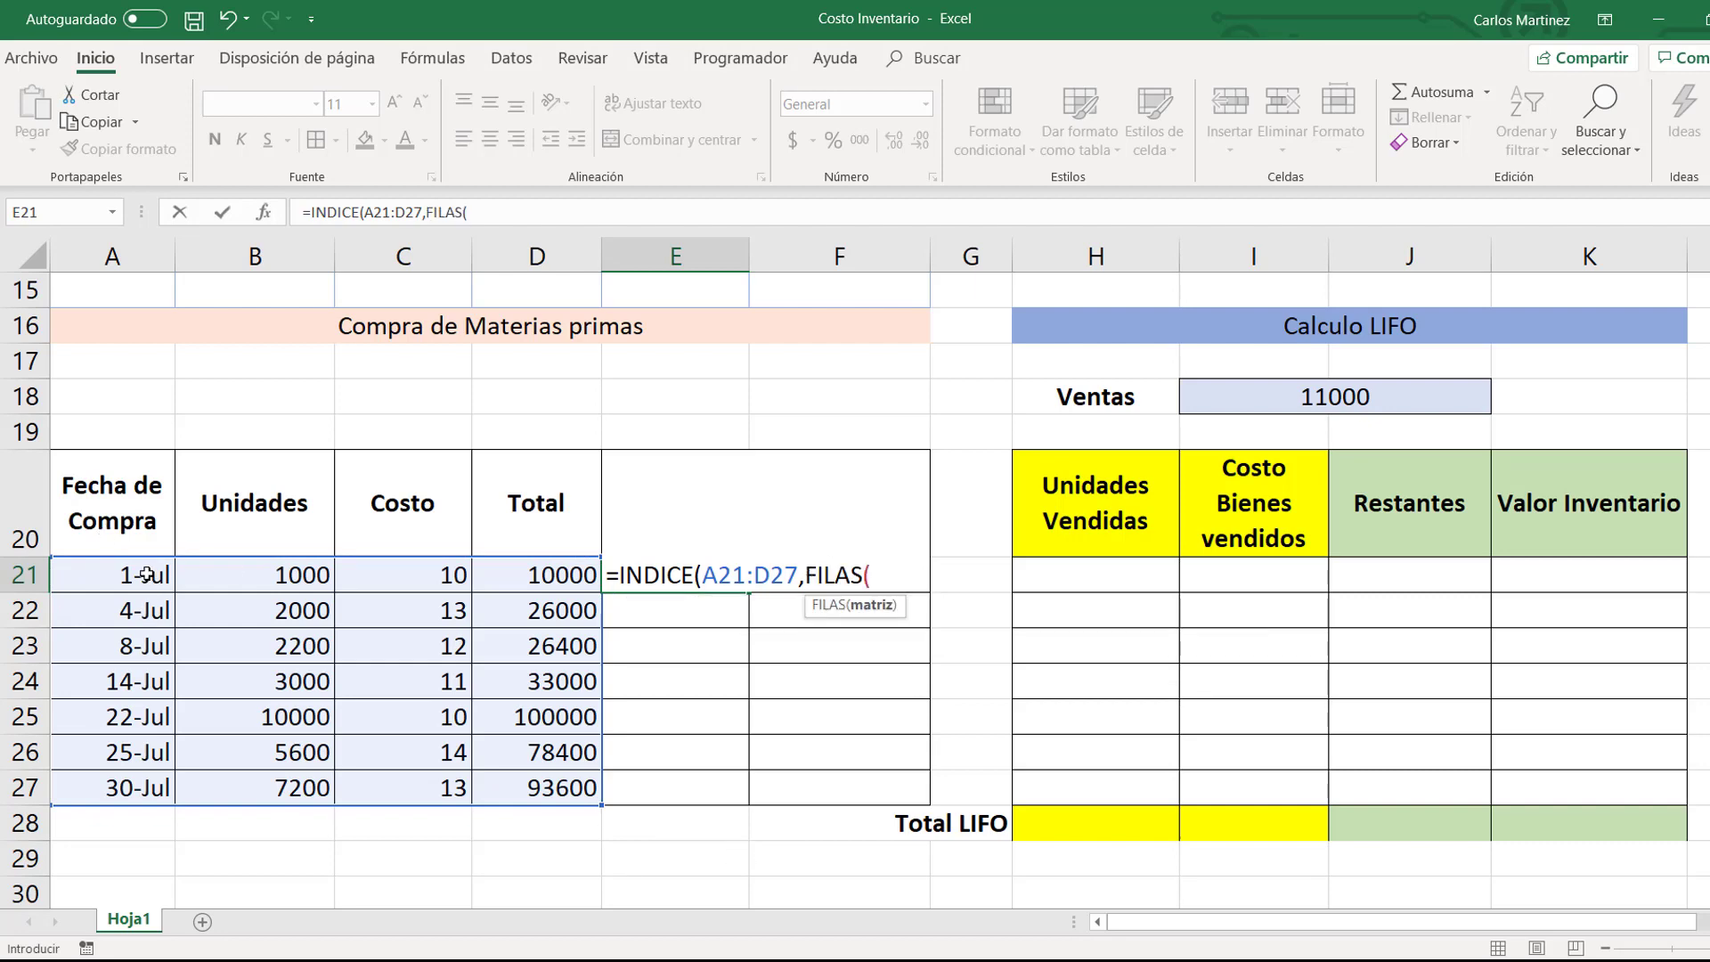
{"action": "left_click_drag", "start_coordinate": [144, 574], "coordinate": [141, 783]}
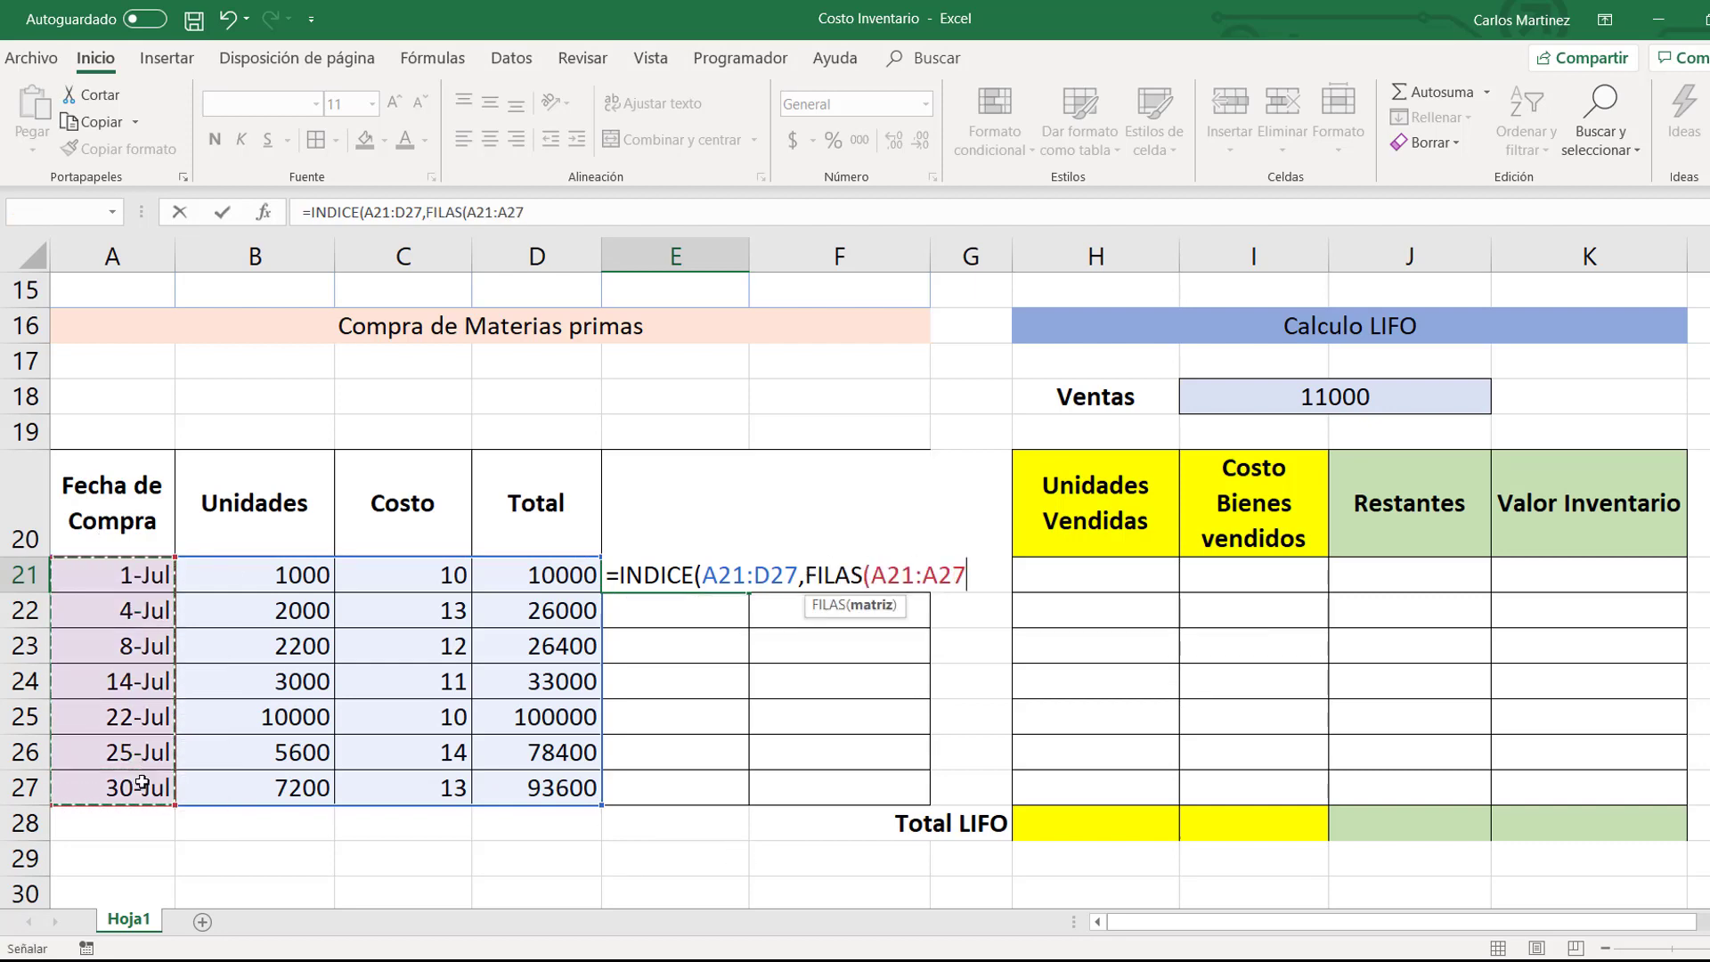
{"action": "left_click", "coordinate": [523, 214]}
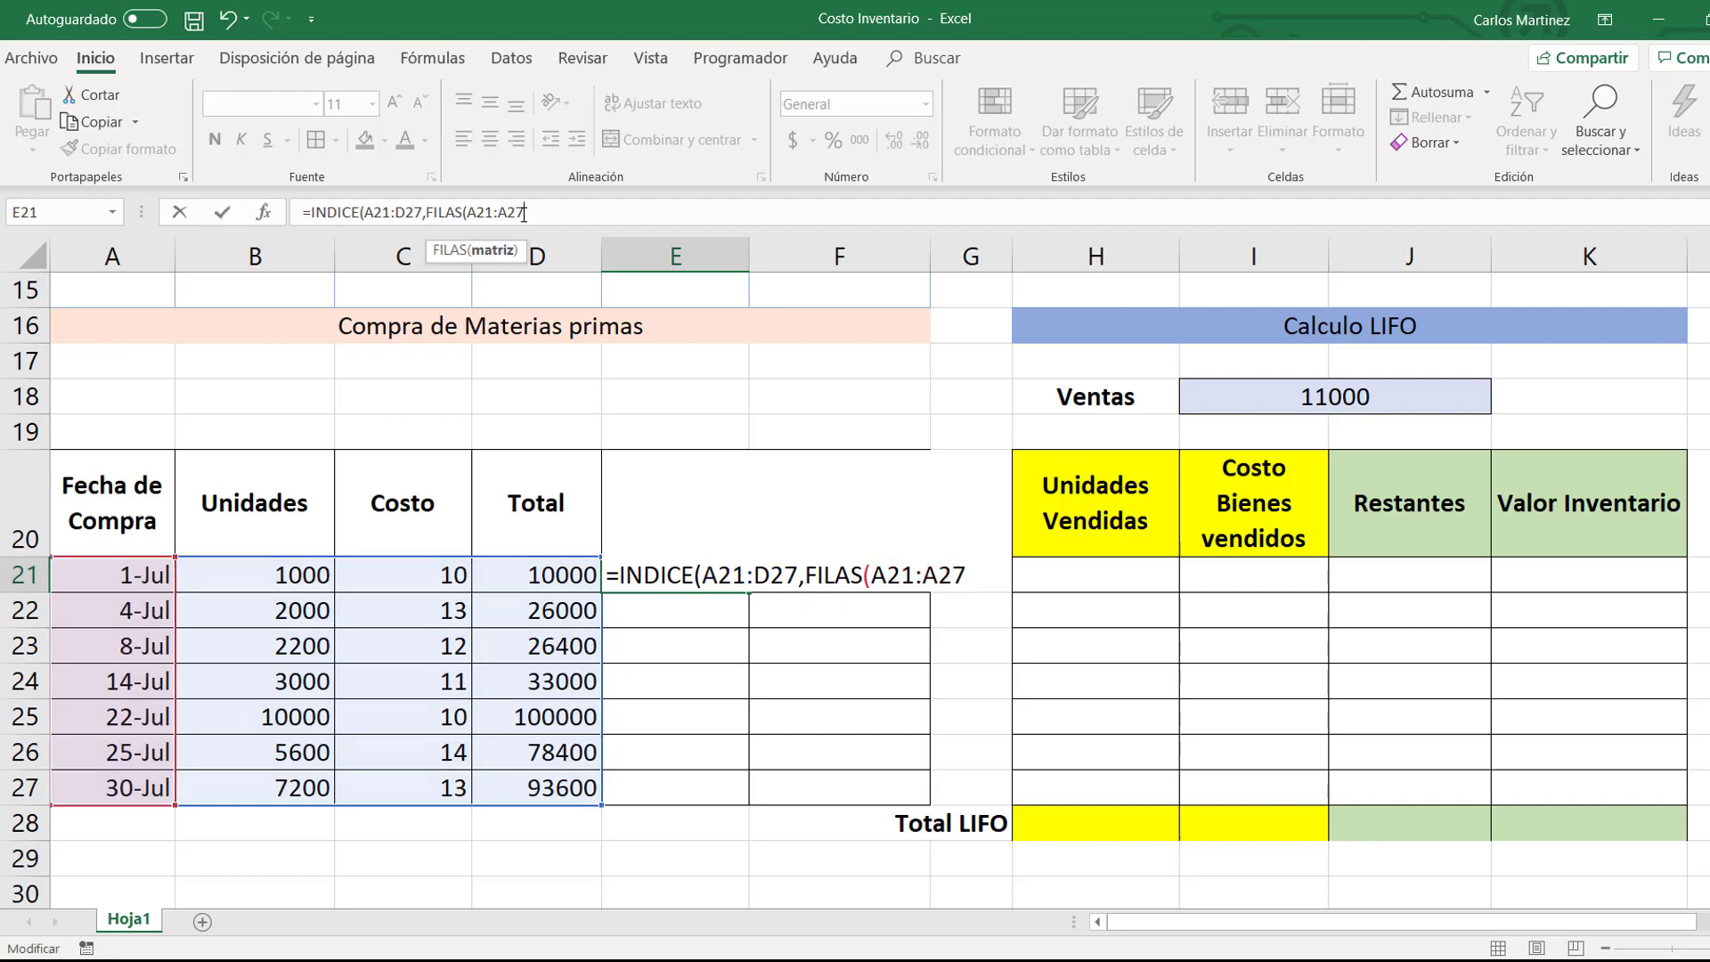
{"action": "key", "text": "F4"}
{"action": "type", "text": ")"}
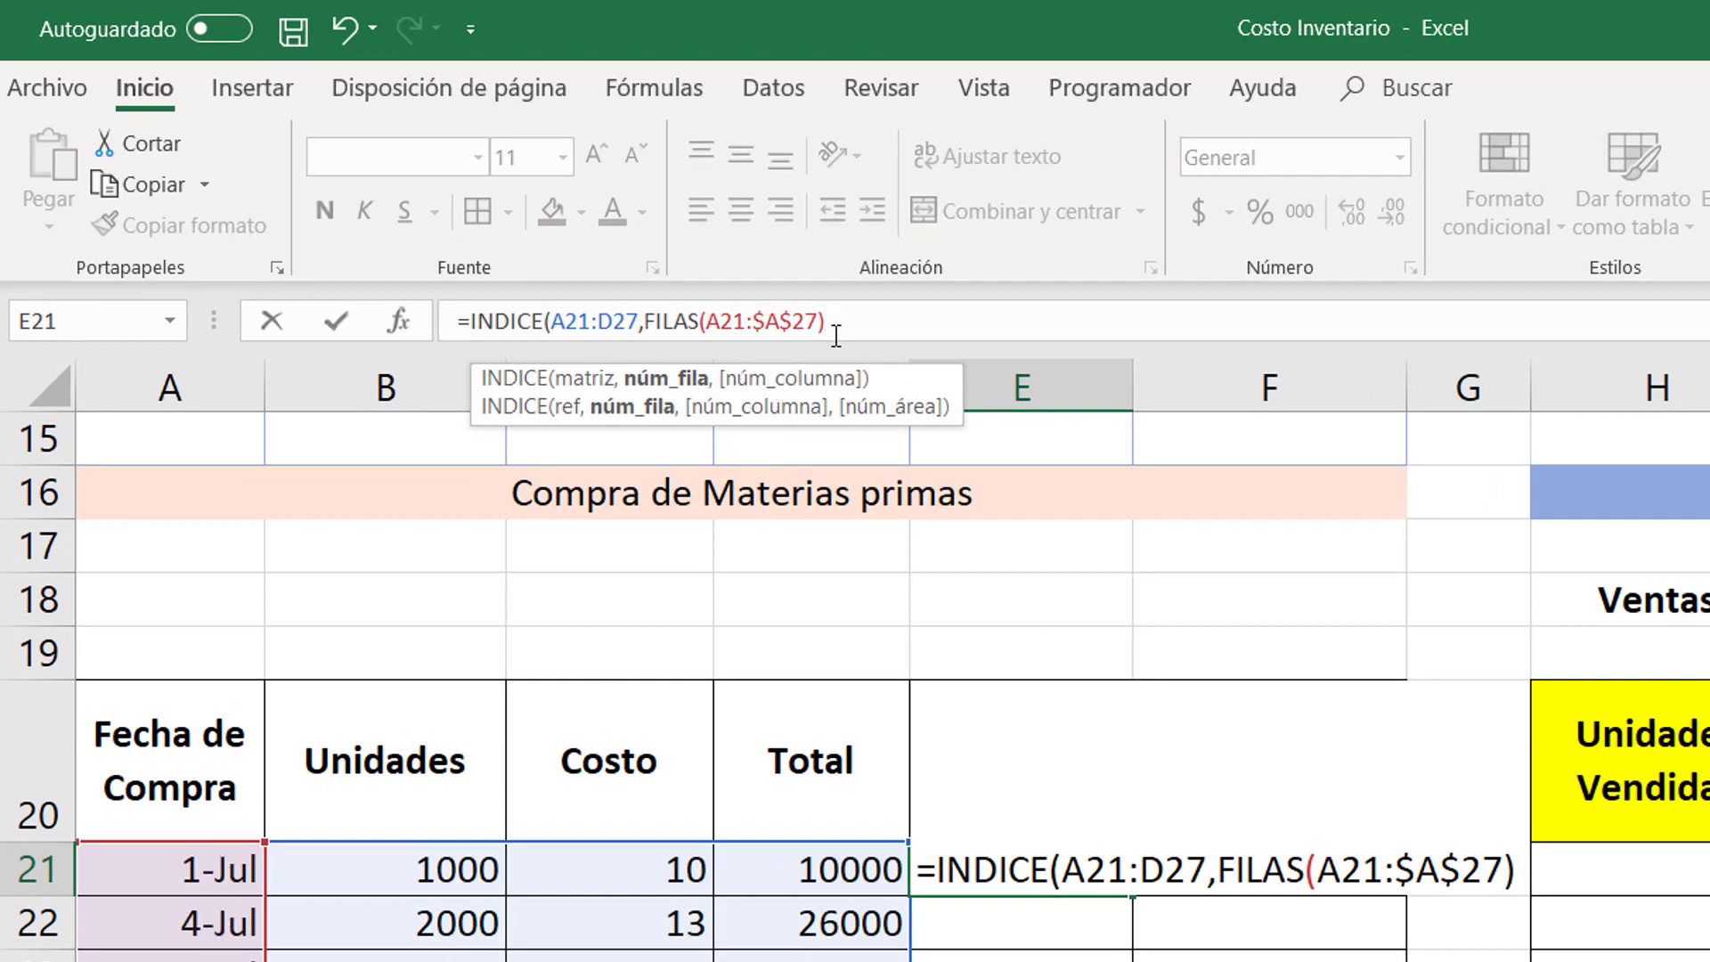
{"action": "type", "text": ","}
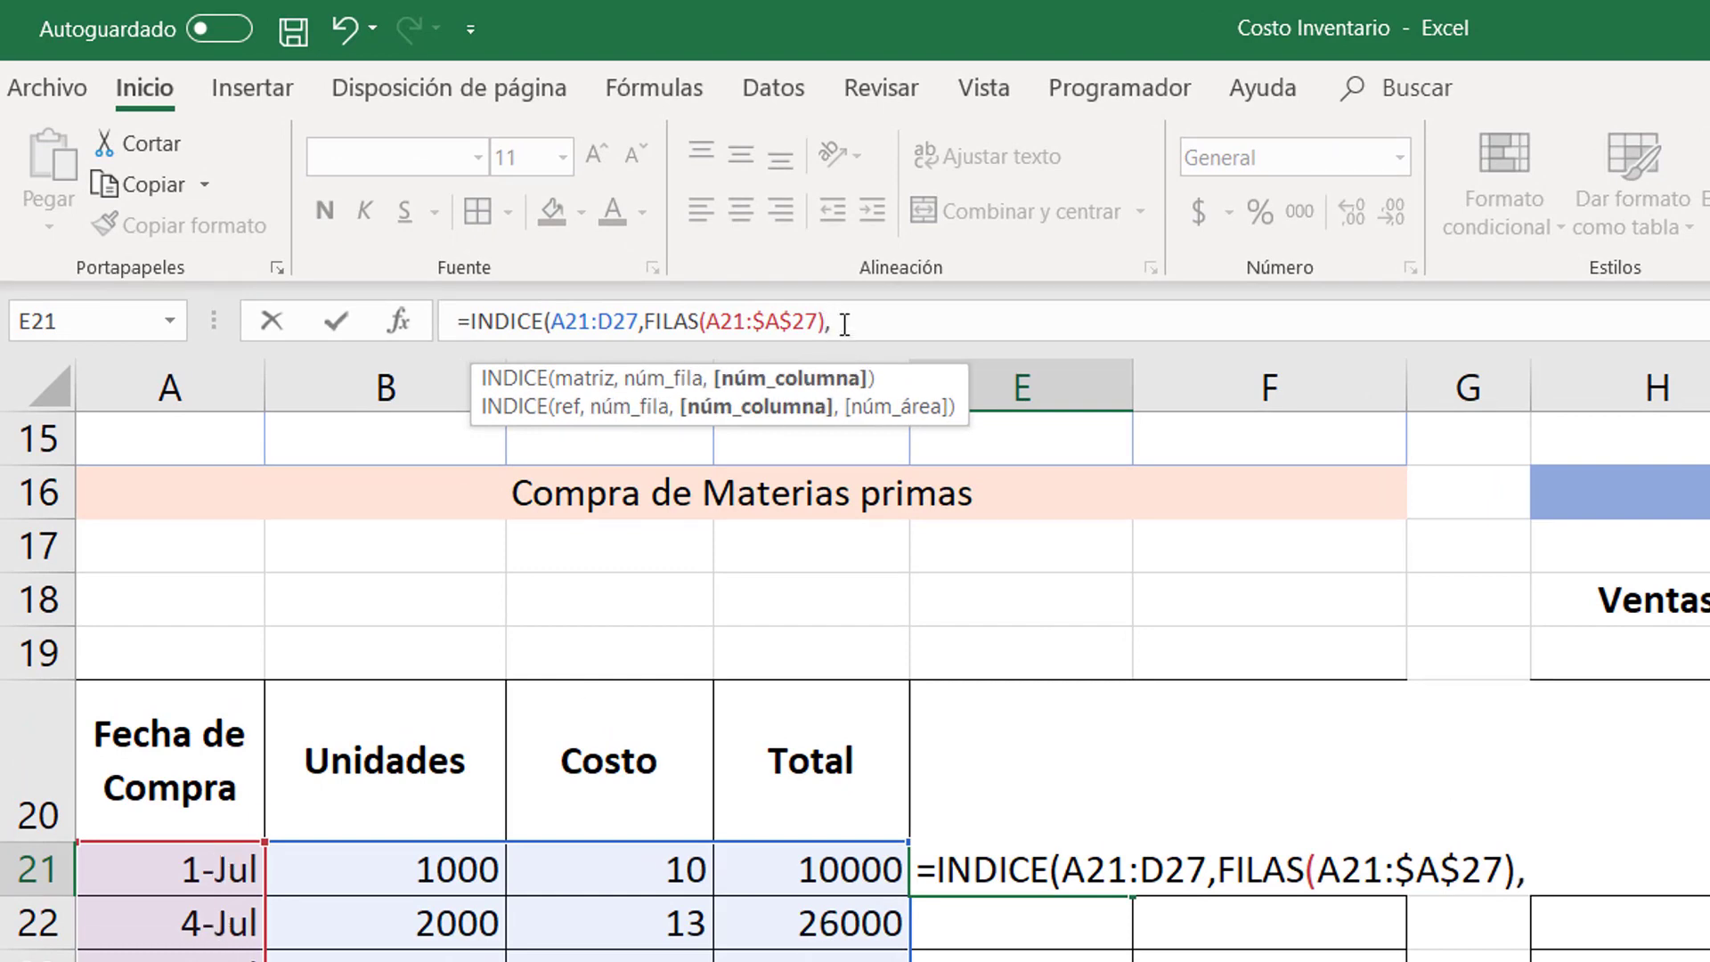
{"action": "type", "text": "2)"}
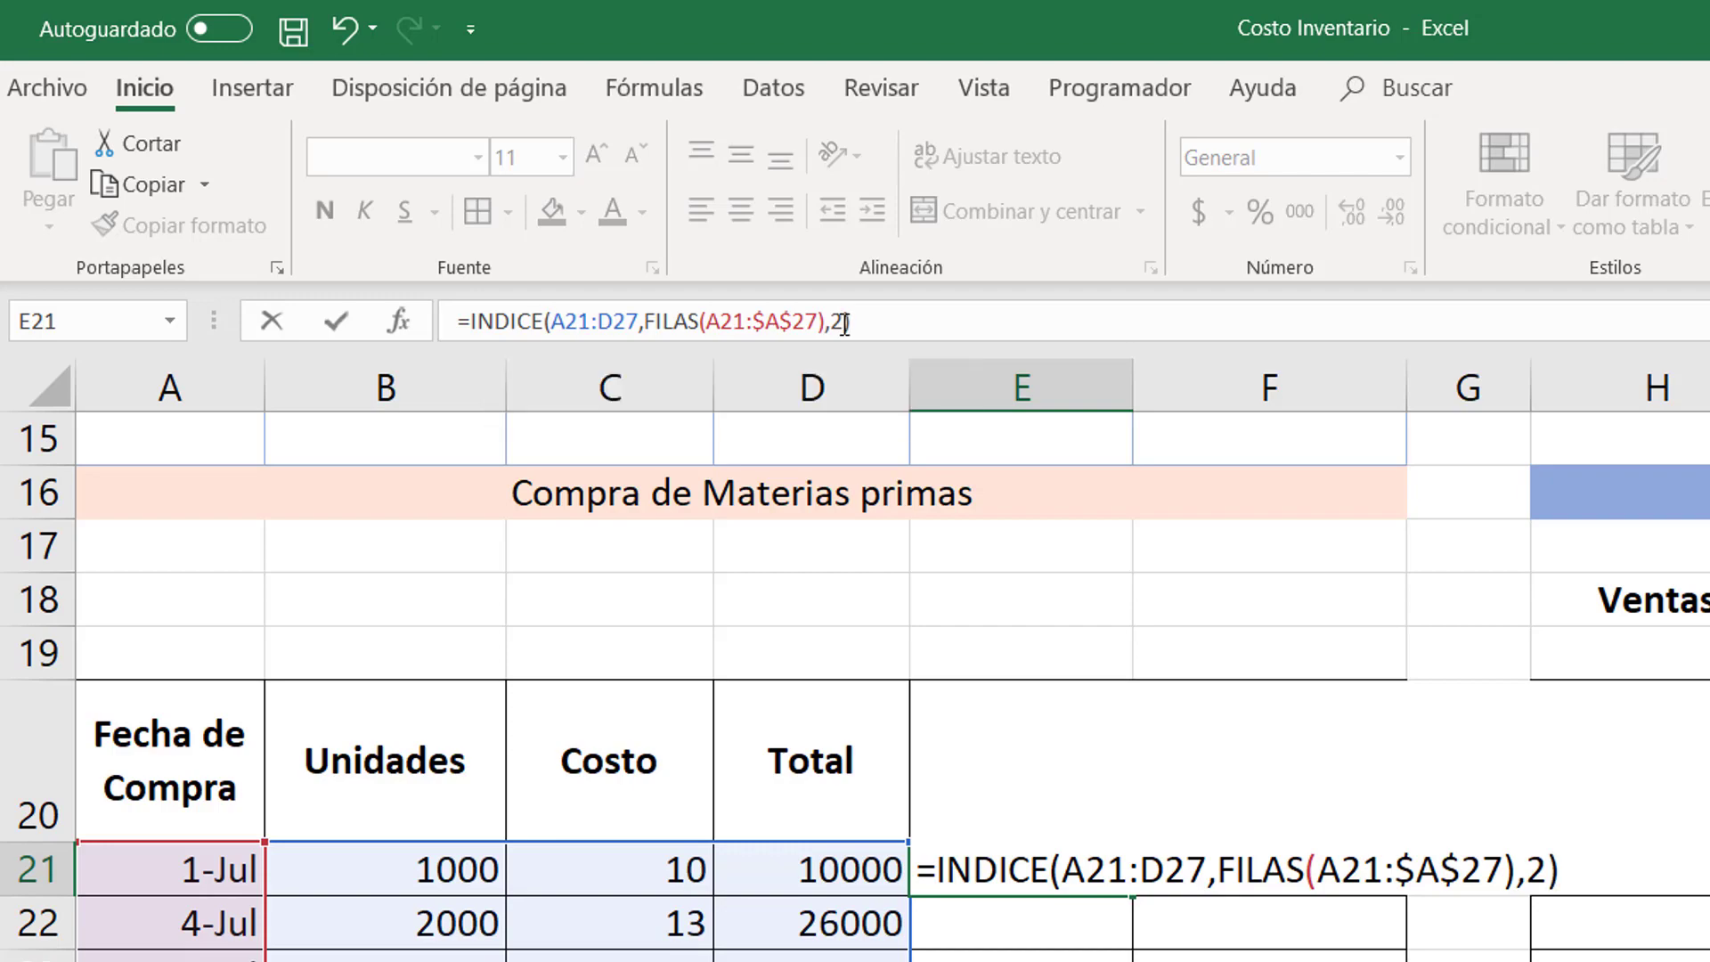
{"action": "key", "text": "Return"}
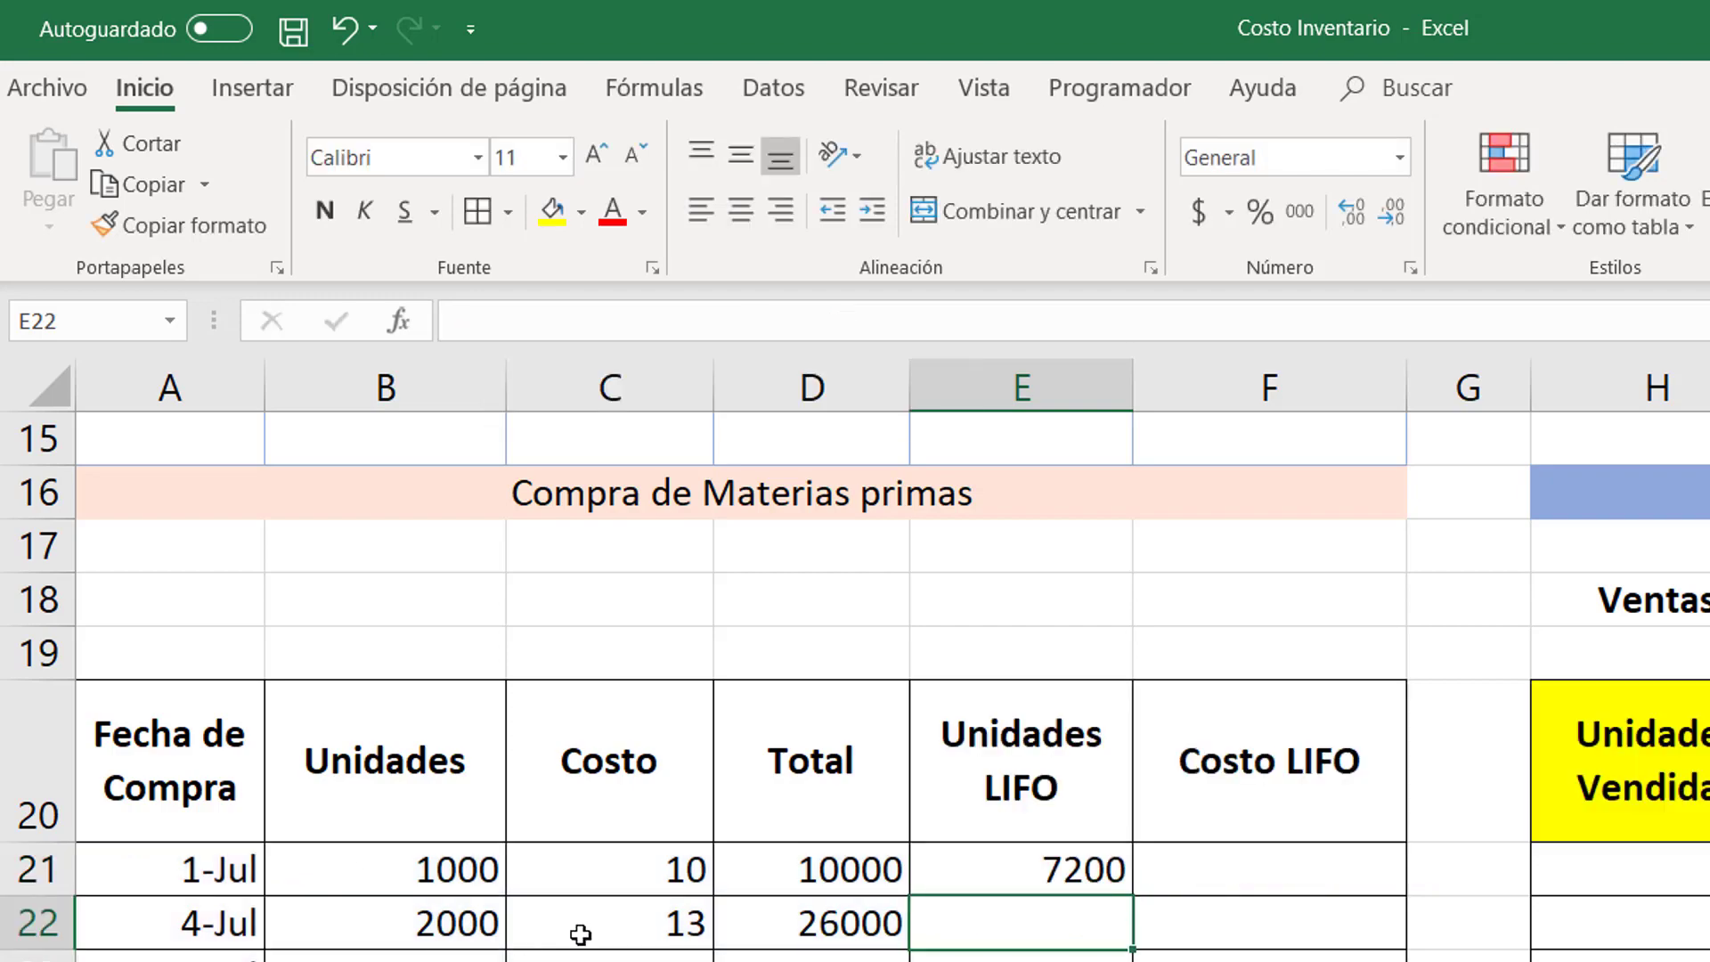
Step: Fill the E21 formula down through E27
{"action": "left_click", "coordinate": [990, 870]}
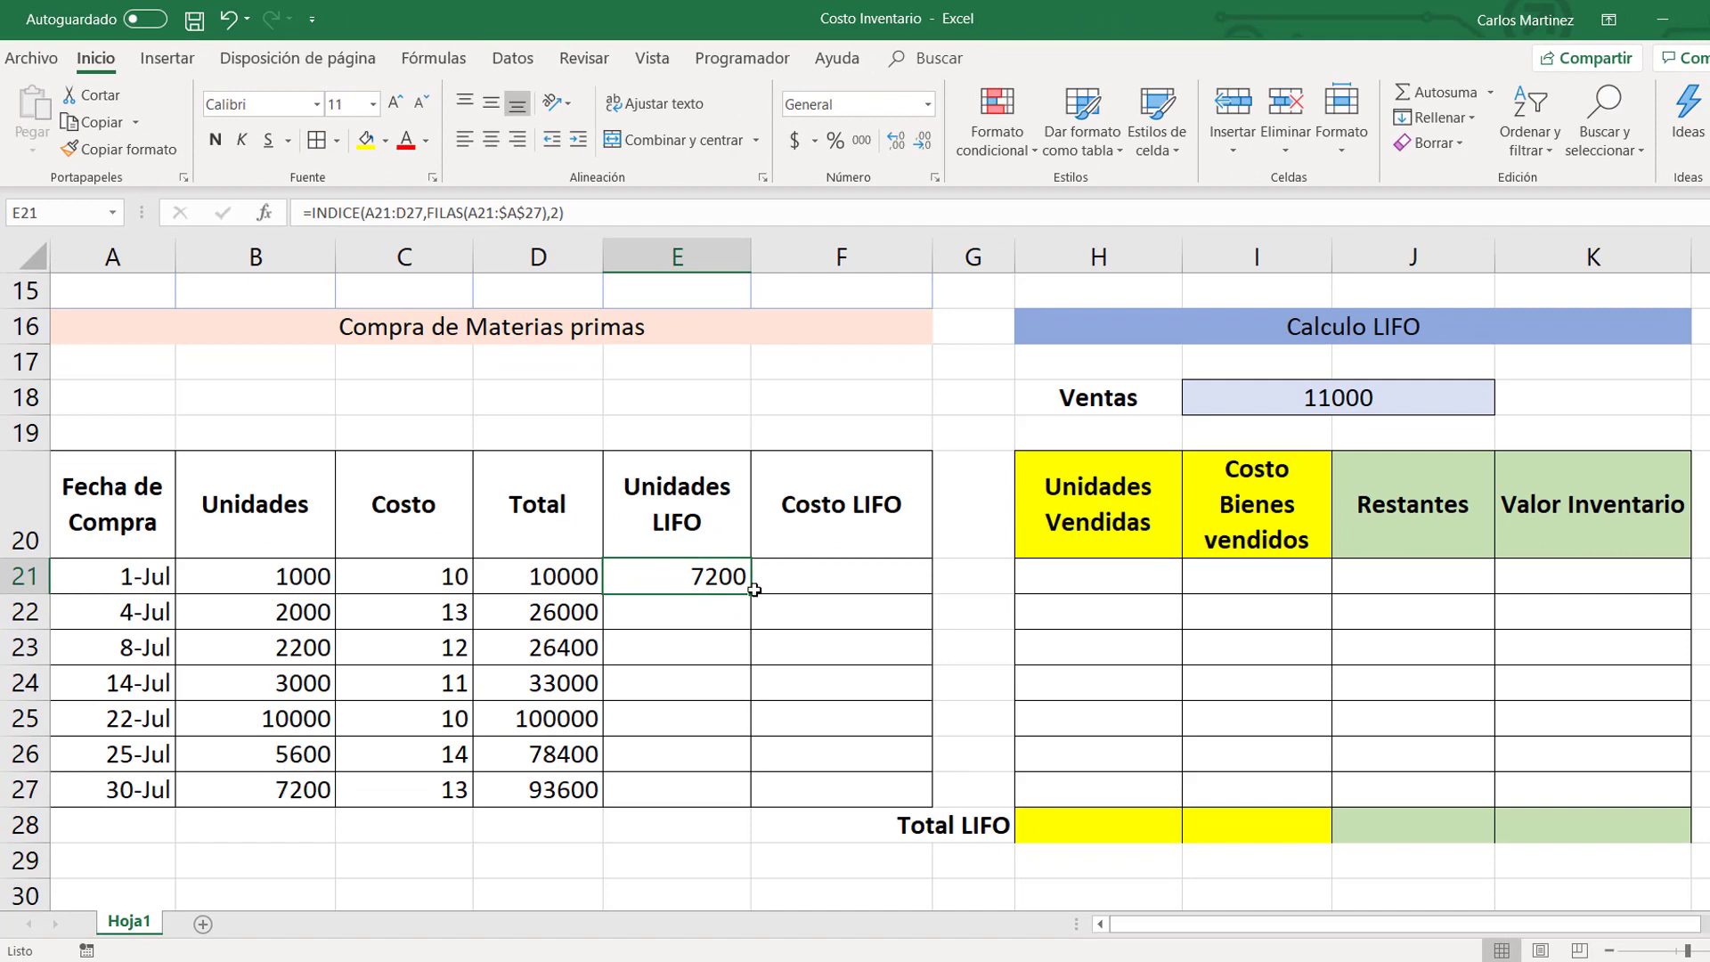
{"action": "left_click_drag", "start_coordinate": [749, 597], "coordinate": [748, 800]}
Step: Make the INDICE range in E21 absolute as $A$21:$D$27 and refill the corrected formula down through E27
{"action": "left_click", "coordinate": [682, 579]}
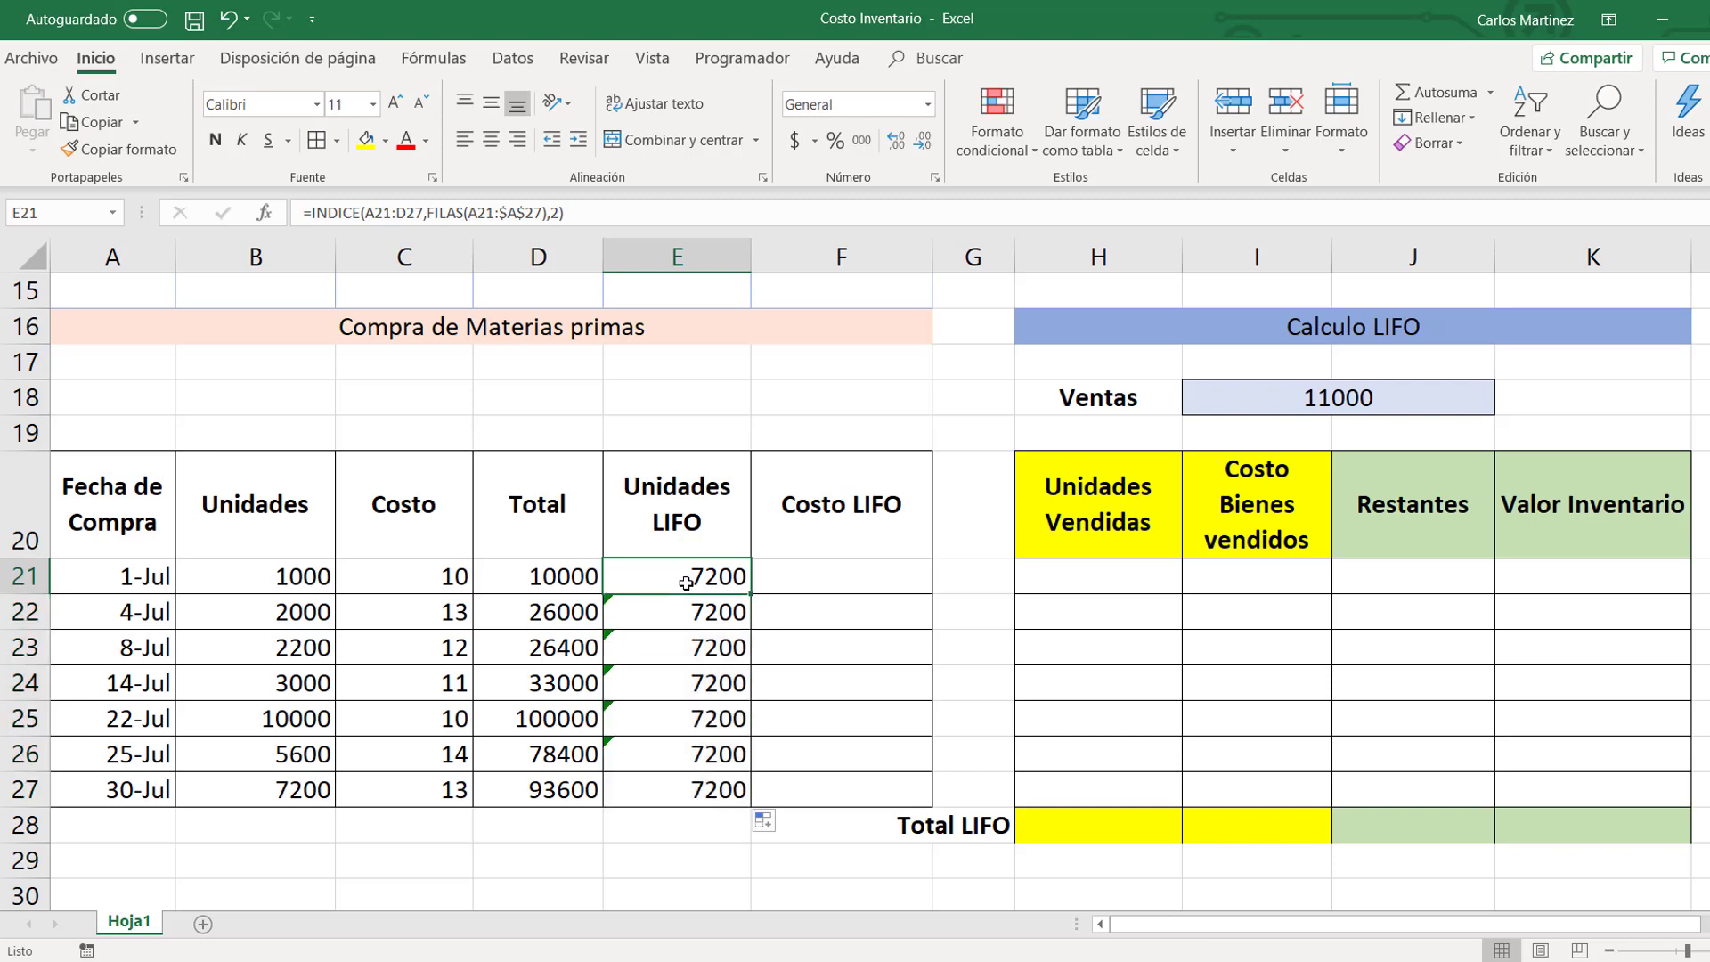
{"action": "left_click", "coordinate": [425, 214]}
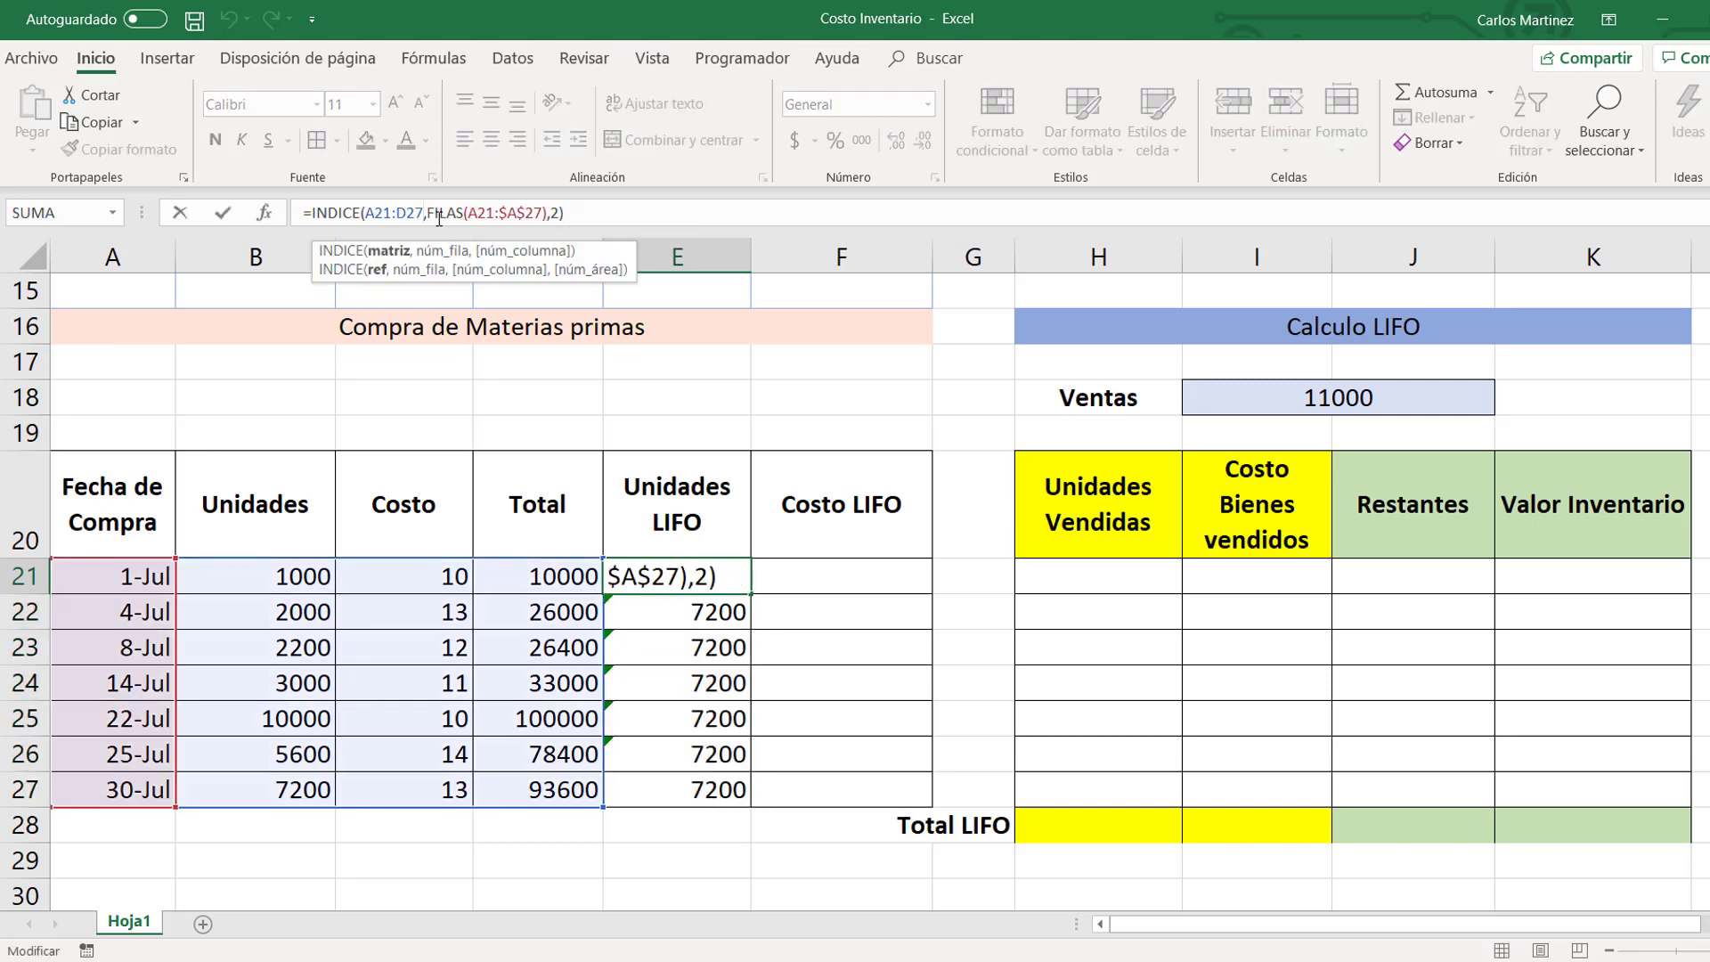
{"action": "key", "text": "F4"}
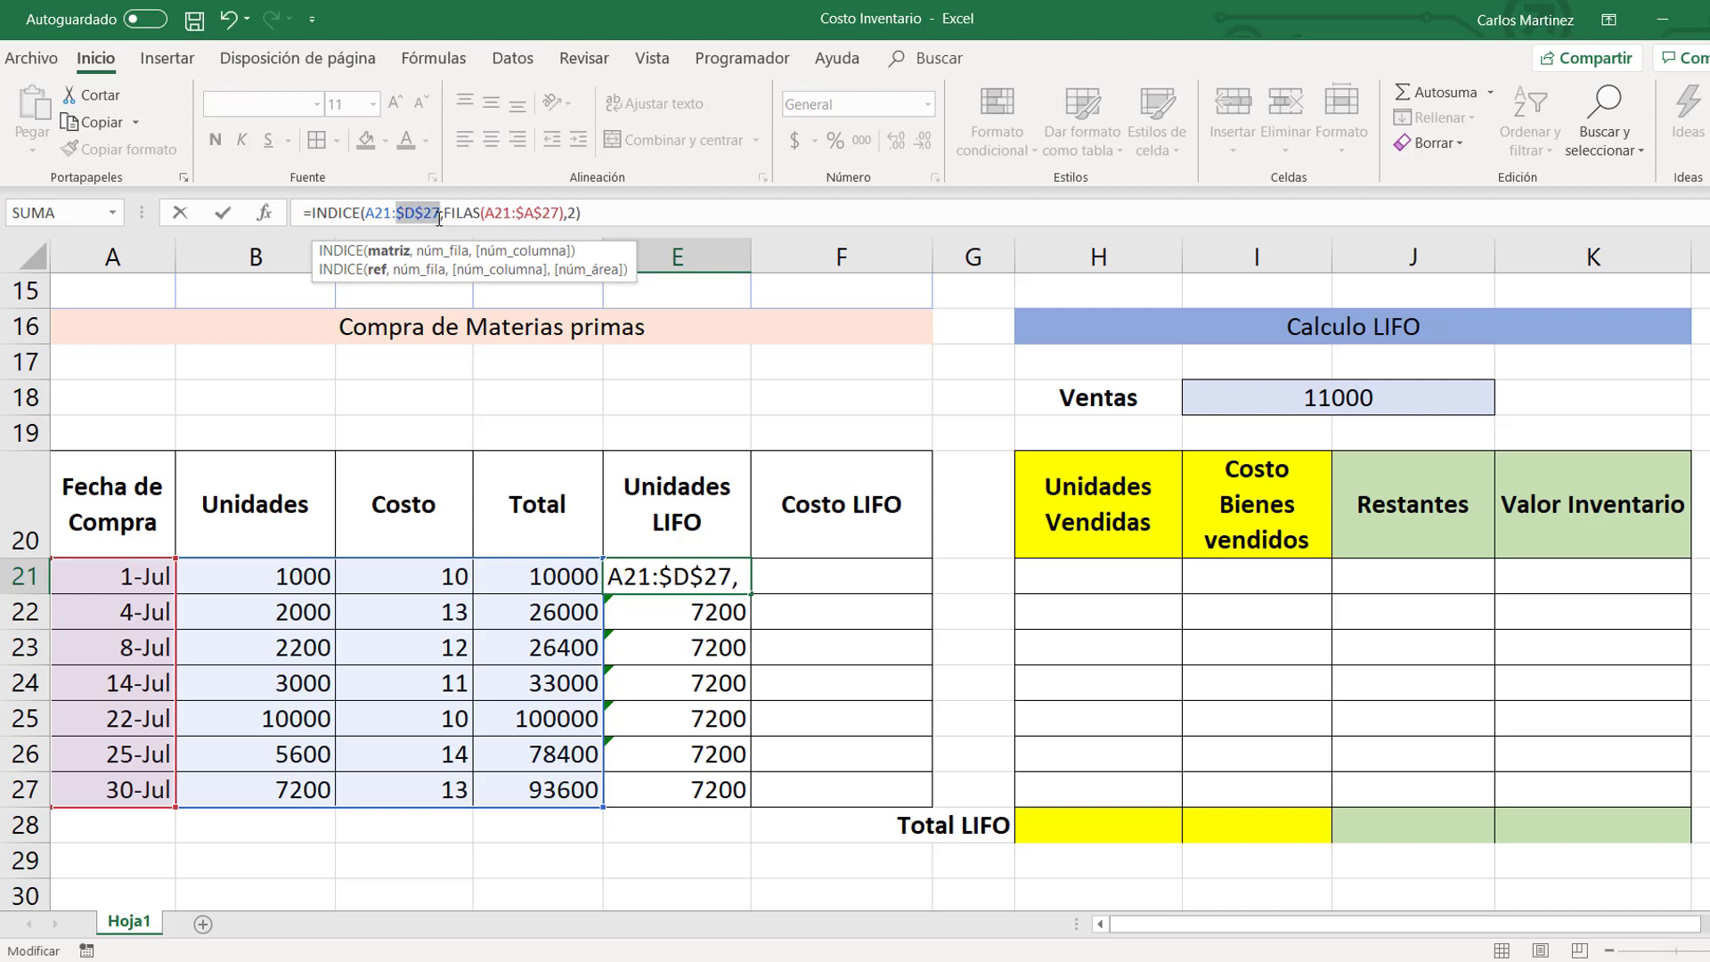
{"action": "left_click", "coordinate": [375, 214]}
{"action": "key", "text": "F4"}
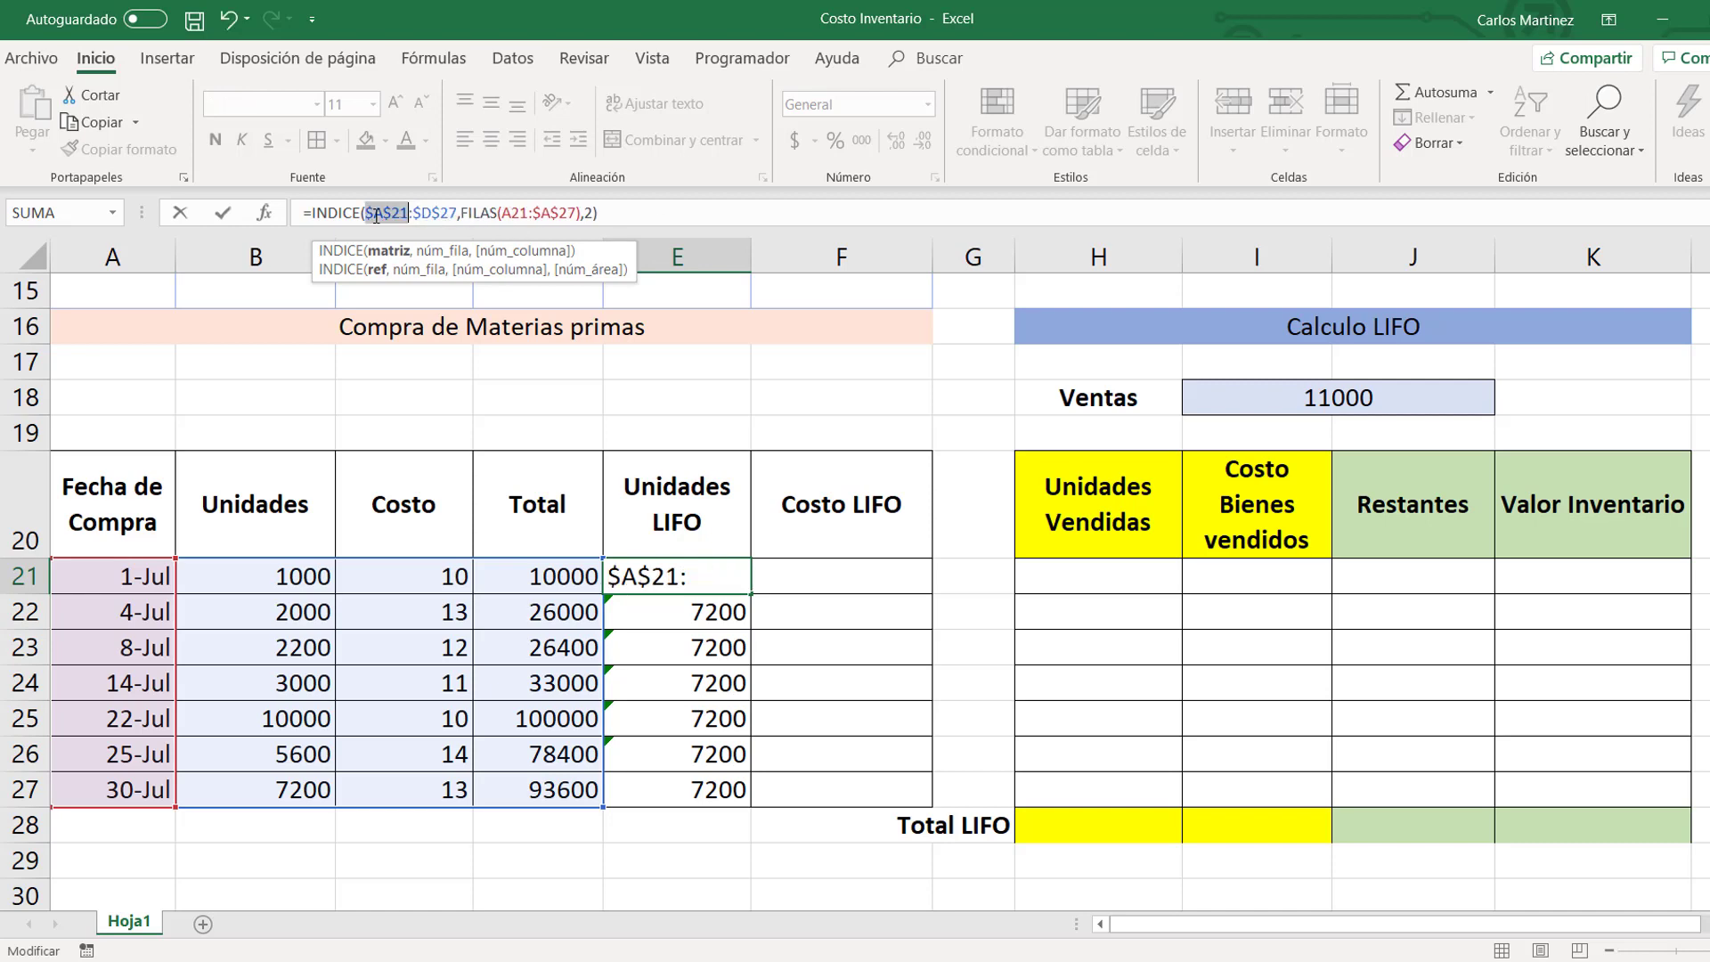
{"action": "left_click", "coordinate": [627, 212]}
{"action": "key", "text": "Return"}
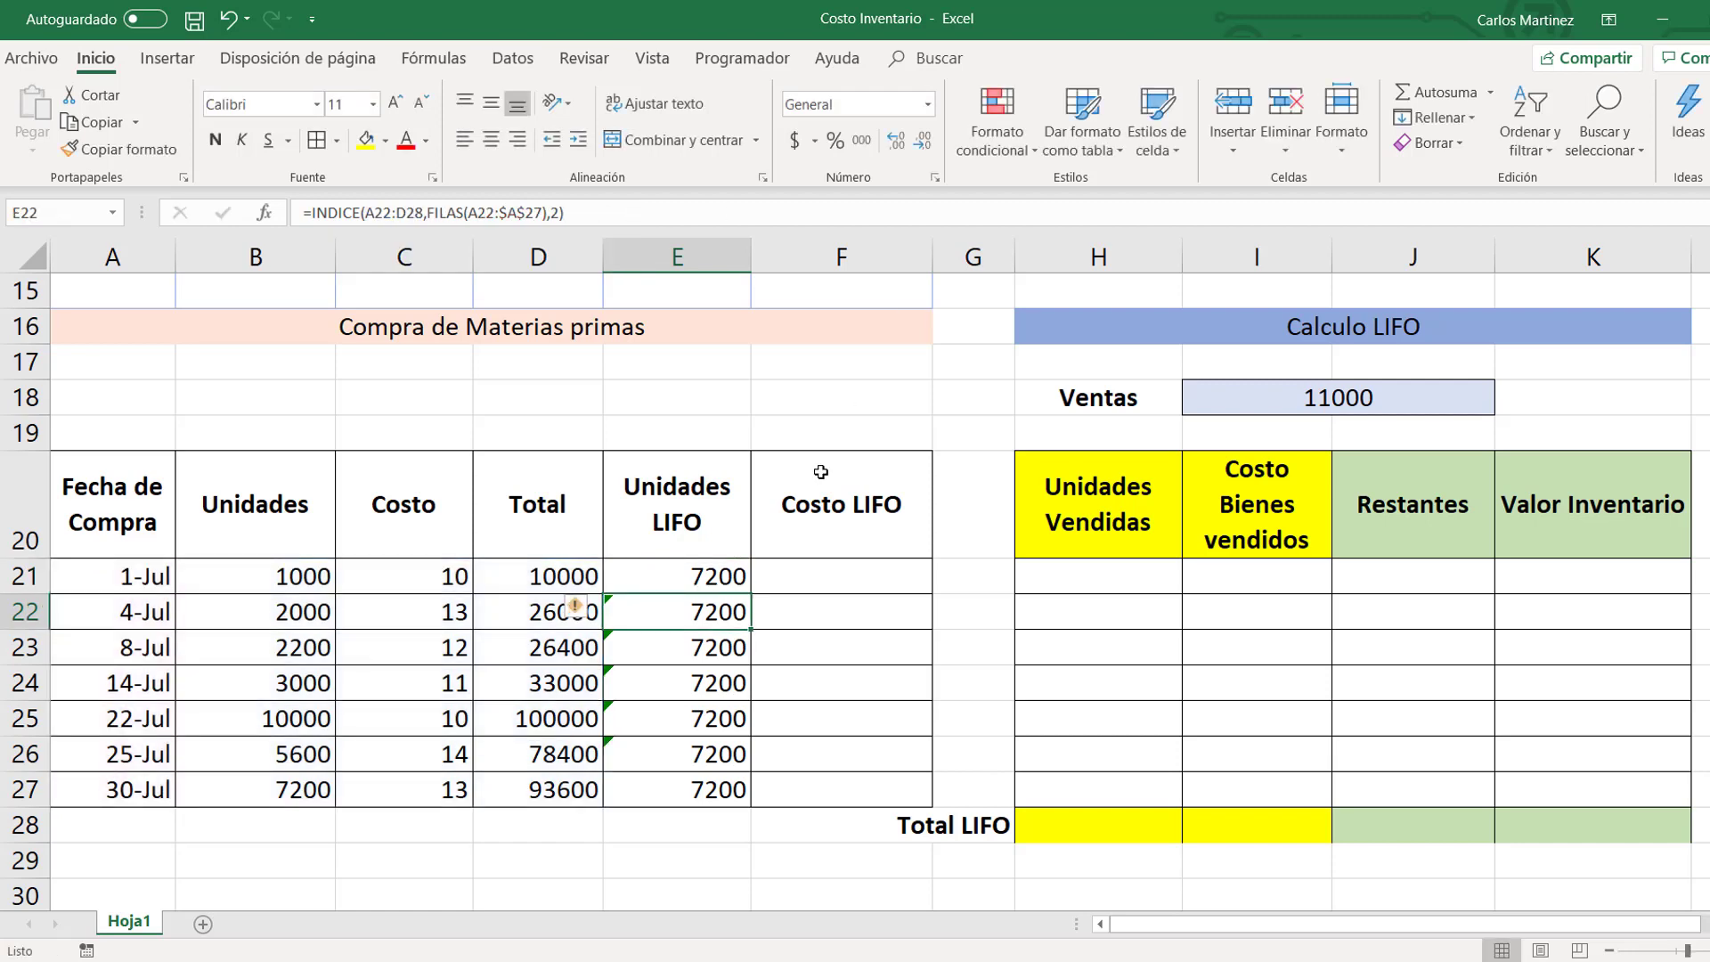
{"action": "left_click", "coordinate": [722, 569]}
{"action": "left_click_drag", "start_coordinate": [750, 592], "coordinate": [702, 814]}
Step: Copy the full text of the INDICE formula in E21 and leave the cell without altering it
{"action": "left_click", "coordinate": [678, 588]}
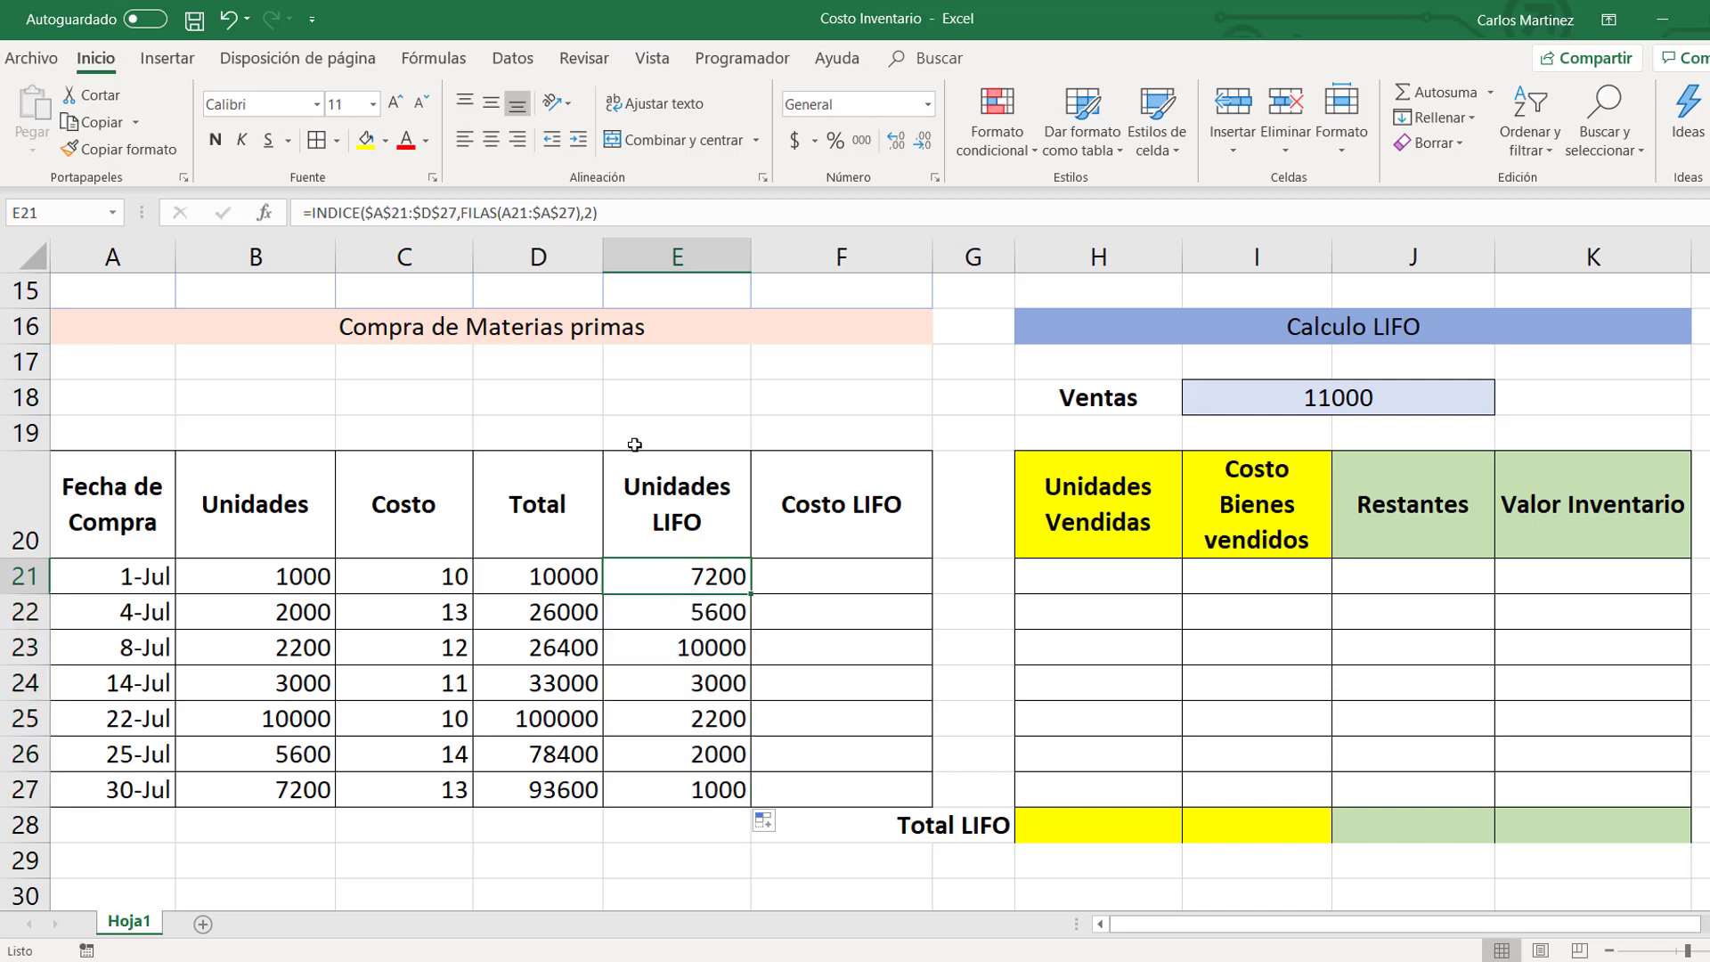
{"action": "left_click_drag", "start_coordinate": [639, 221], "coordinate": [302, 222]}
{"action": "key", "text": "ctrl+c"}
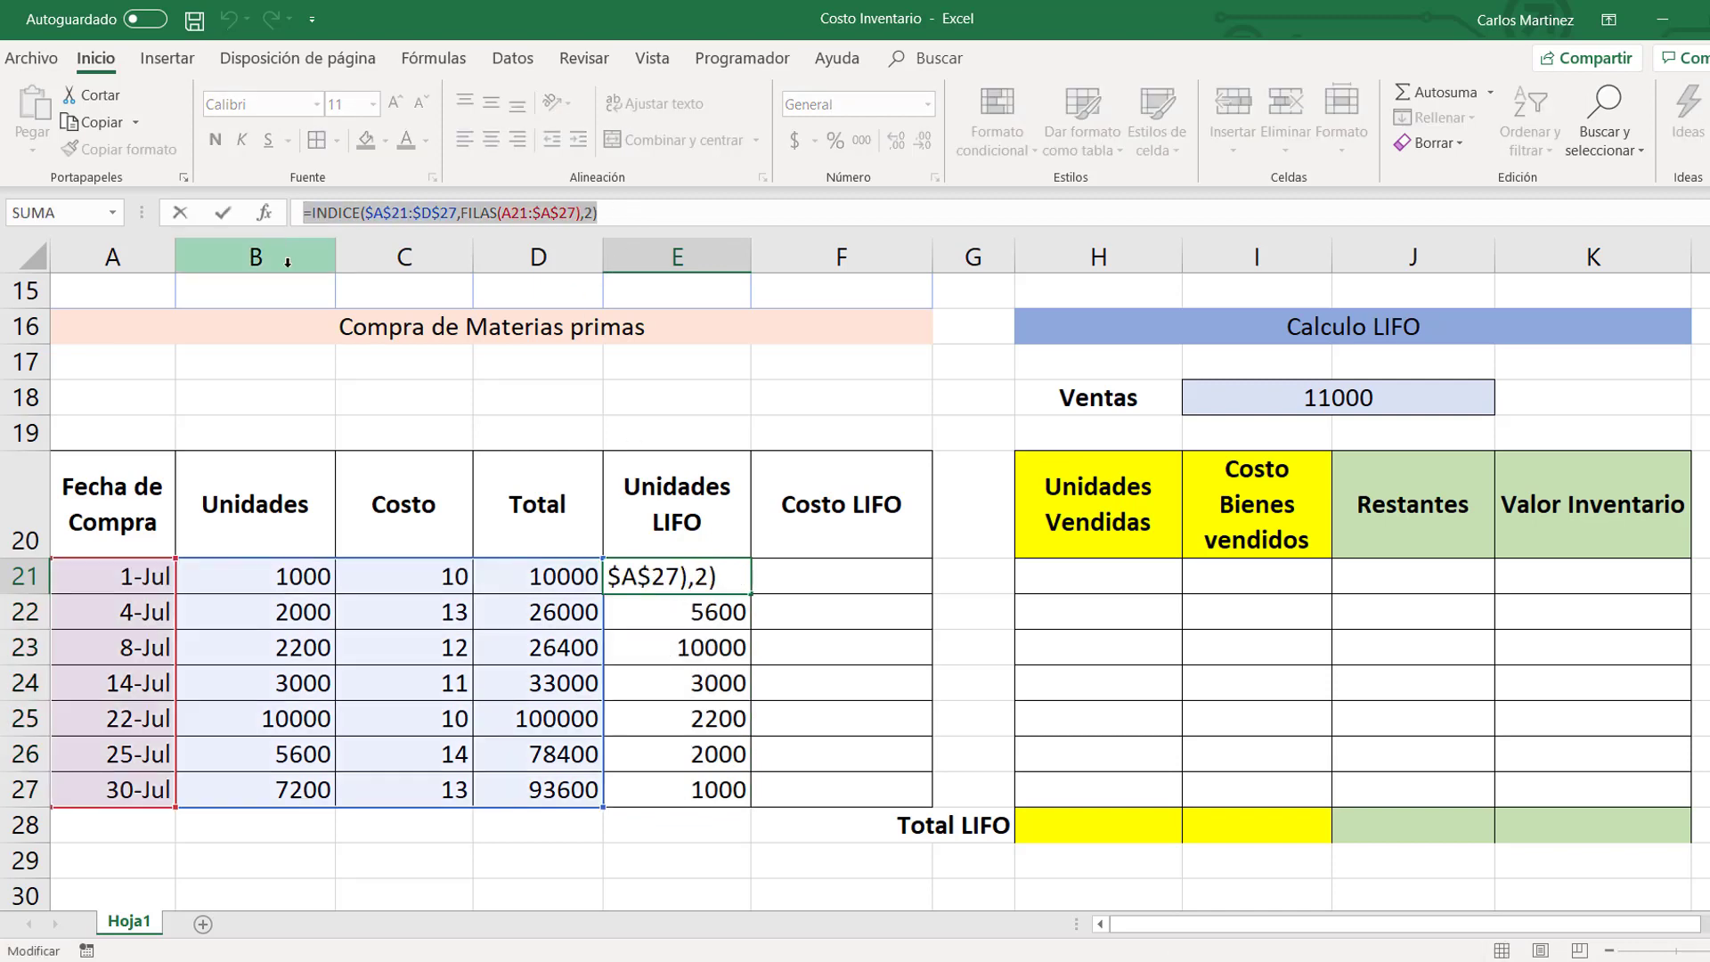
{"action": "type", "text": "="}
{"action": "left_click", "coordinate": [812, 583]}
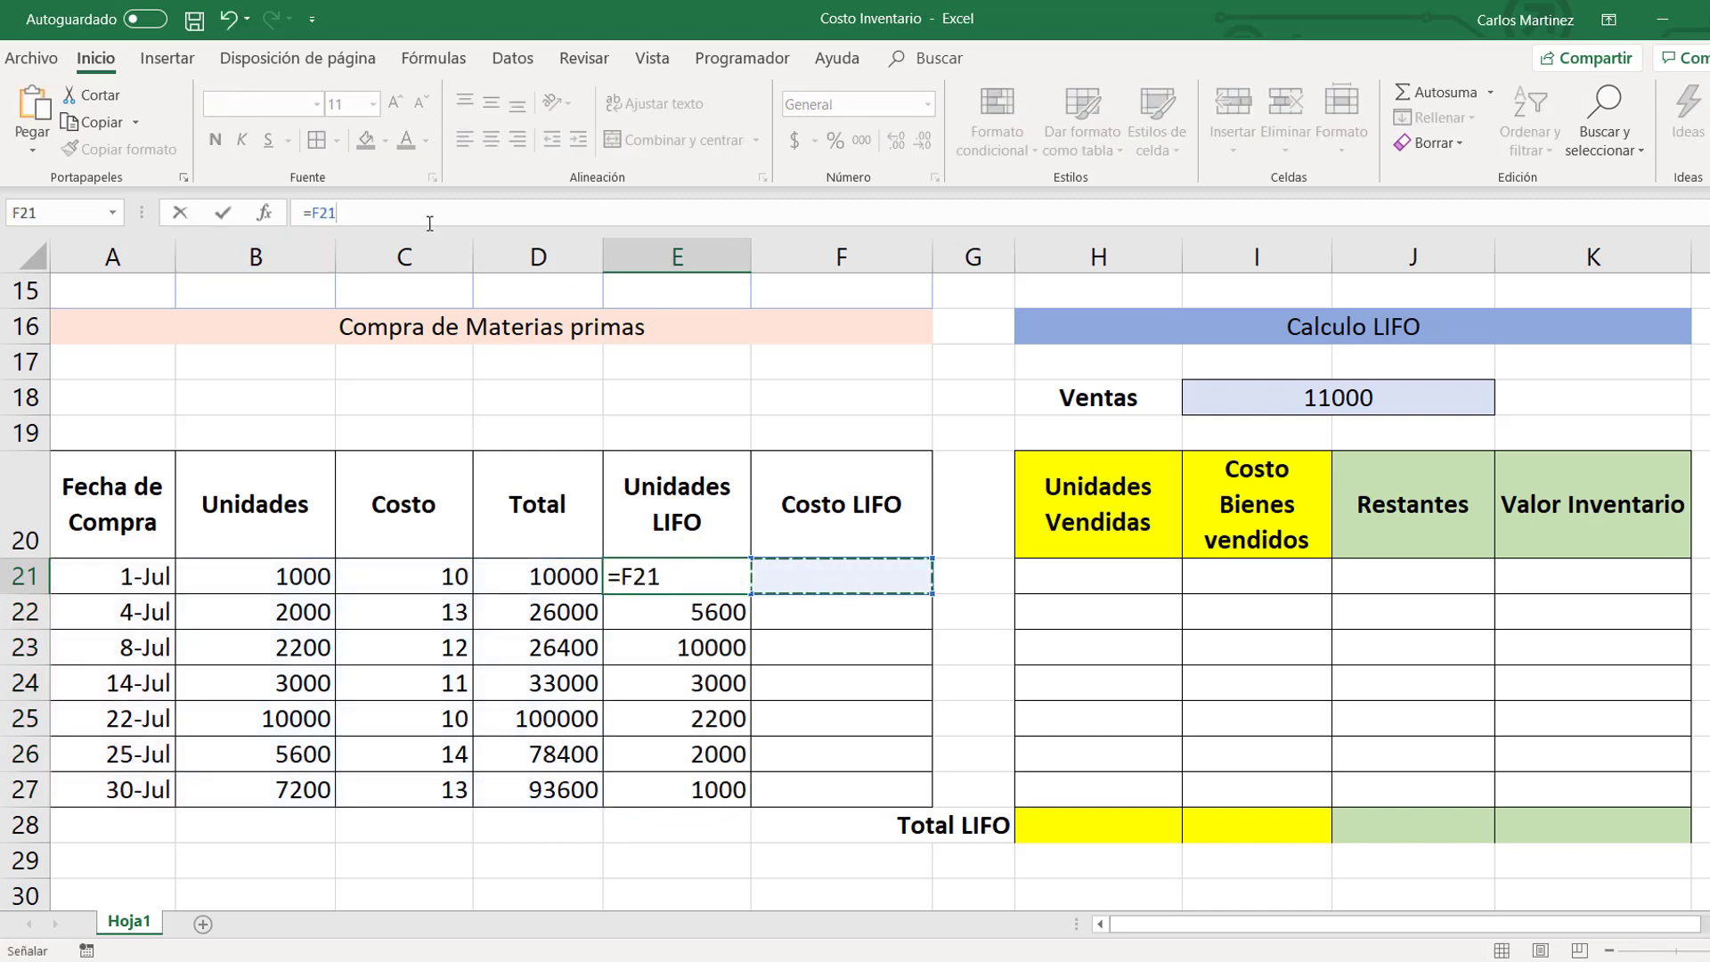
{"action": "key", "text": "Escape"}
Step: Paste the INDICE formula into F21 with its column number set to 3, and fill it down through F27
{"action": "left_click", "coordinate": [883, 570]}
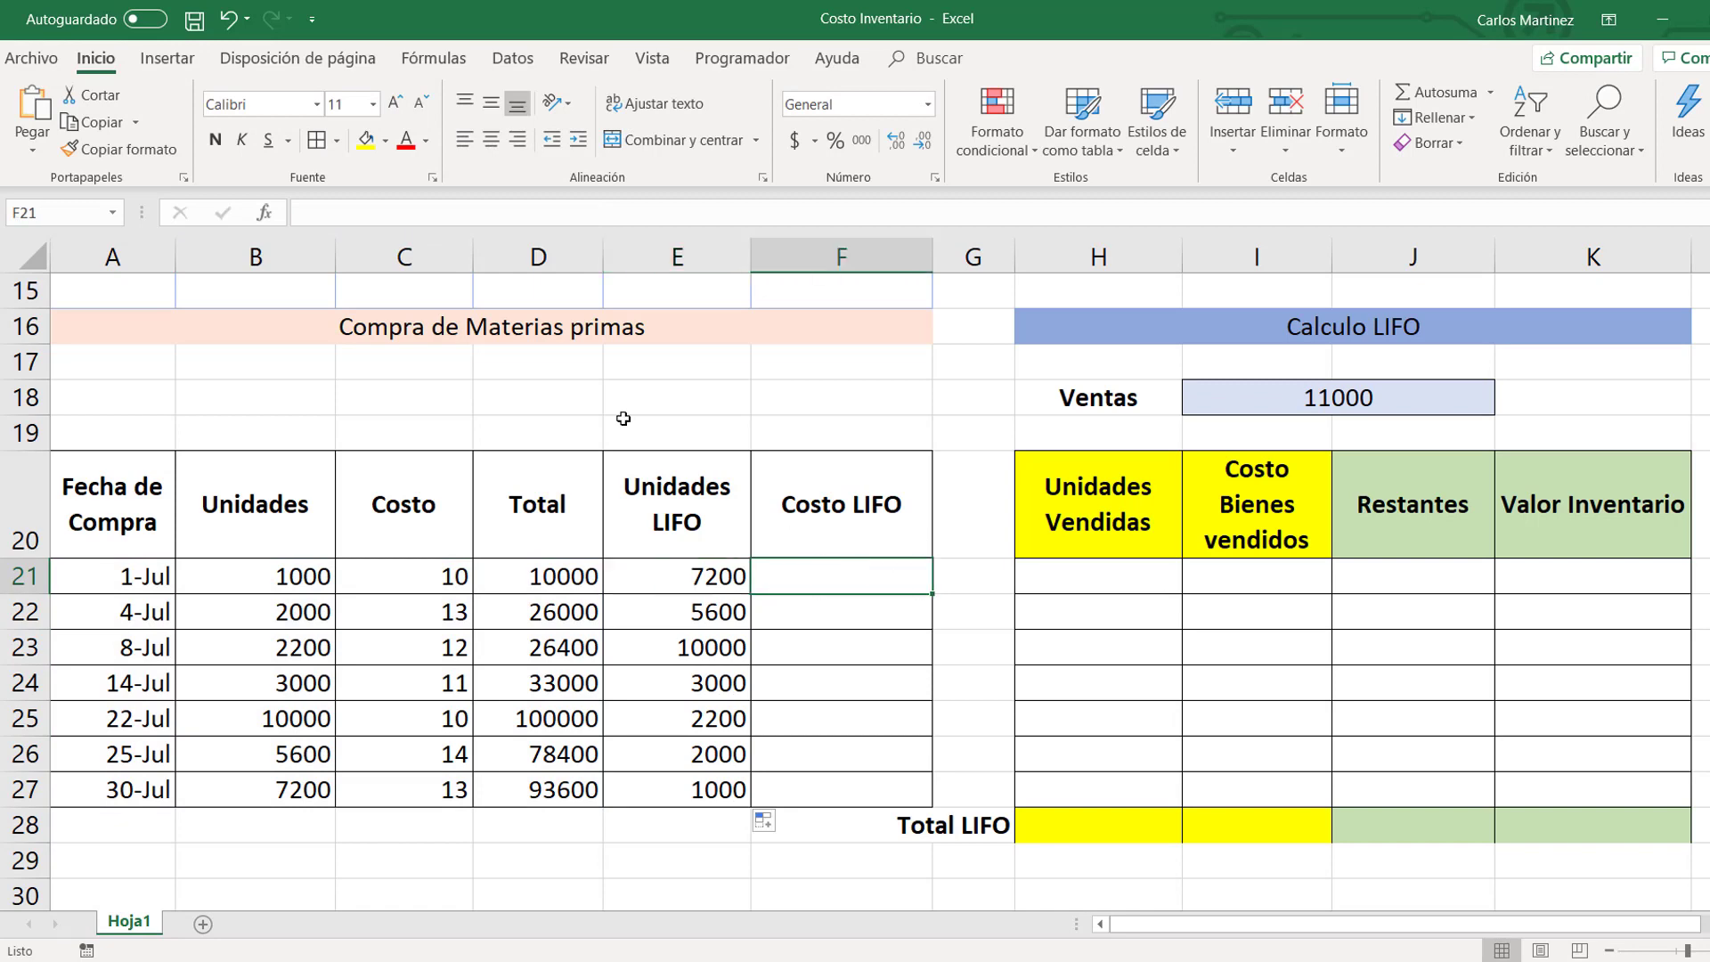
{"action": "left_click", "coordinate": [411, 222]}
{"action": "key", "text": "ctrl+v"}
{"action": "left_click", "coordinate": [595, 212]}
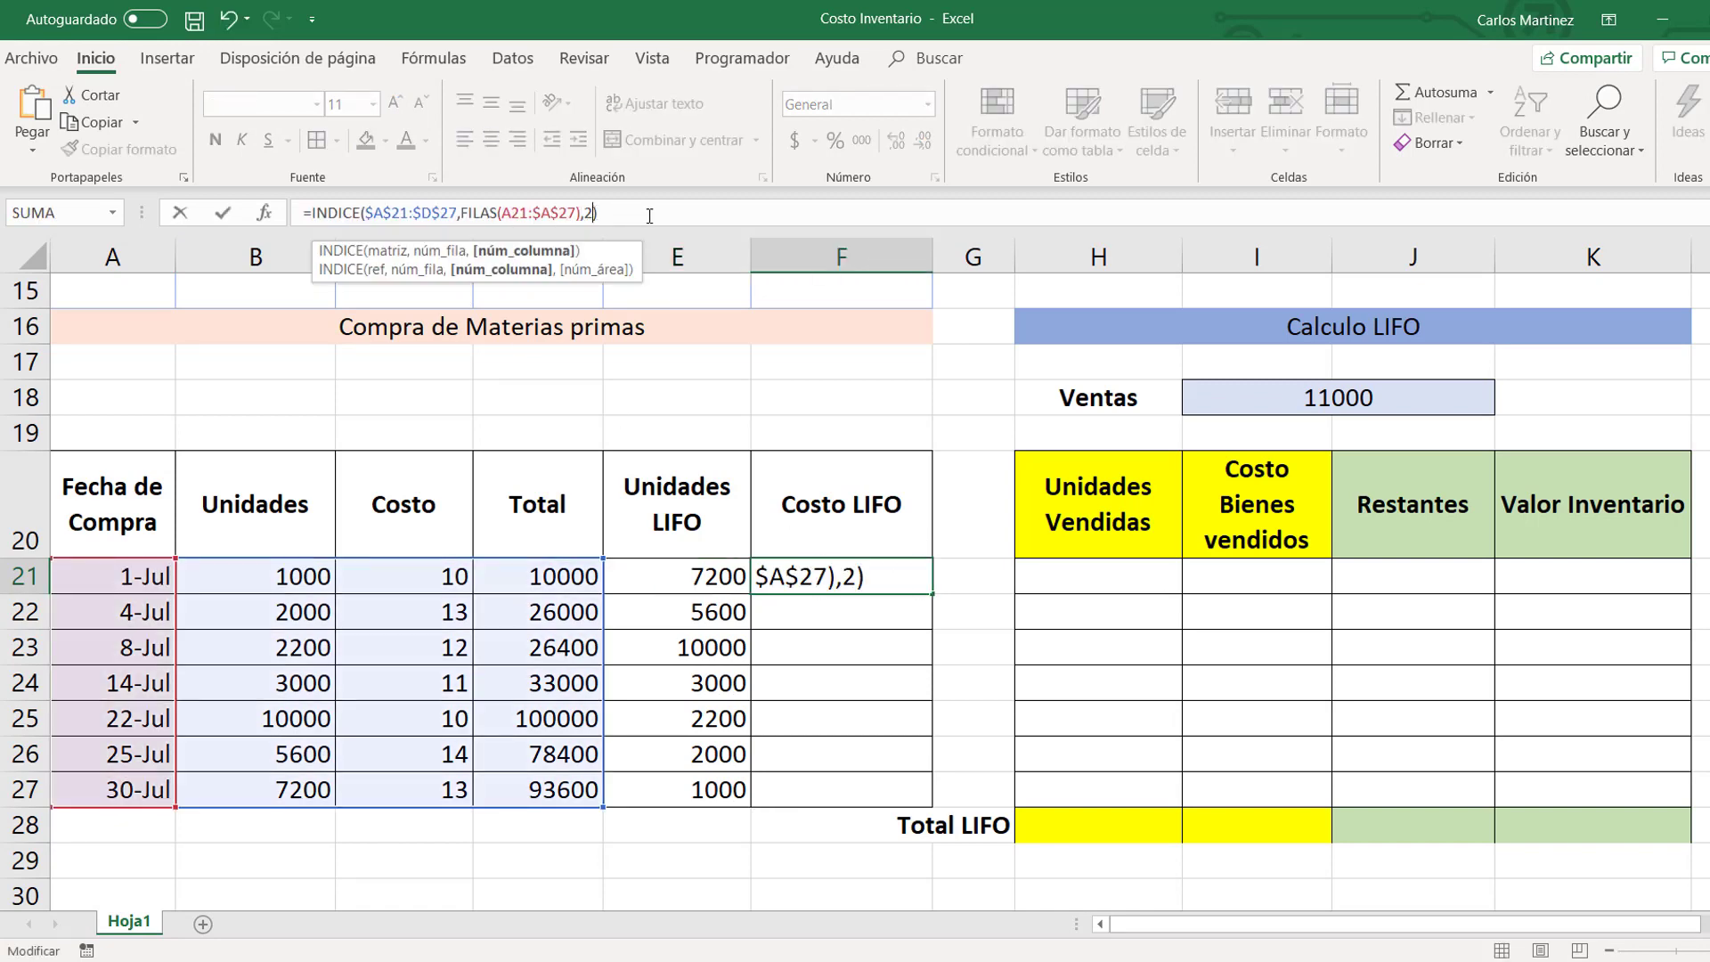
{"action": "key", "text": "BackSpace"}
{"action": "type", "text": "3"}
{"action": "key", "text": "Return"}
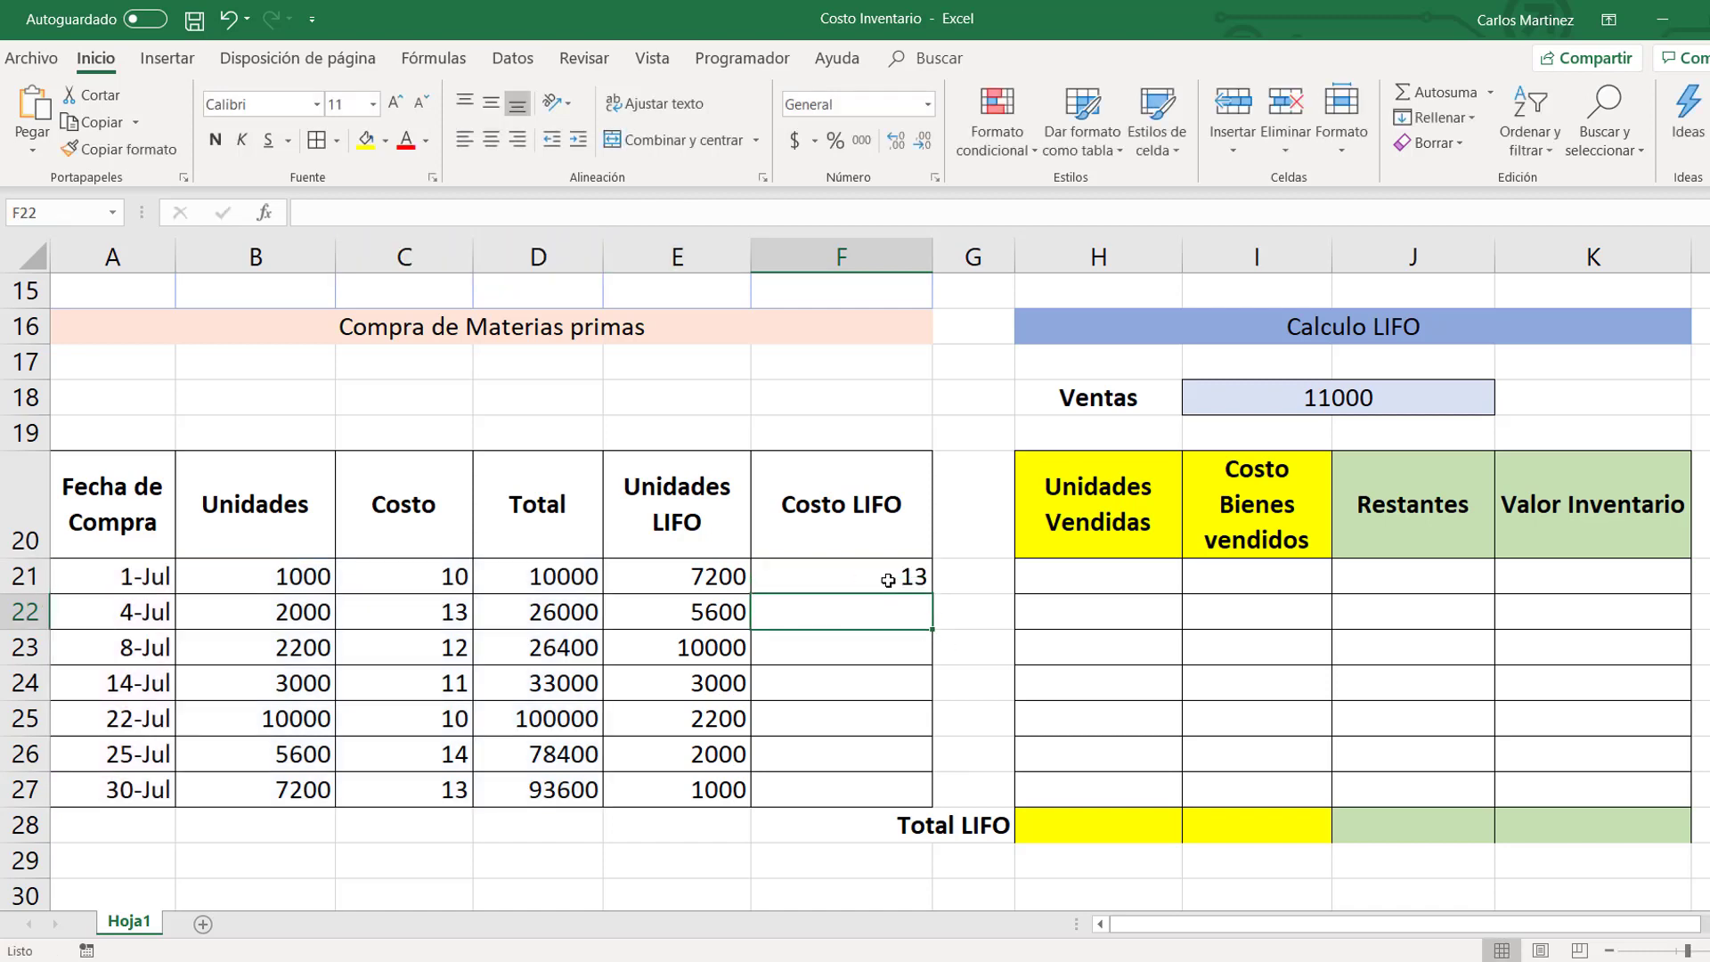
{"action": "left_click", "coordinate": [887, 577]}
{"action": "left_click_drag", "start_coordinate": [932, 593], "coordinate": [934, 806]}
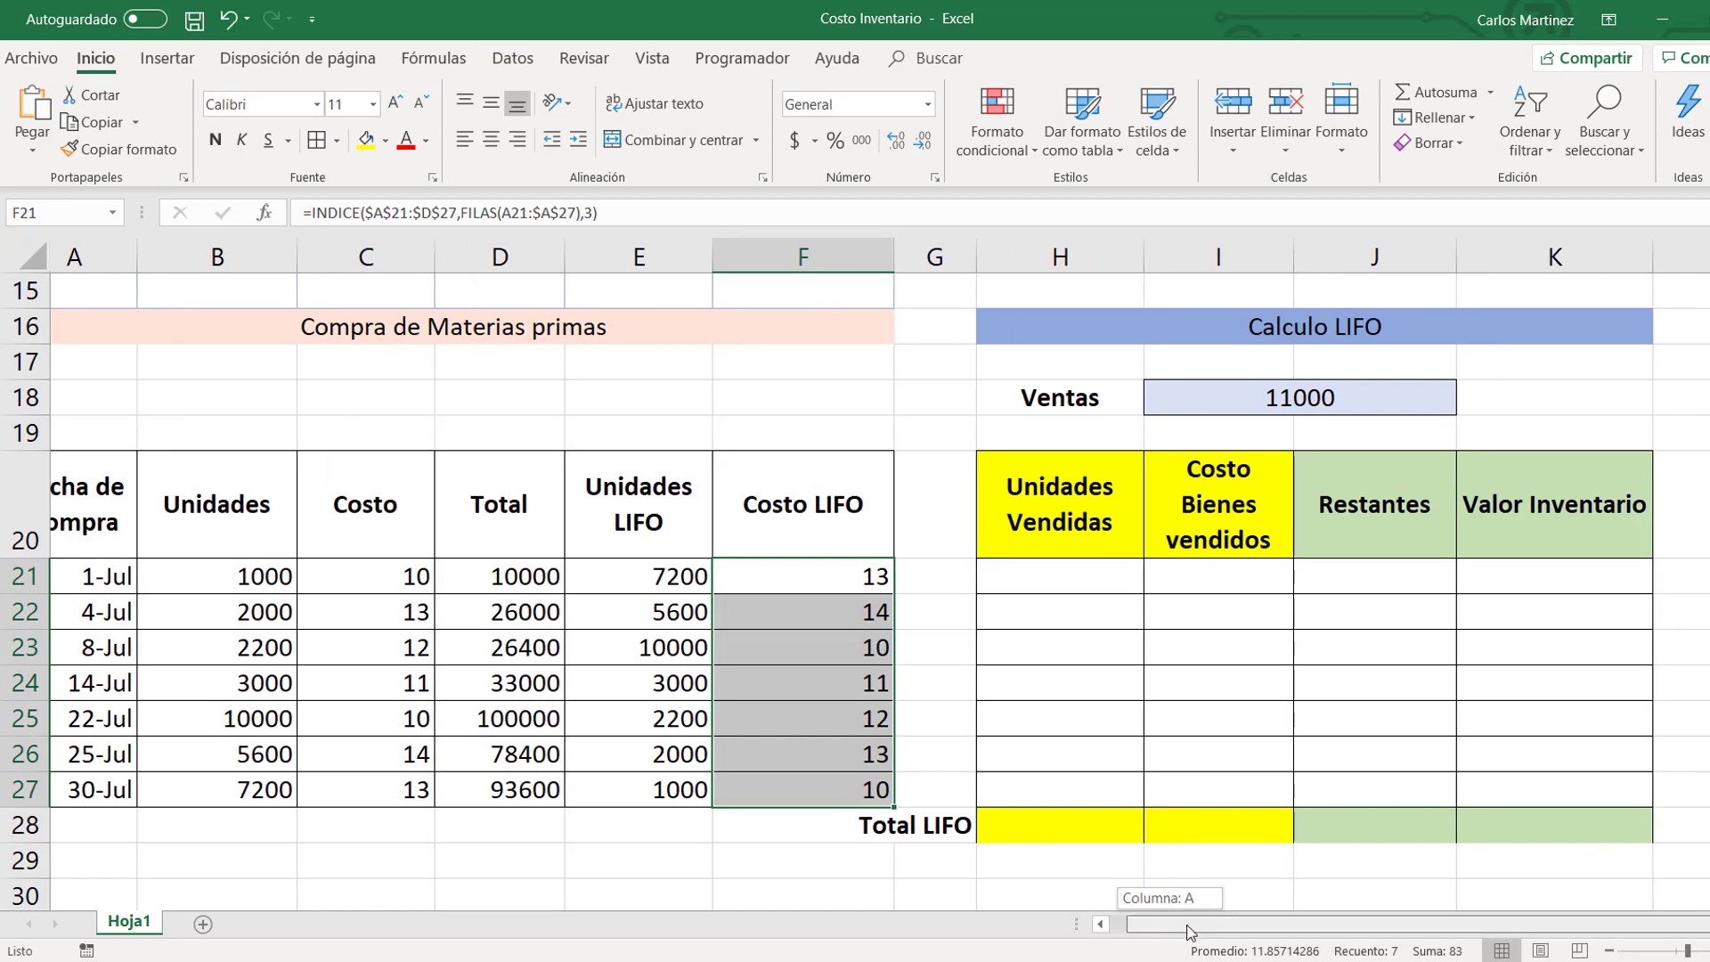
Step: Begin a MIN formula in H21 that compares the LIFO units in E21 with the absolute sales cell $I$18
{"action": "left_click", "coordinate": [1101, 576]}
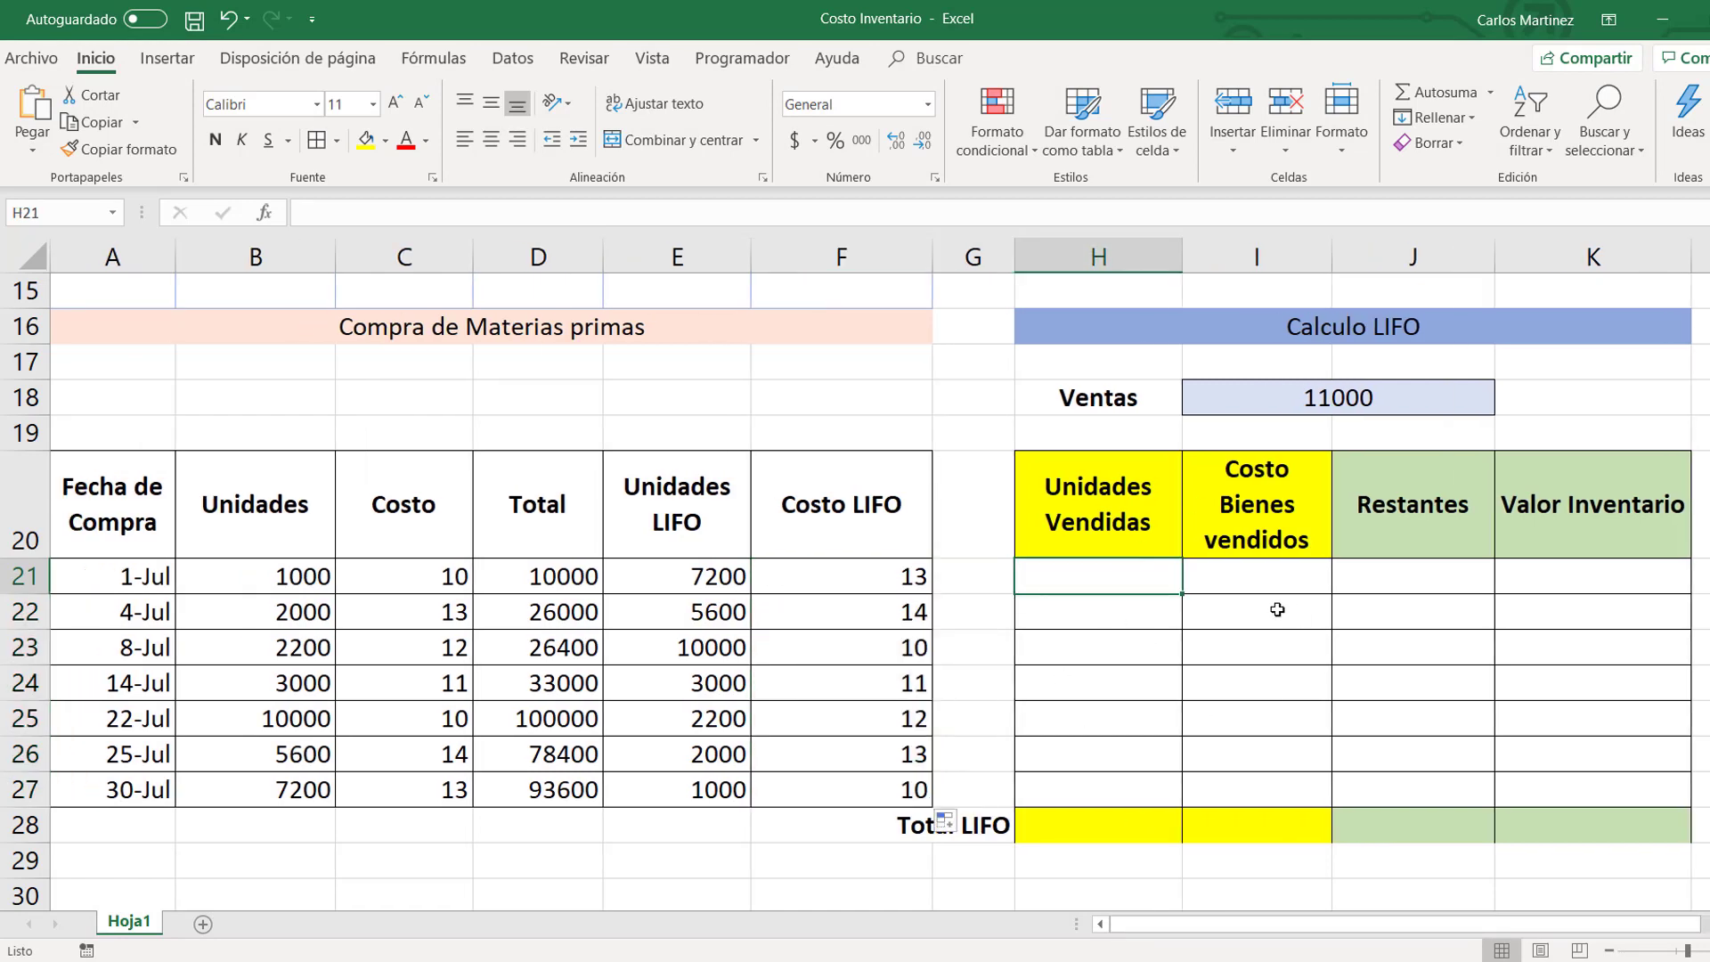
{"action": "type", "text": "="}
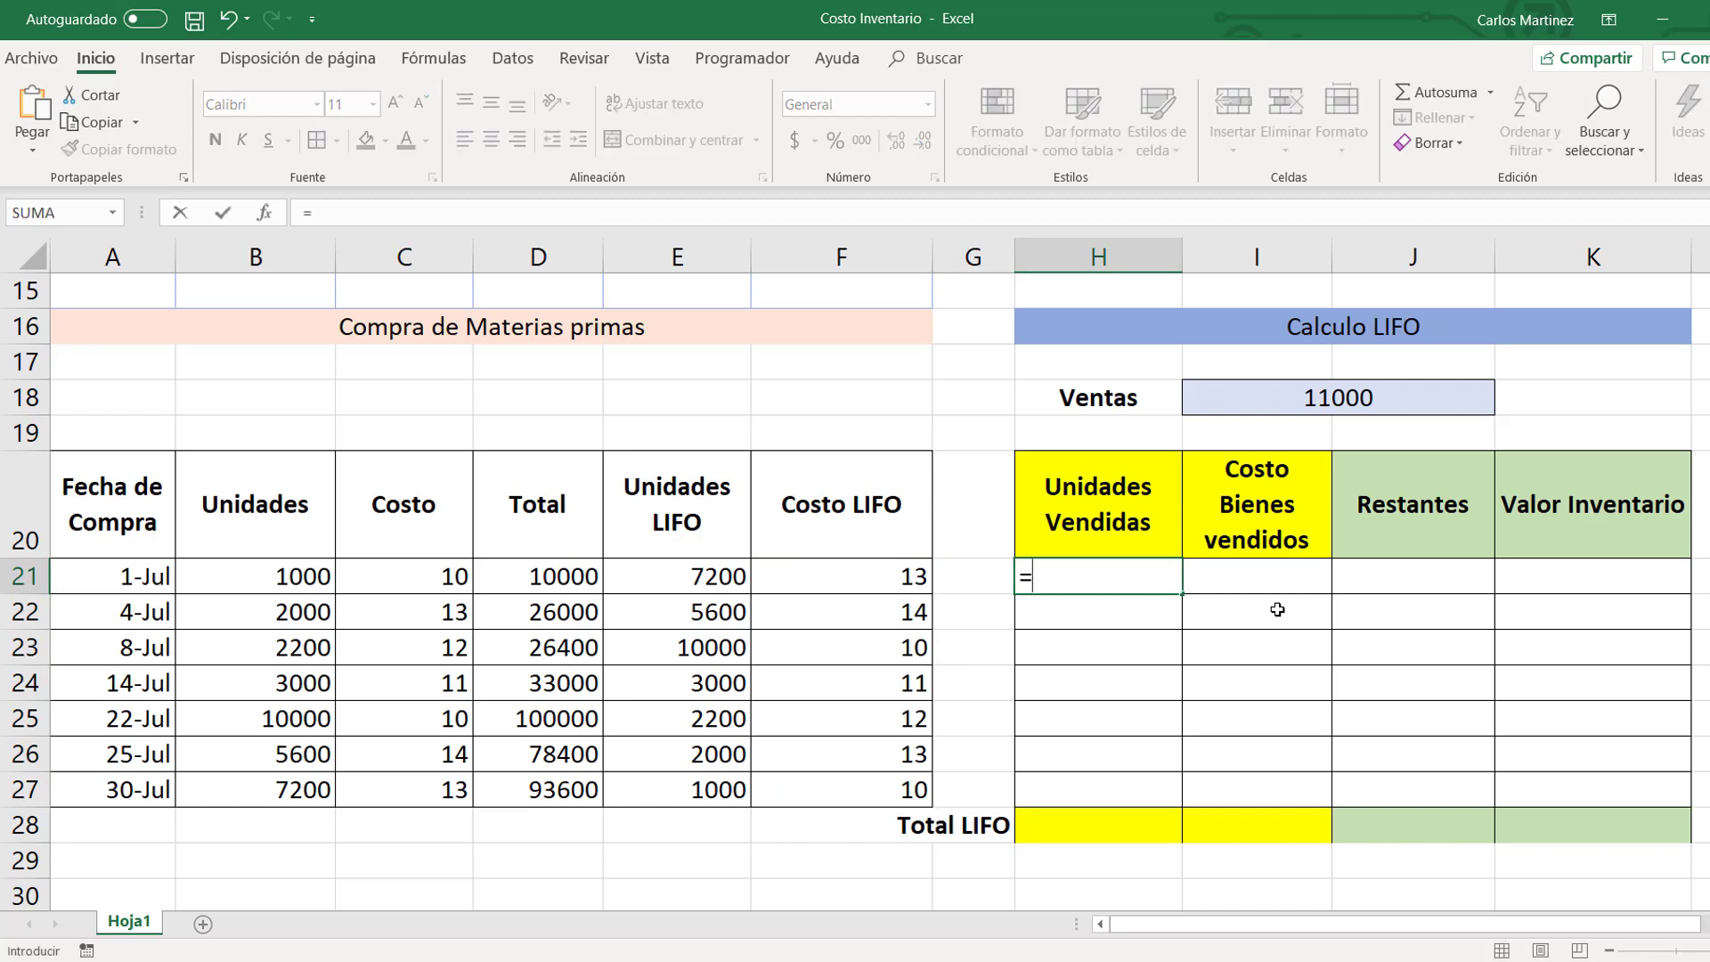
{"action": "type", "text": "m"}
{"action": "key", "text": "BackSpace"}
{"action": "type", "text": "m"}
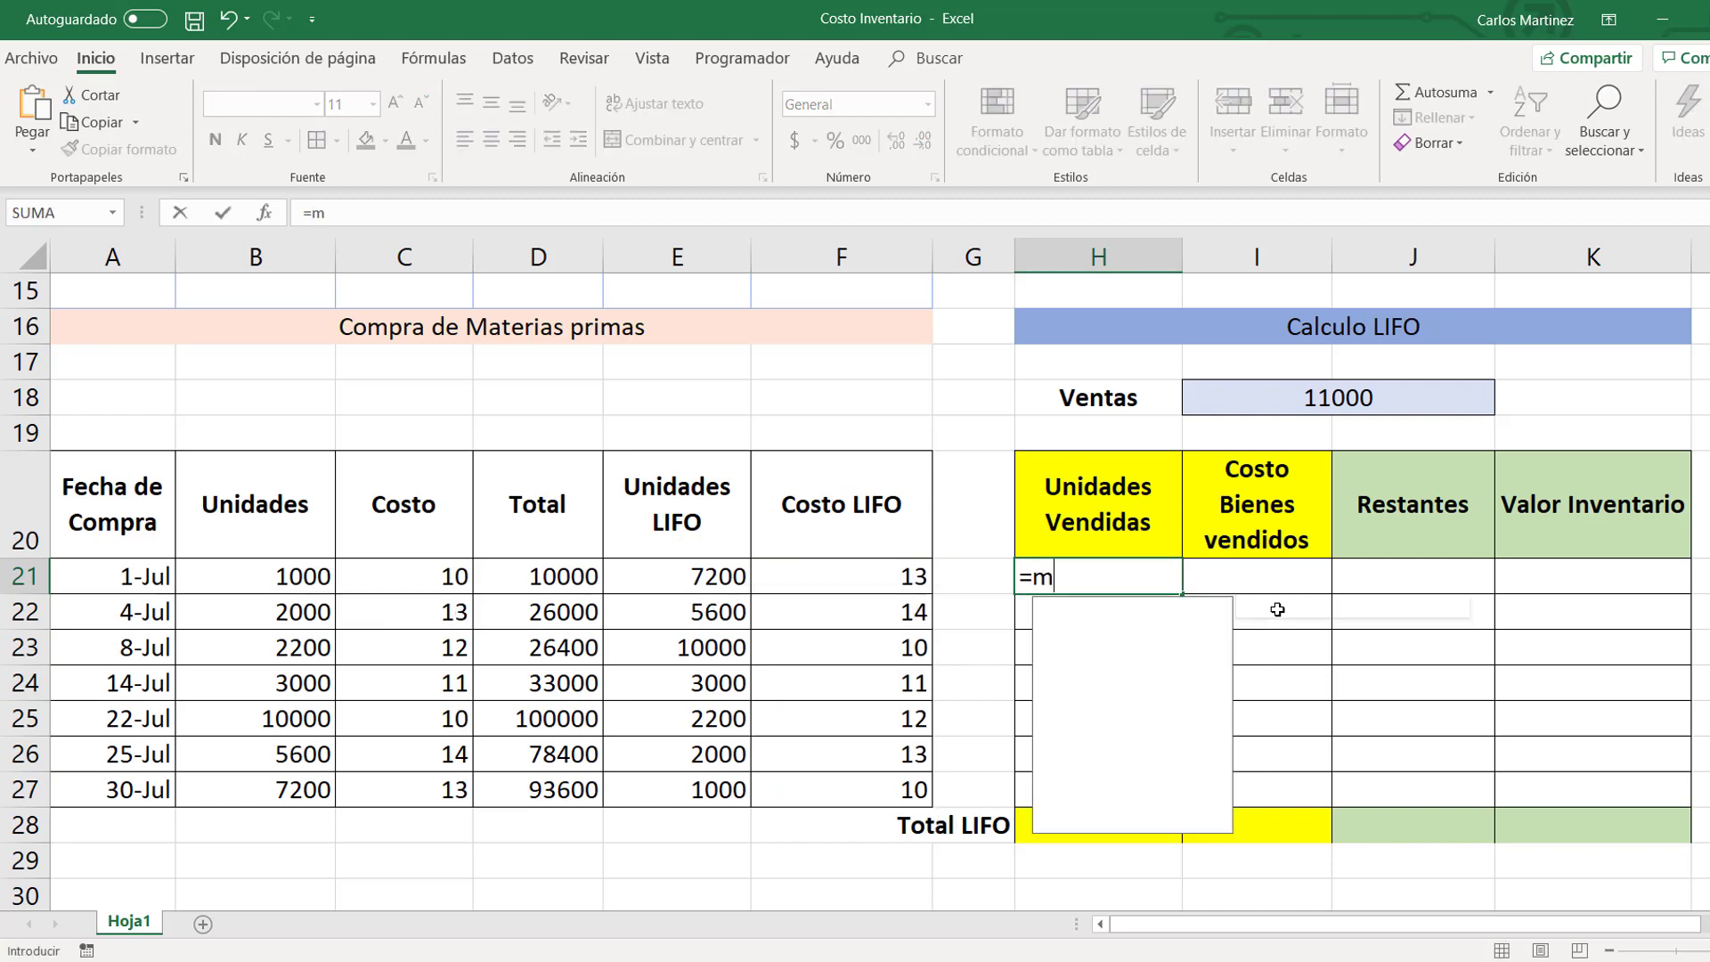
{"action": "type", "text": "in("}
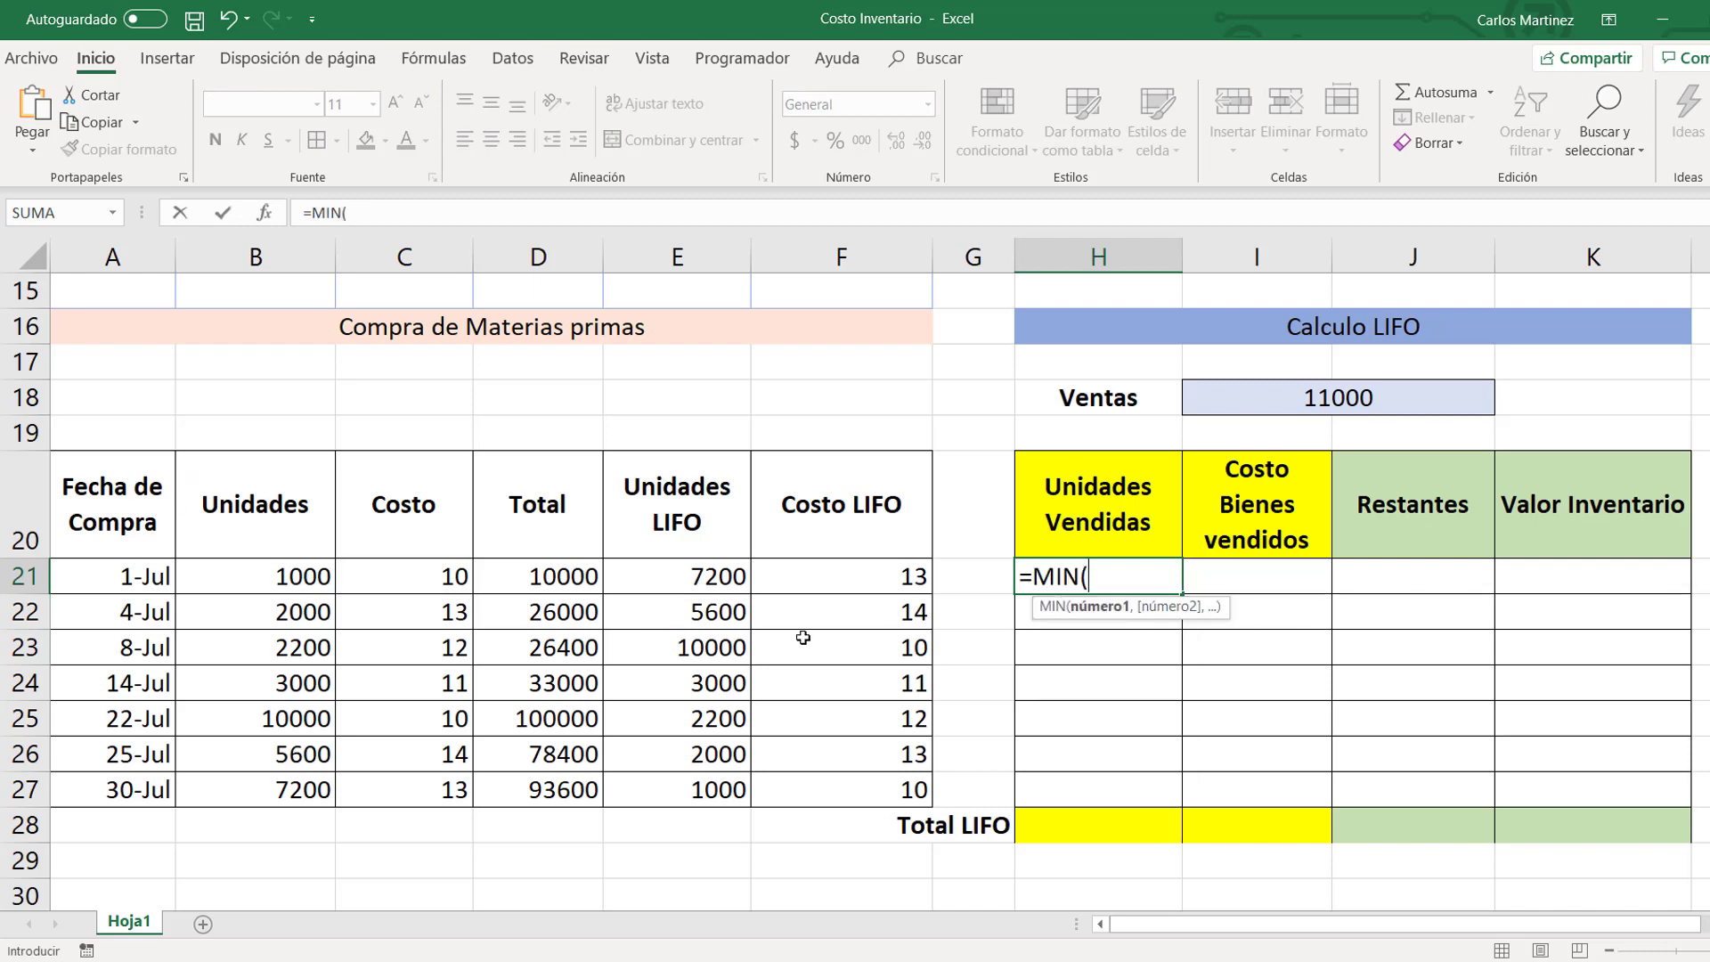
{"action": "left_click", "coordinate": [728, 580]}
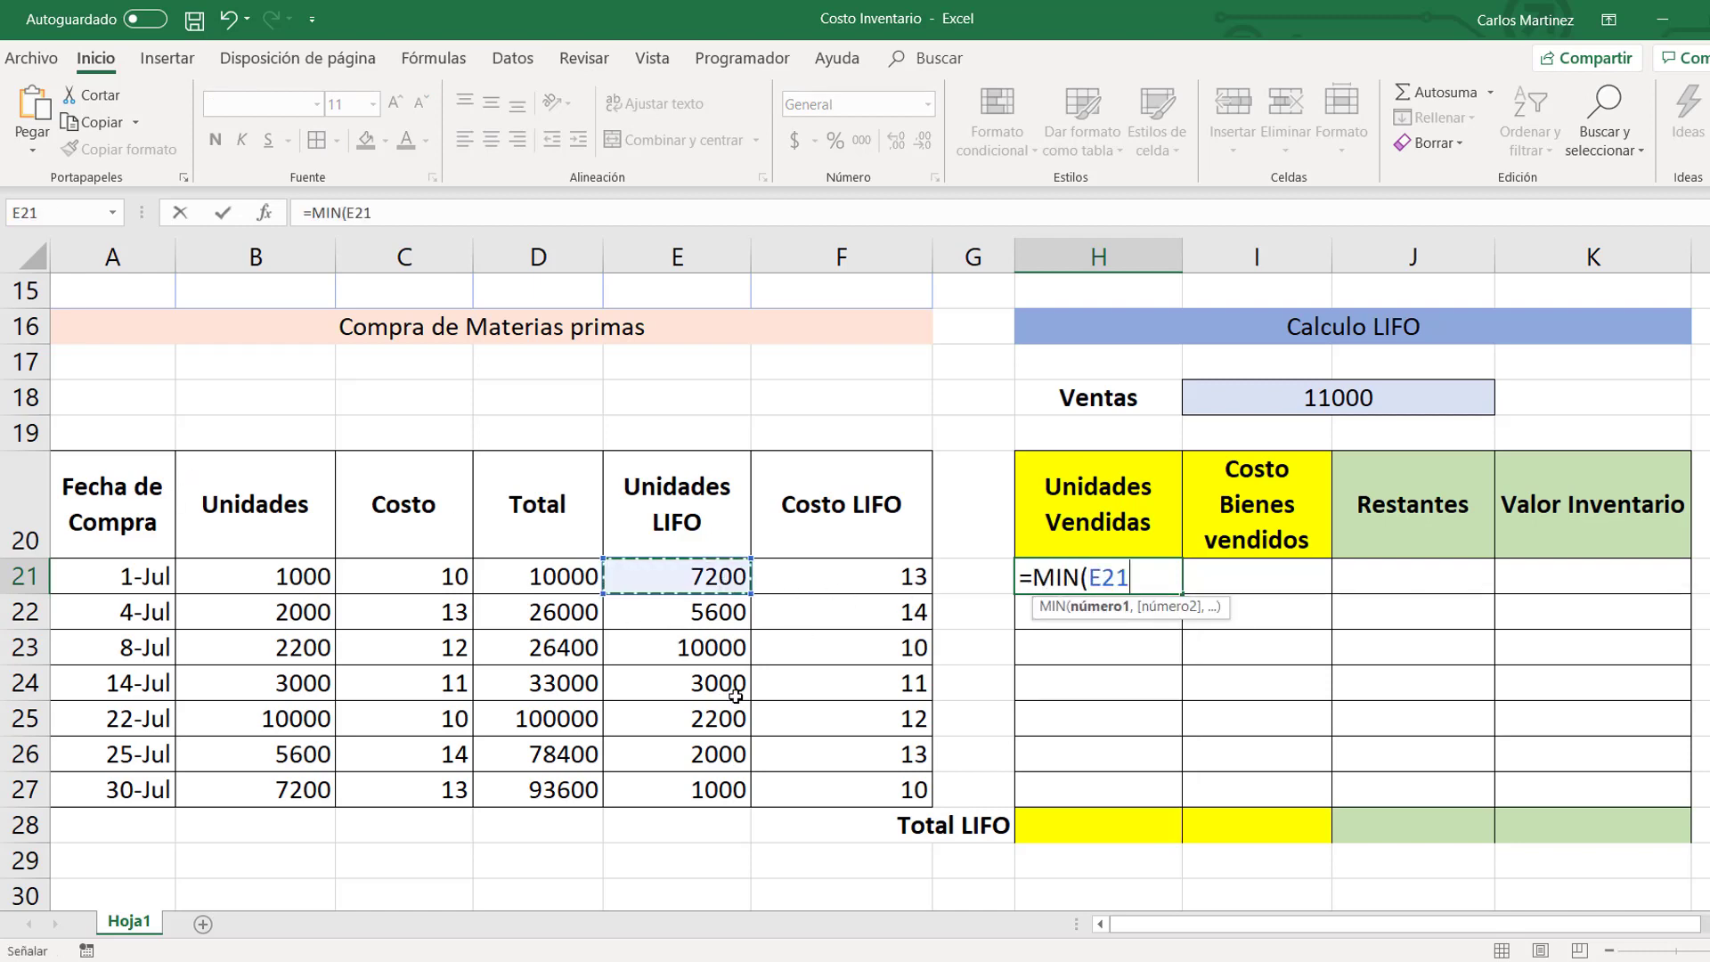
{"action": "type", "text": ","}
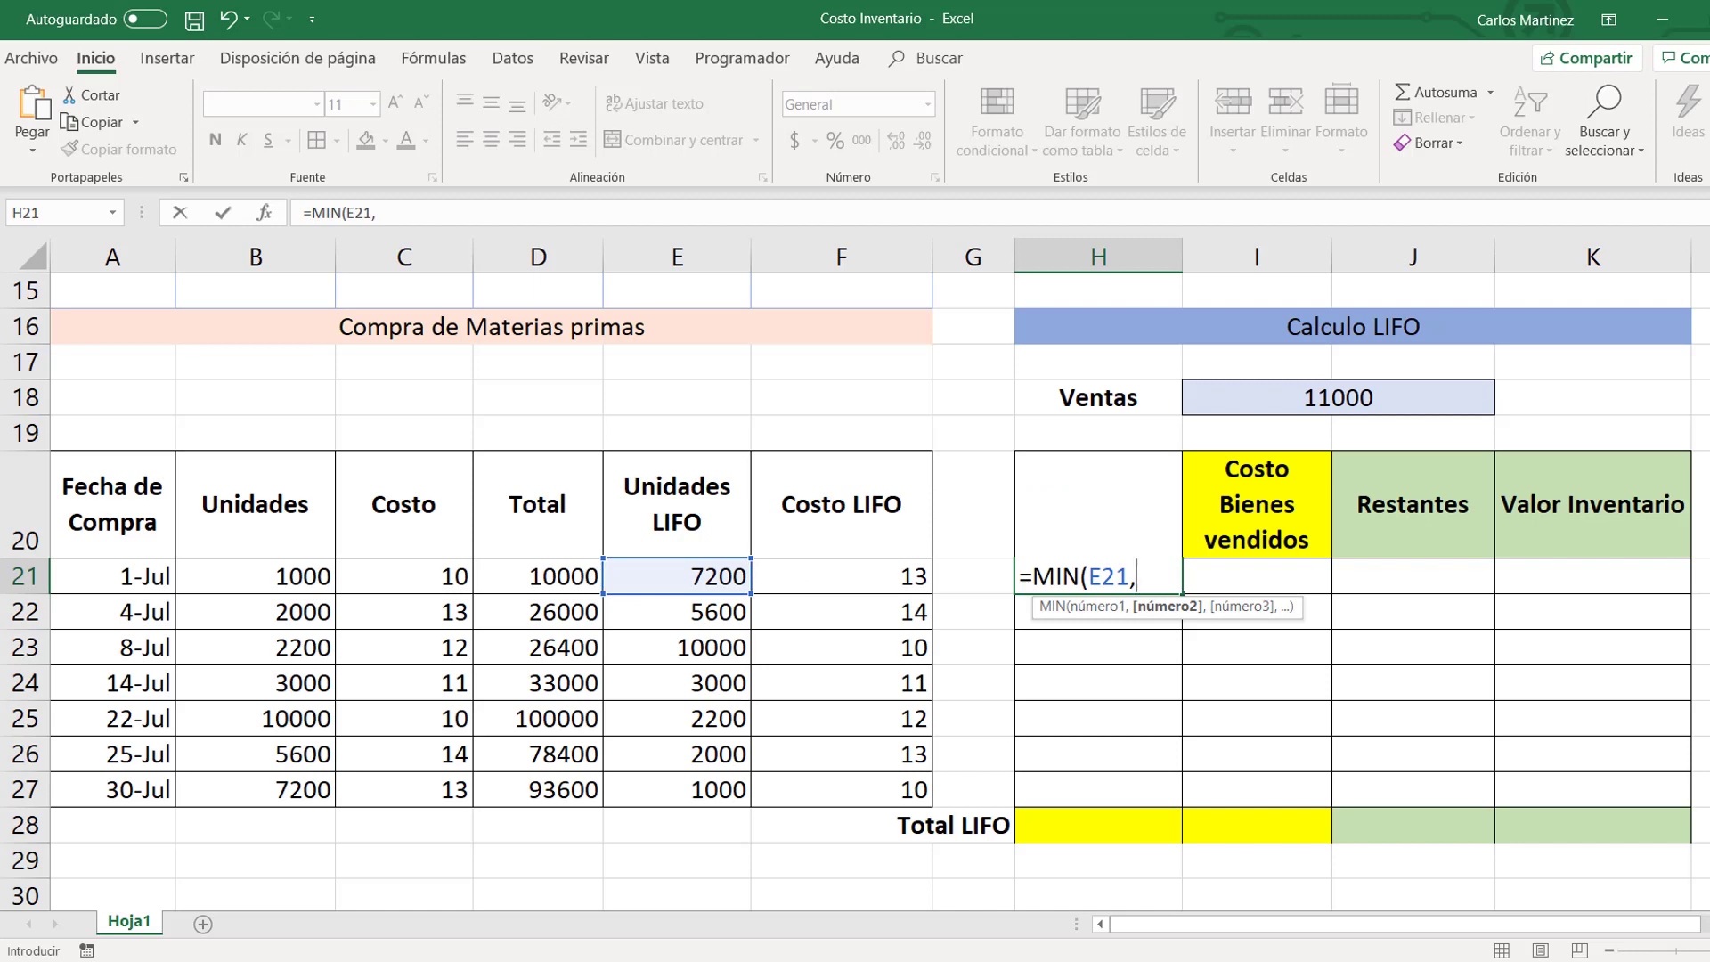
{"action": "left_click", "coordinate": [1371, 401]}
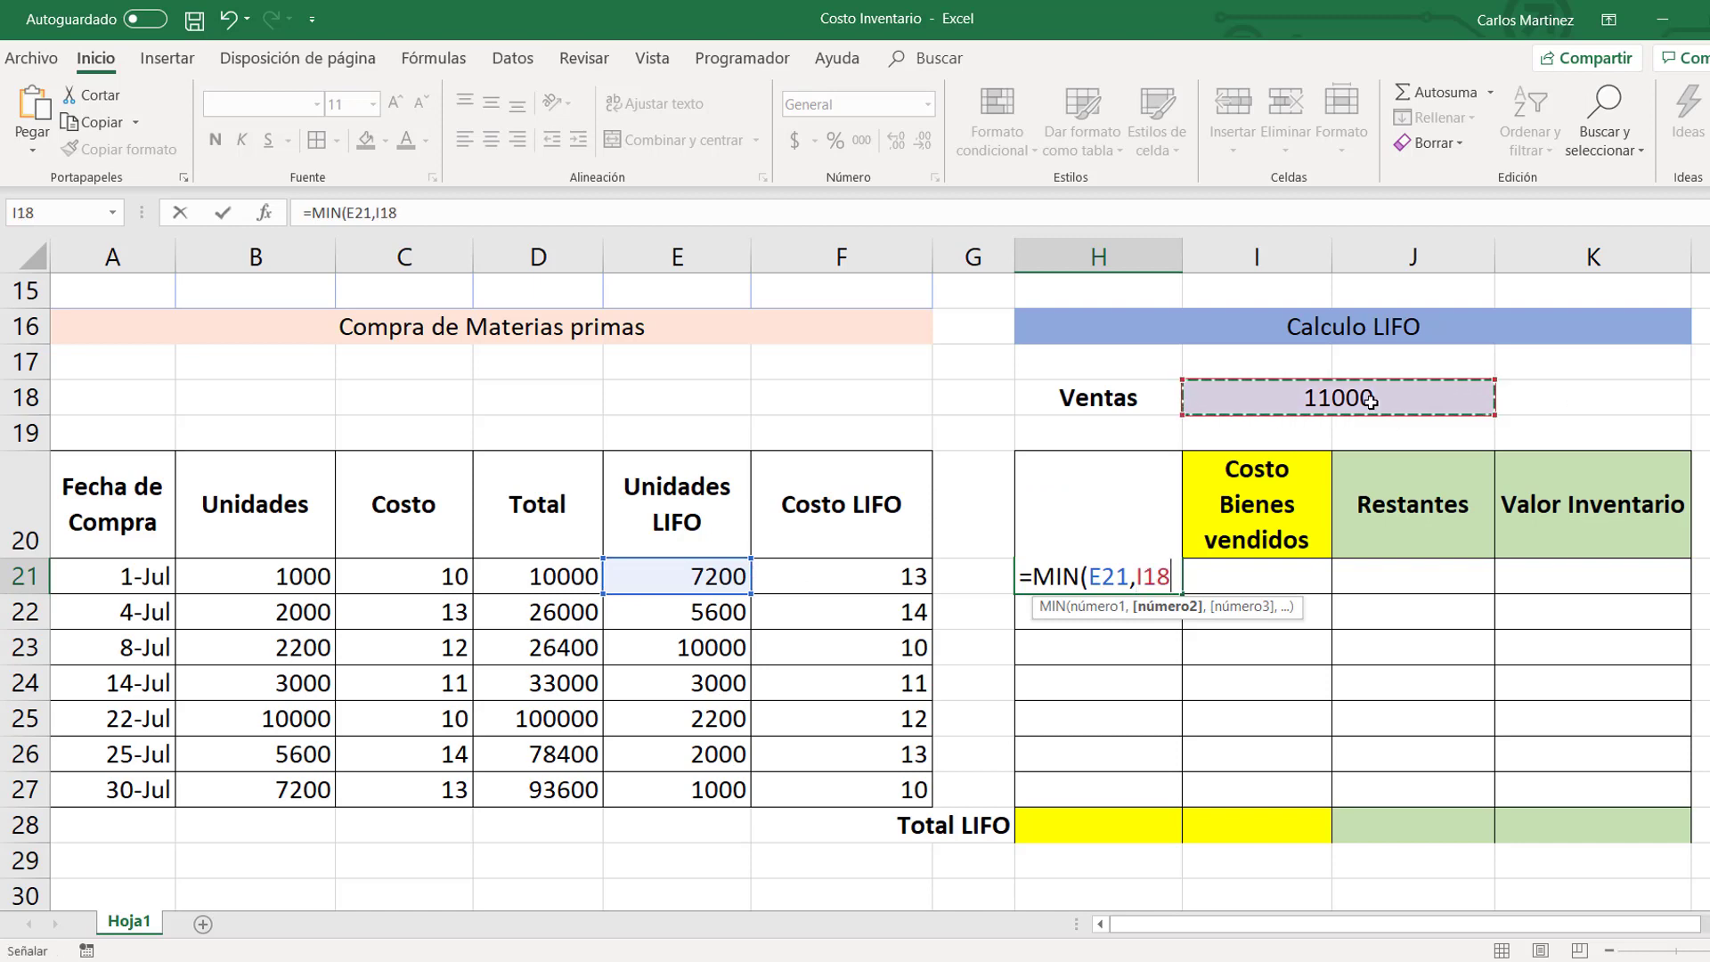
{"action": "key", "text": "F4"}
Step: Complete the H21 formula by subtracting SUMA(H20:$H$20) from $I$18, and fill it down through H27
{"action": "type", "text": "-sum"}
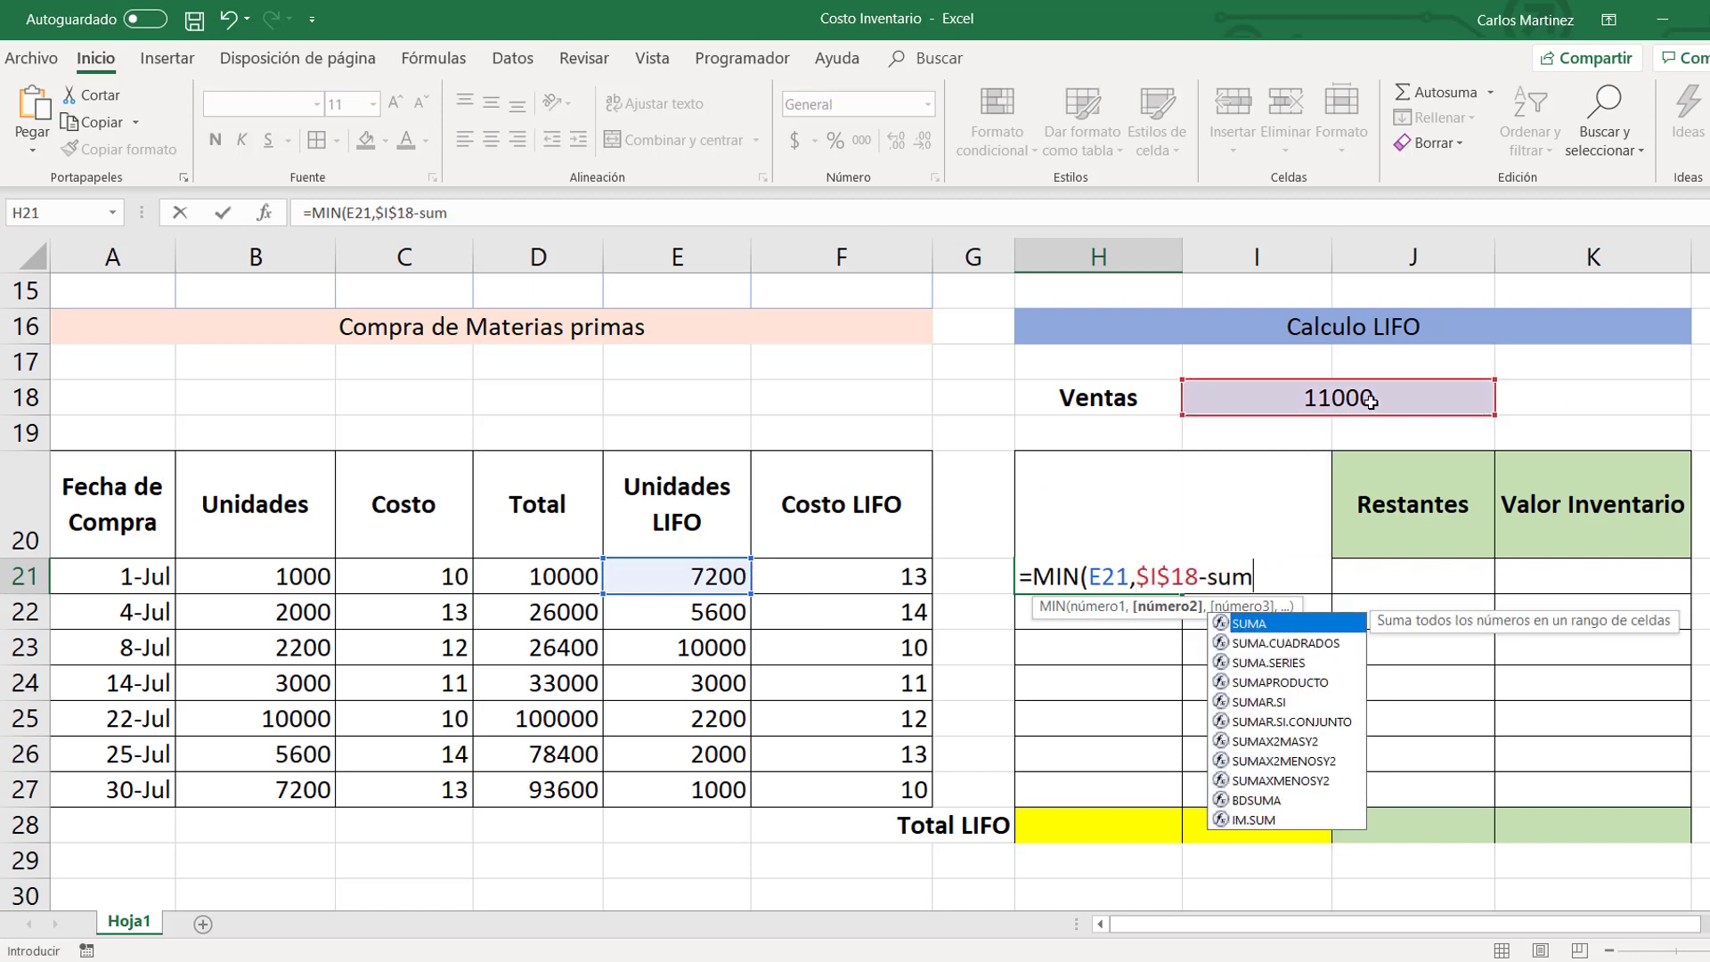
{"action": "key", "text": "Tab"}
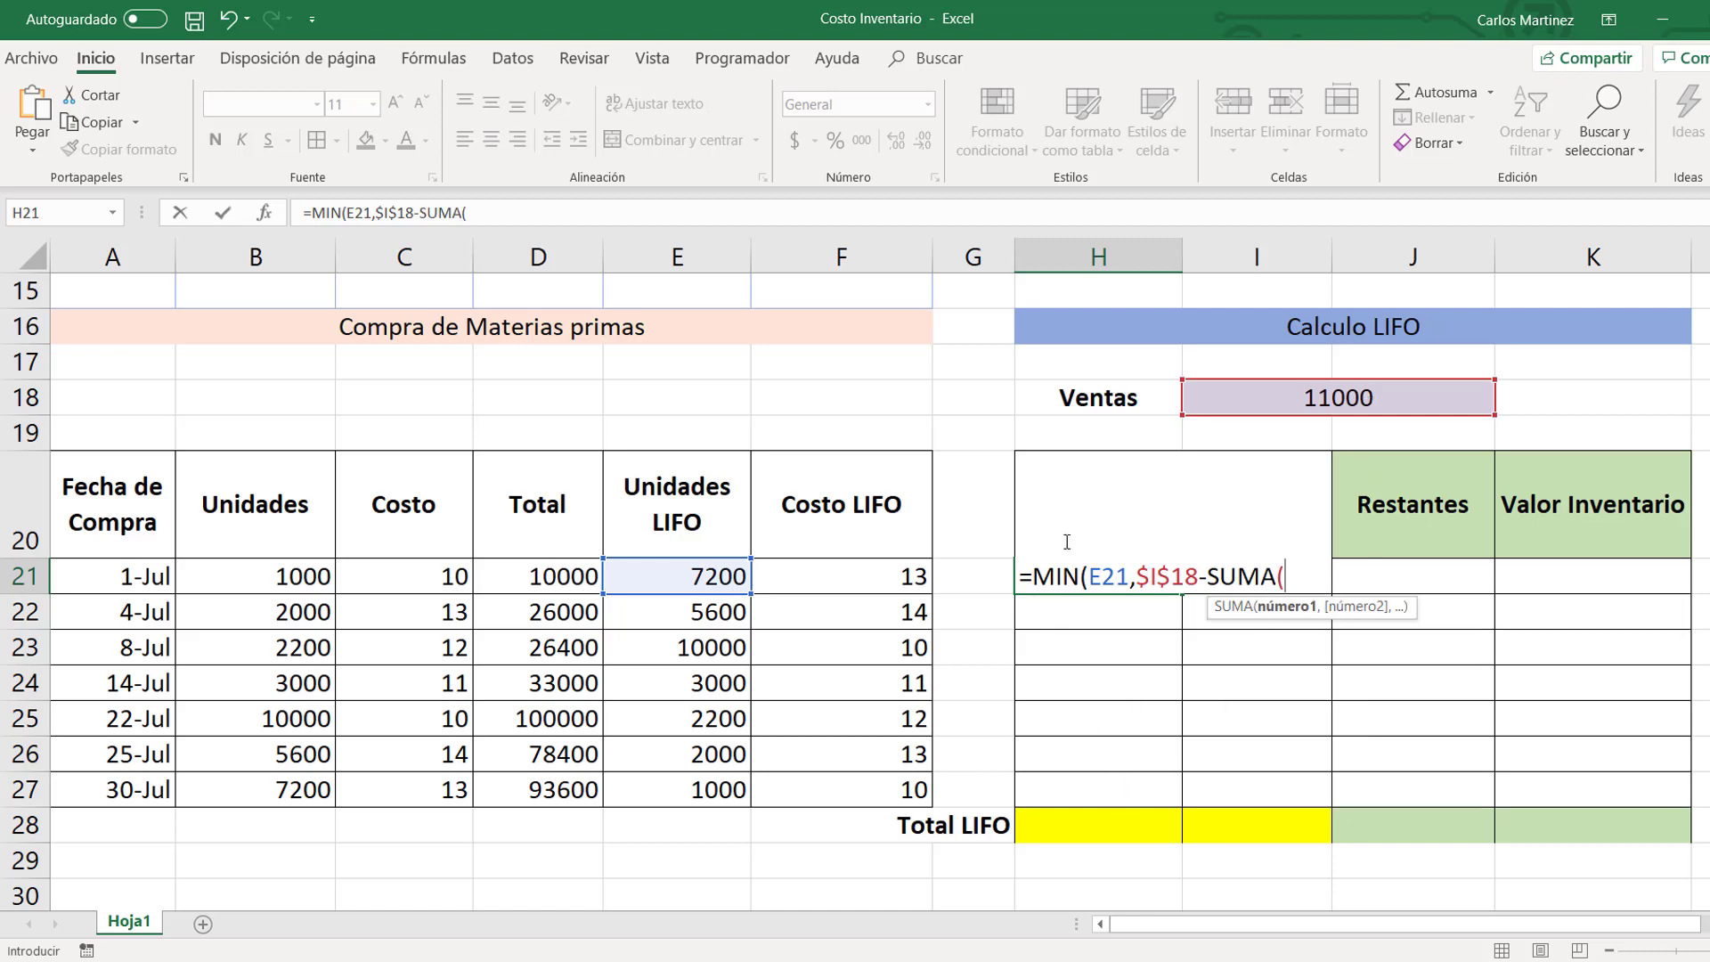
{"action": "left_click", "coordinate": [1079, 505]}
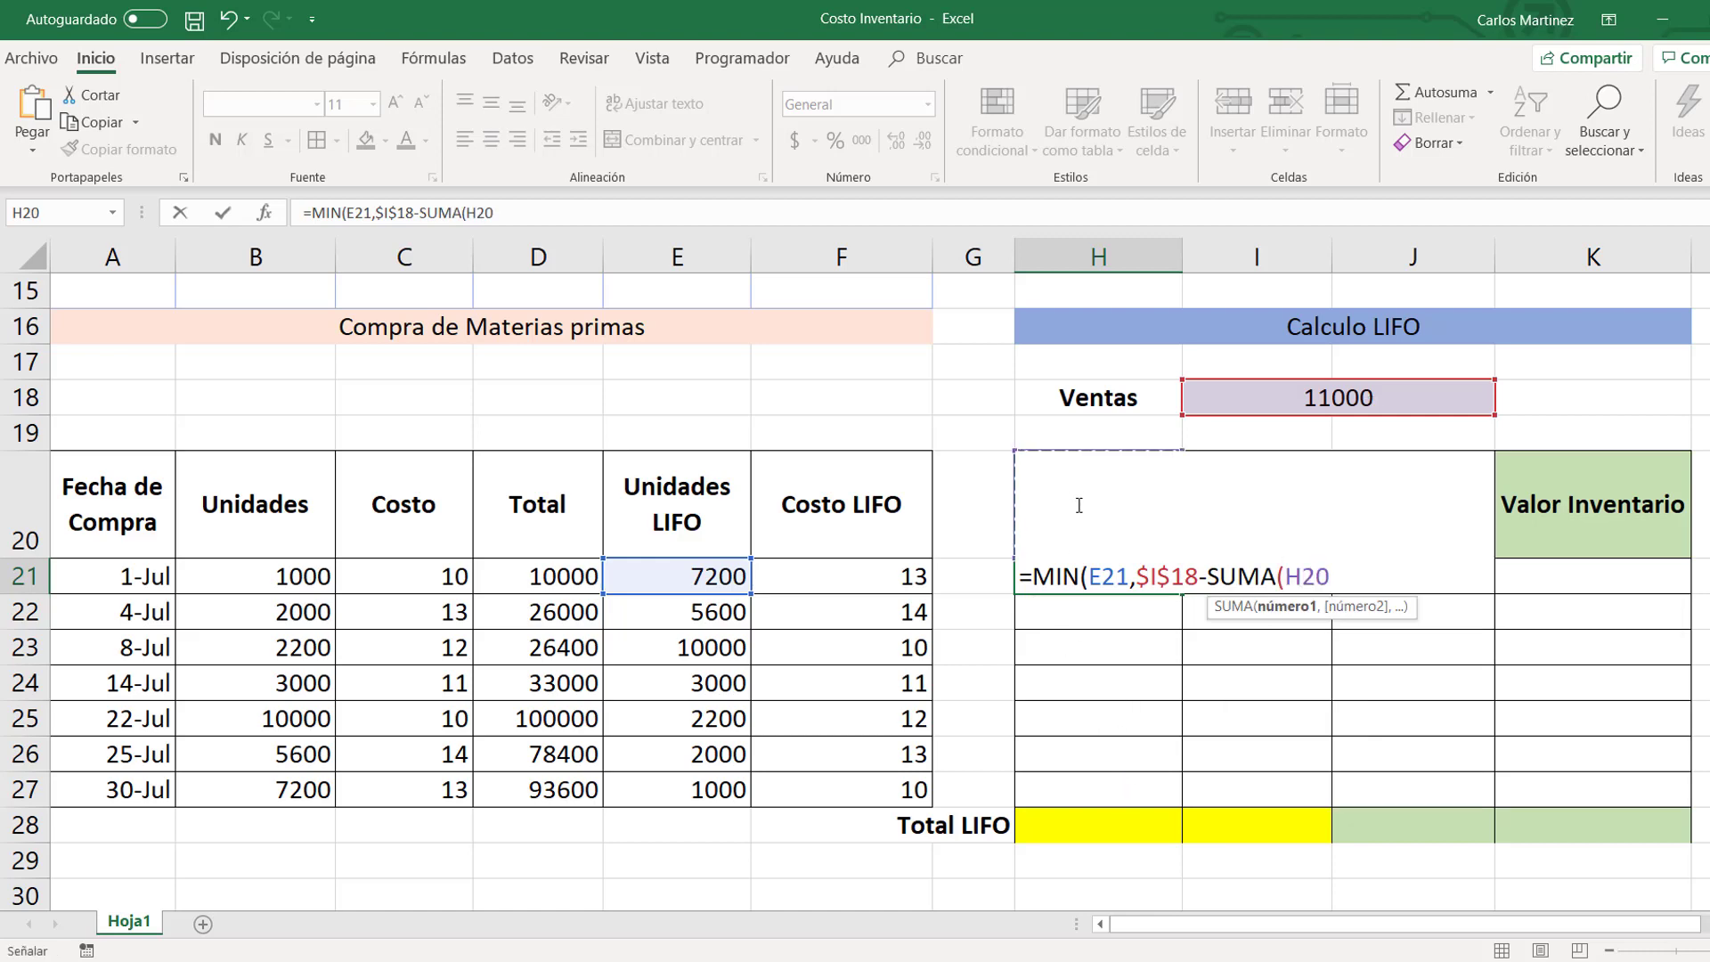
{"action": "key", "text": "F8"}
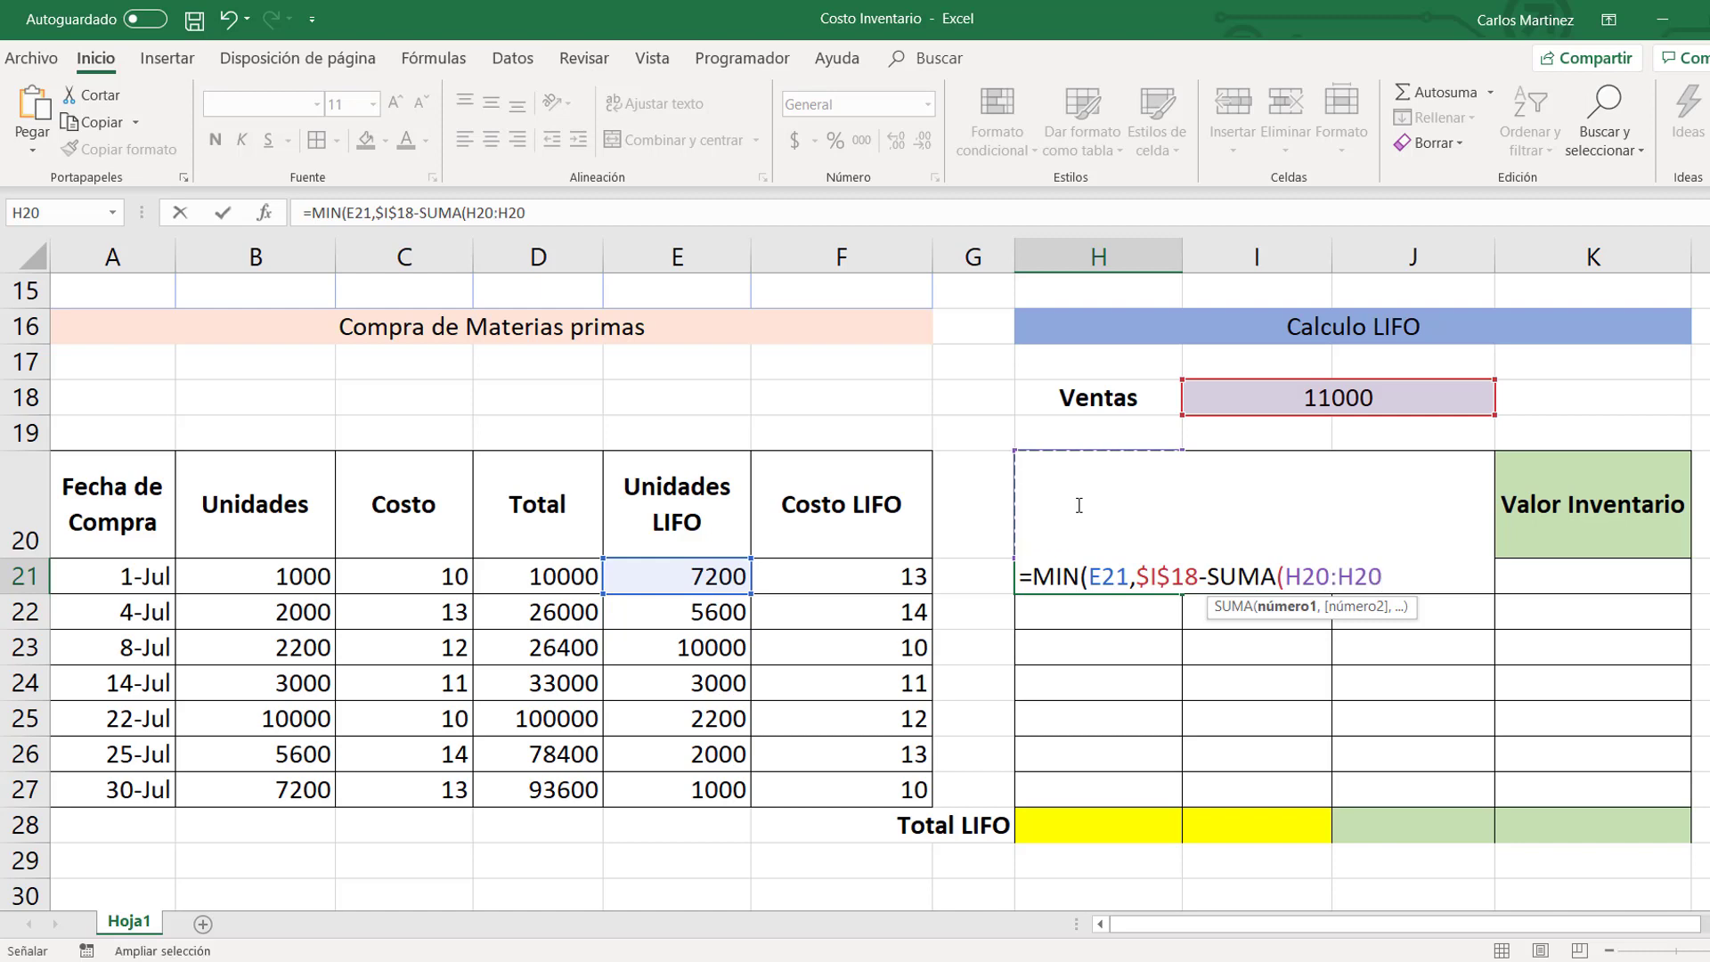
{"action": "type", "text": "))"}
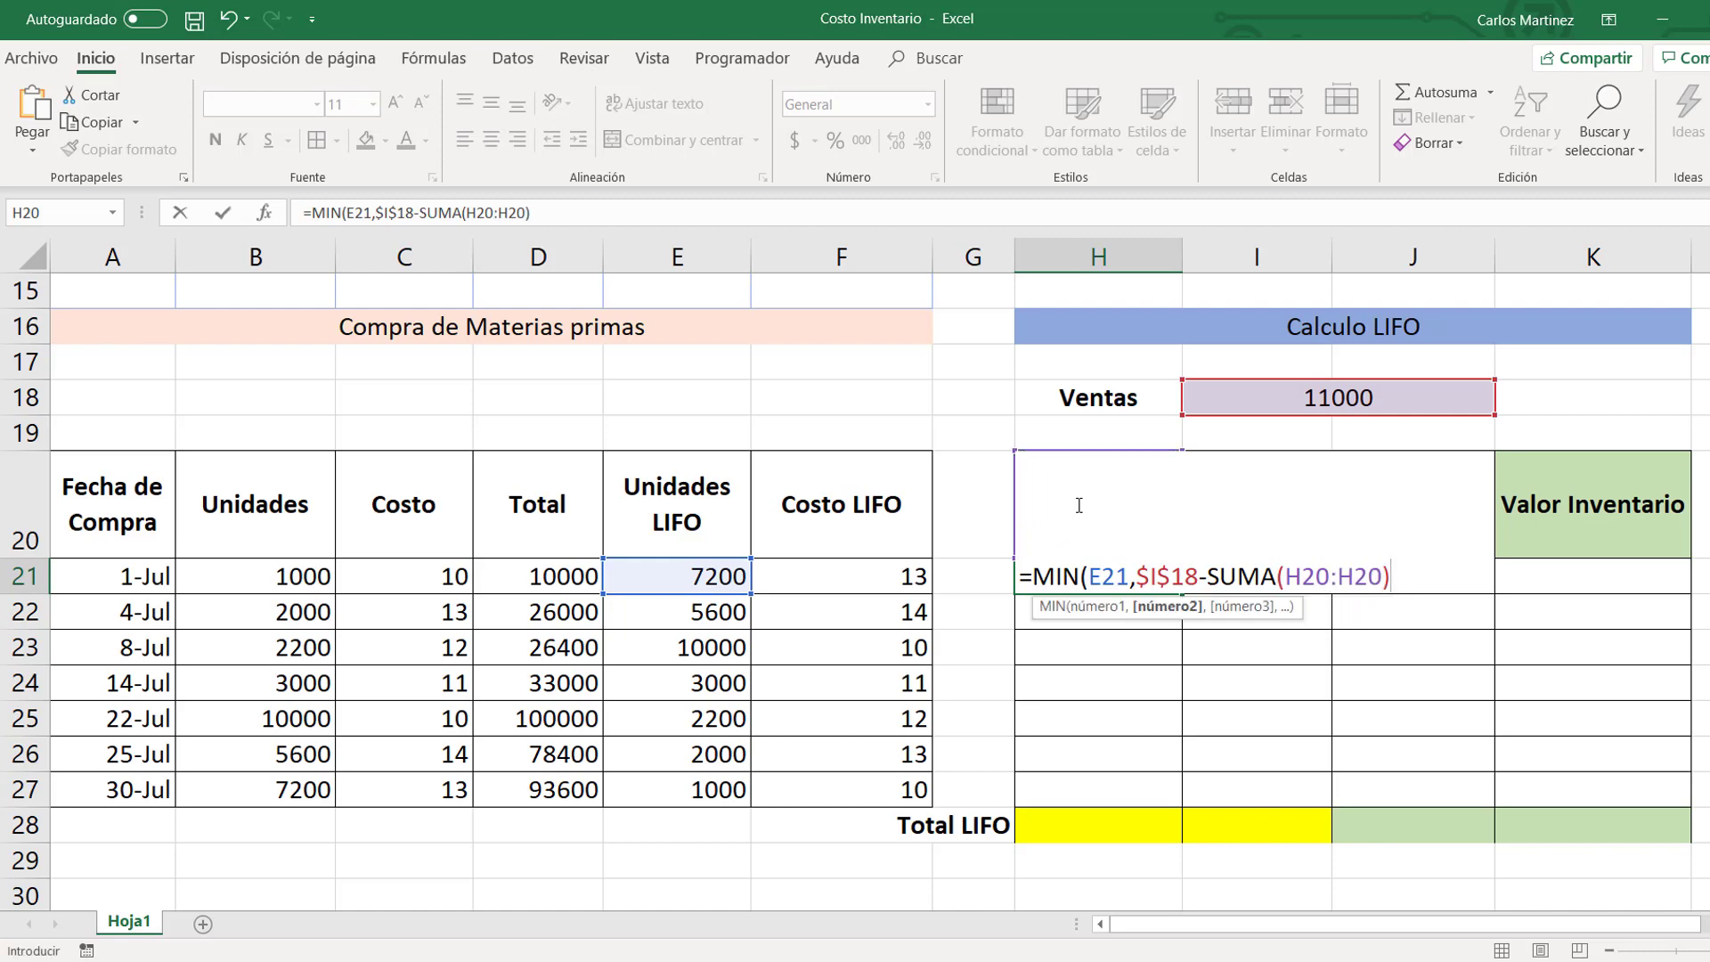
{"action": "left_click", "coordinate": [511, 214]}
{"action": "key", "text": "F4"}
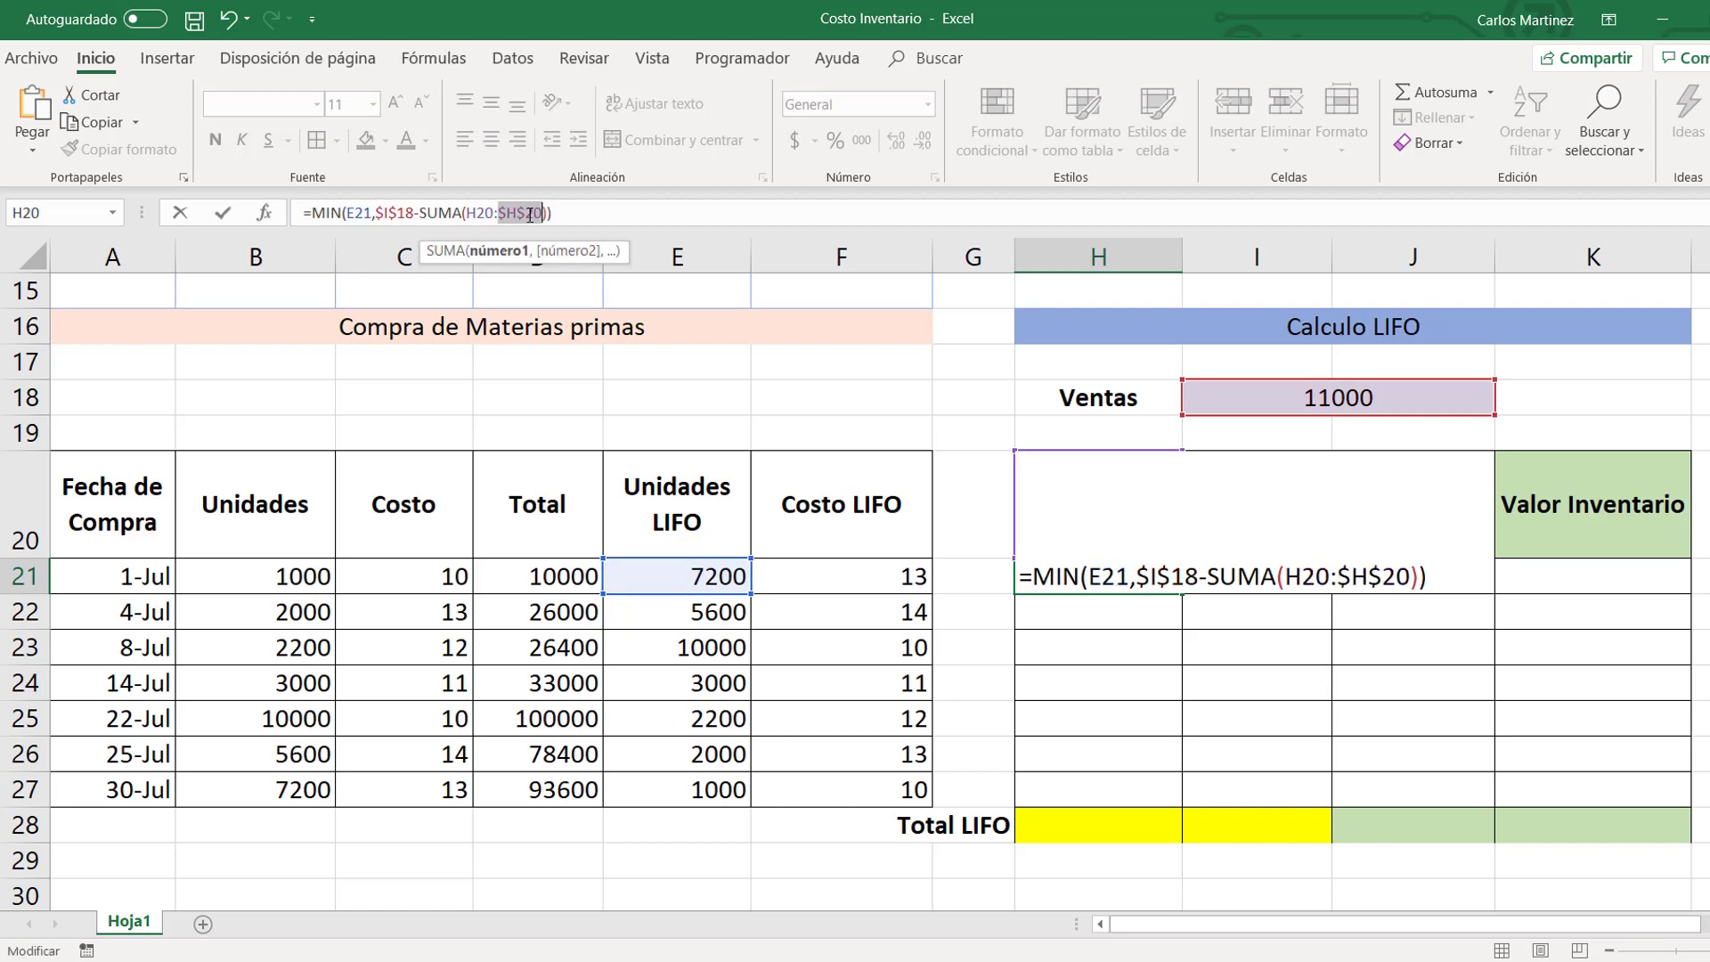
{"action": "left_click", "coordinate": [585, 217]}
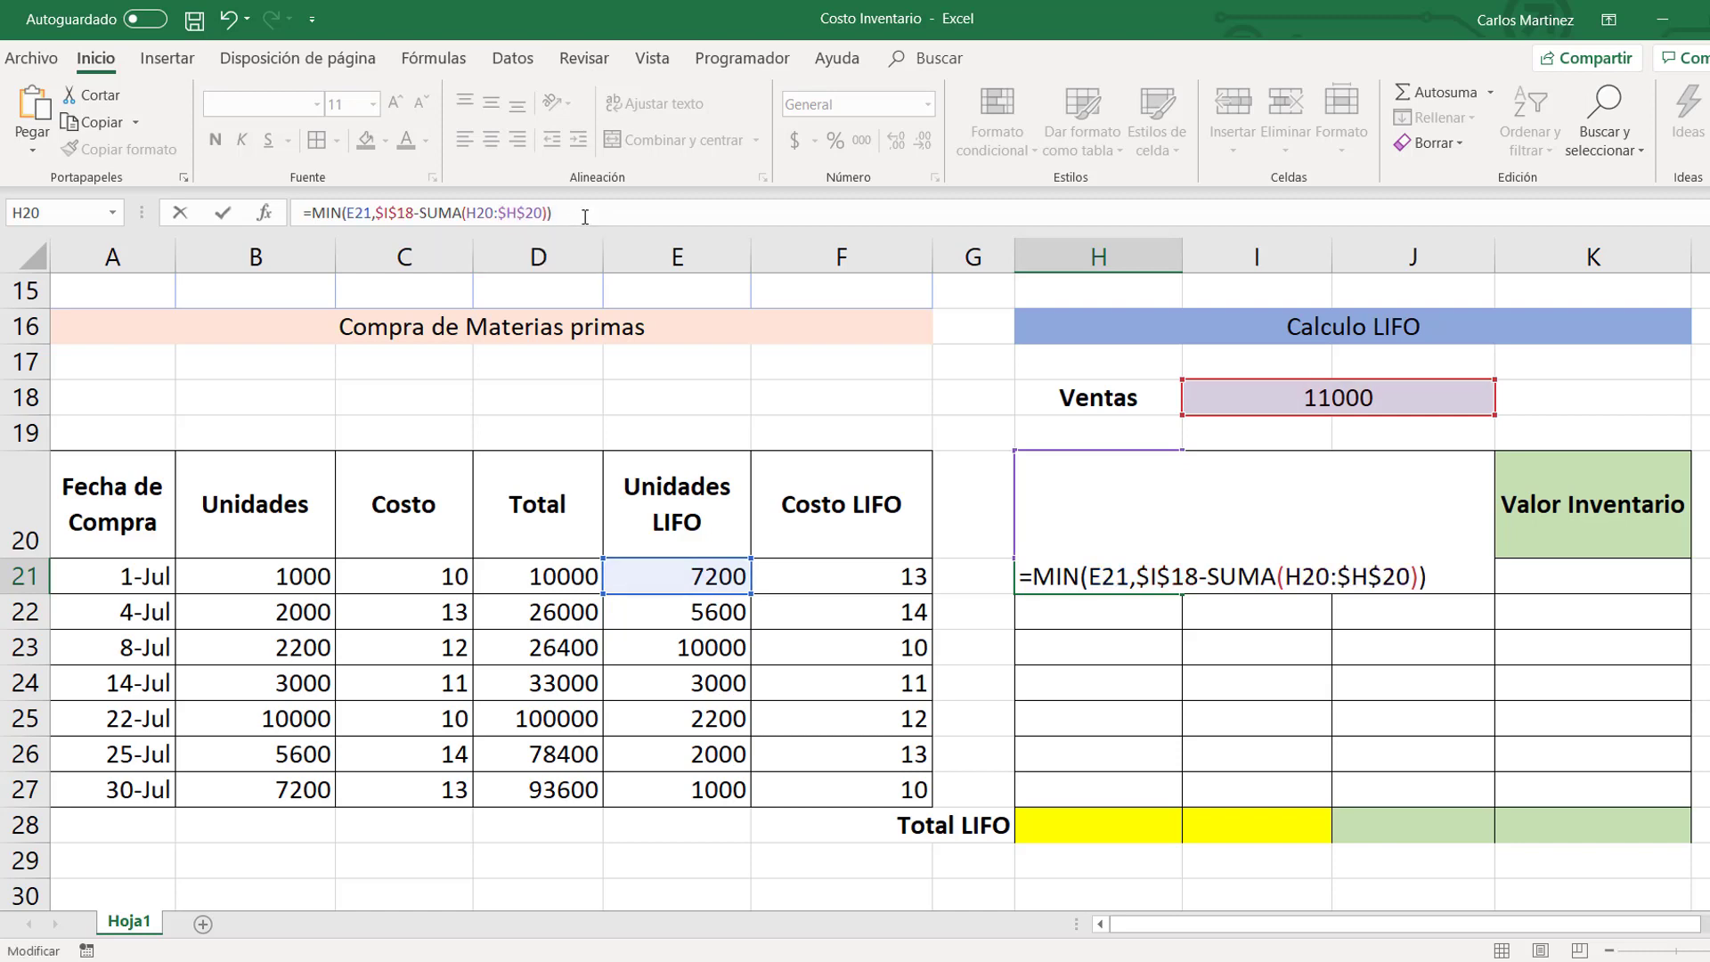
{"action": "key", "text": "Return"}
{"action": "left_click", "coordinate": [1126, 583]}
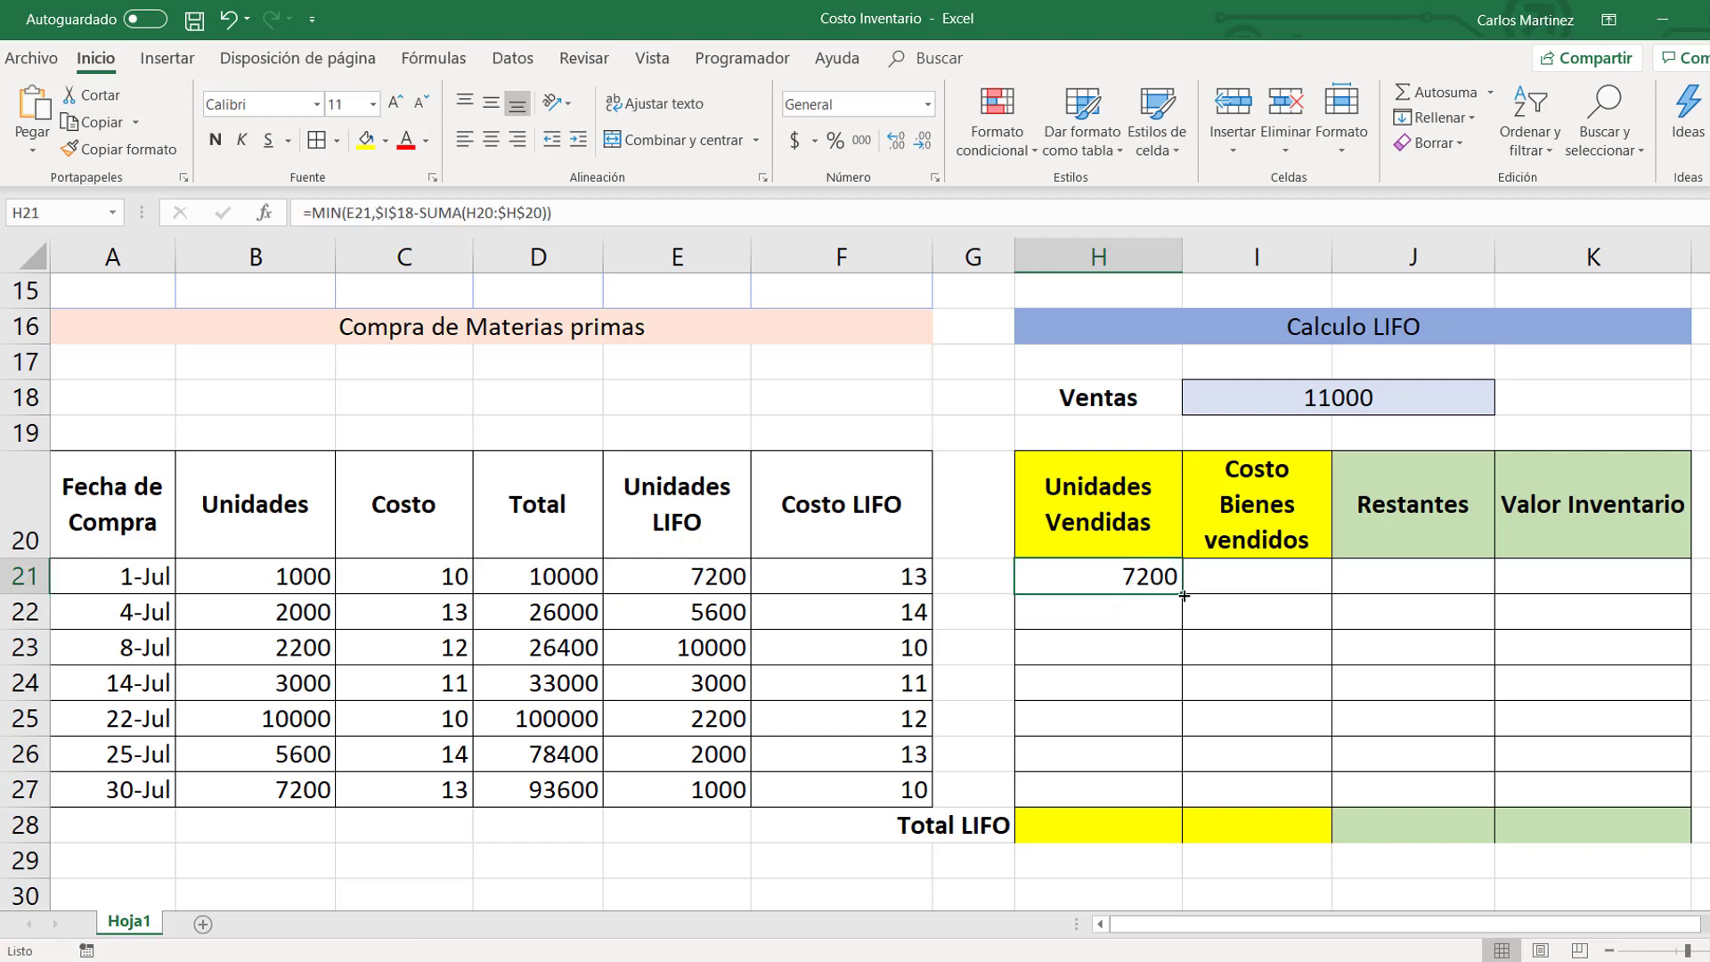
{"action": "left_click_drag", "start_coordinate": [1182, 594], "coordinate": [1183, 793]}
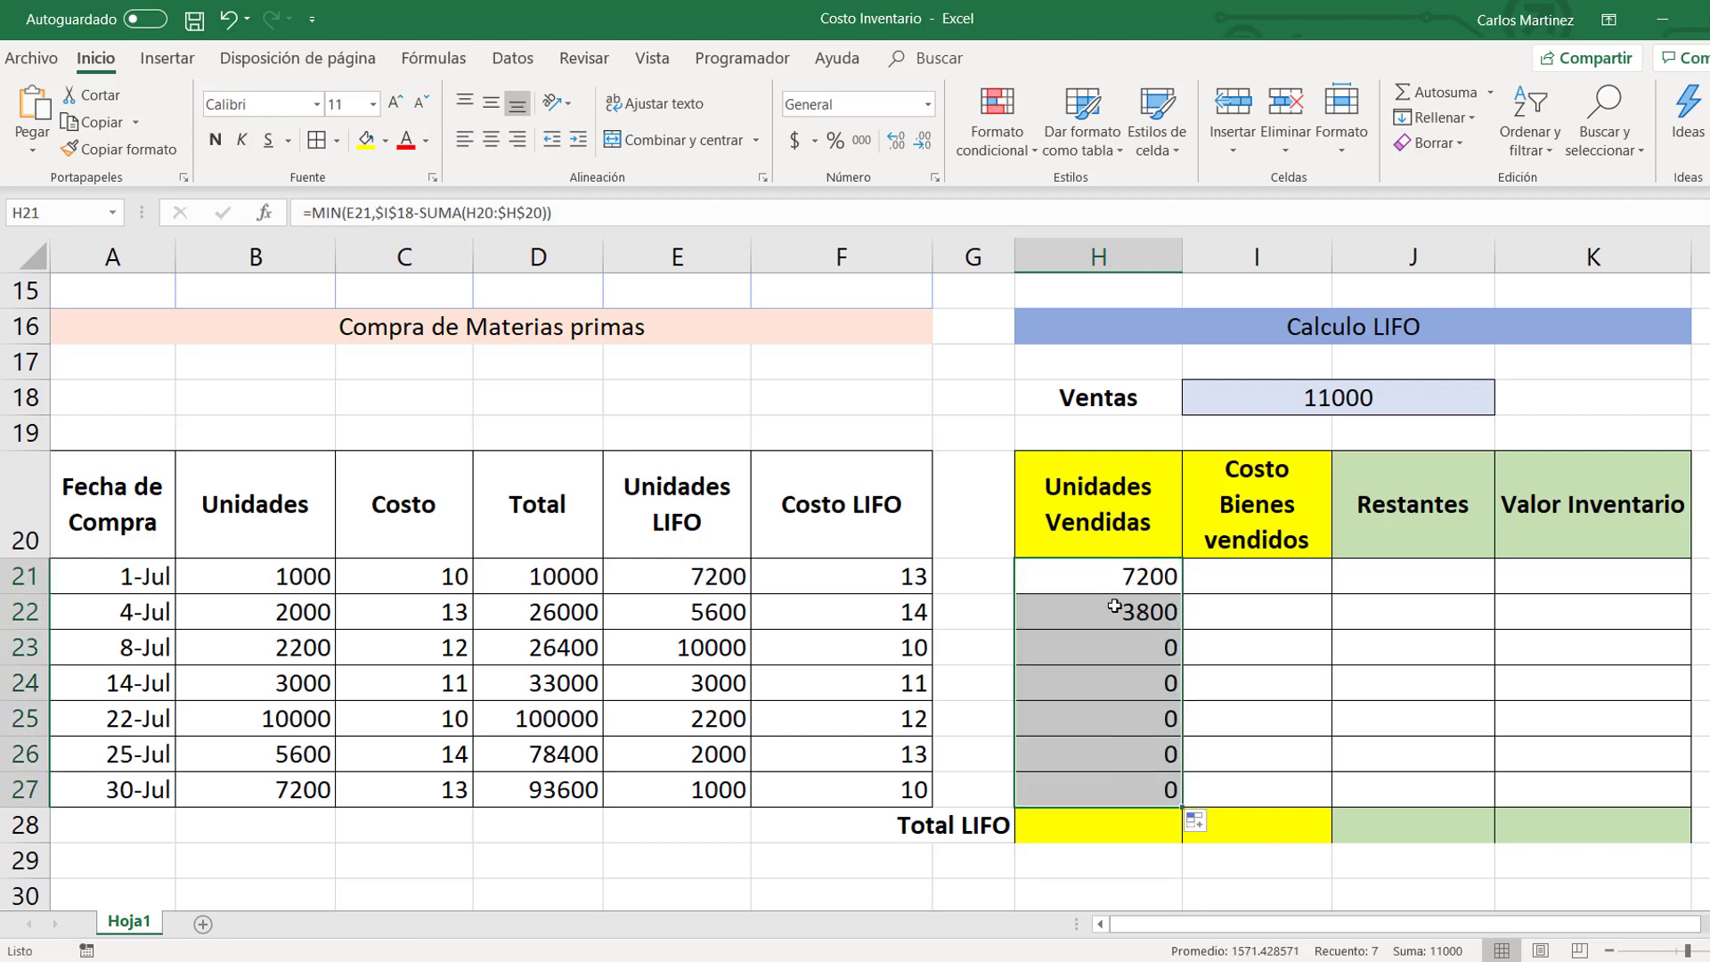
Step: Calculate the LIFO cost of goods sold in I21 with =H21*F21 and fill it down through I27
{"action": "left_click", "coordinate": [1244, 573]}
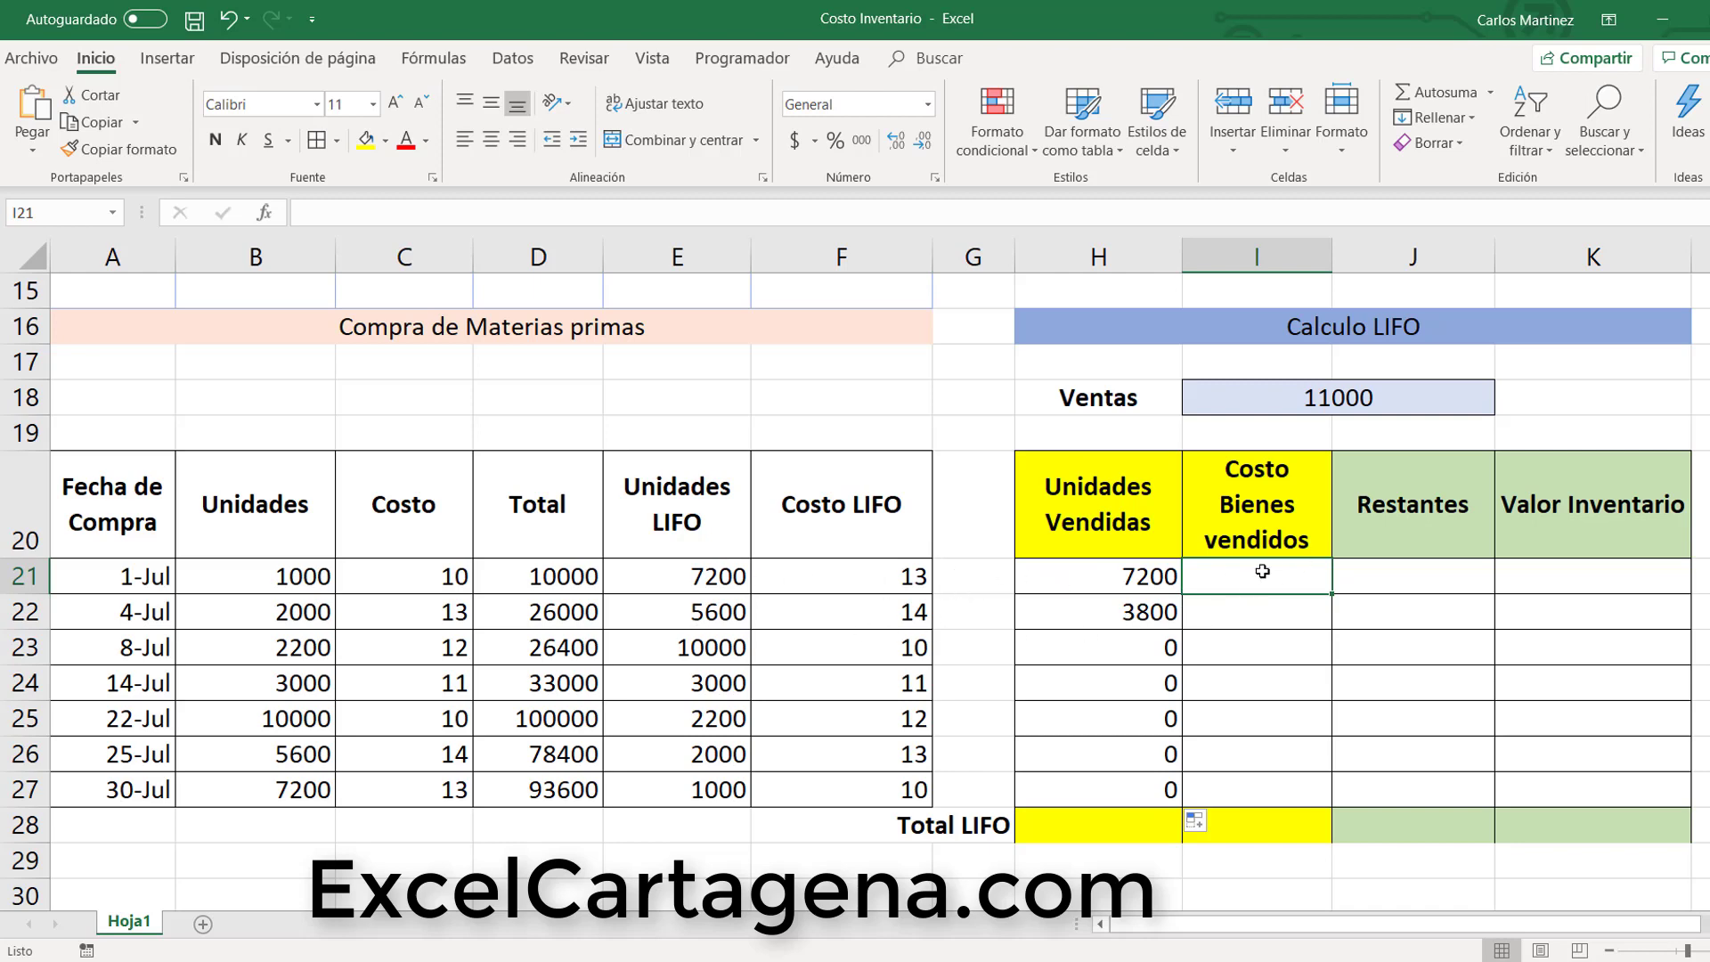
{"action": "type", "text": "="}
{"action": "key", "text": "Left"}
{"action": "key", "text": "Left"}
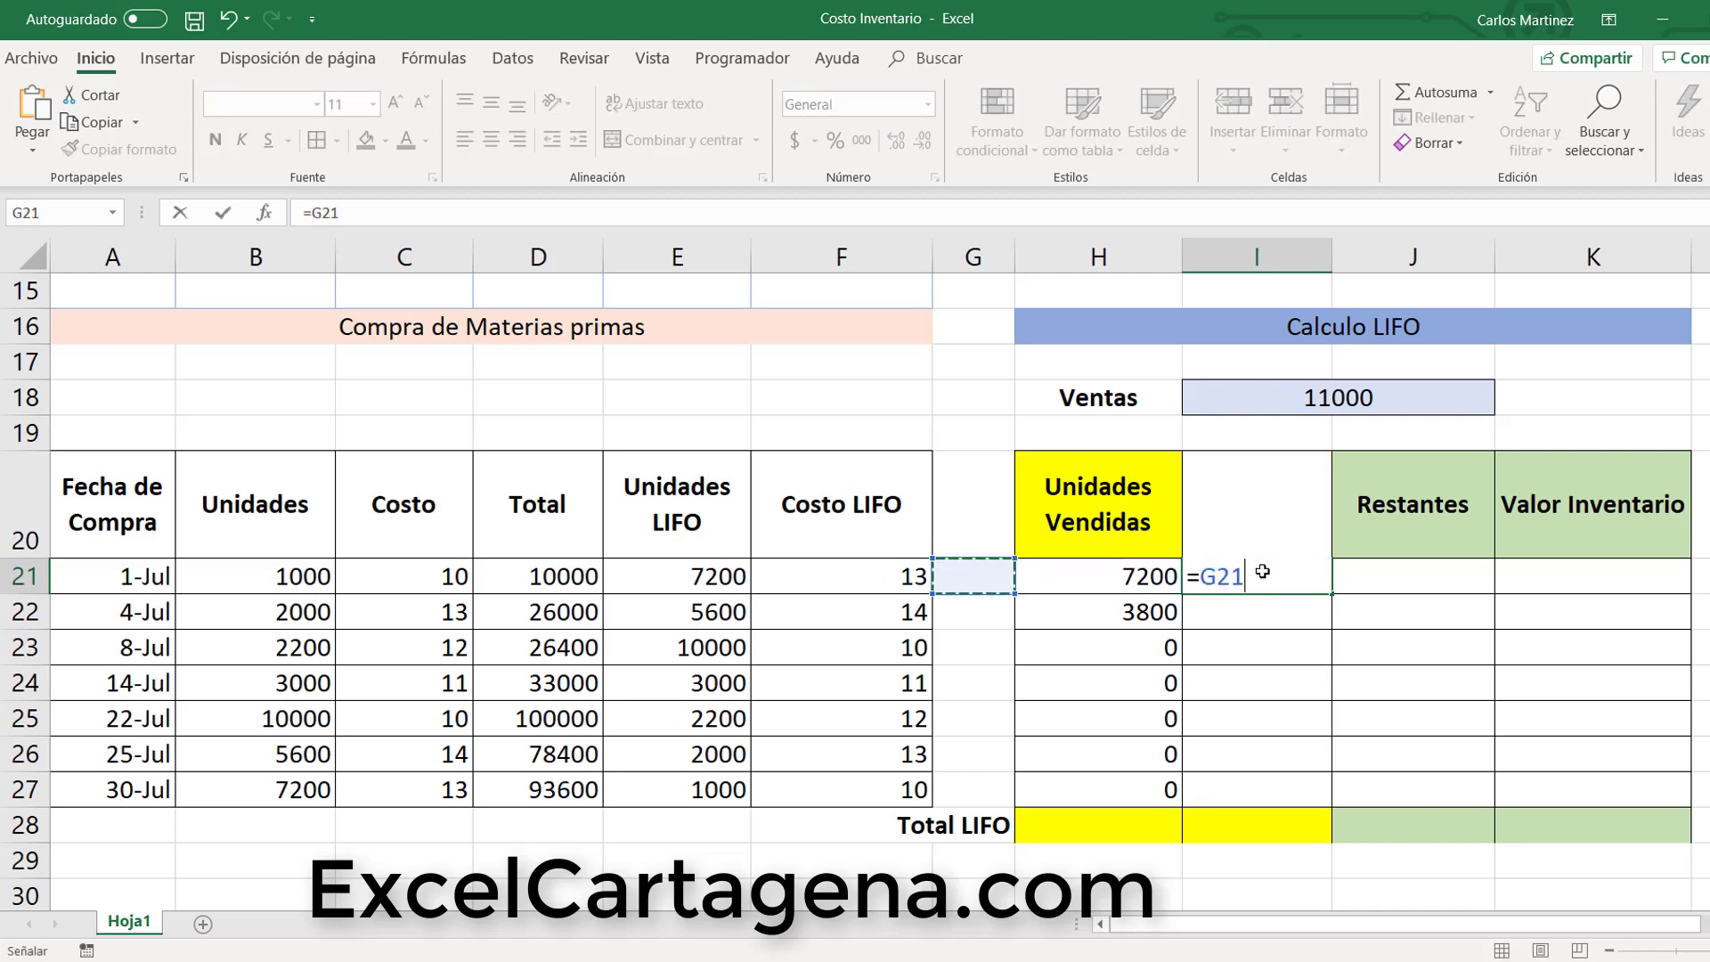
{"action": "key", "text": "Left"}
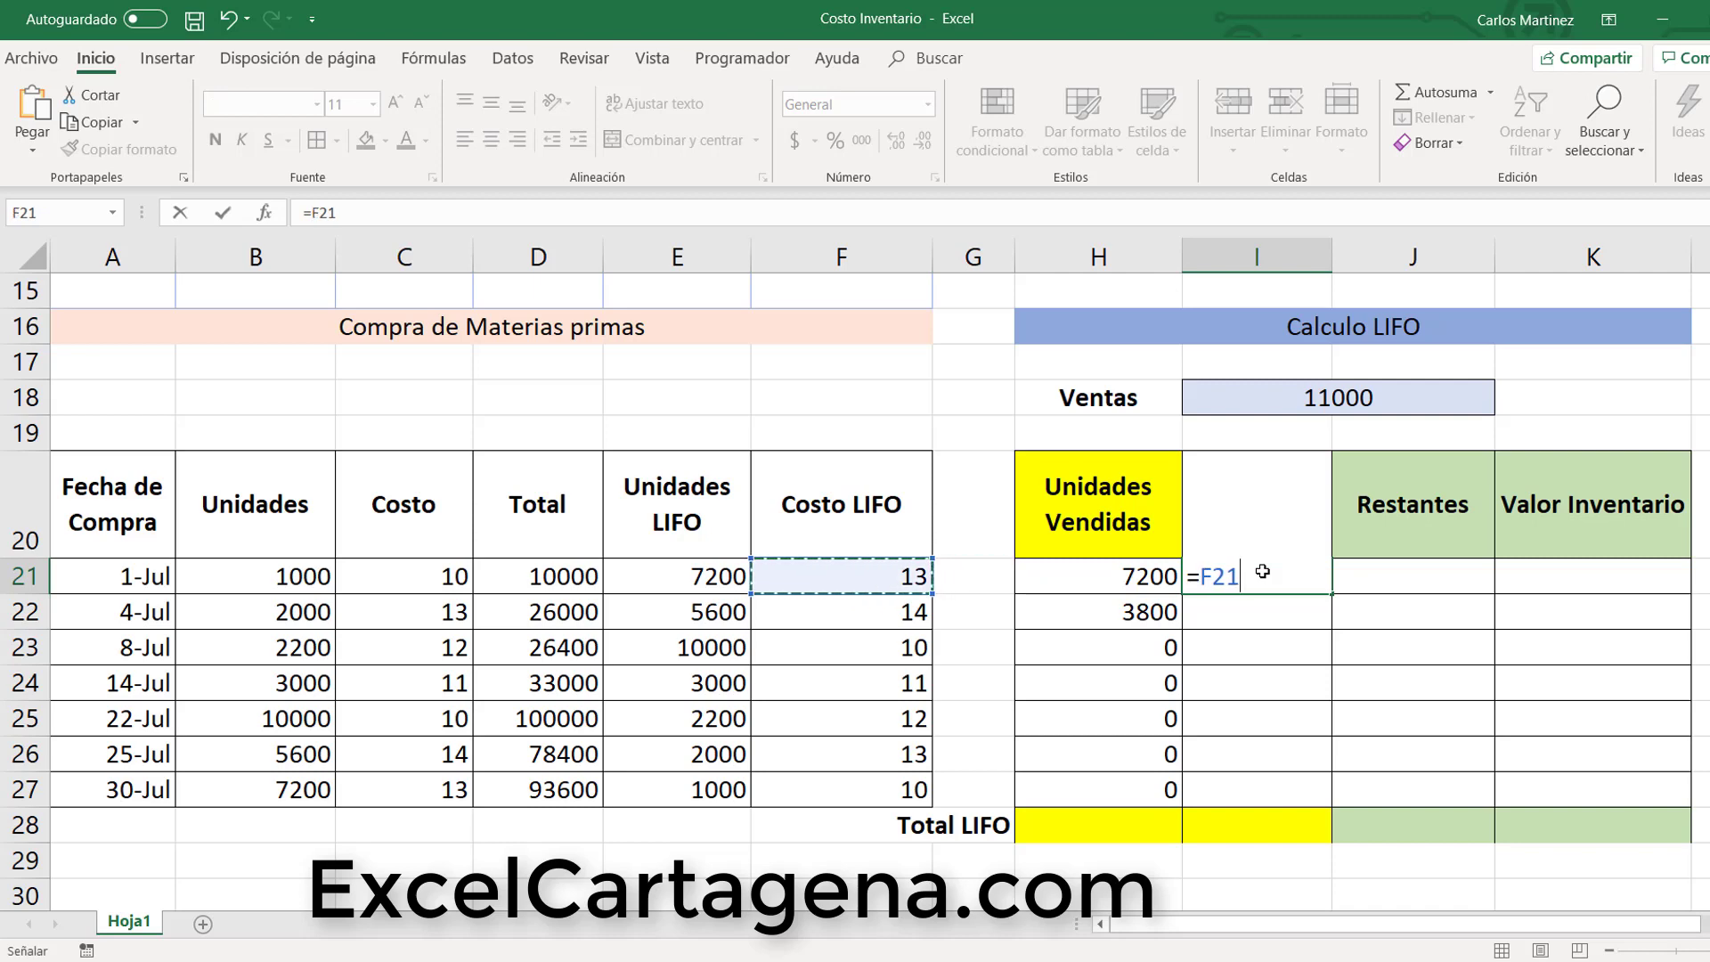
{"action": "key", "text": "Right"}
{"action": "key", "text": "Right"}
{"action": "type", "text": "*"}
{"action": "key", "text": "Left"}
{"action": "key", "text": "Left"}
{"action": "key", "text": "Left"}
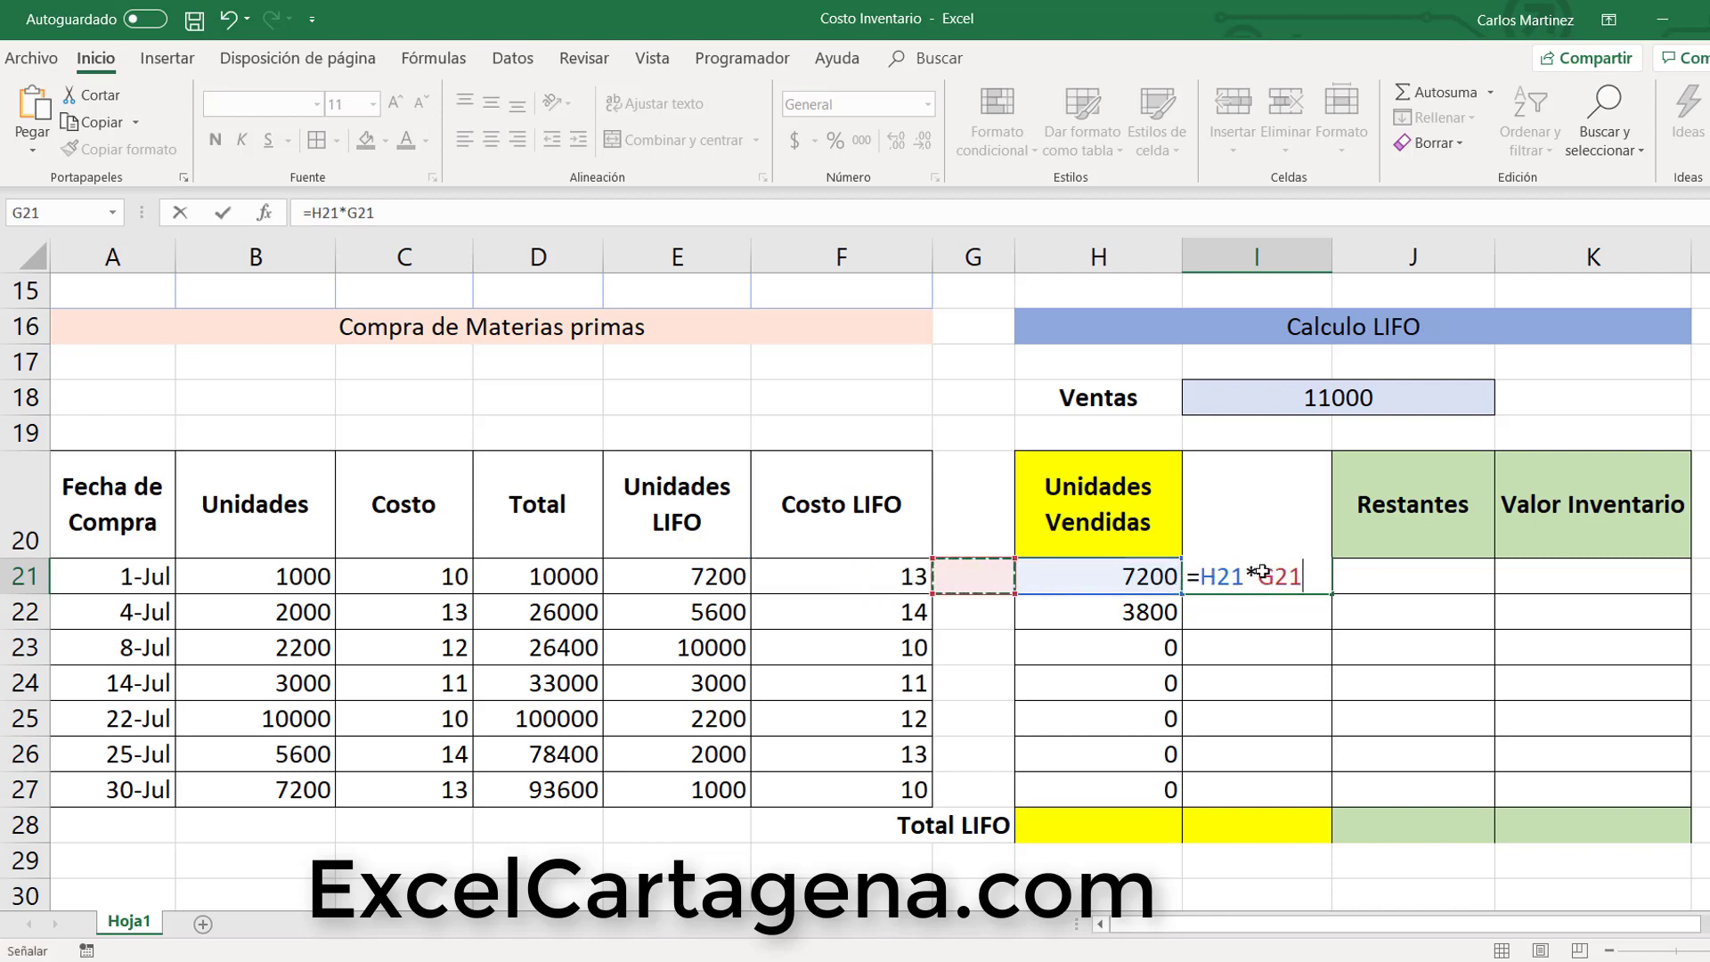
{"action": "key", "text": "Return"}
{"action": "left_click", "coordinate": [1262, 572]}
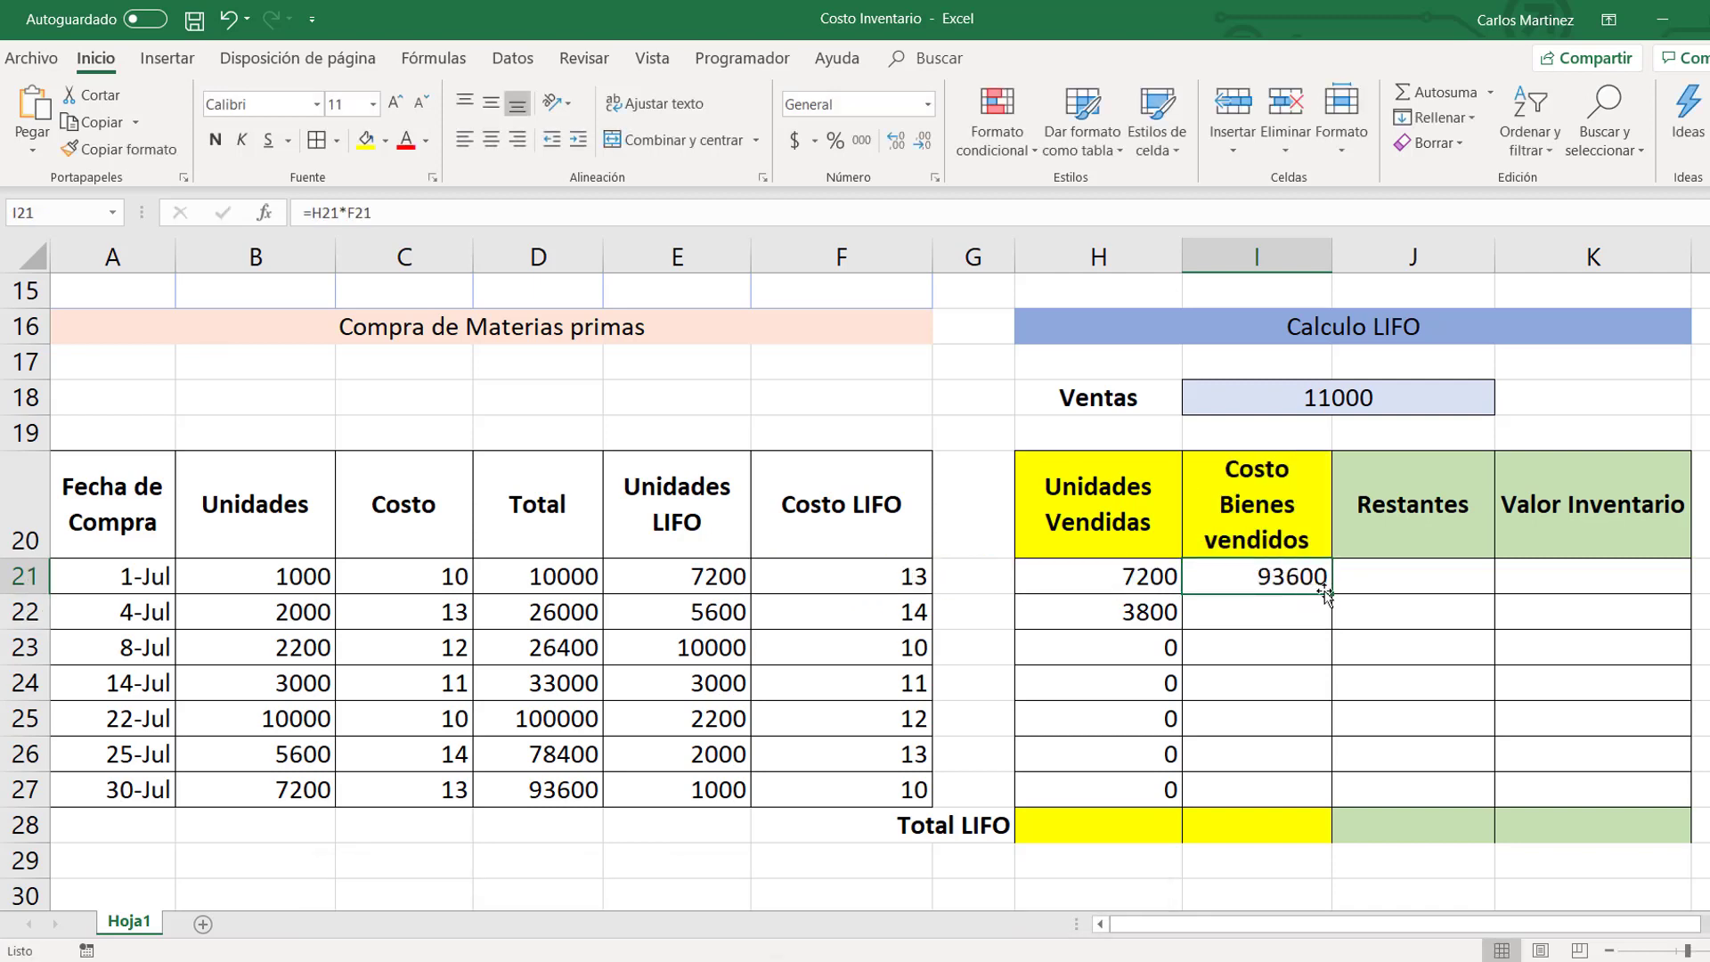
{"action": "left_click_drag", "start_coordinate": [1332, 593], "coordinate": [1309, 794]}
Step: Calculate the remaining LIFO units in J21 with =E21-H21 and fill the formula down through J27
{"action": "left_click", "coordinate": [1411, 580]}
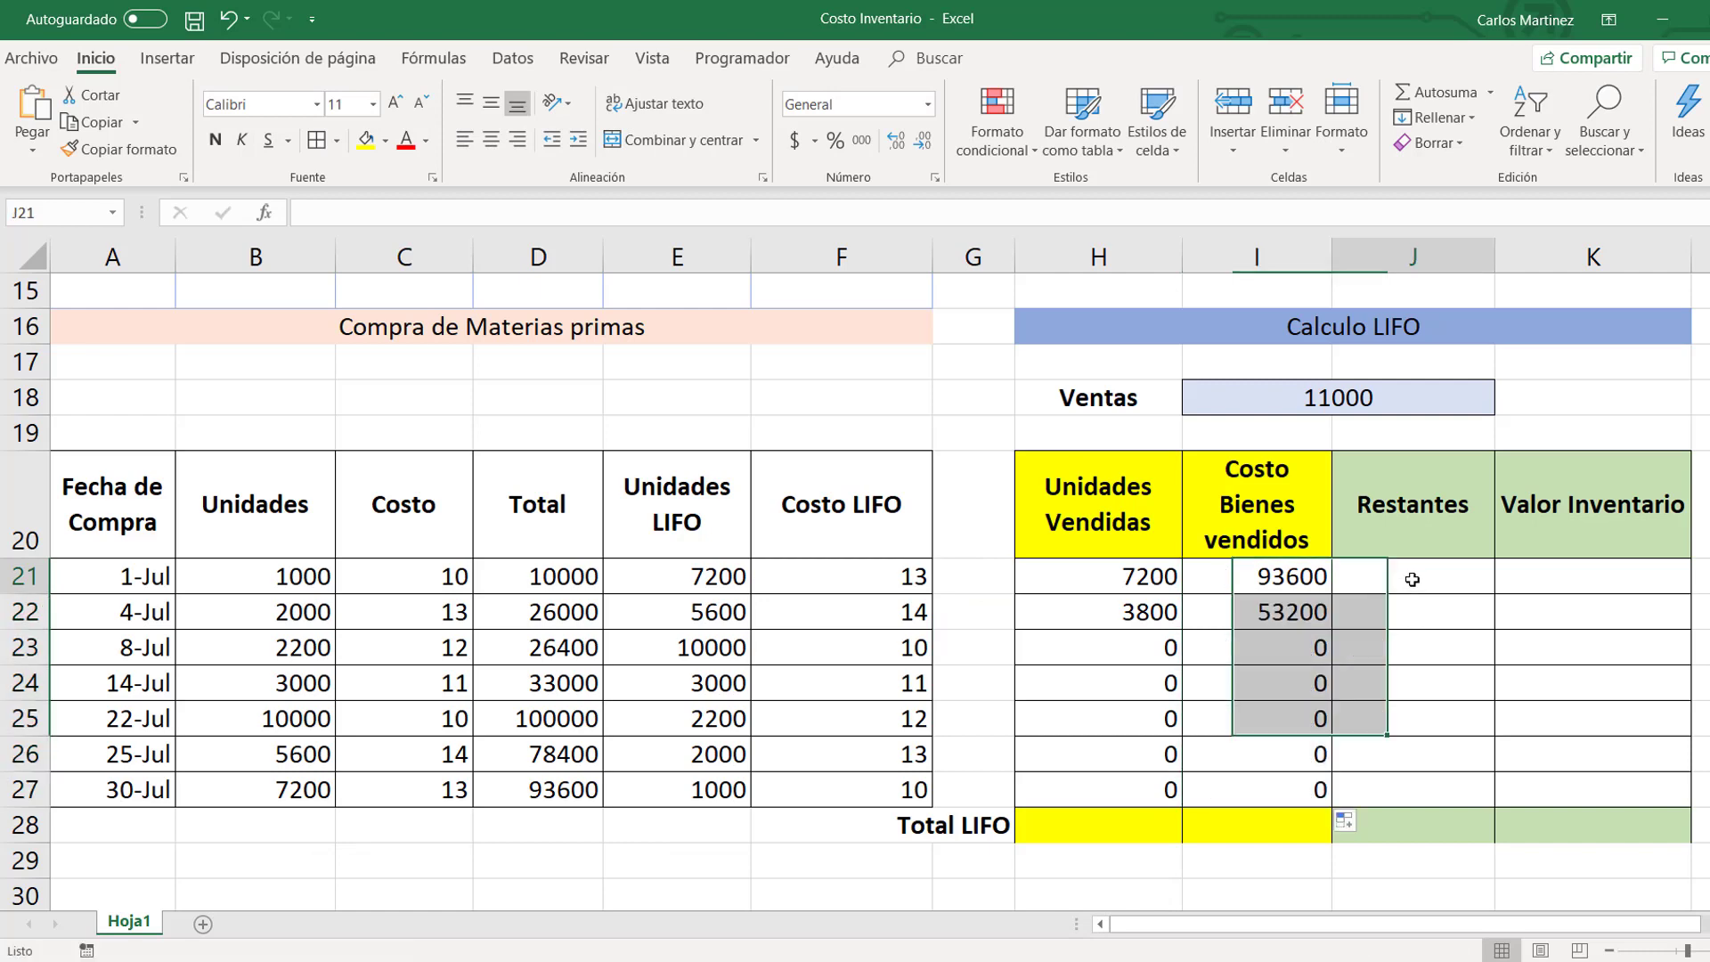
{"action": "type", "text": "="}
{"action": "key", "text": "Left"}
{"action": "key", "text": "Left"}
{"action": "key", "text": "Left"}
{"action": "key", "text": "Left"}
{"action": "key", "text": "Left"}
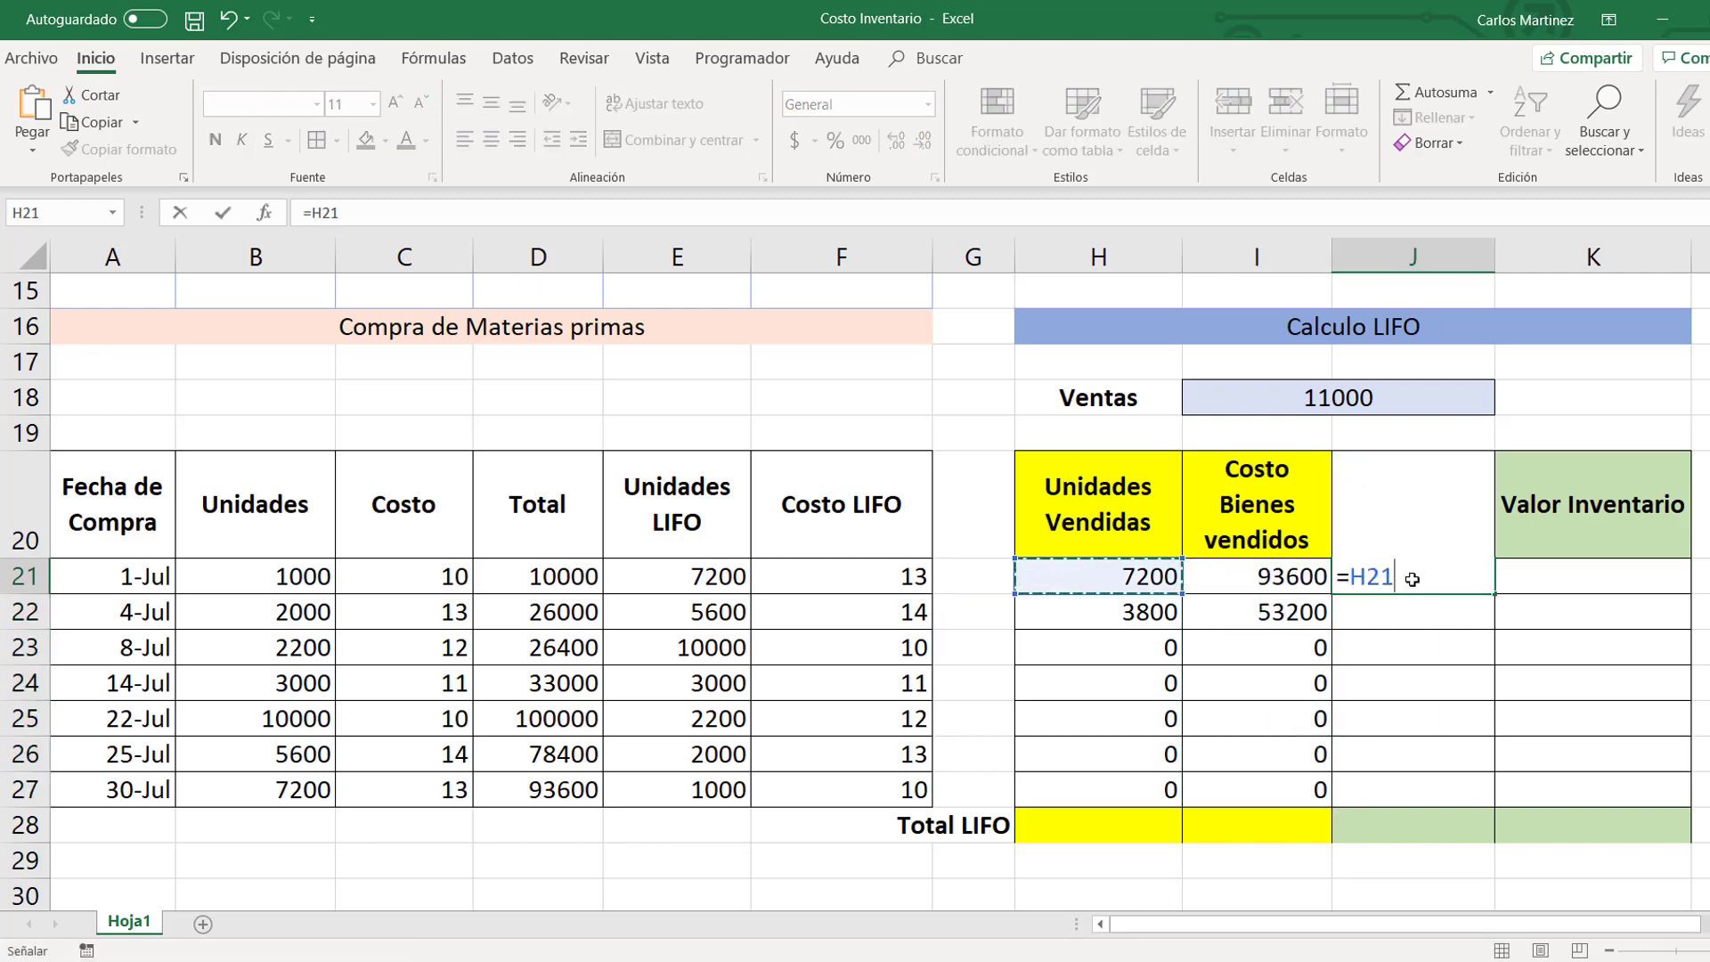
{"action": "type", "text": "-"}
{"action": "key", "text": "Left"}
{"action": "key", "text": "Left"}
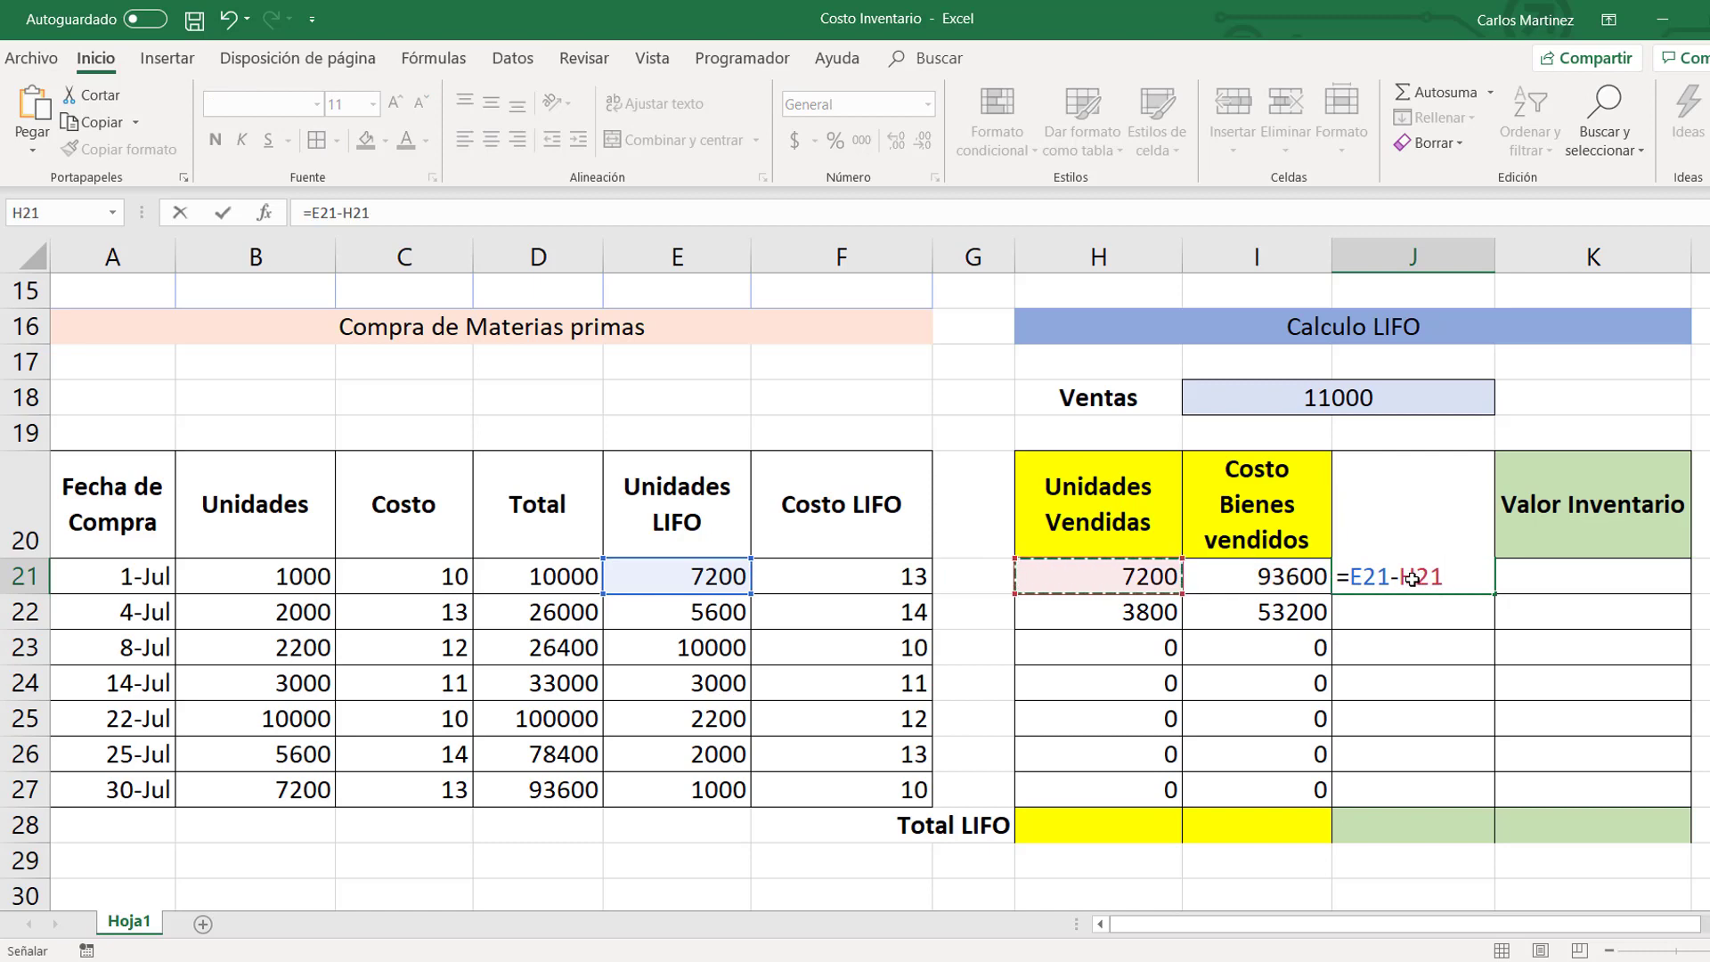
{"action": "key", "text": "Return"}
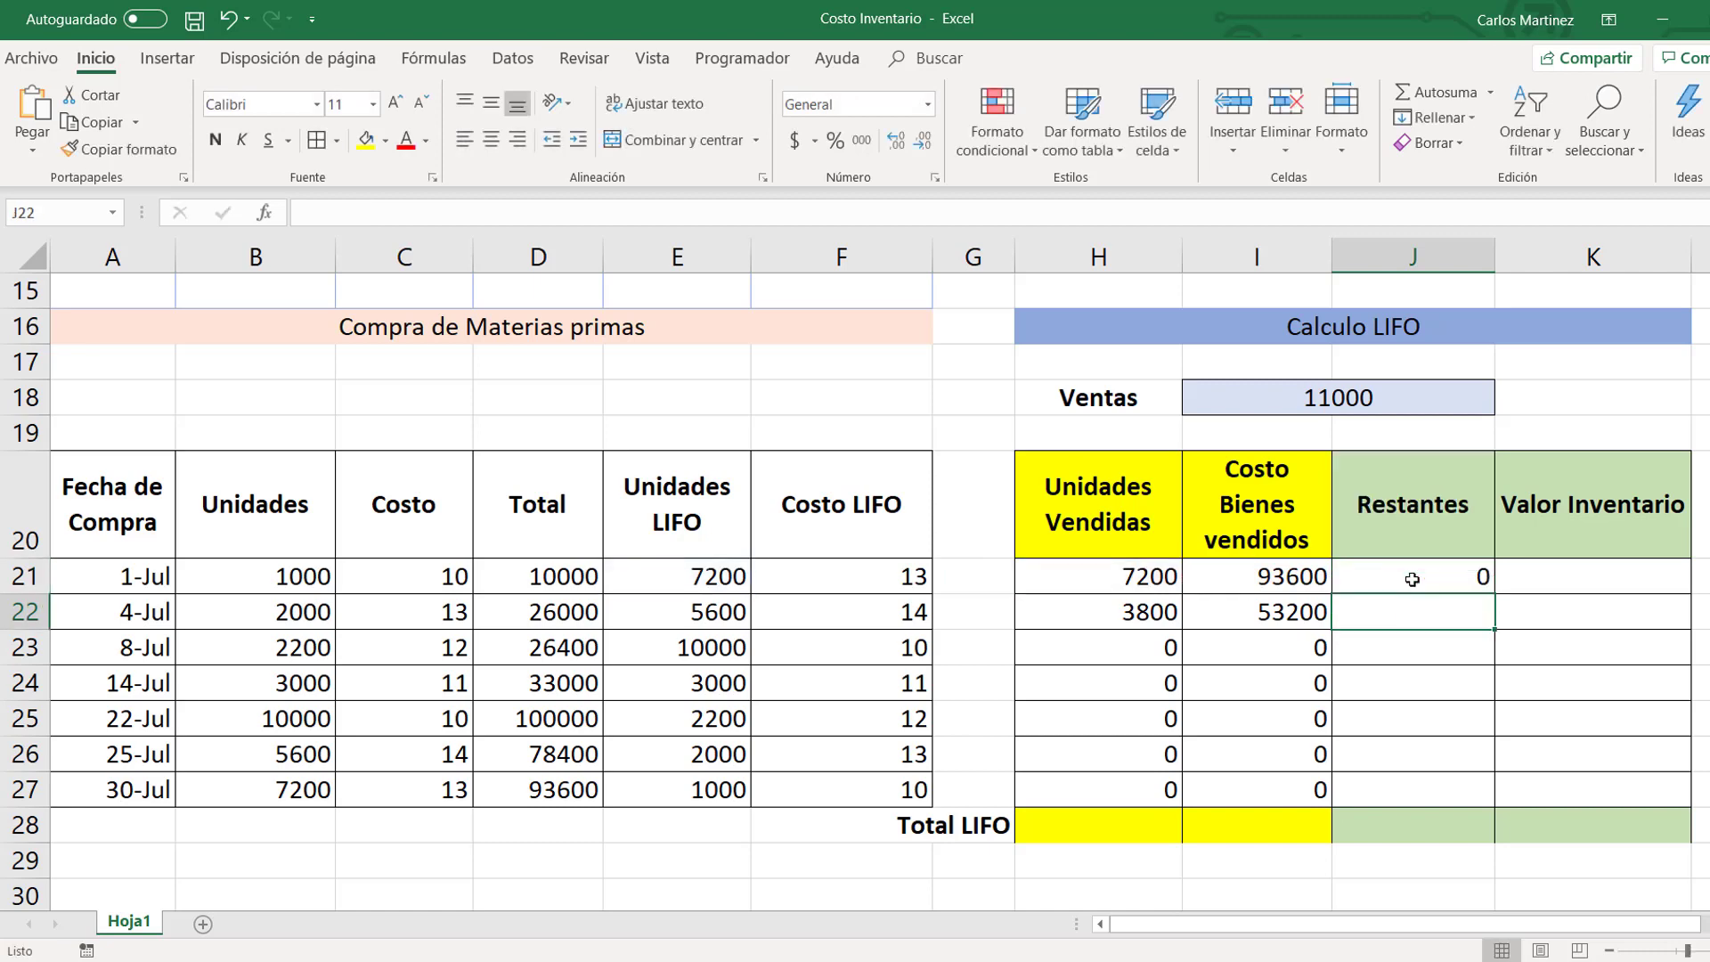
{"action": "left_click", "coordinate": [1411, 579]}
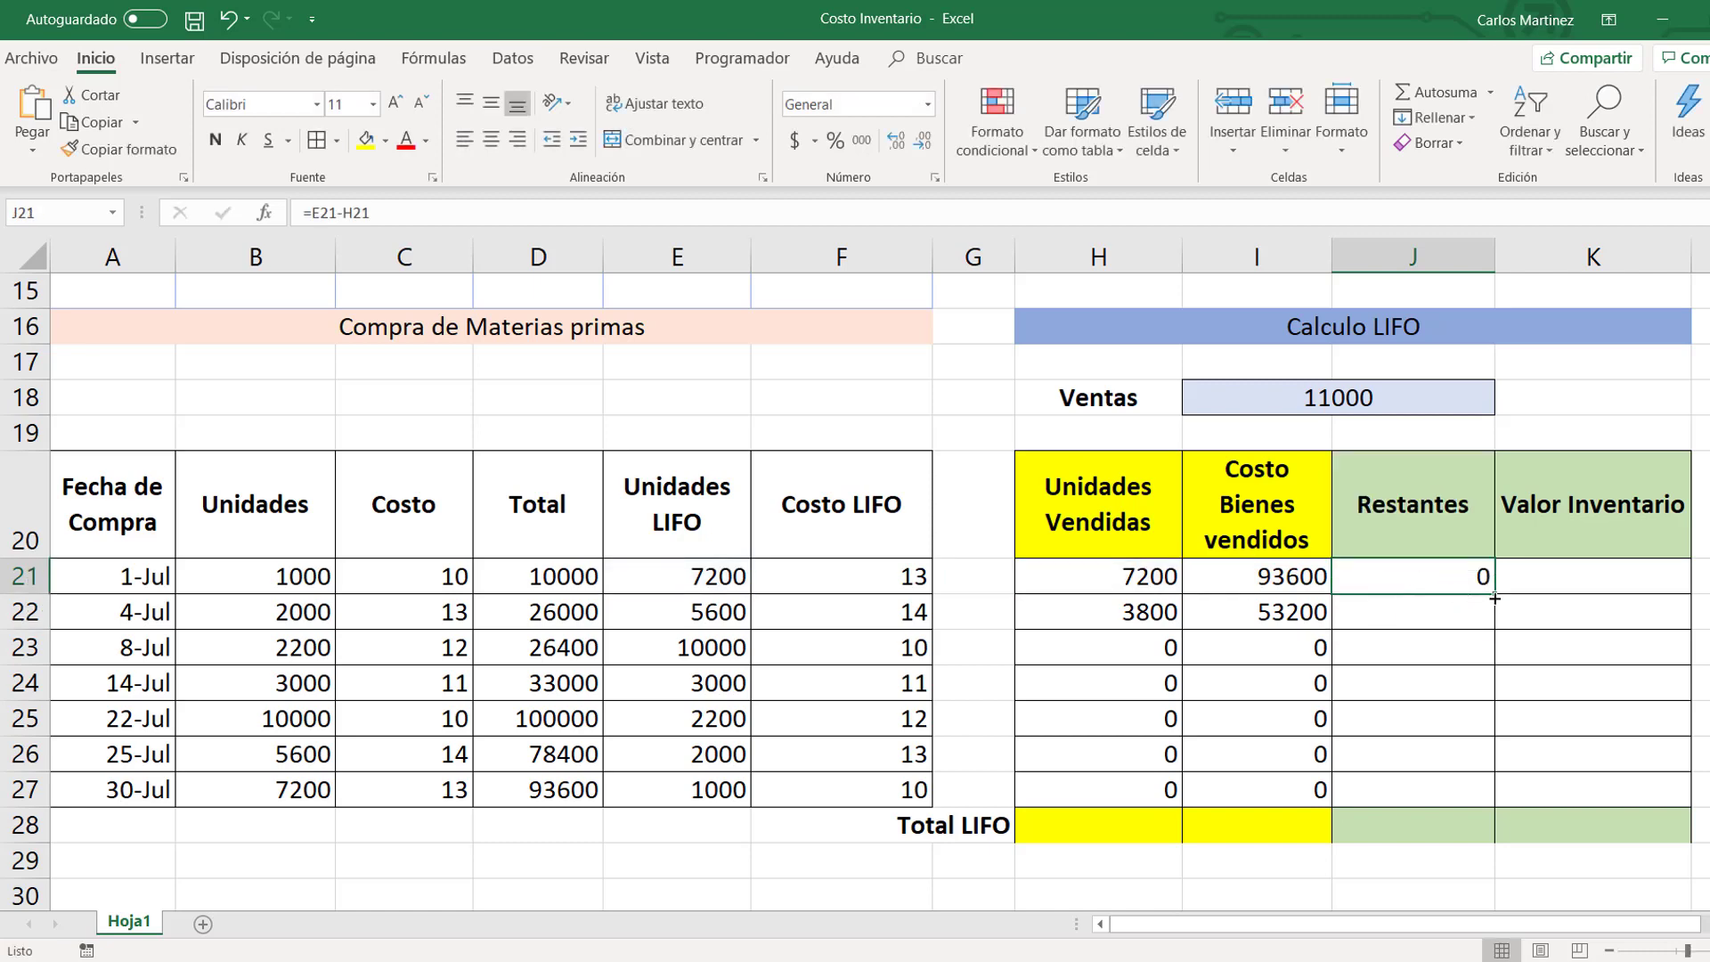
{"action": "left_click_drag", "start_coordinate": [1494, 594], "coordinate": [1487, 791]}
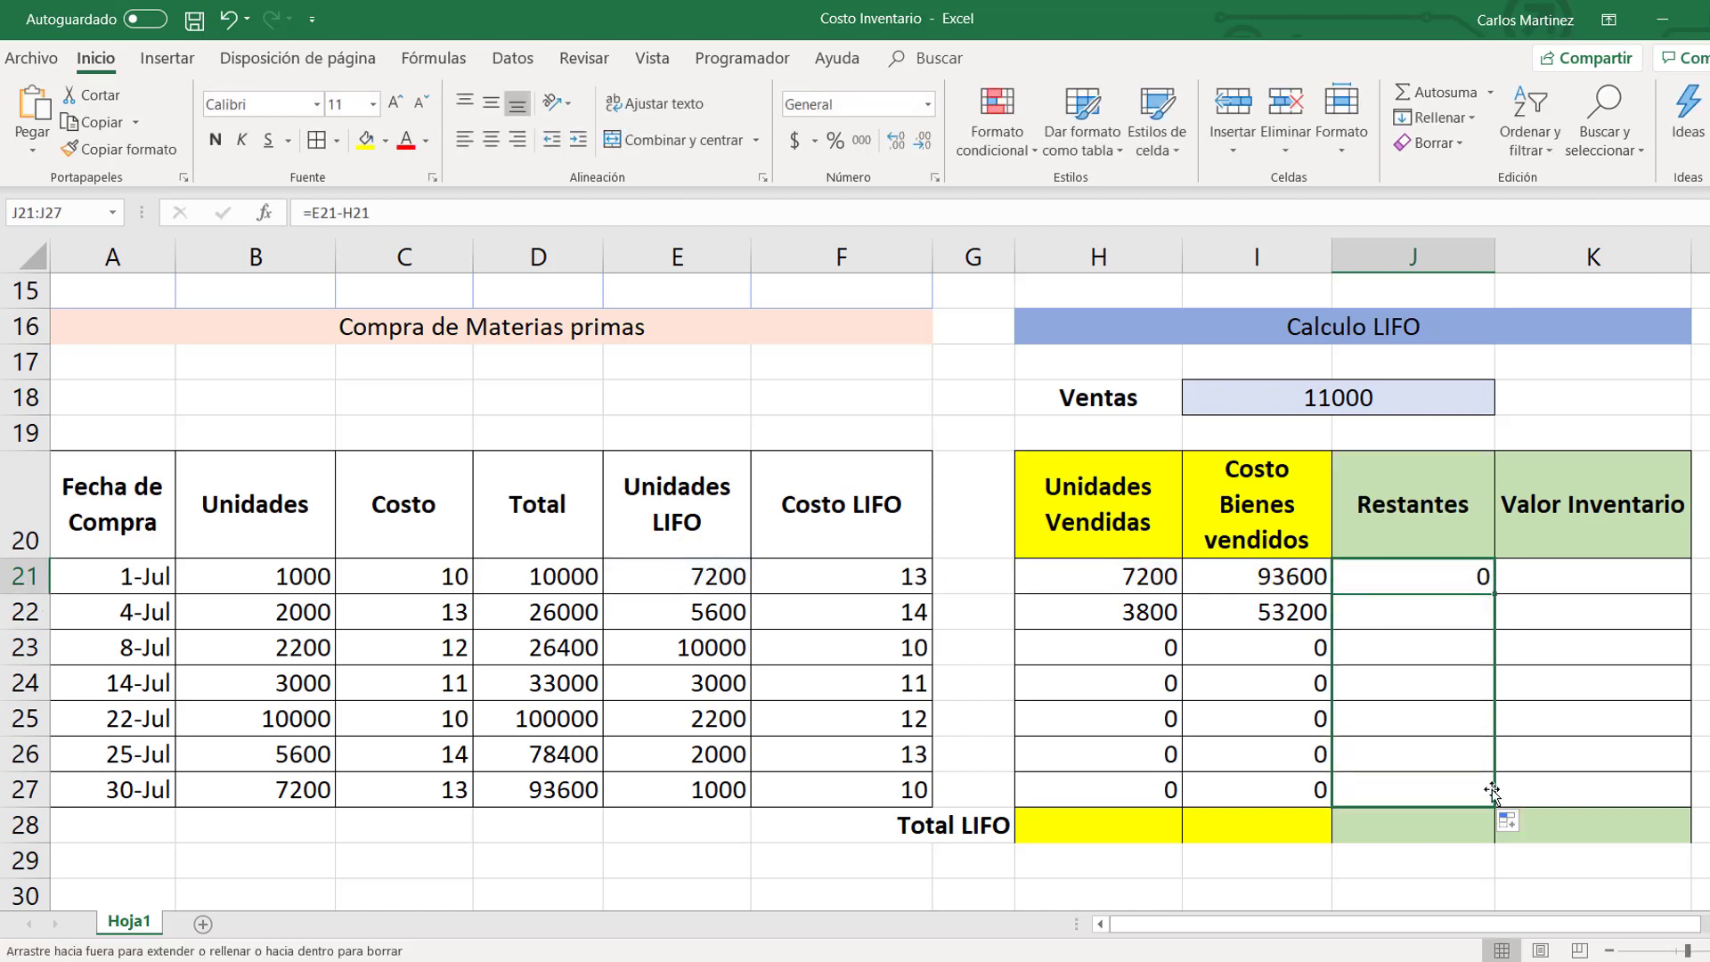
Step: Calculate the LIFO inventory value in K21 with =J21*F21 and fill the formula down through K27
{"action": "left_click", "coordinate": [1592, 577]}
{"action": "type", "text": "="}
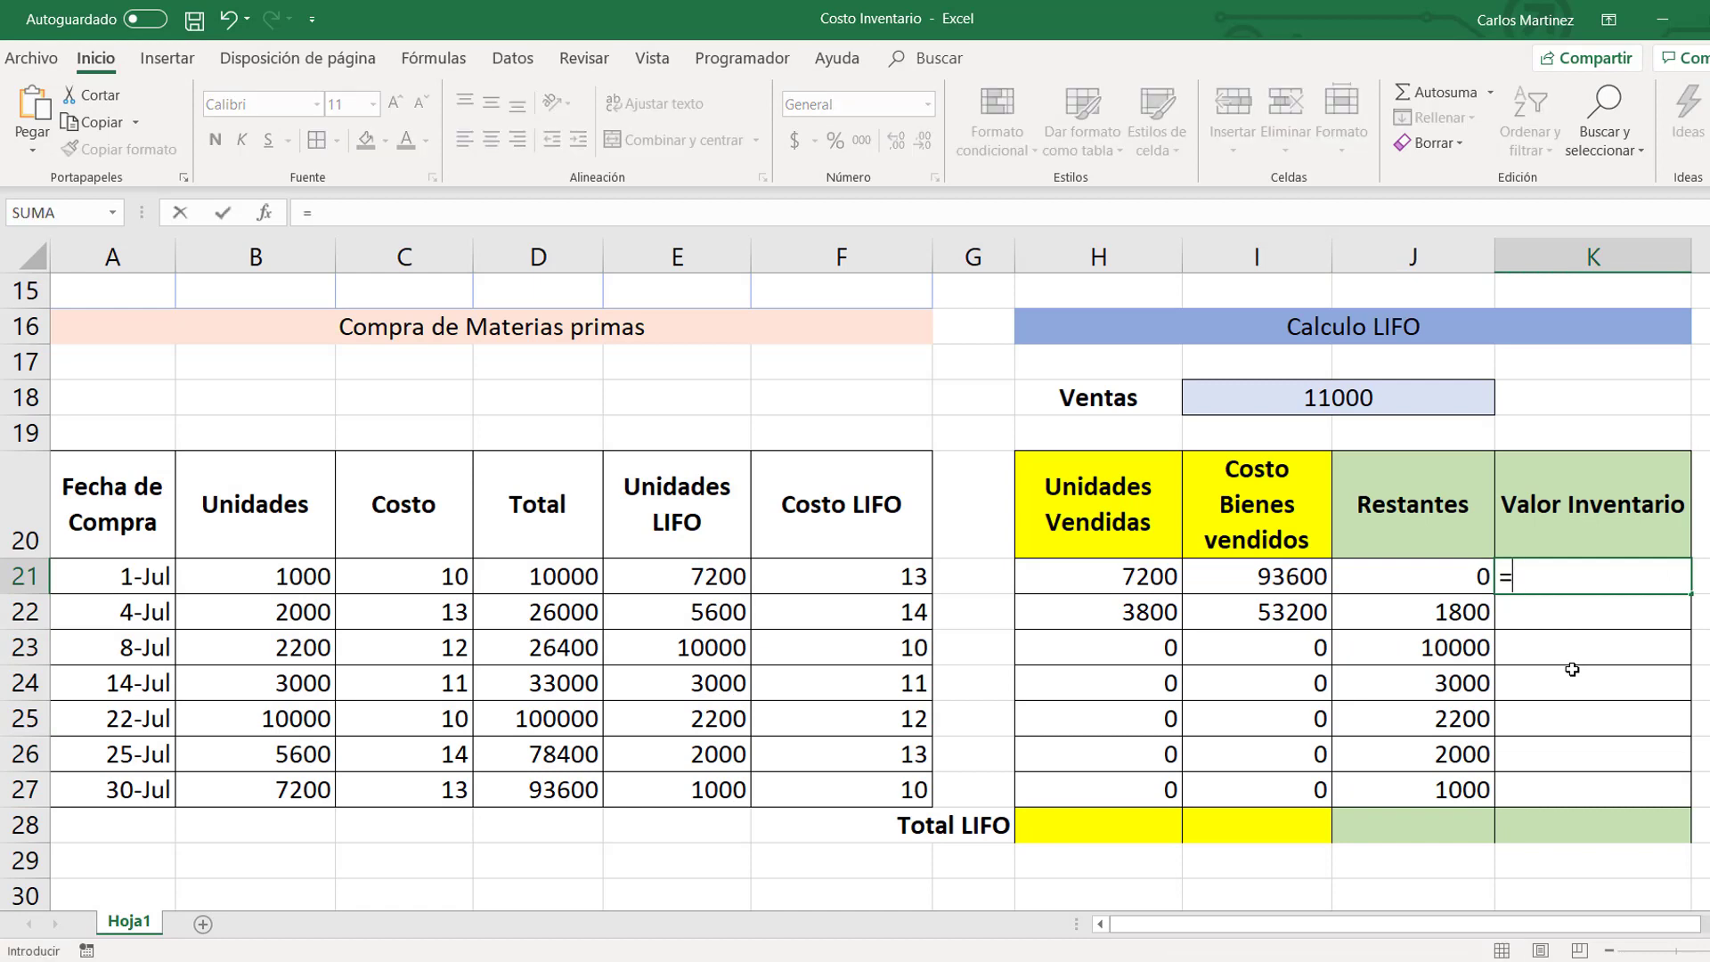
{"action": "key", "text": "Left"}
{"action": "type", "text": "*"}
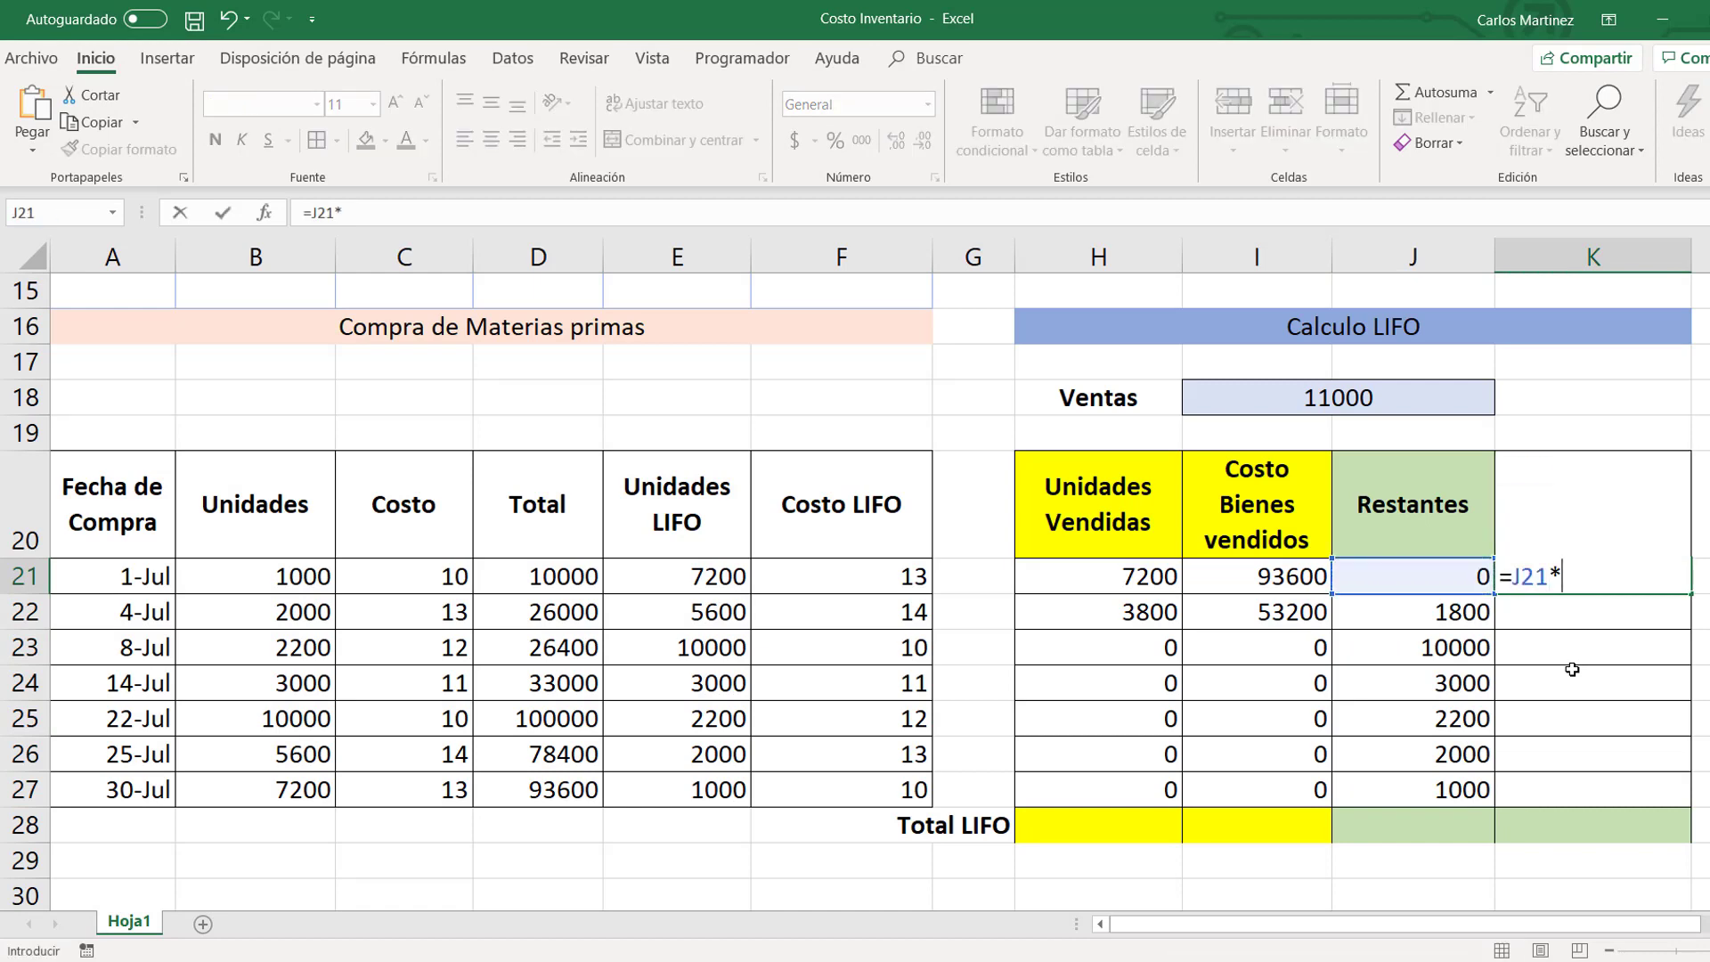
{"action": "key", "text": "Left"}
{"action": "key", "text": "Left"}
{"action": "key", "text": "Left"}
{"action": "key", "text": "Left"}
{"action": "key", "text": "Left"}
{"action": "key", "text": "Return"}
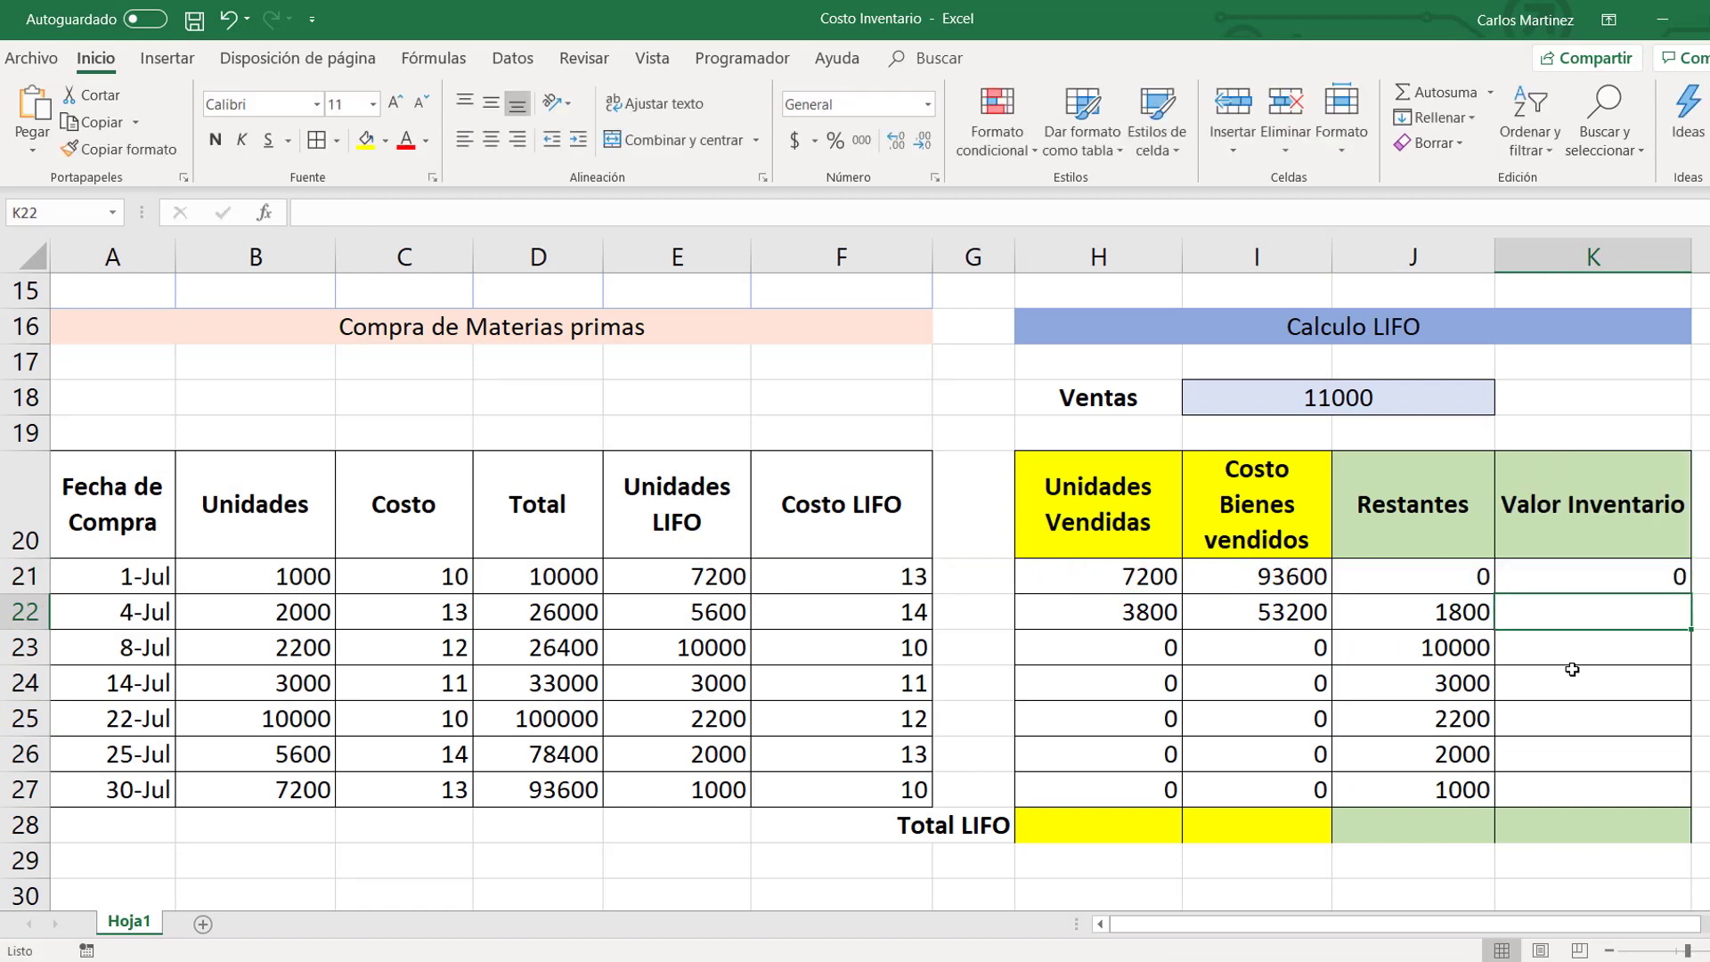
{"action": "left_click", "coordinate": [1582, 566]}
{"action": "left_click_drag", "start_coordinate": [1688, 597], "coordinate": [1680, 793]}
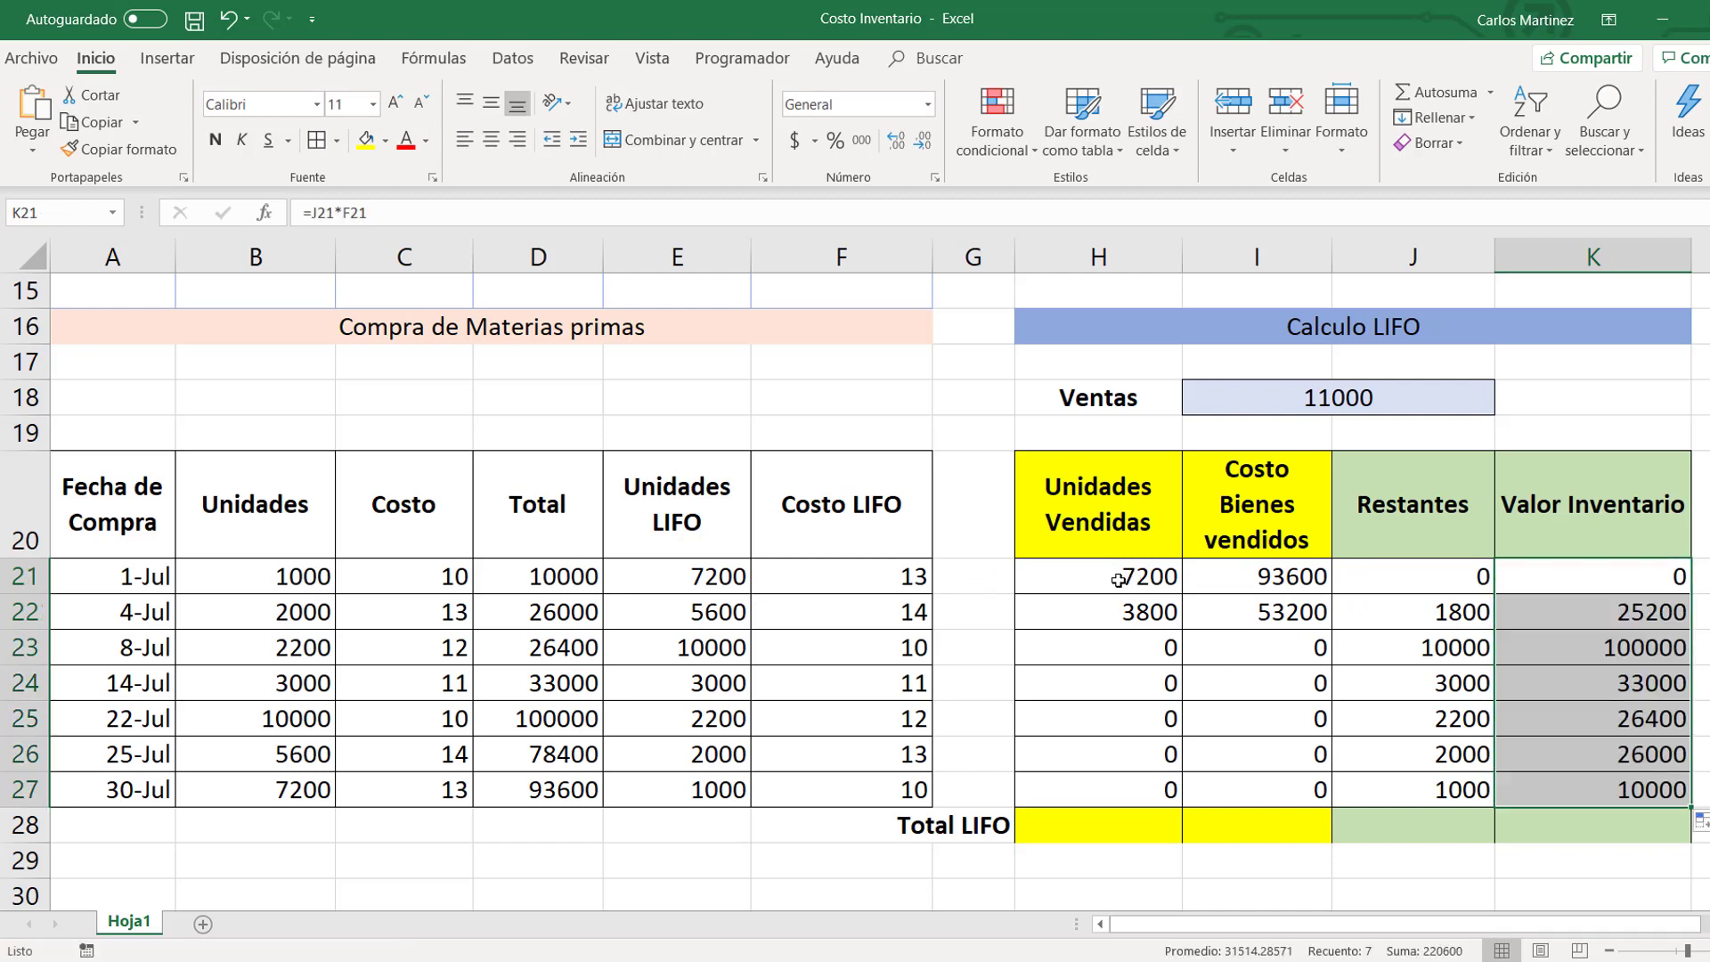
Step: Add AutoSum totals for H21:K27 in the Total LIFO row and select the units sold total in H28
{"action": "left_click_drag", "start_coordinate": [1119, 580], "coordinate": [1557, 793]}
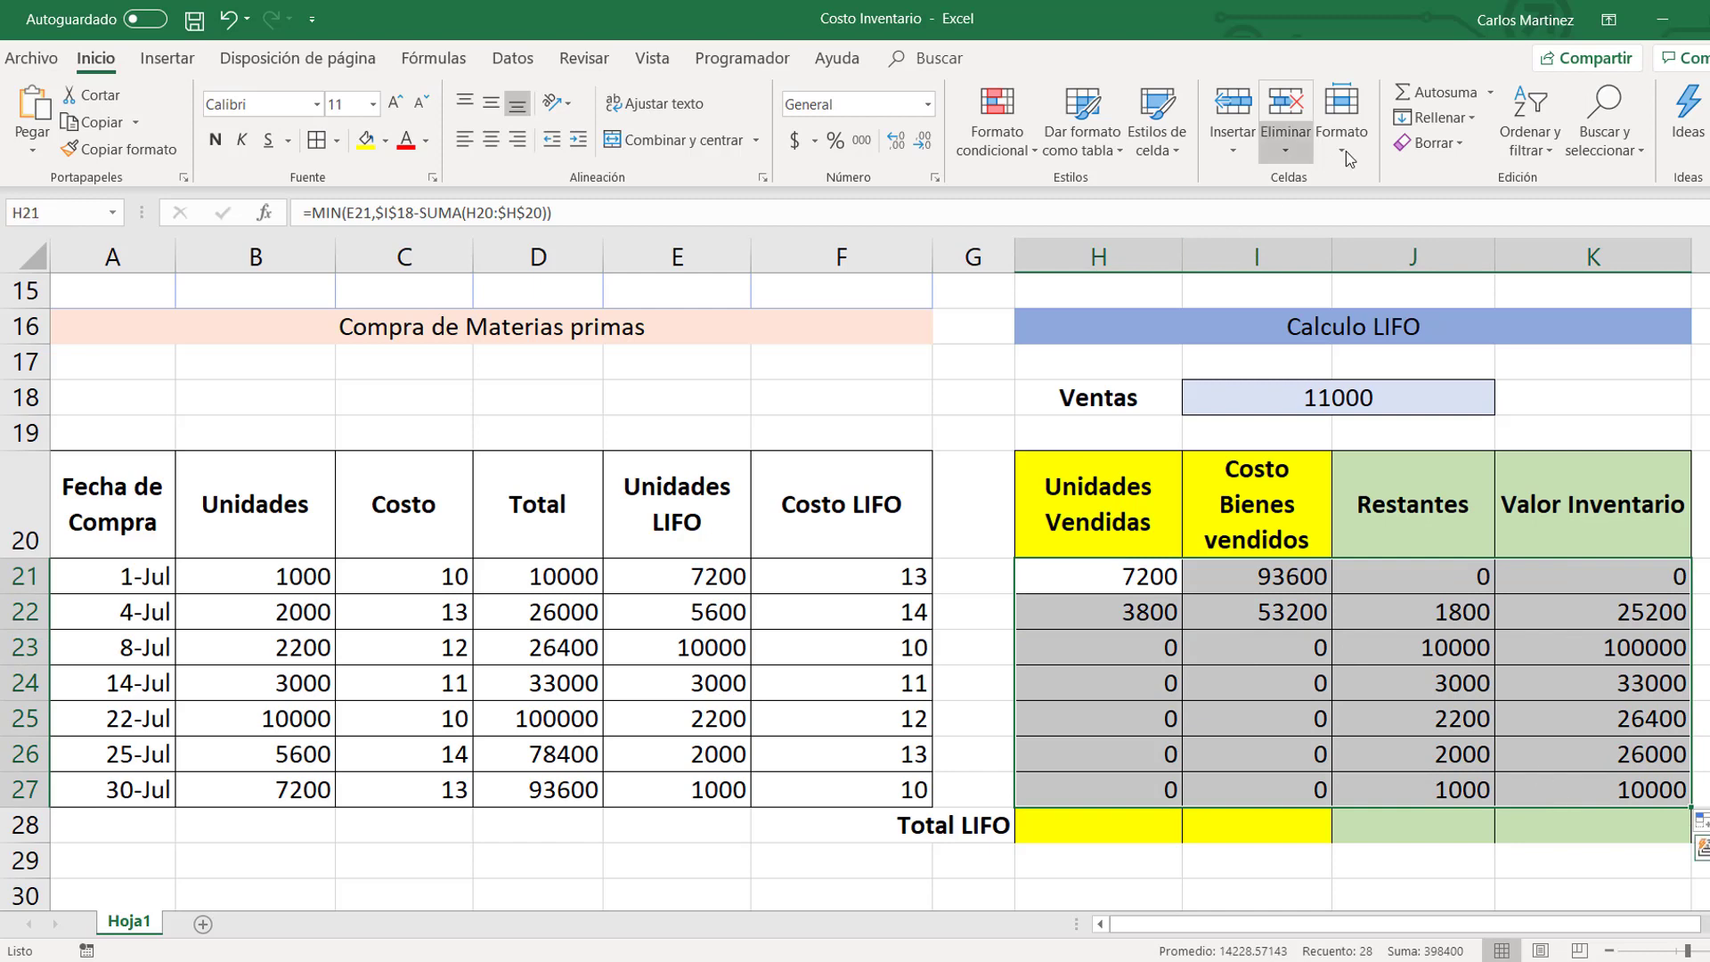
{"action": "left_click", "coordinate": [1414, 91]}
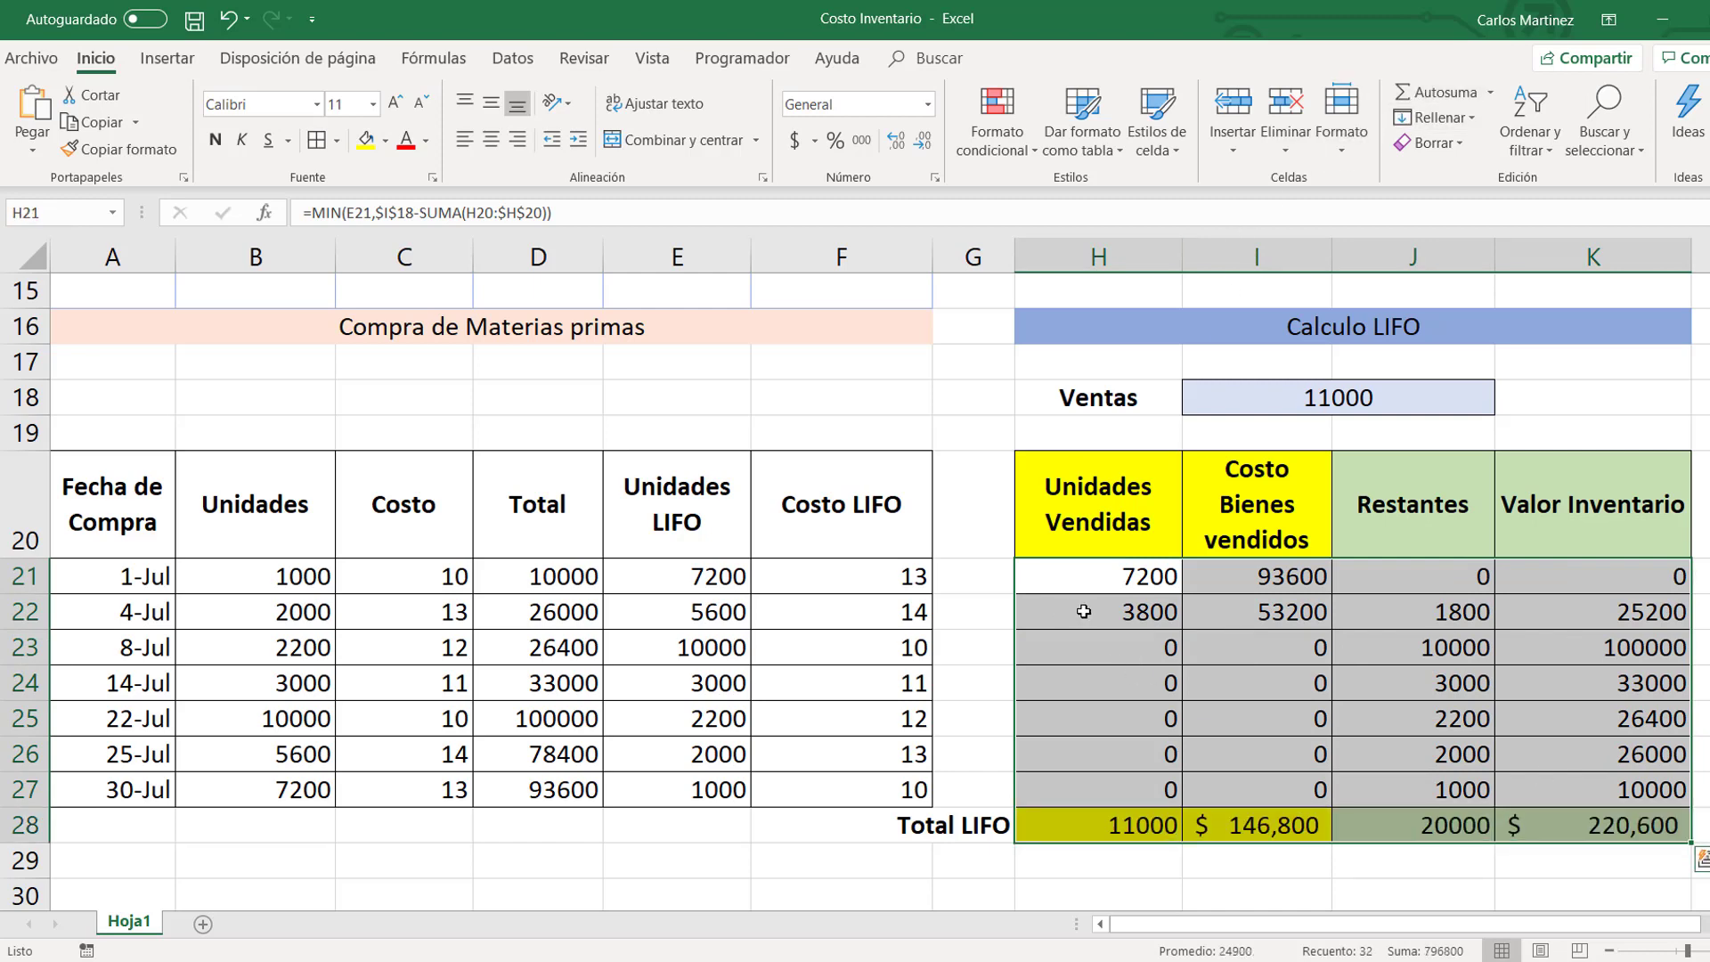
{"action": "left_click", "coordinate": [980, 674]}
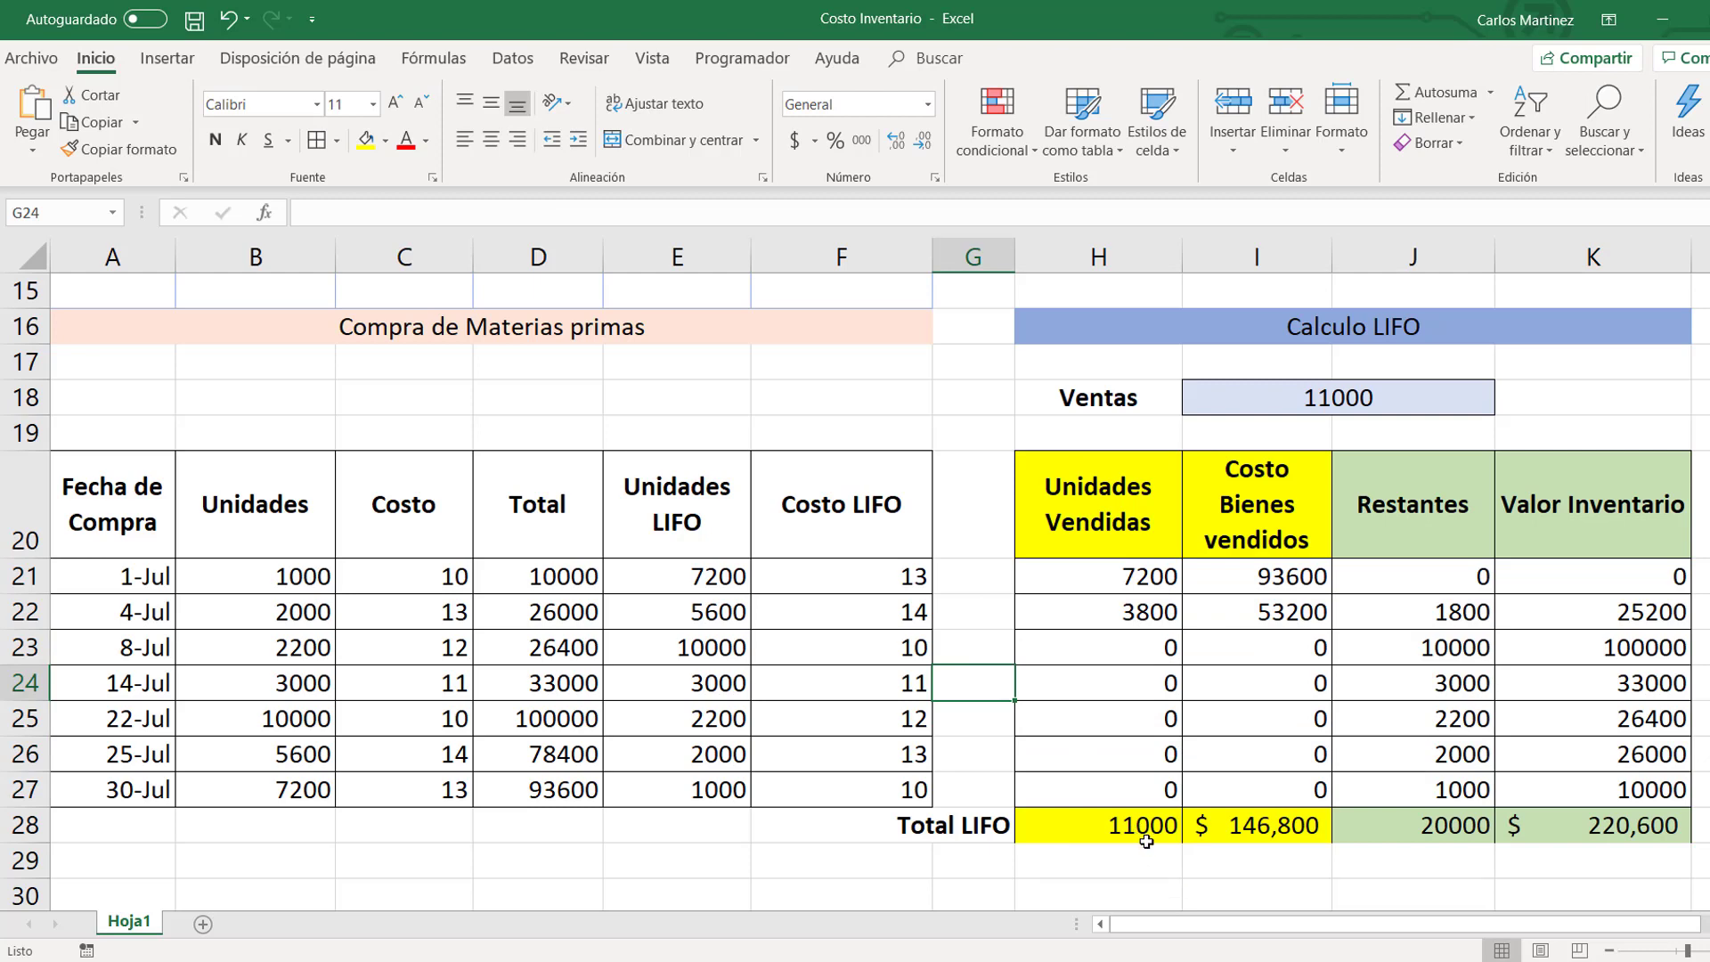
{"action": "left_click", "coordinate": [1145, 832]}
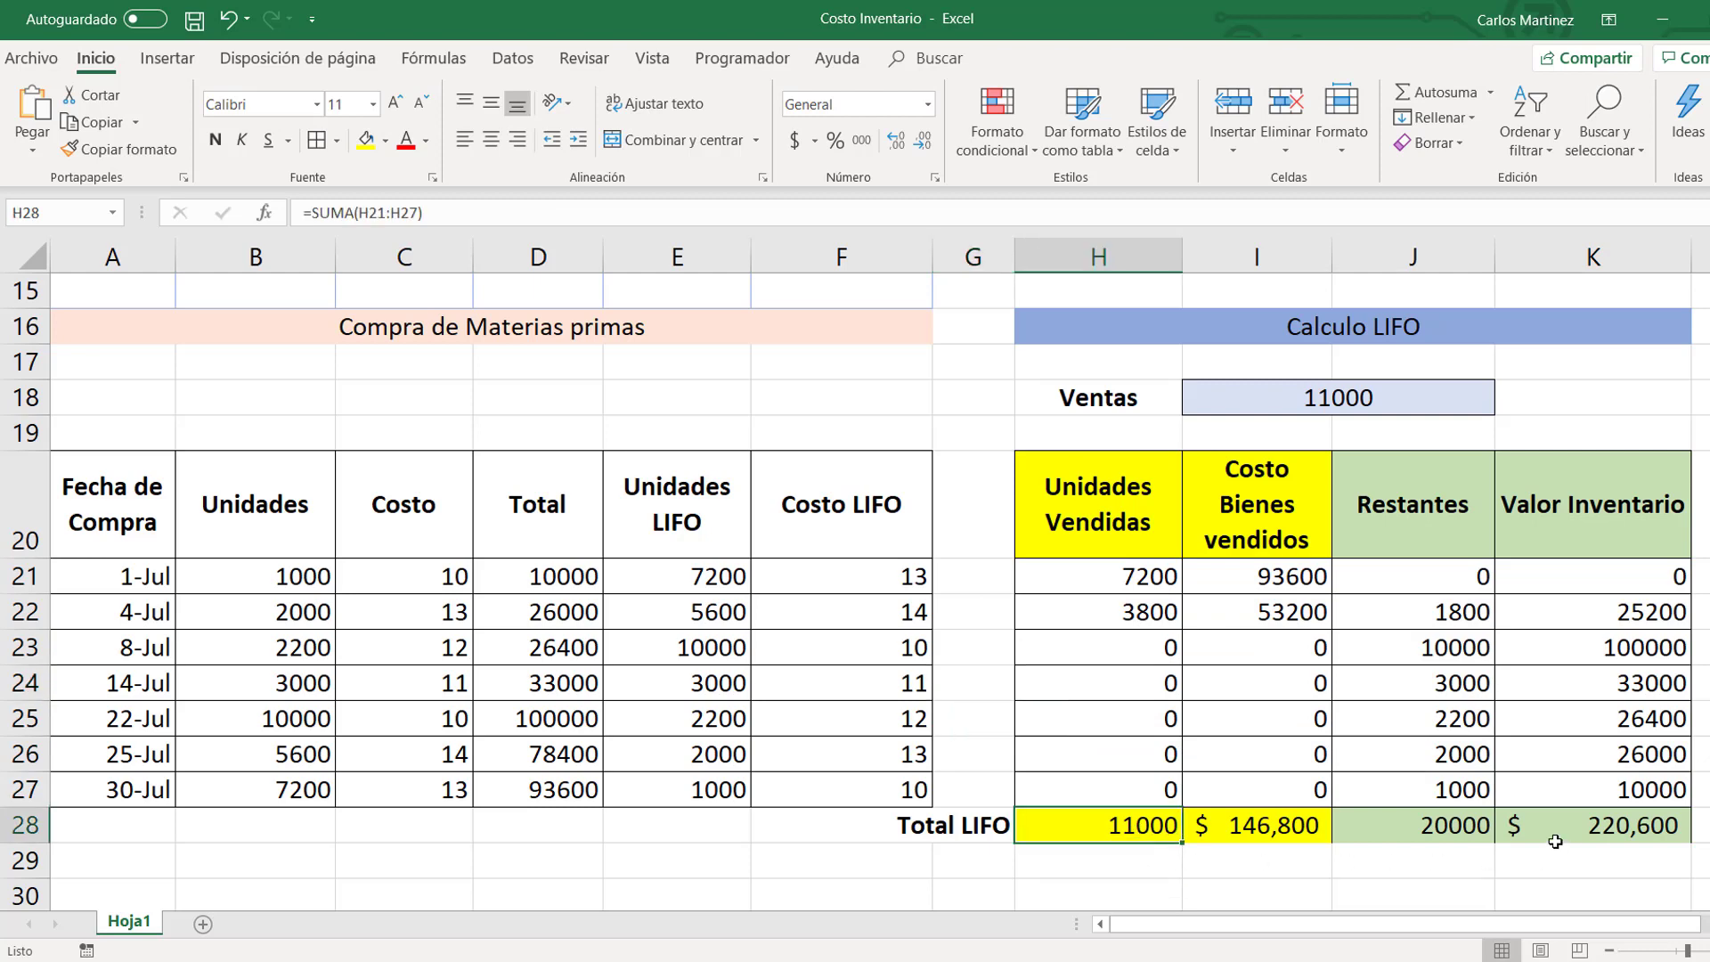
Step: Review the LIFO totals in row 28, including the remaining units total in J28, alongside the FIFO totals in row 13
{"action": "left_click", "coordinate": [1453, 833]}
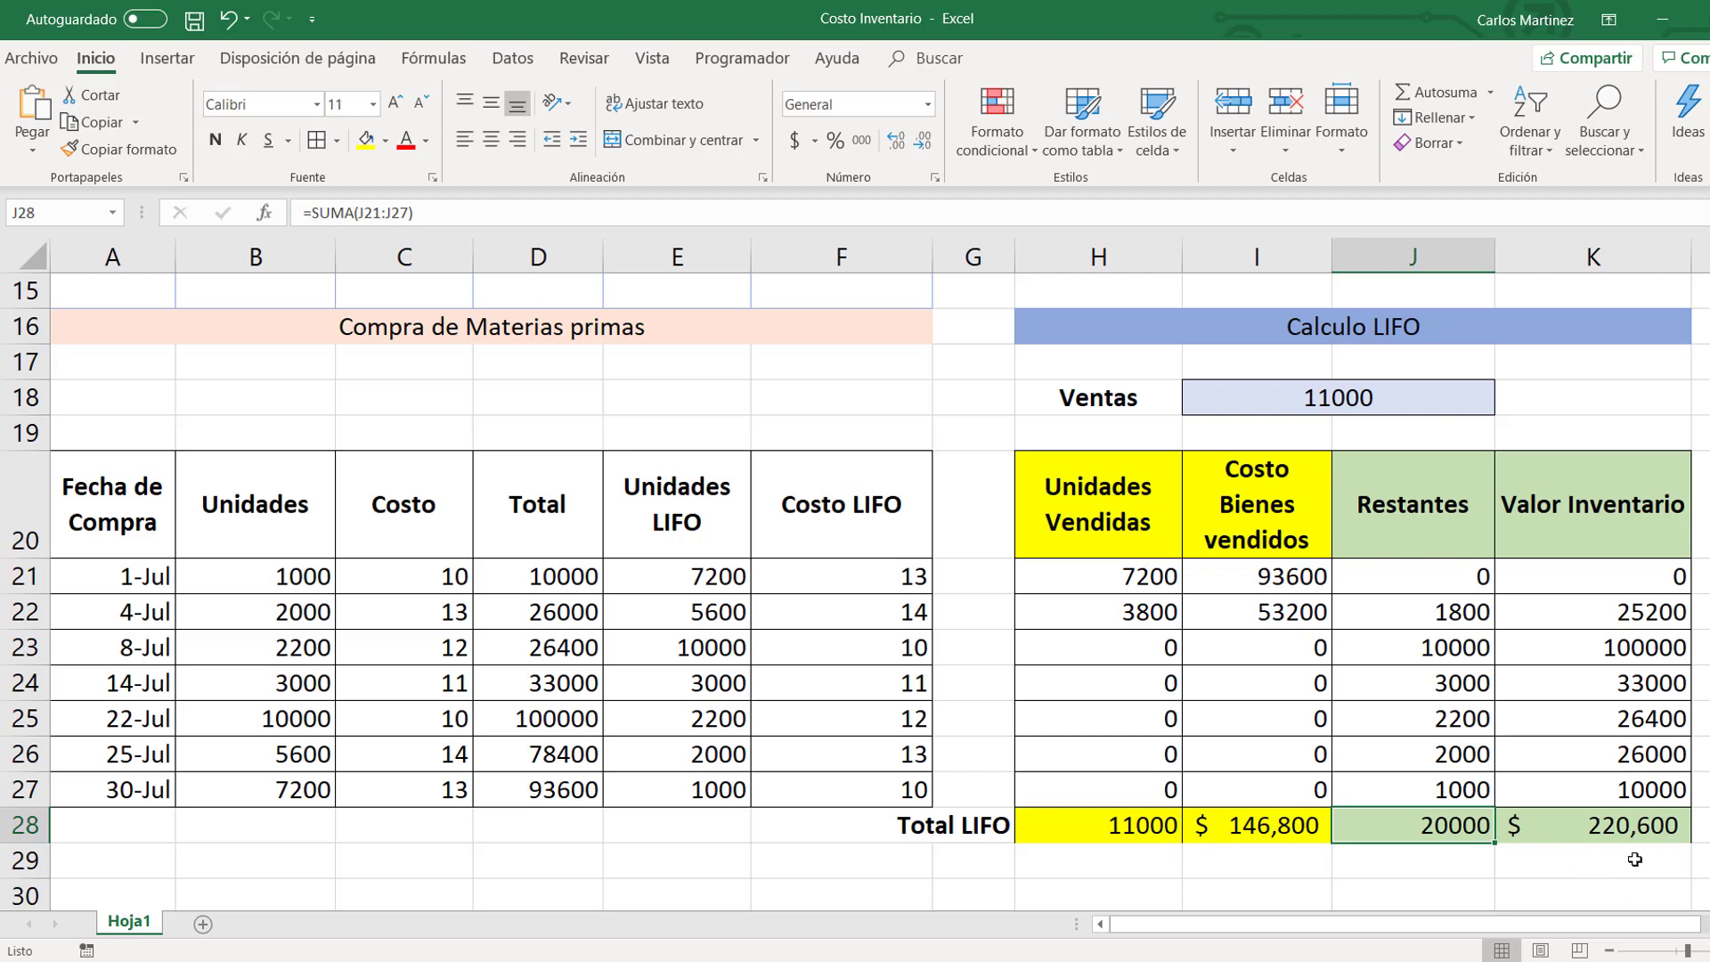
{"action": "scroll", "coordinate": [854, 591], "scroll_direction": "up", "scroll_amount": 1}
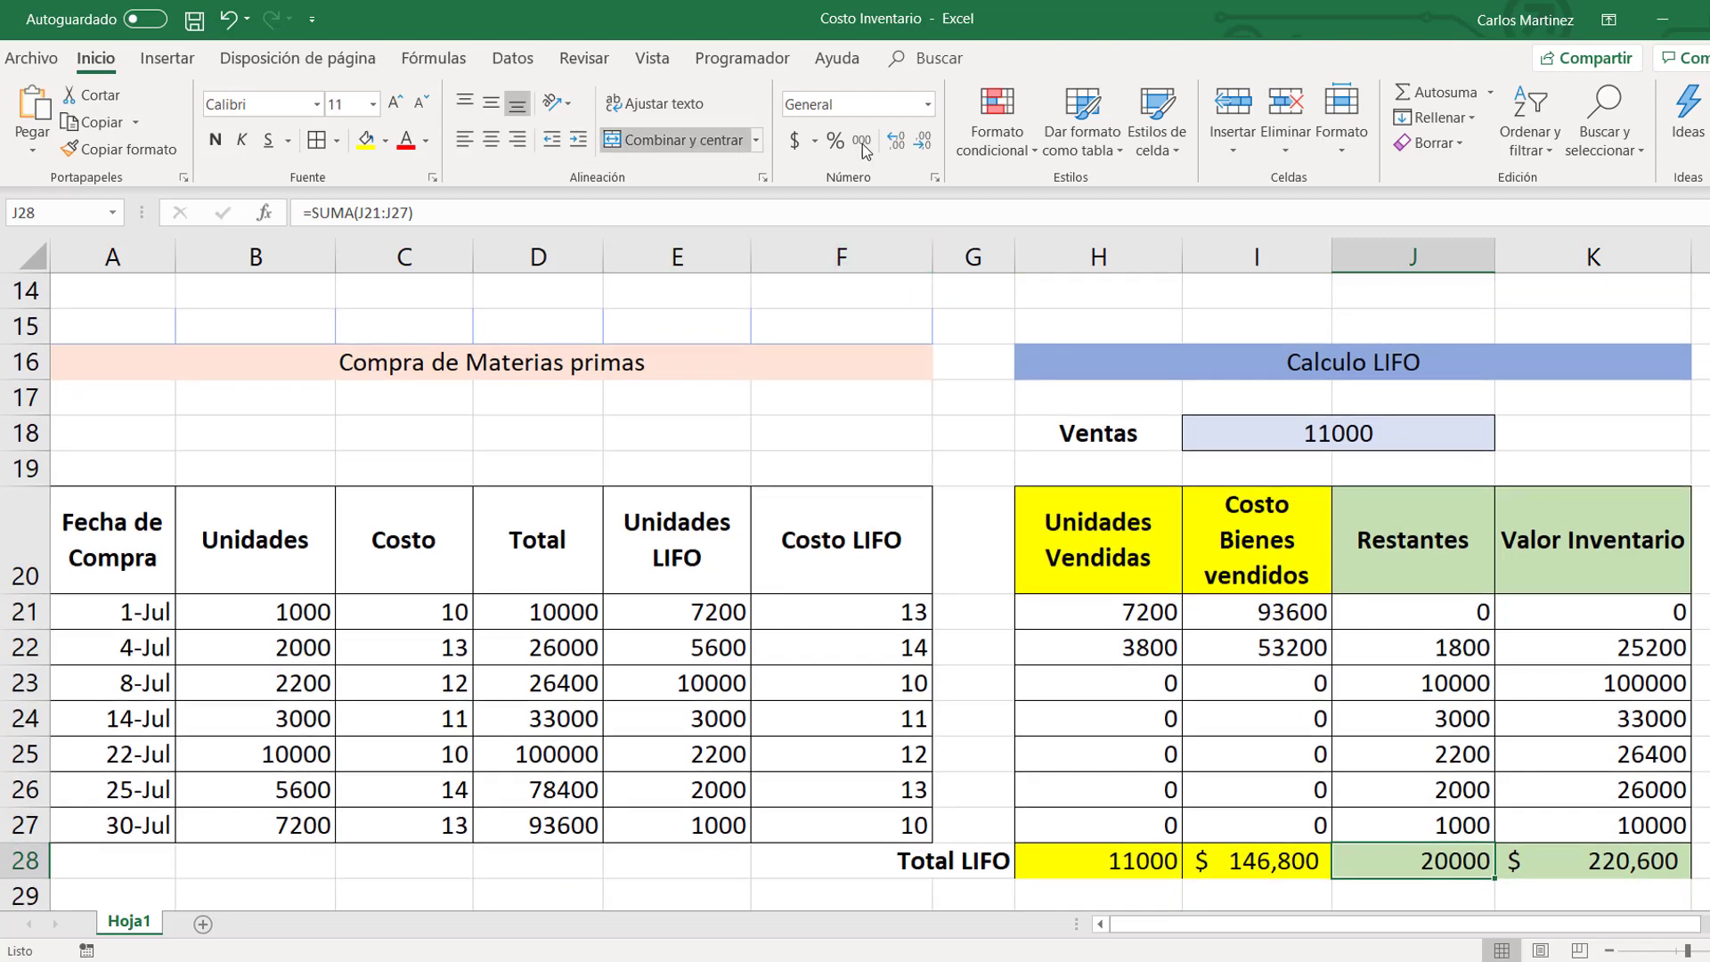
{"action": "scroll", "coordinate": [894, 439], "scroll_direction": "down", "scroll_amount": 1, "text": "ctrl"}
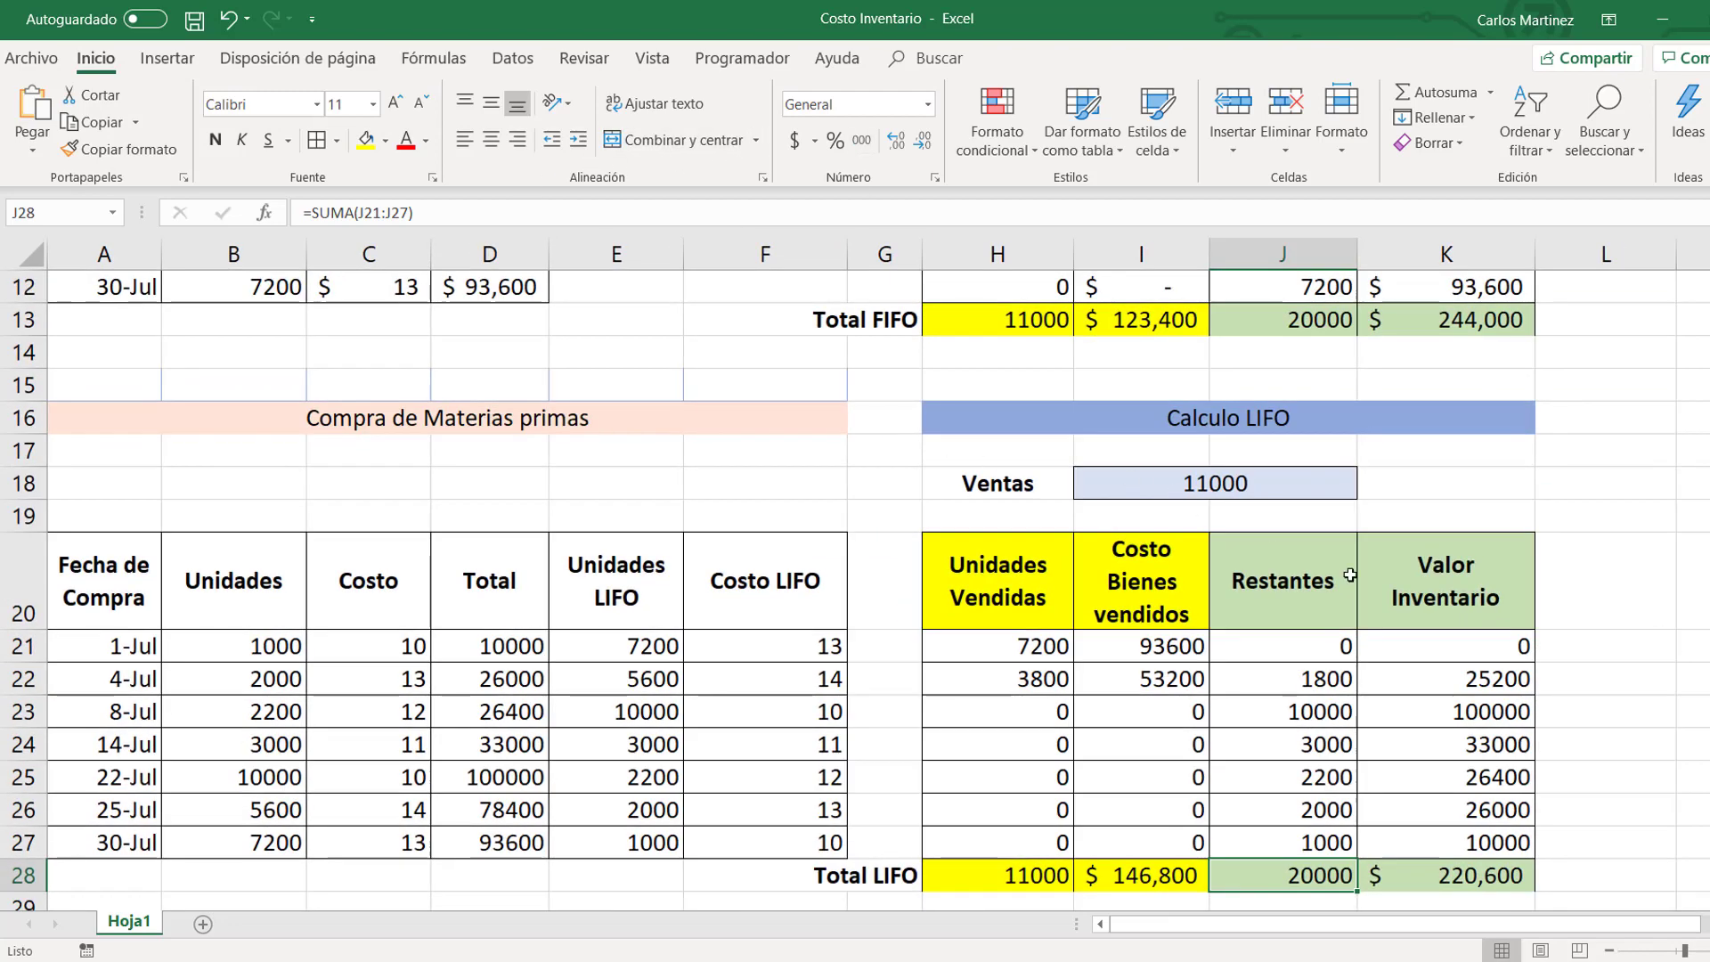
{"action": "left_click_drag", "start_coordinate": [1707, 612], "coordinate": [1707, 613]}
Step: Calculate the weighted average unit cost (CPPU) in I33 with =SUMA(D34:D40)/SUMA(B34:B40)
{"action": "scroll", "coordinate": [1390, 432], "scroll_direction": "down", "scroll_amount": 1}
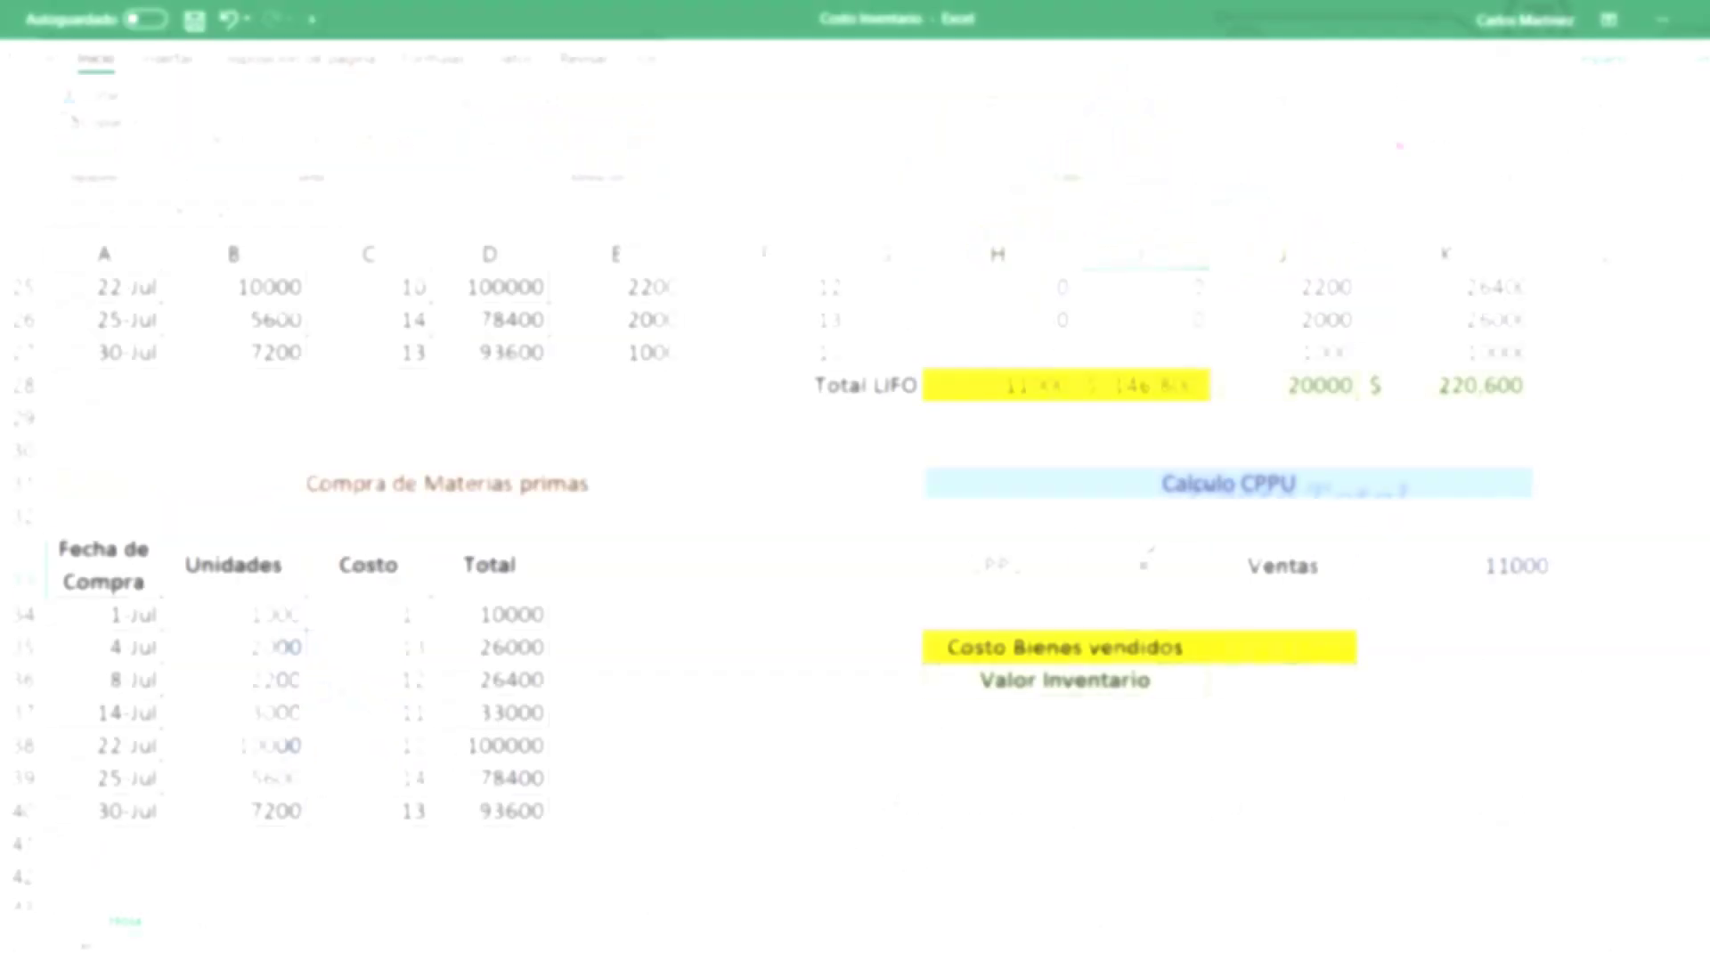
{"action": "type", "text": "=sum"}
{"action": "key", "text": "Tab"}
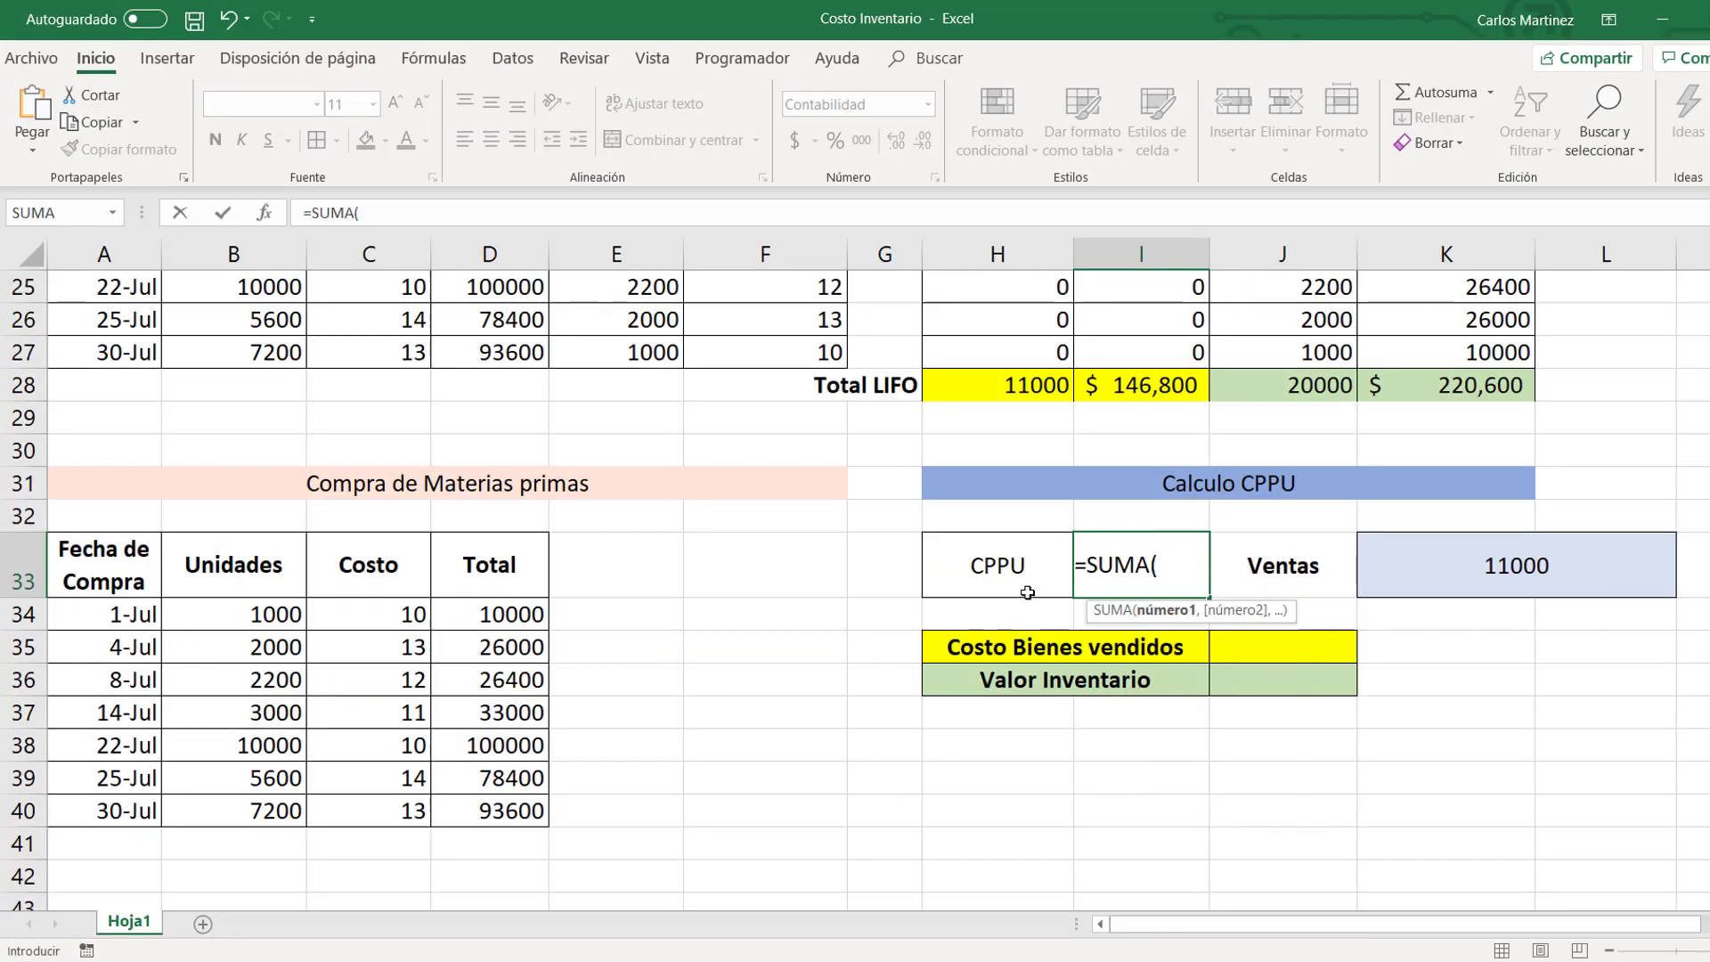
{"action": "left_click_drag", "start_coordinate": [514, 614], "coordinate": [514, 812]}
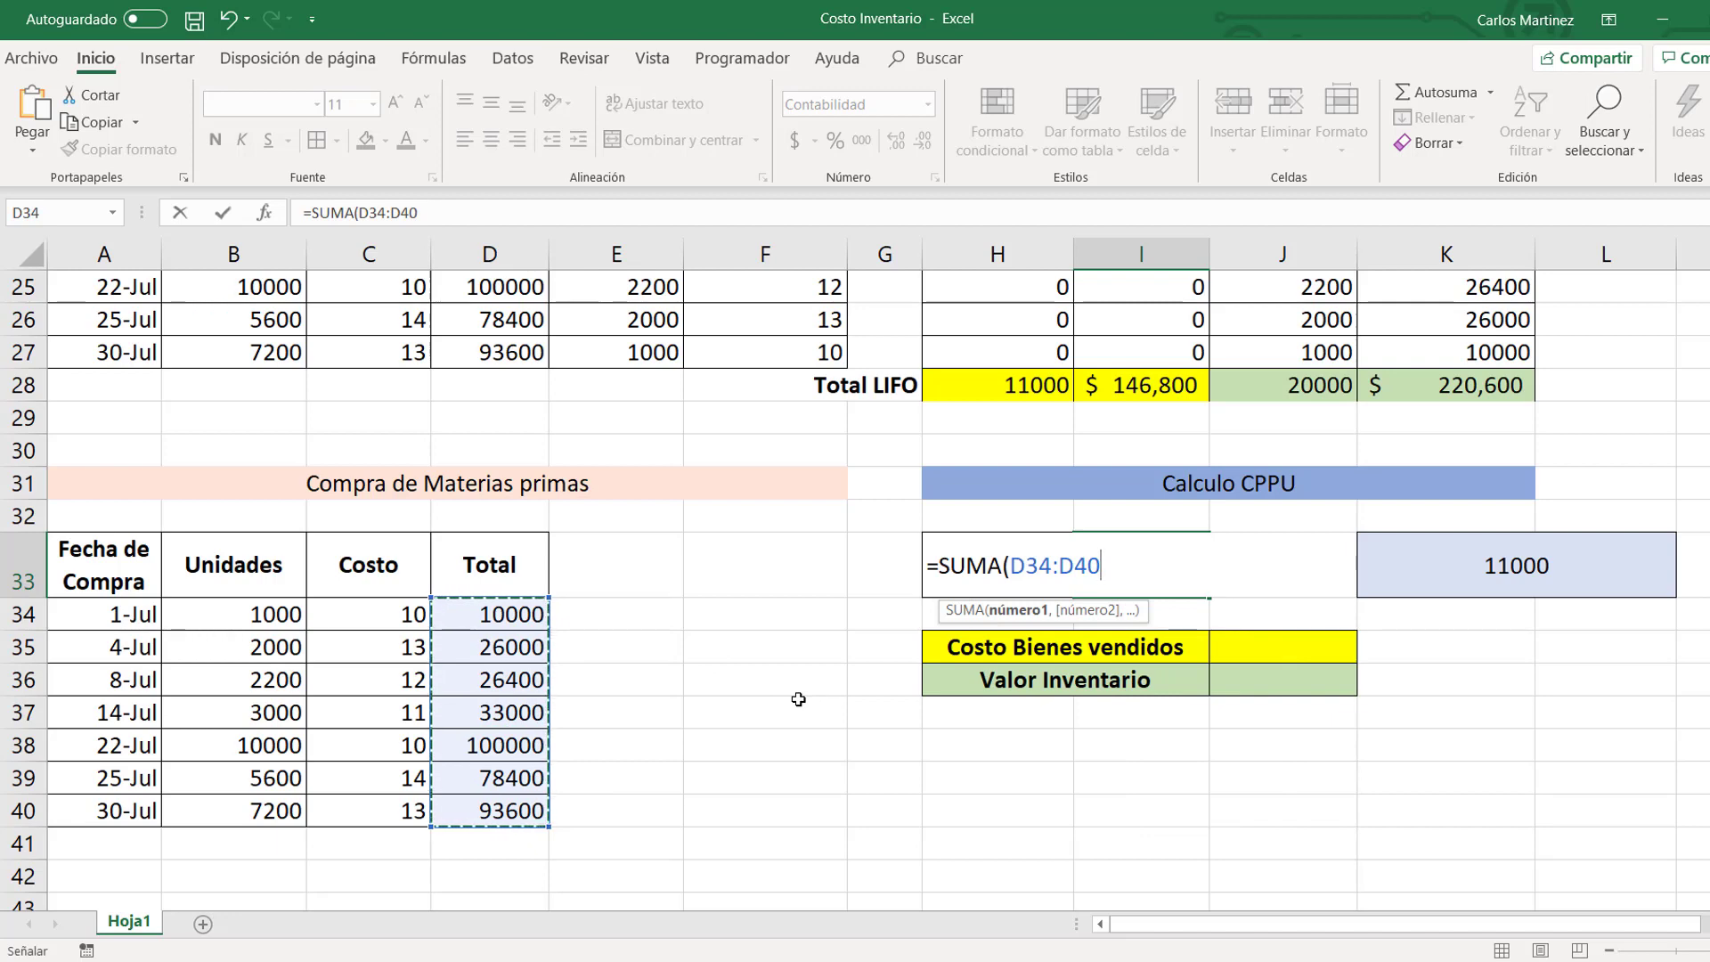
{"action": "type", "text": ")"}
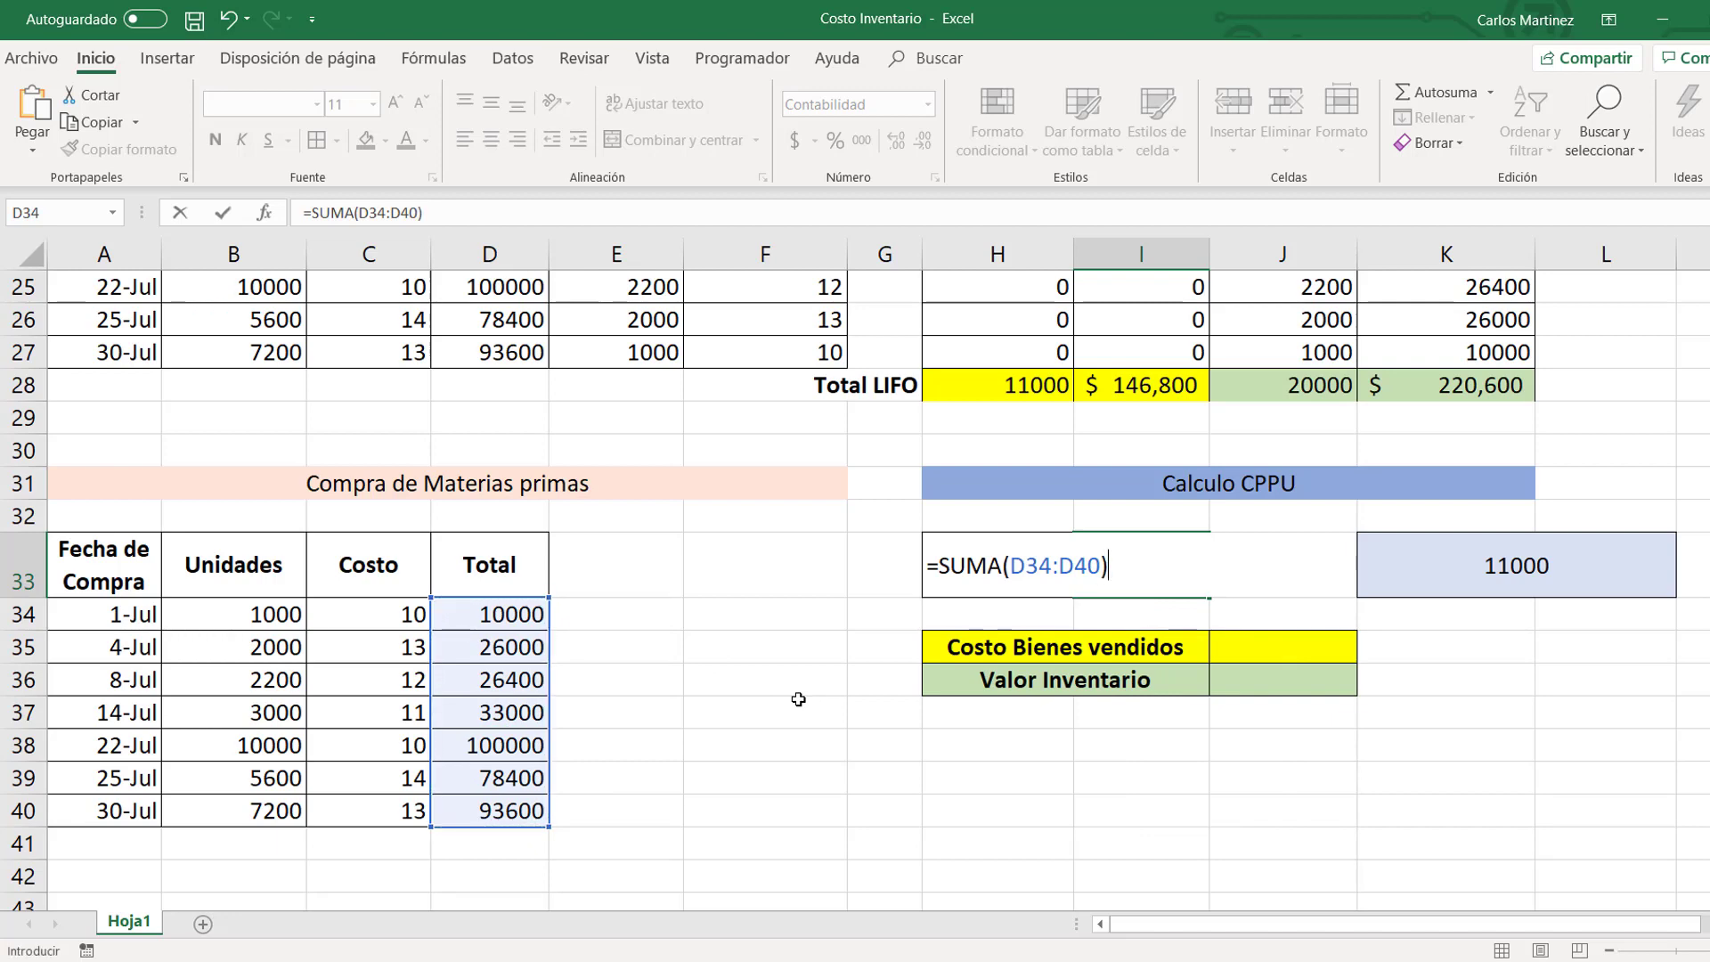
{"action": "type", "text": "/sum"}
{"action": "key", "text": "Tab"}
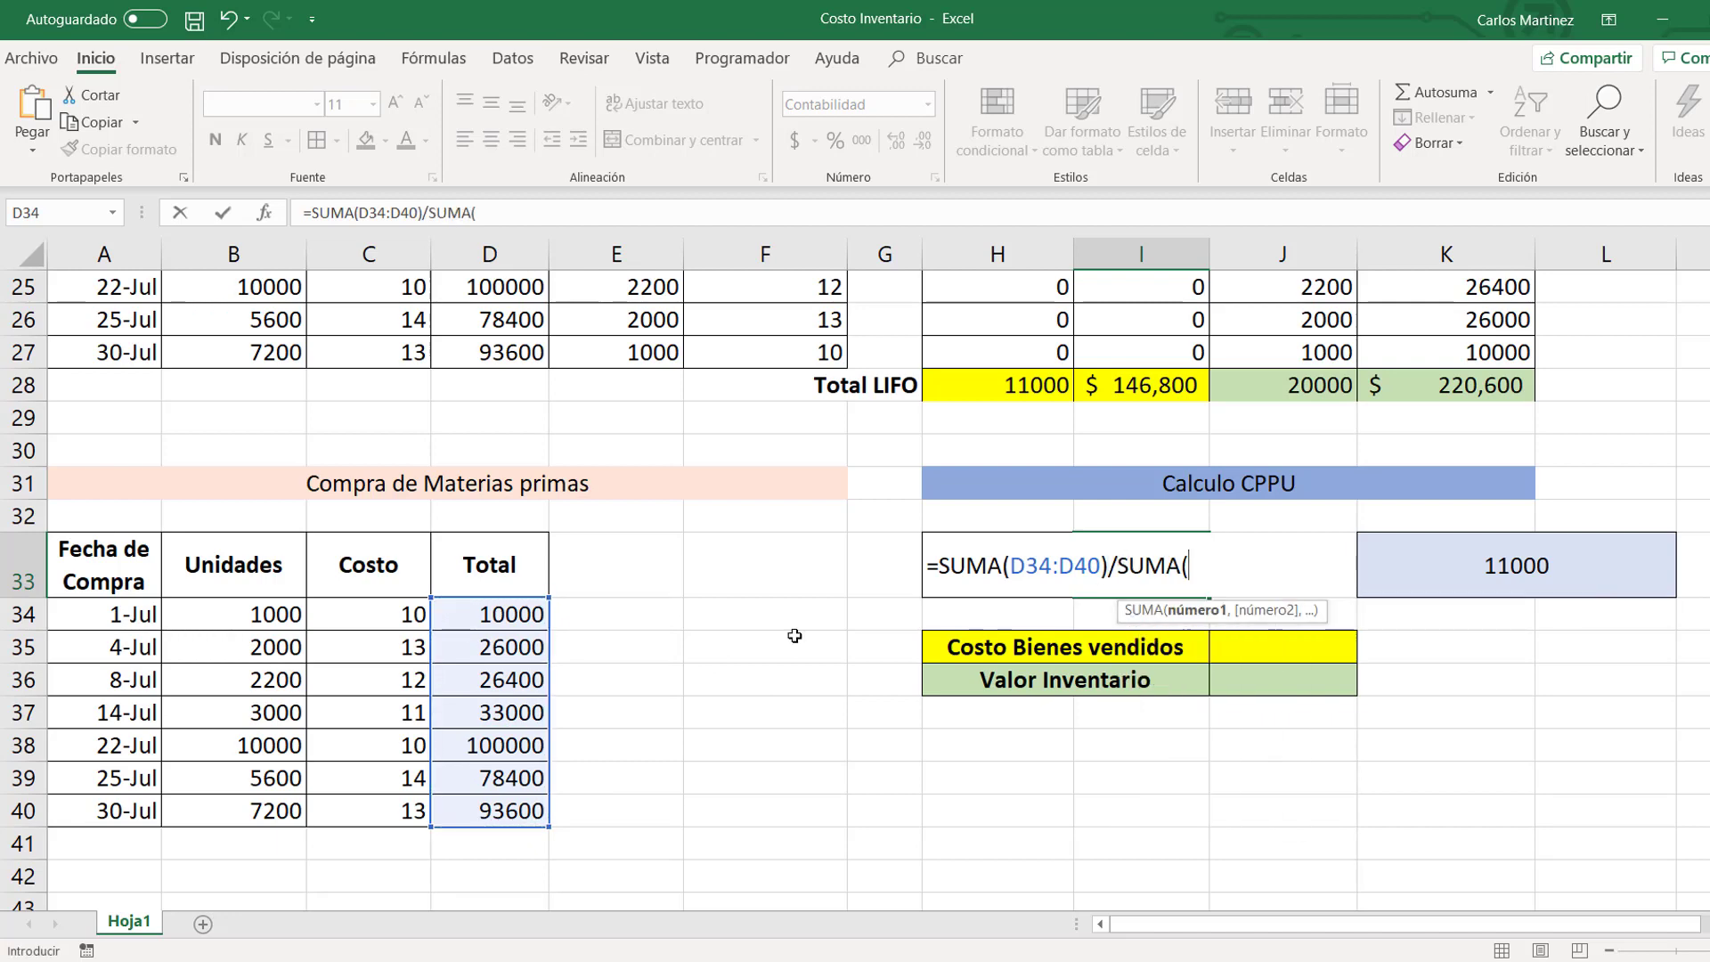
{"action": "left_click_drag", "start_coordinate": [265, 614], "coordinate": [253, 806]}
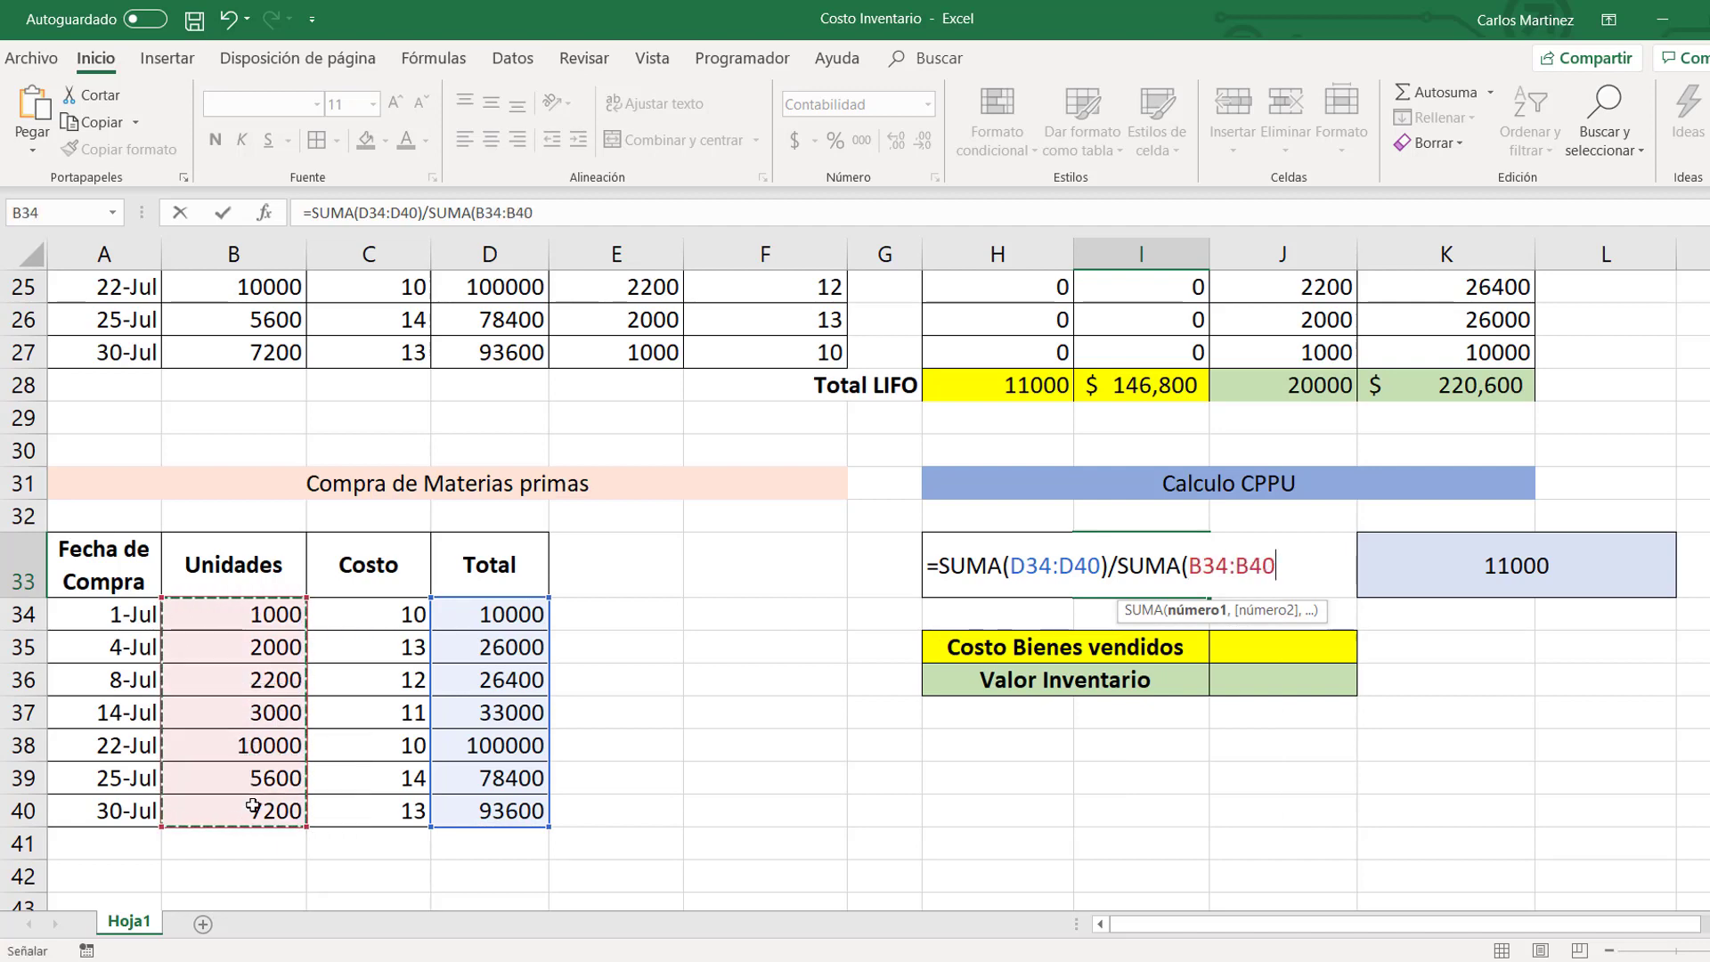
{"action": "key", "text": "Return"}
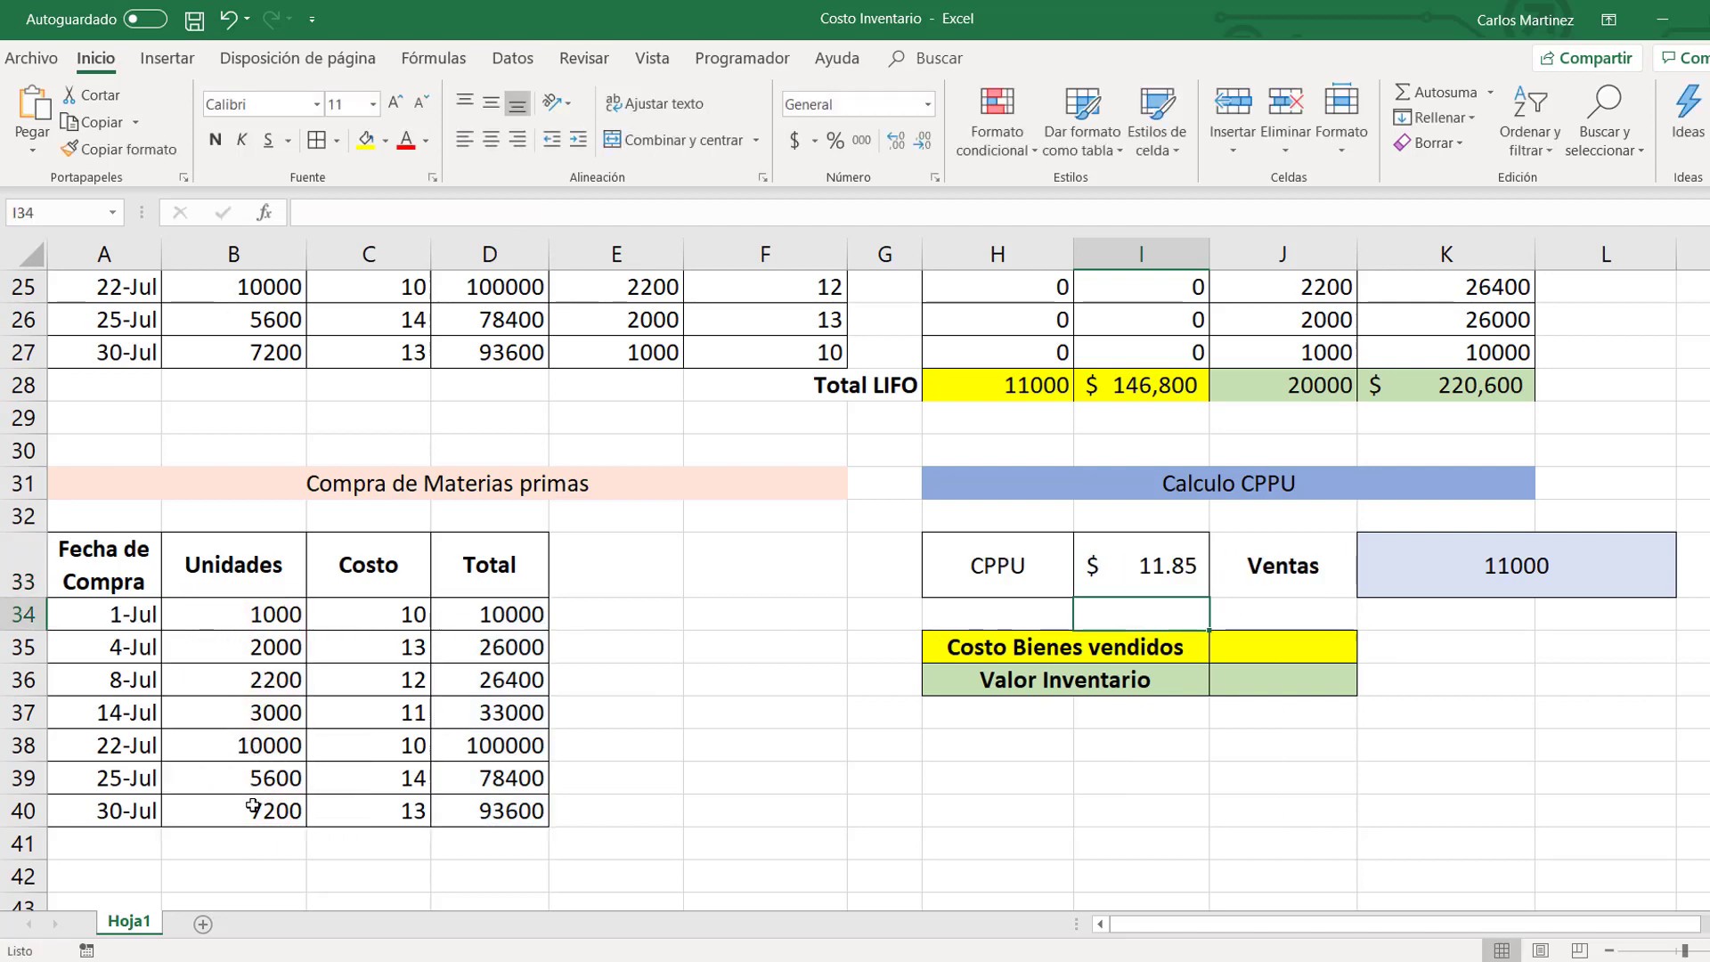
{"action": "key", "text": "Up"}
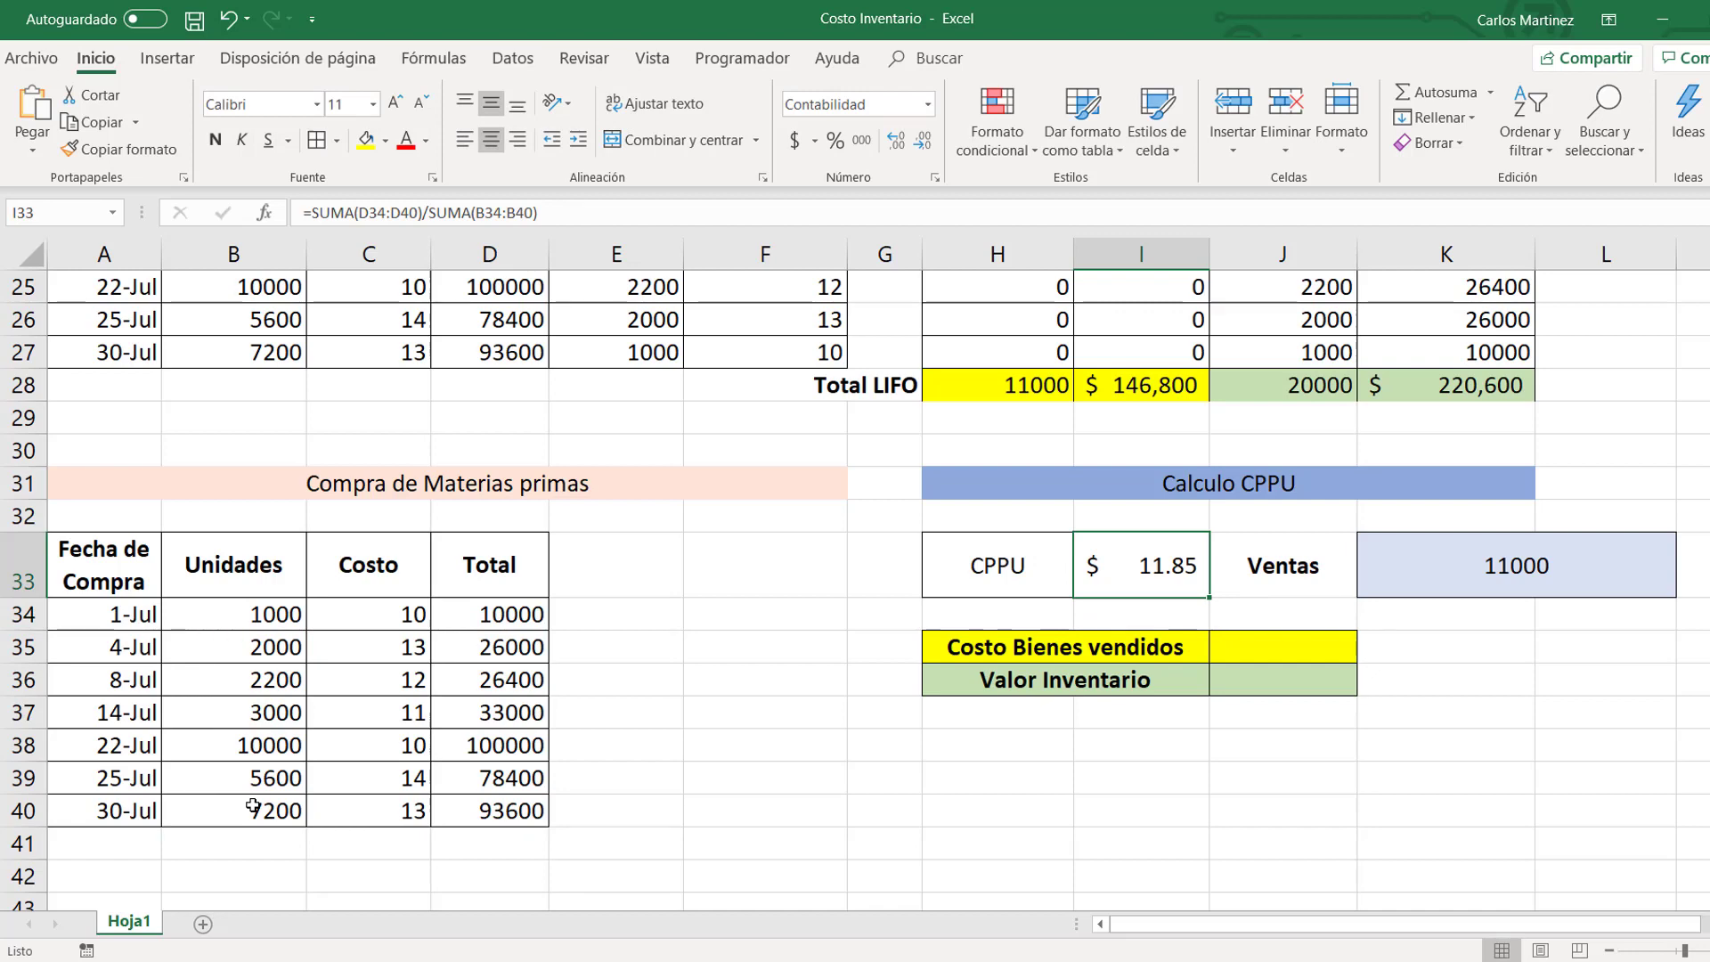
Step: Calculate the CPPU cost of goods sold in J35 with =I33*K33
{"action": "left_click", "coordinate": [1285, 649]}
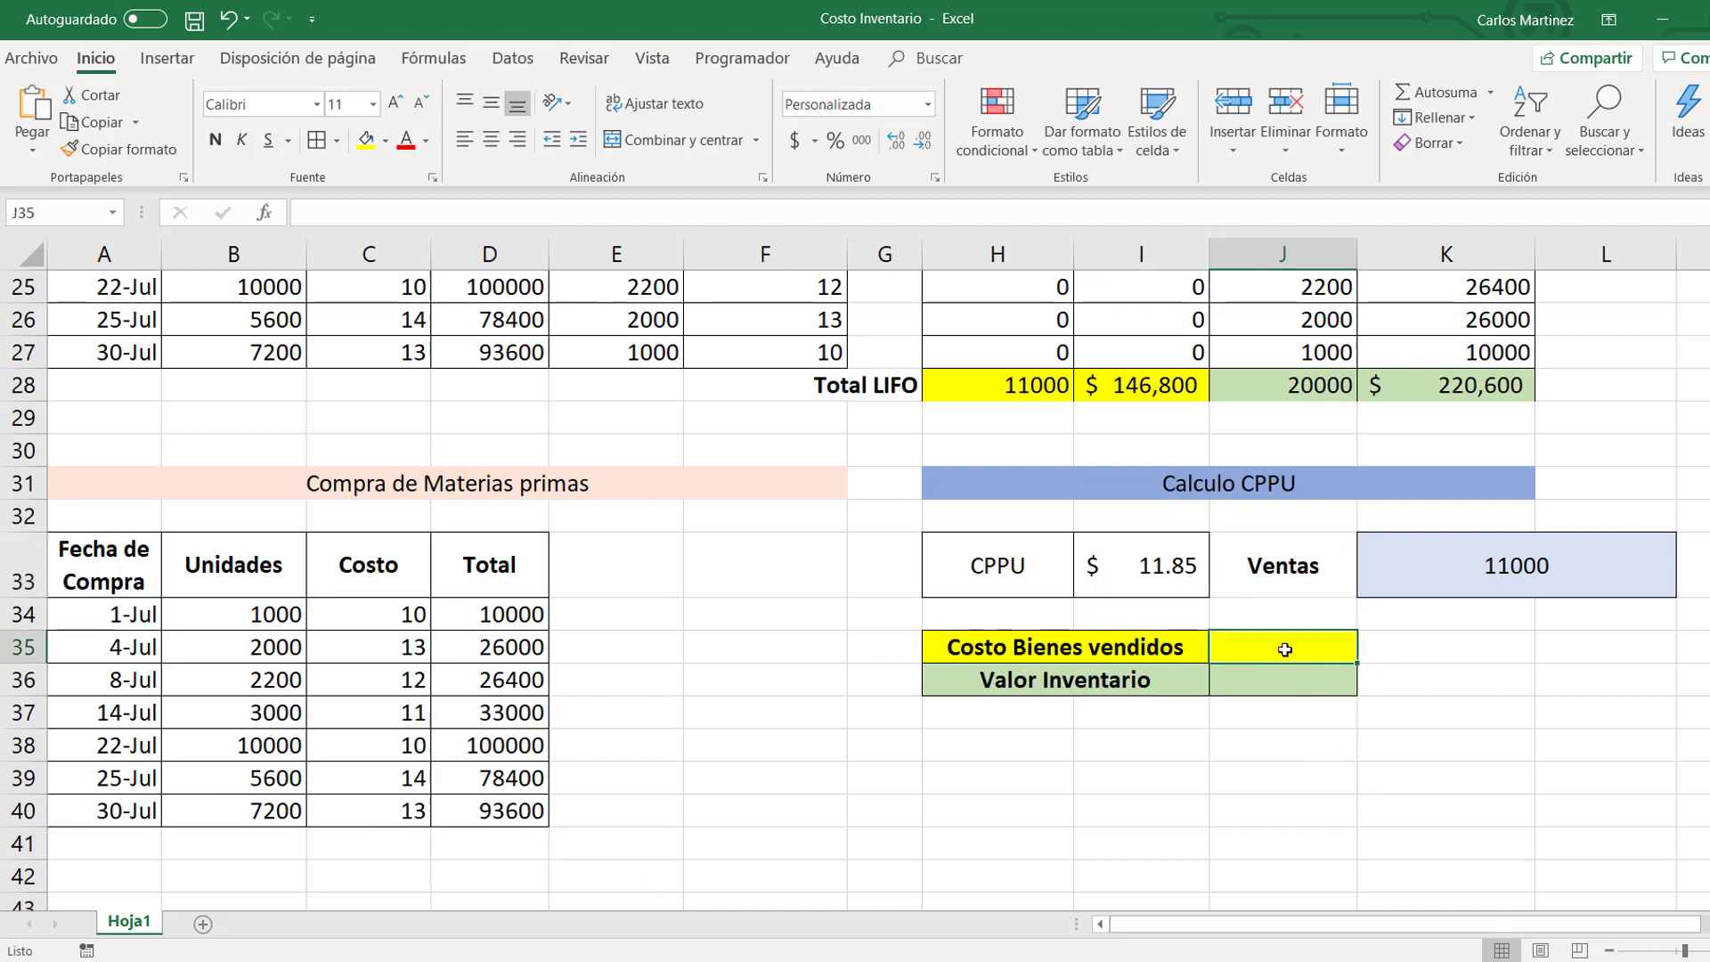
{"action": "type", "text": "="}
{"action": "key", "text": "Up"}
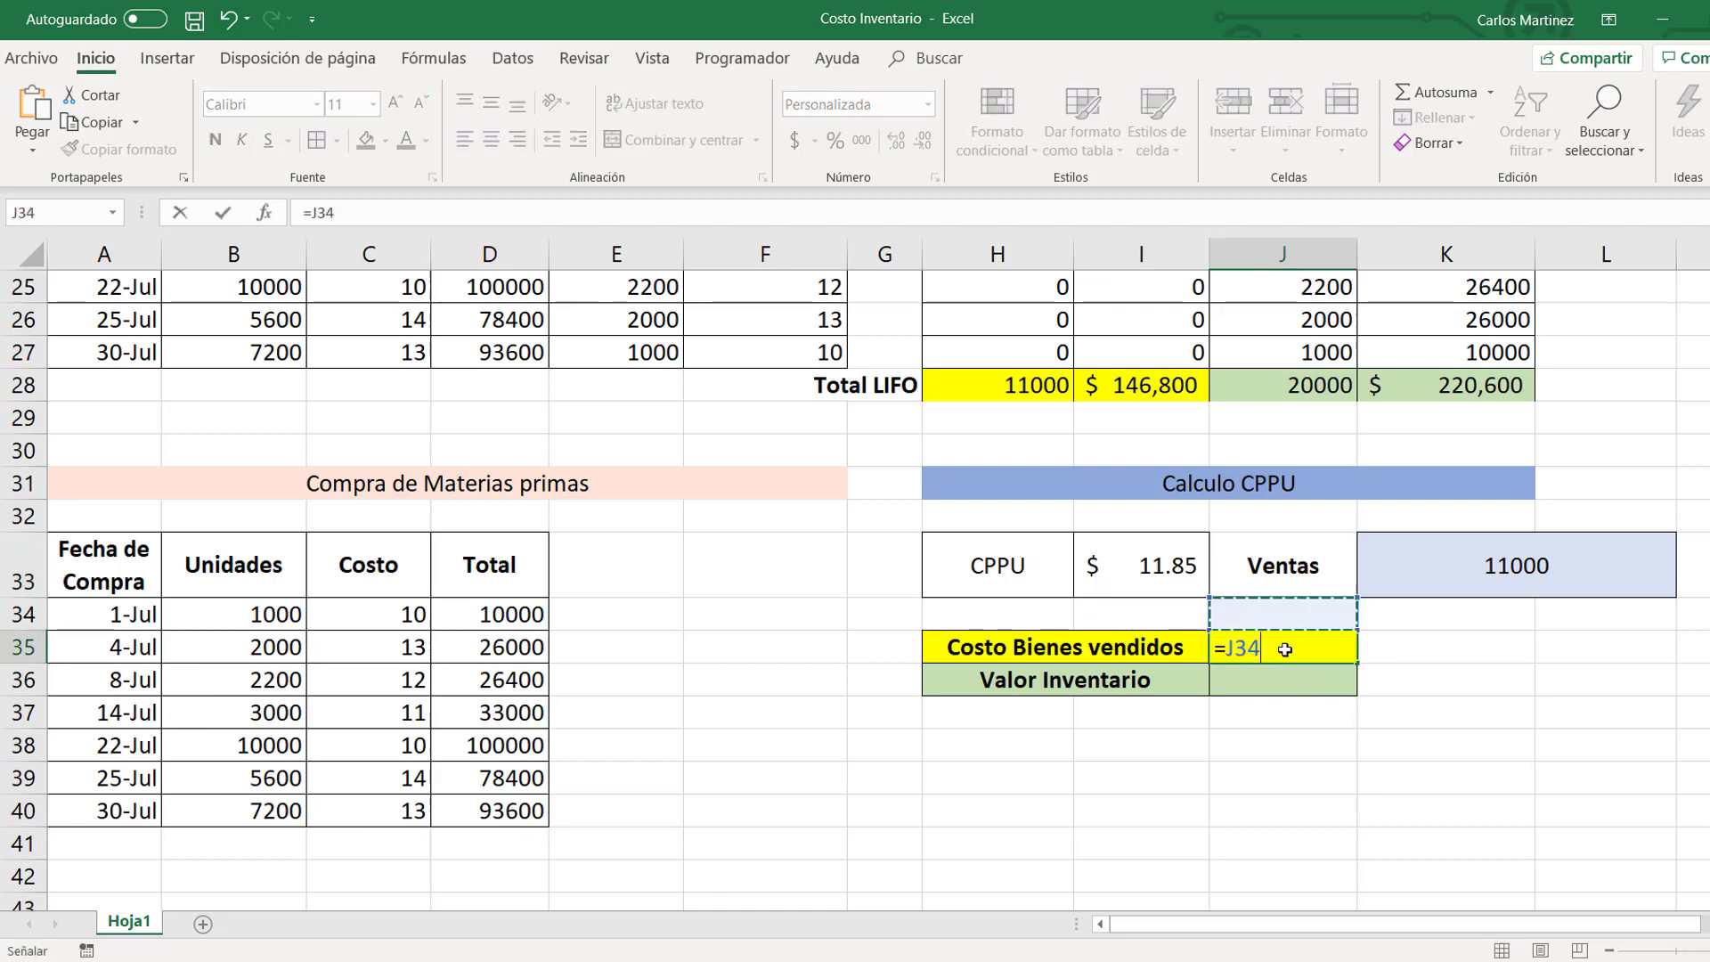
{"action": "key", "text": "Left"}
{"action": "key", "text": "Left"}
{"action": "key", "text": "Up"}
{"action": "key", "text": "Right"}
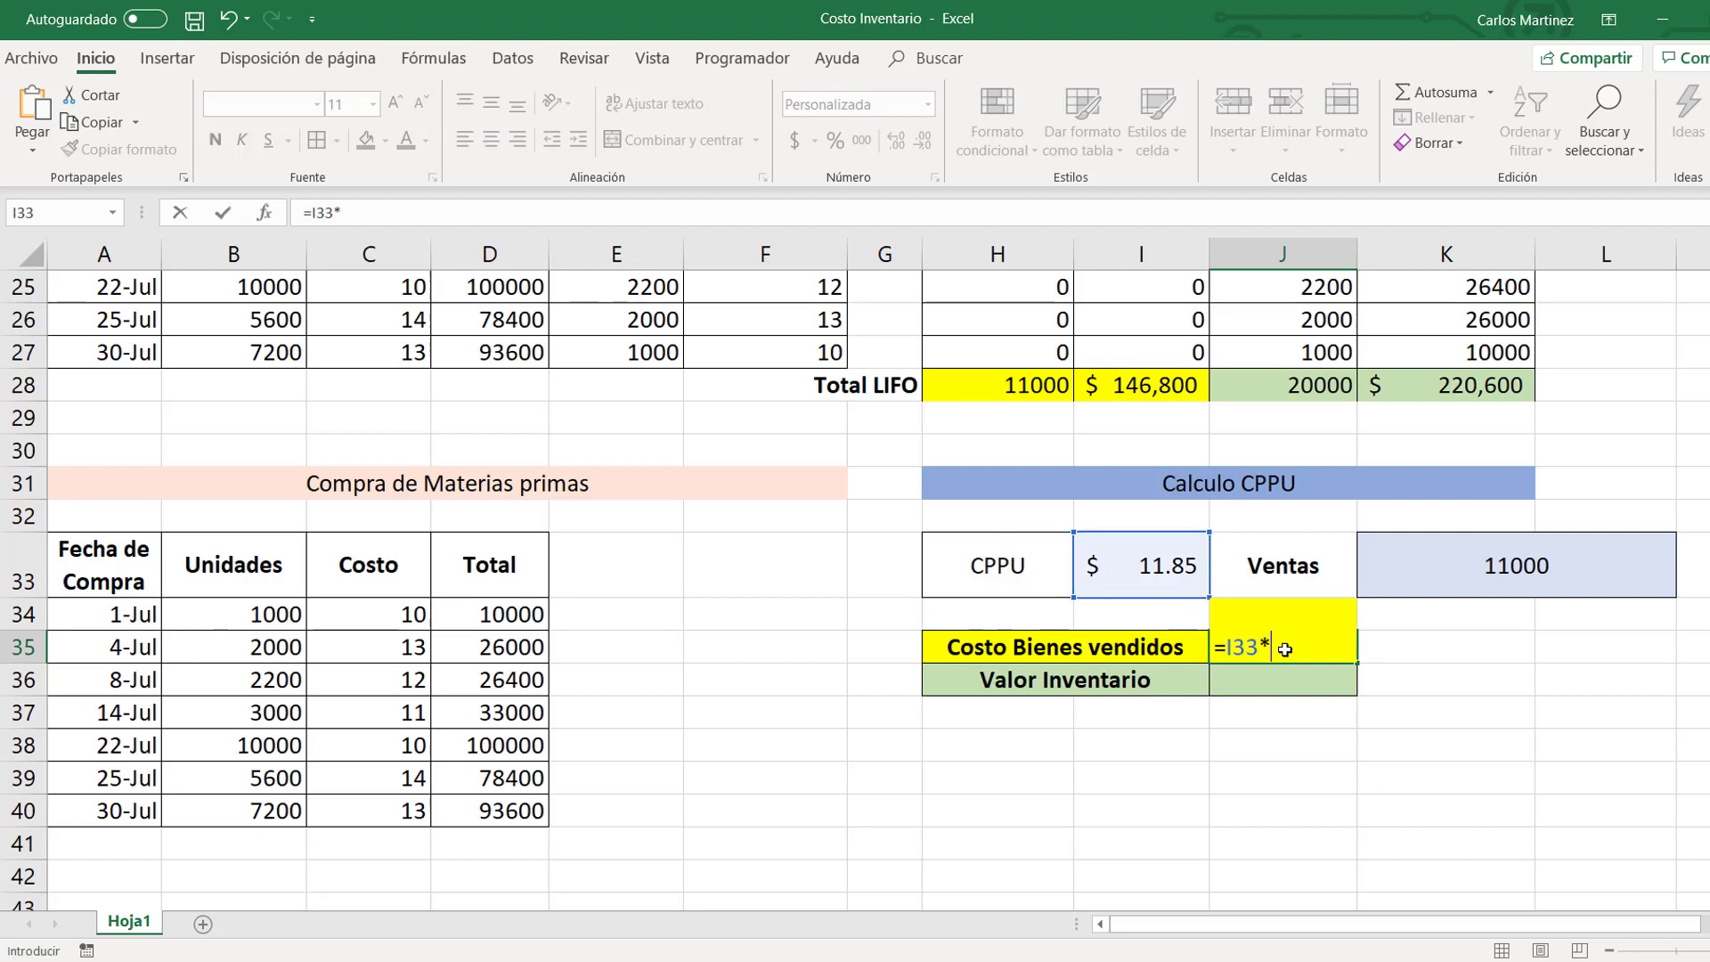
{"action": "type", "text": "*"}
{"action": "left_click", "coordinate": [1476, 550]}
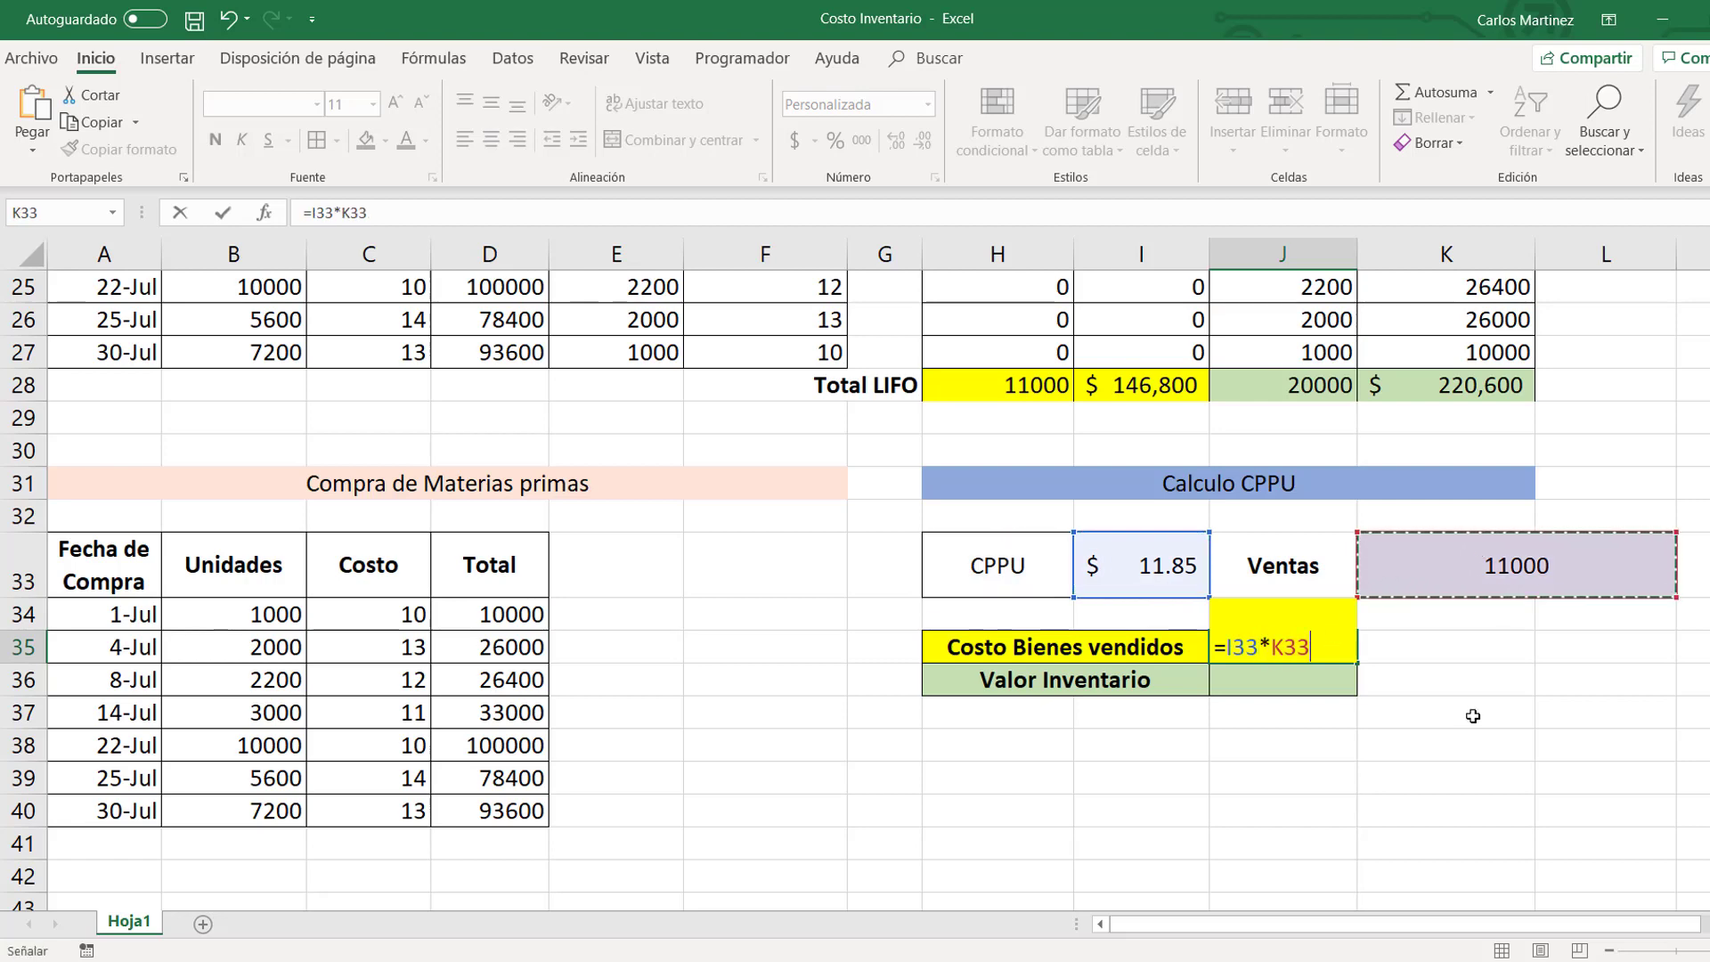
{"action": "key", "text": "Return"}
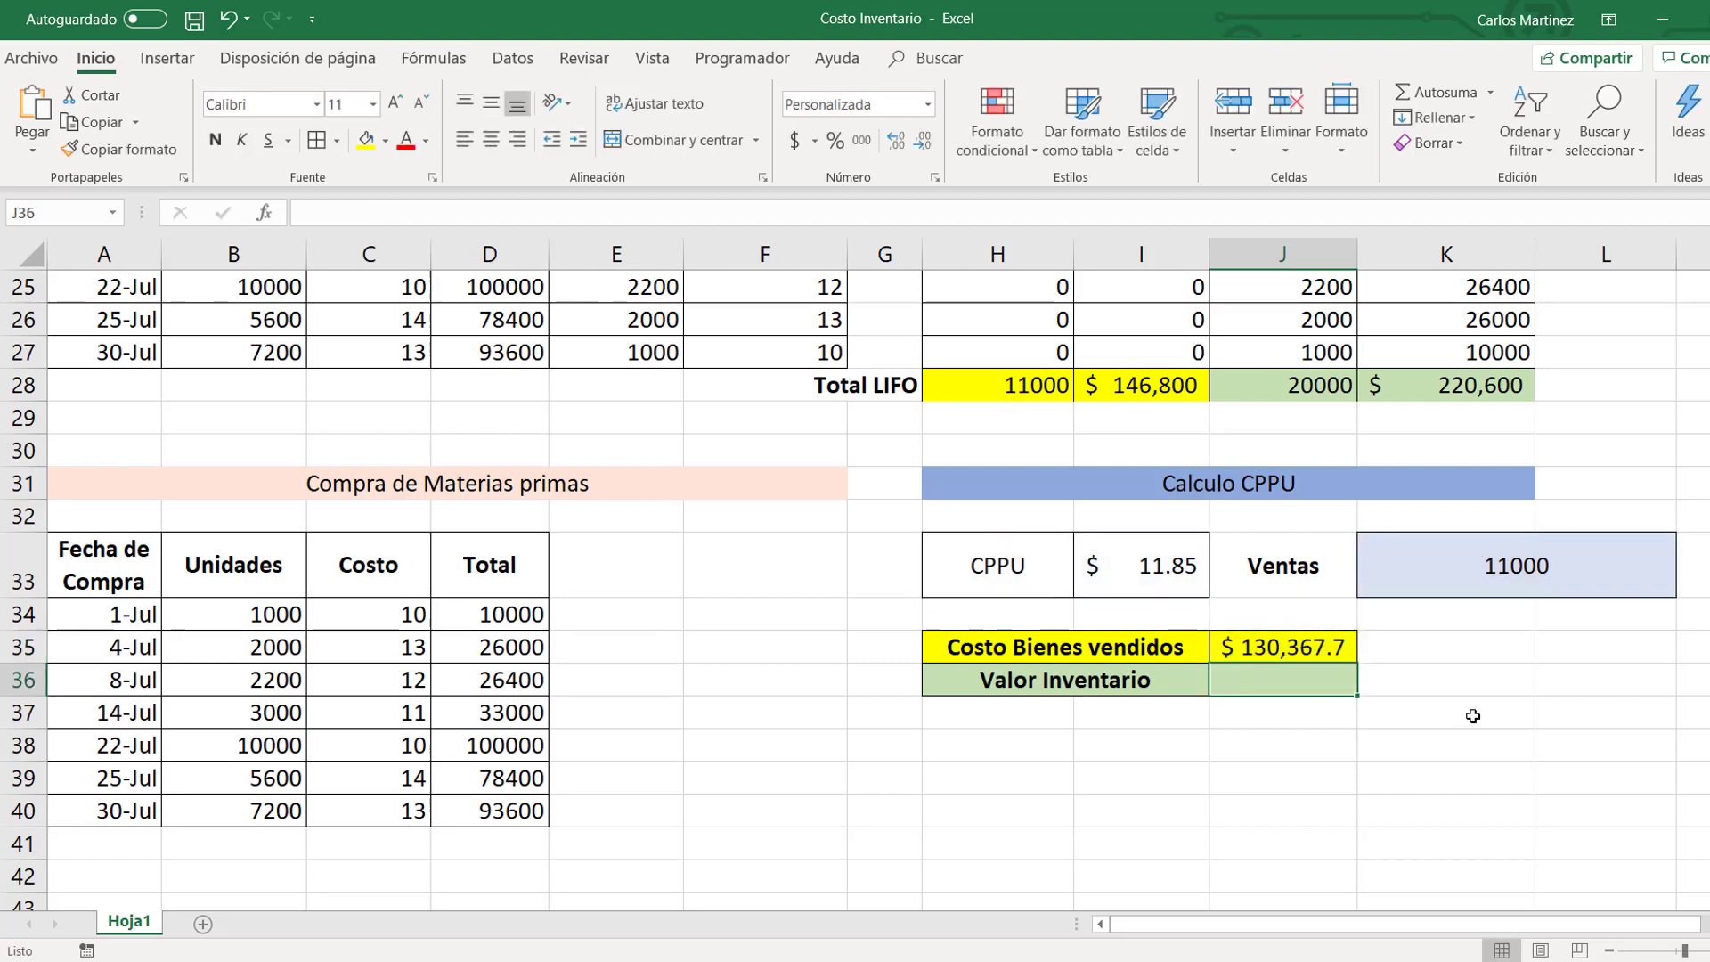
Step: Calculate the CPPU inventory value in J36 with =(SUMA(B34:B40)-K33)*I33
{"action": "type", "text": "="}
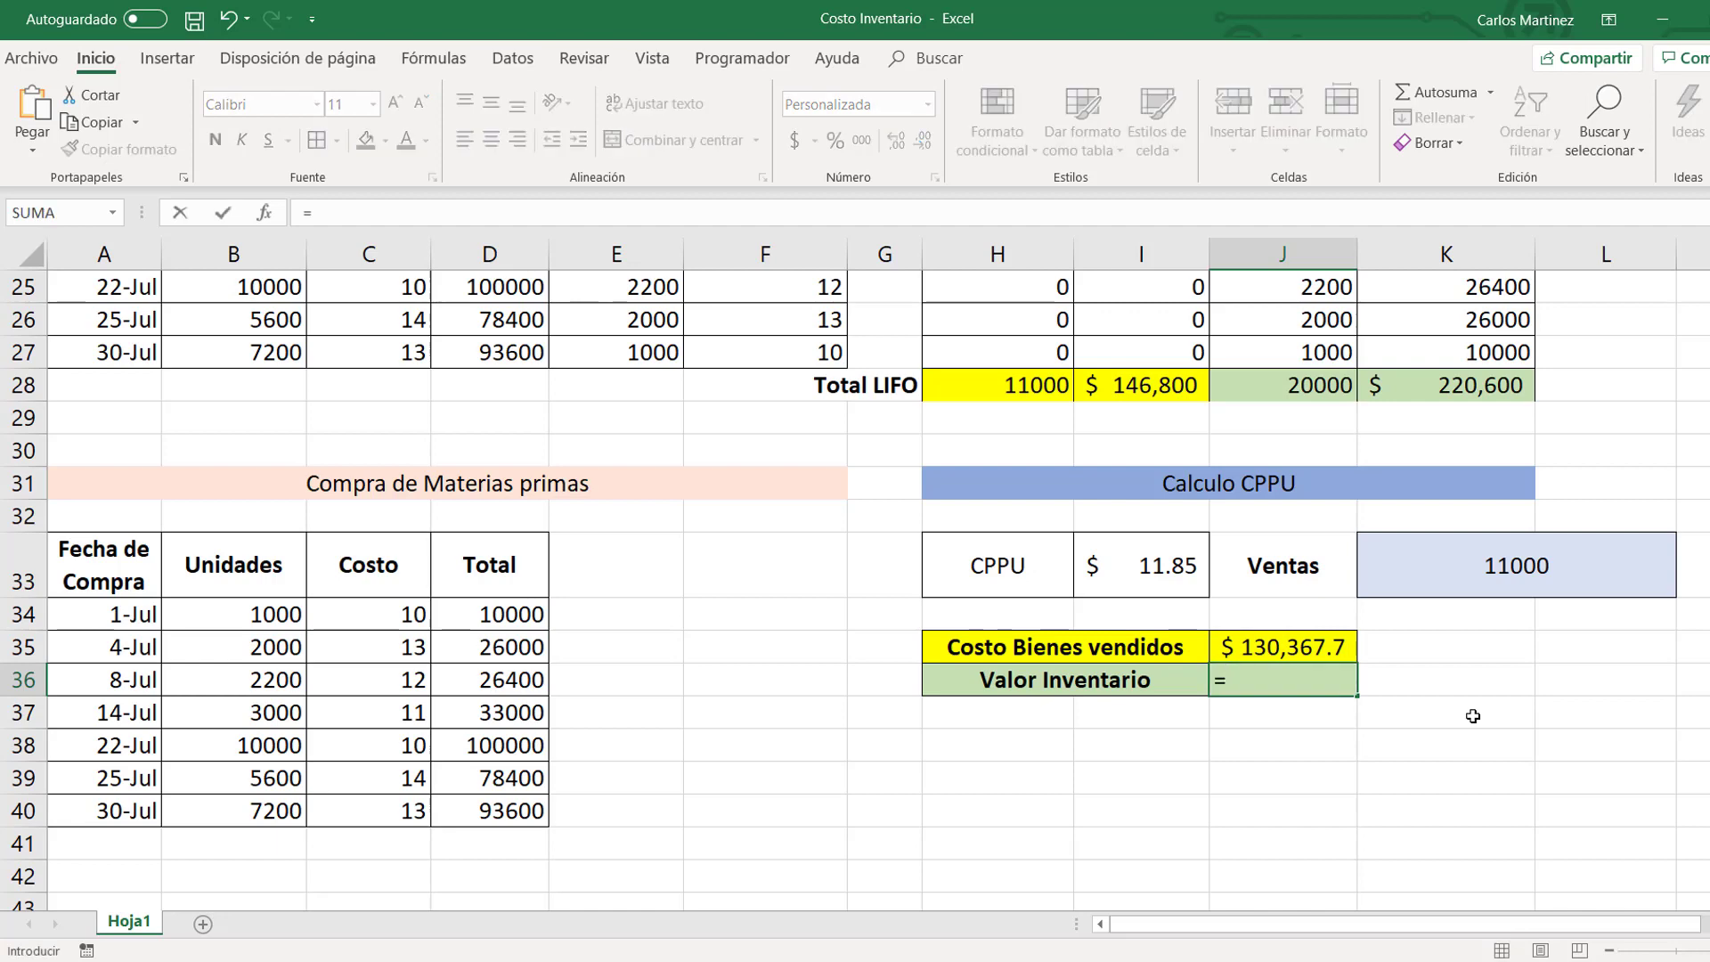
{"action": "key", "text": "Right"}
{"action": "key", "text": "Left"}
{"action": "key", "text": "BackSpace"}
{"action": "key", "text": "BackSpace"}
{"action": "key", "text": "BackSpace"}
{"action": "type", "text": "(sum"}
{"action": "key", "text": "Tab"}
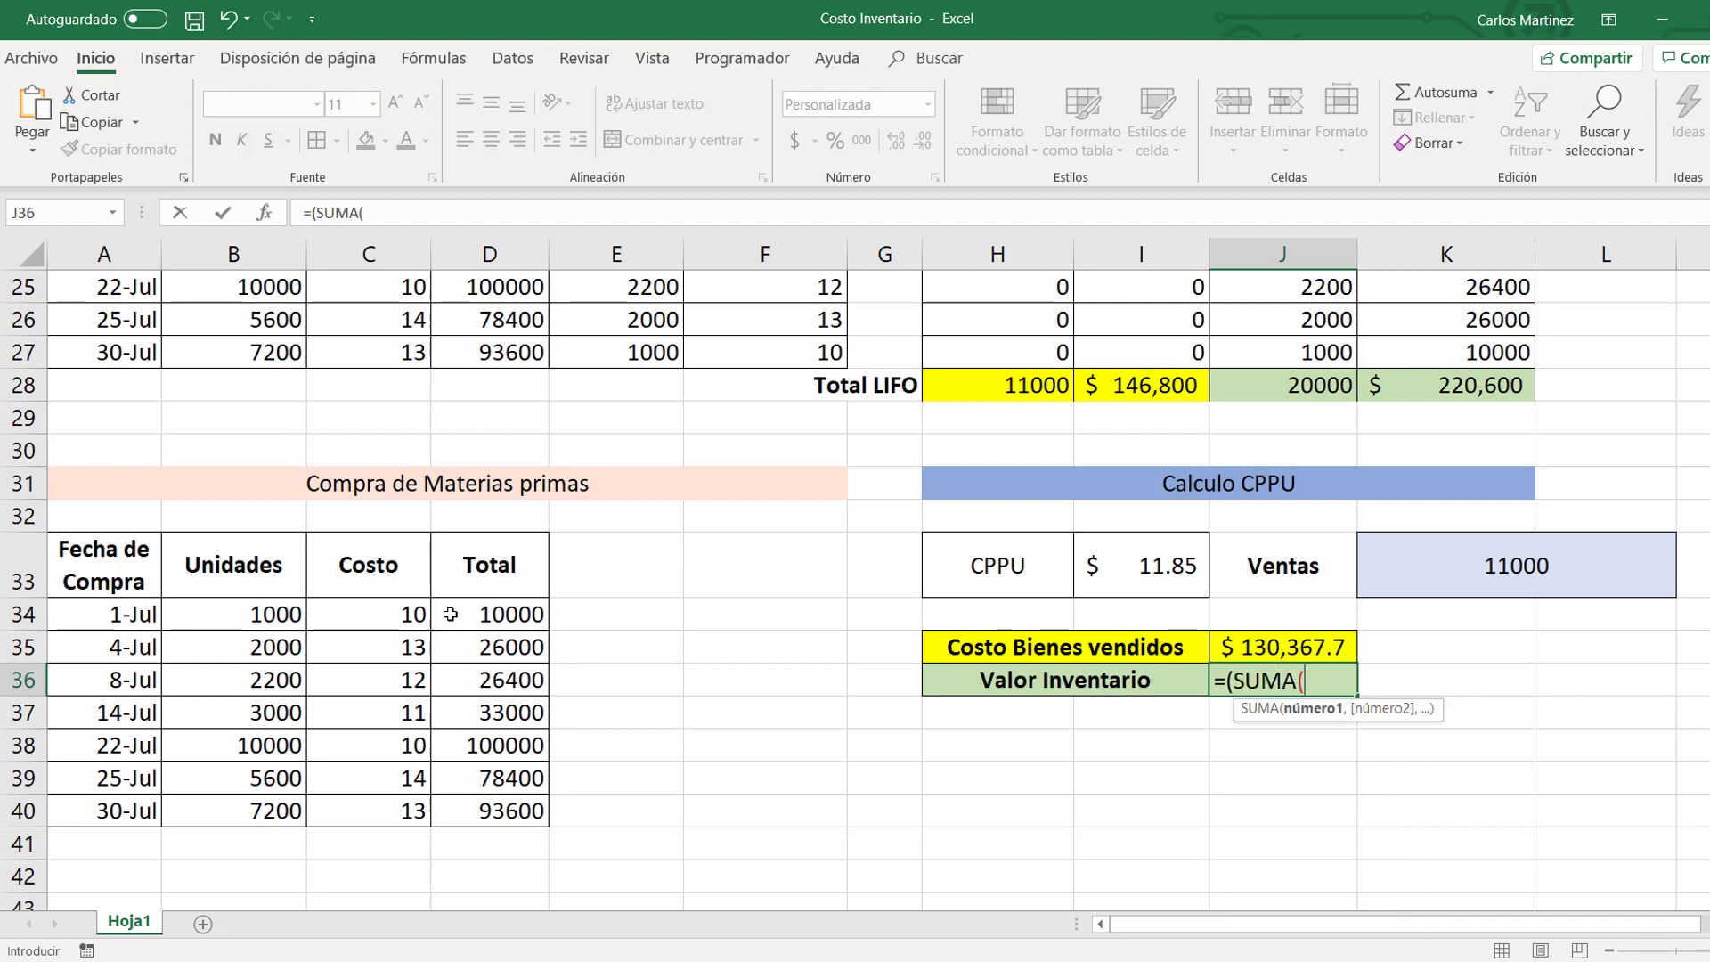
{"action": "left_click_drag", "start_coordinate": [291, 615], "coordinate": [280, 809]}
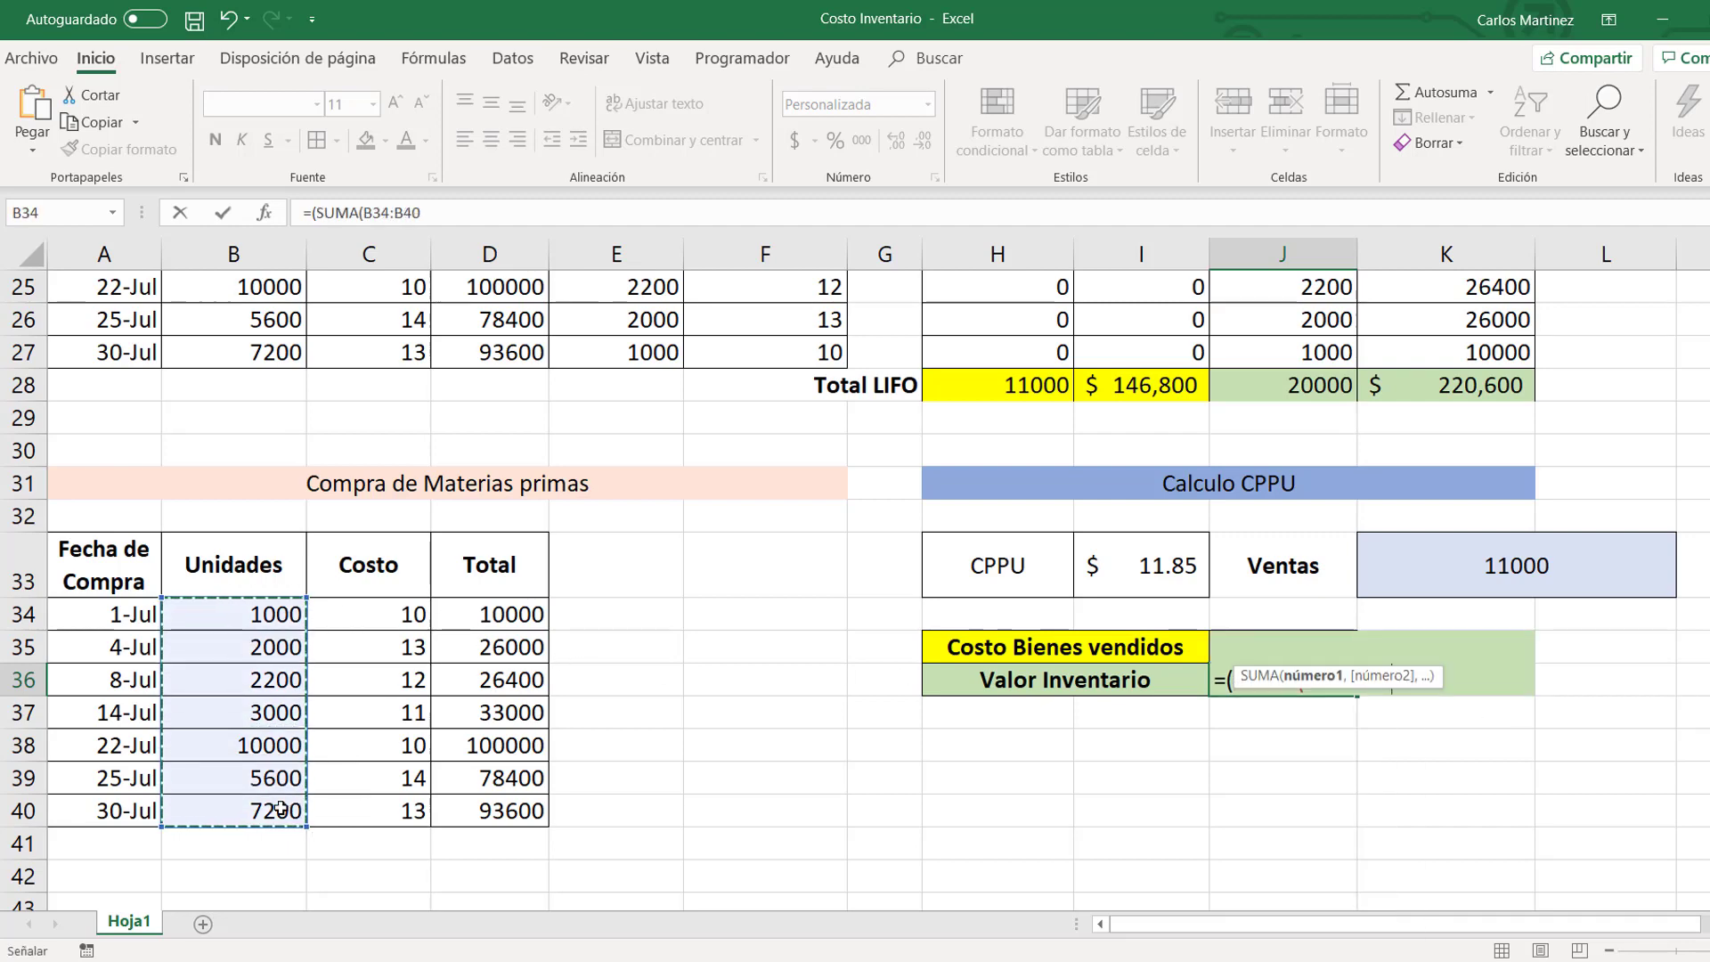
{"action": "type", "text": ")-"}
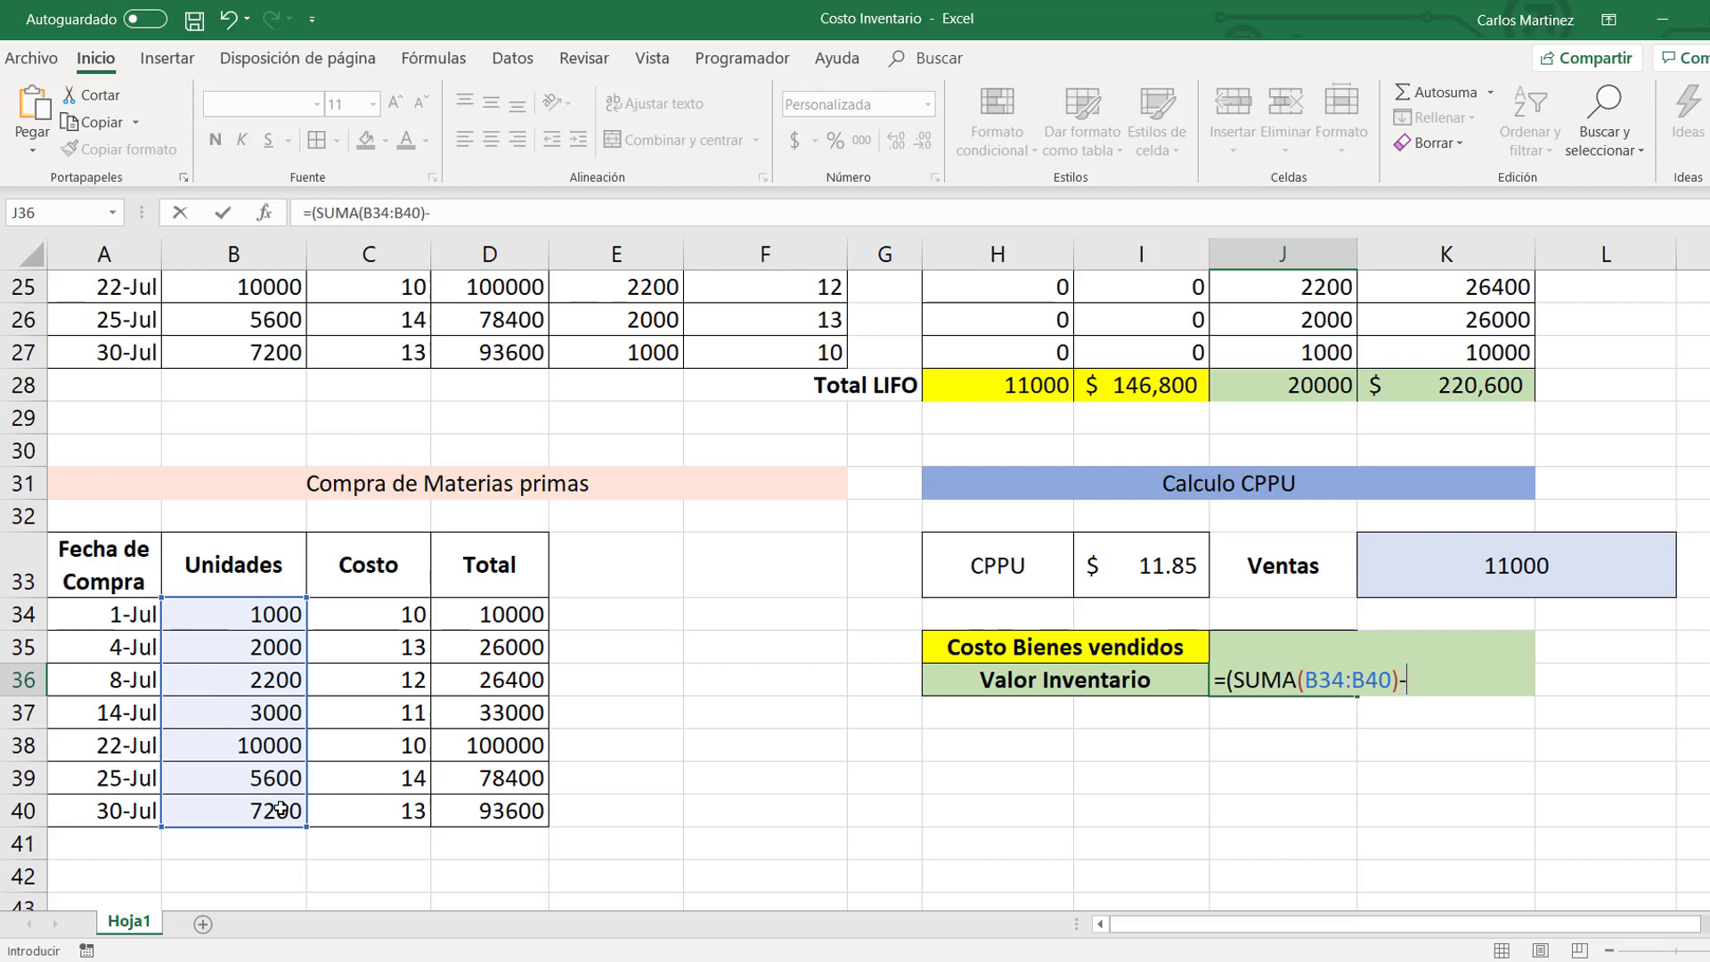
{"action": "left_click", "coordinate": [1468, 566]}
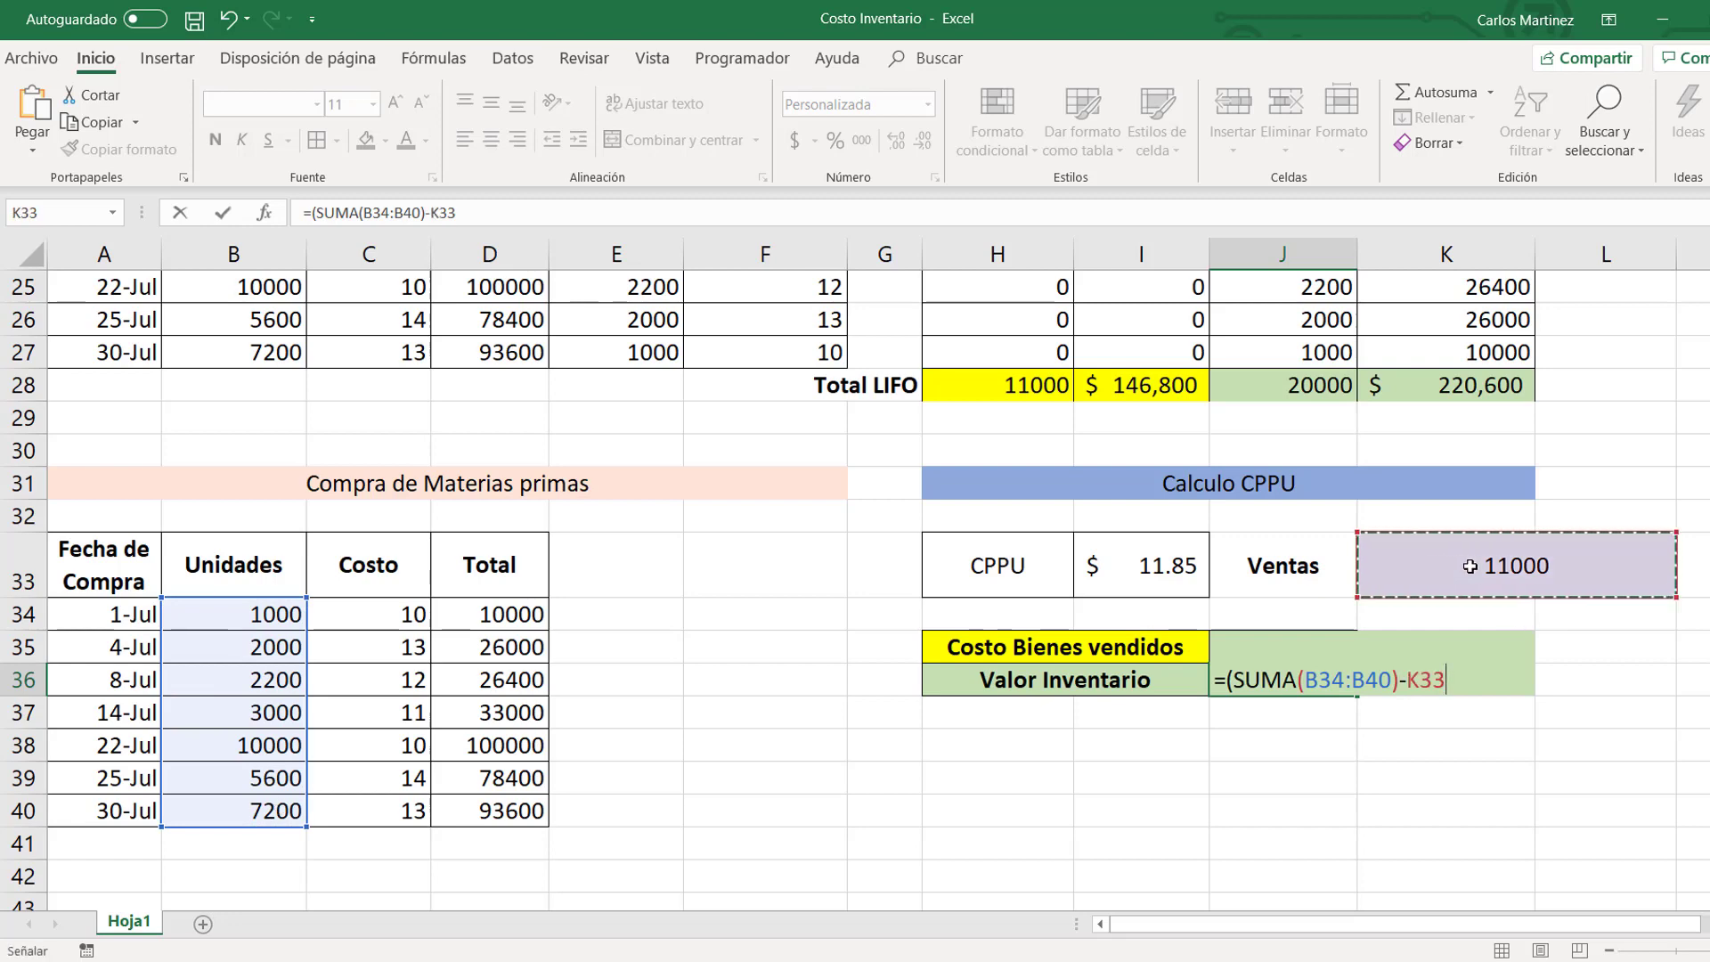
{"action": "type", "text": ")*"}
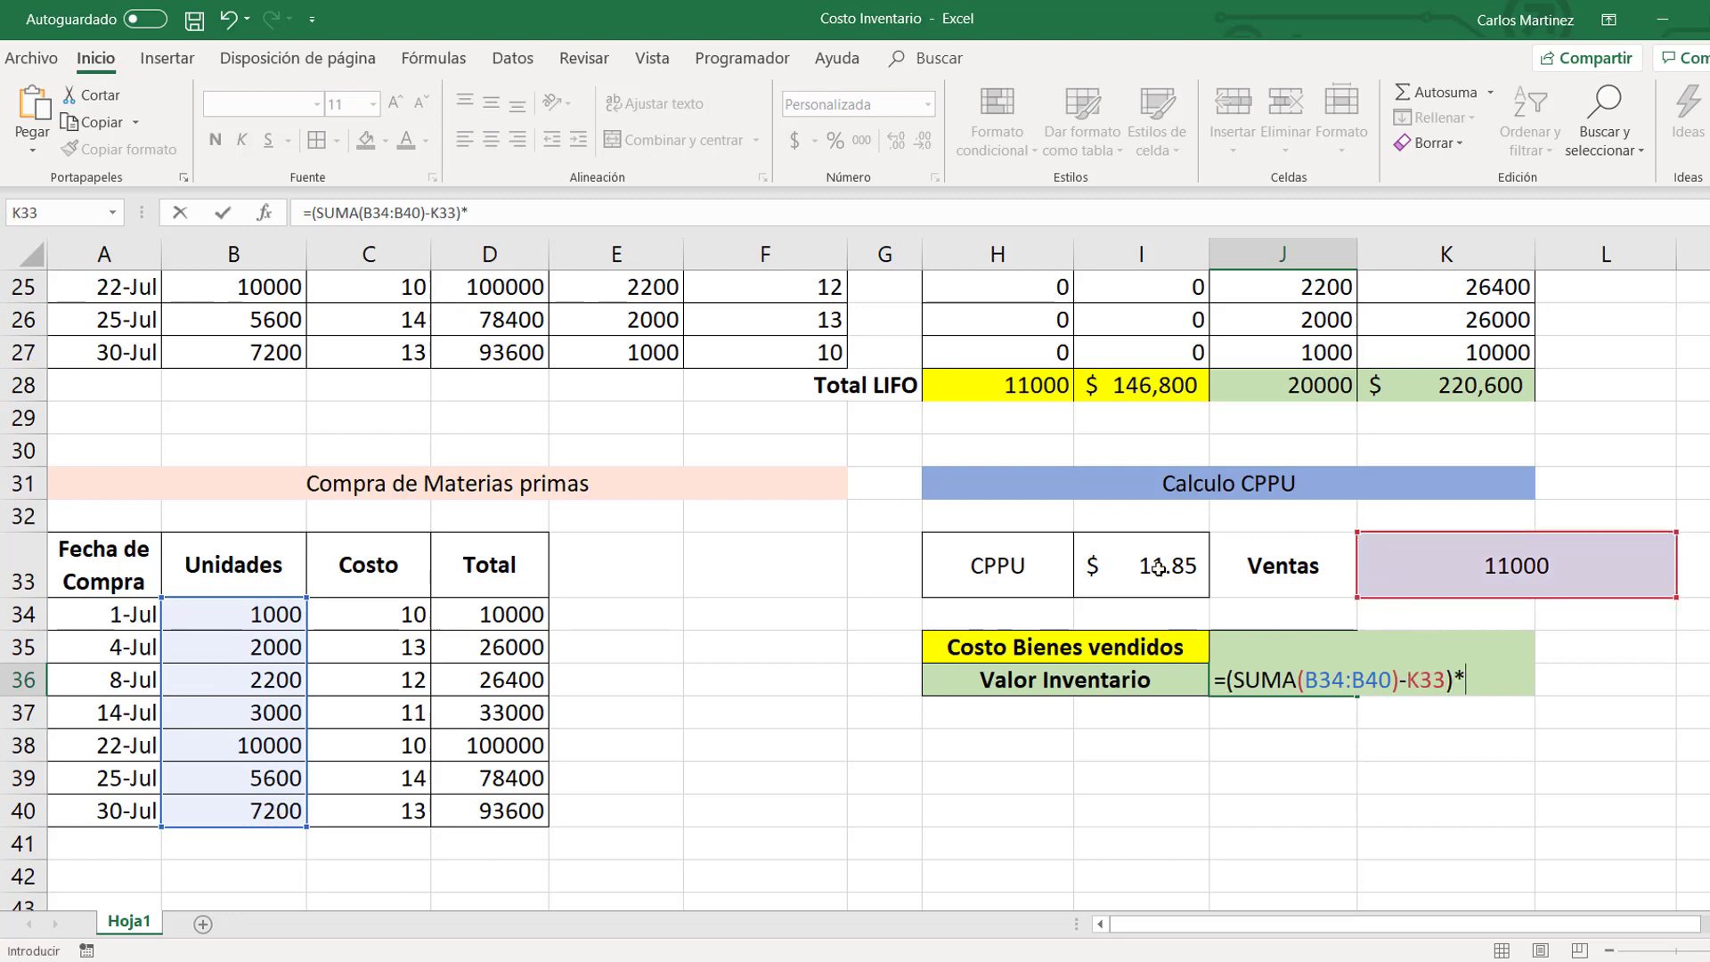
{"action": "left_click", "coordinate": [1157, 567]}
{"action": "key", "text": "Return"}
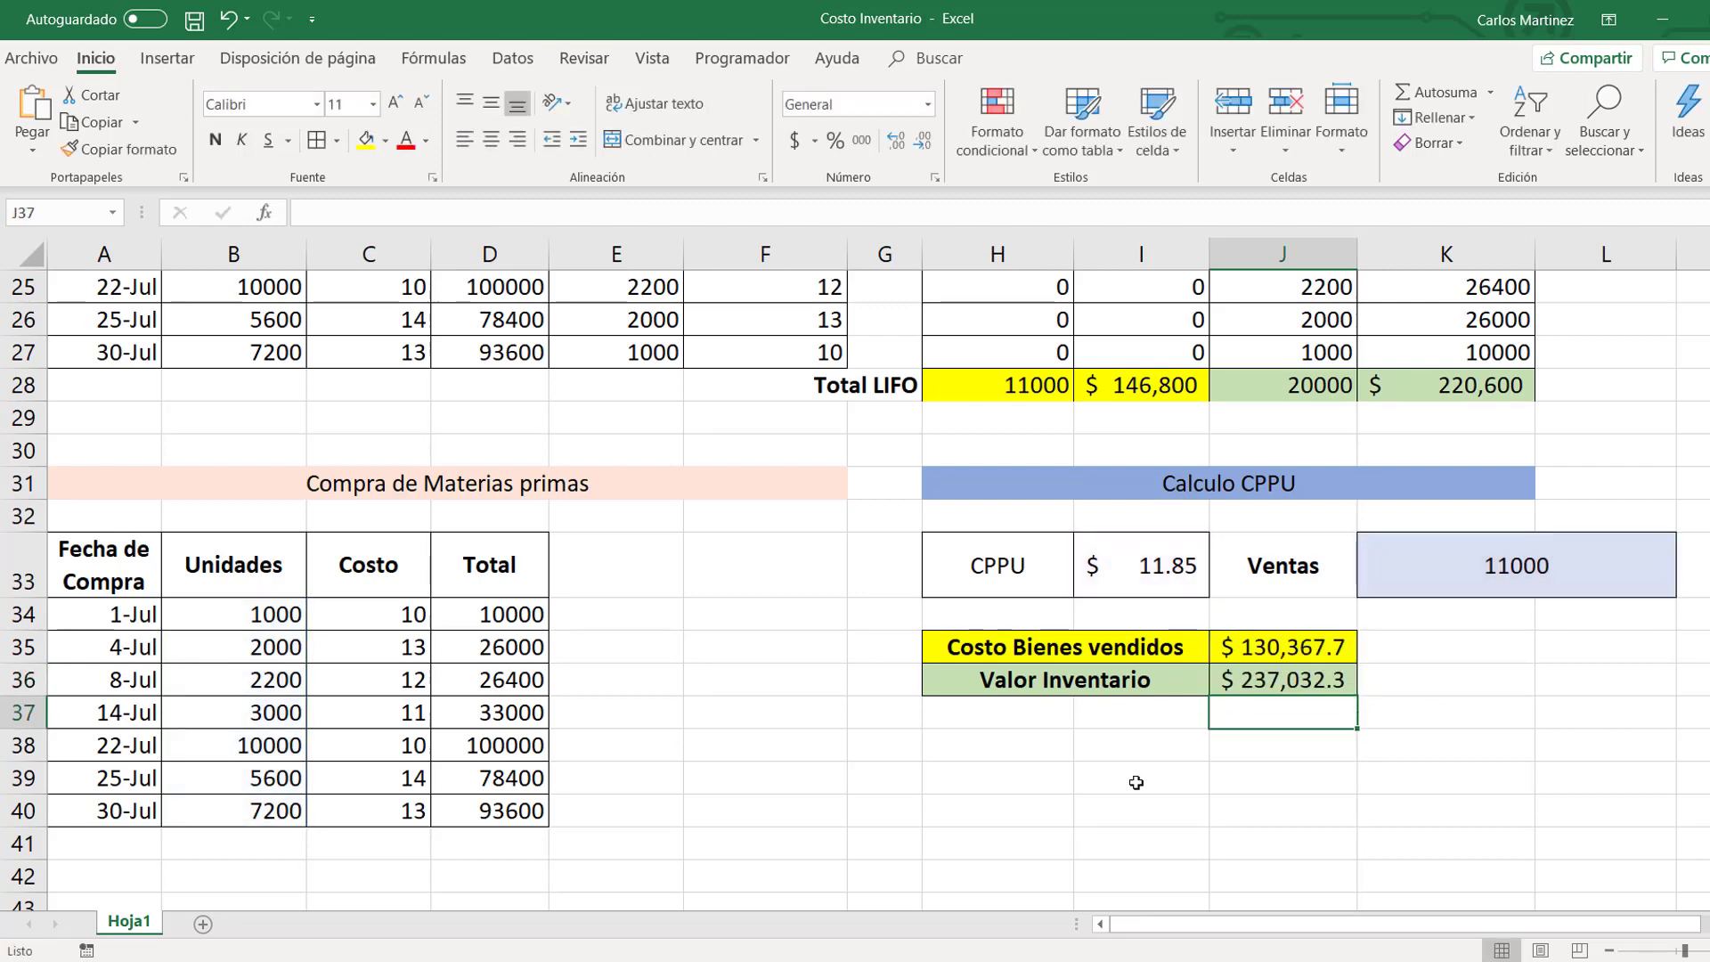